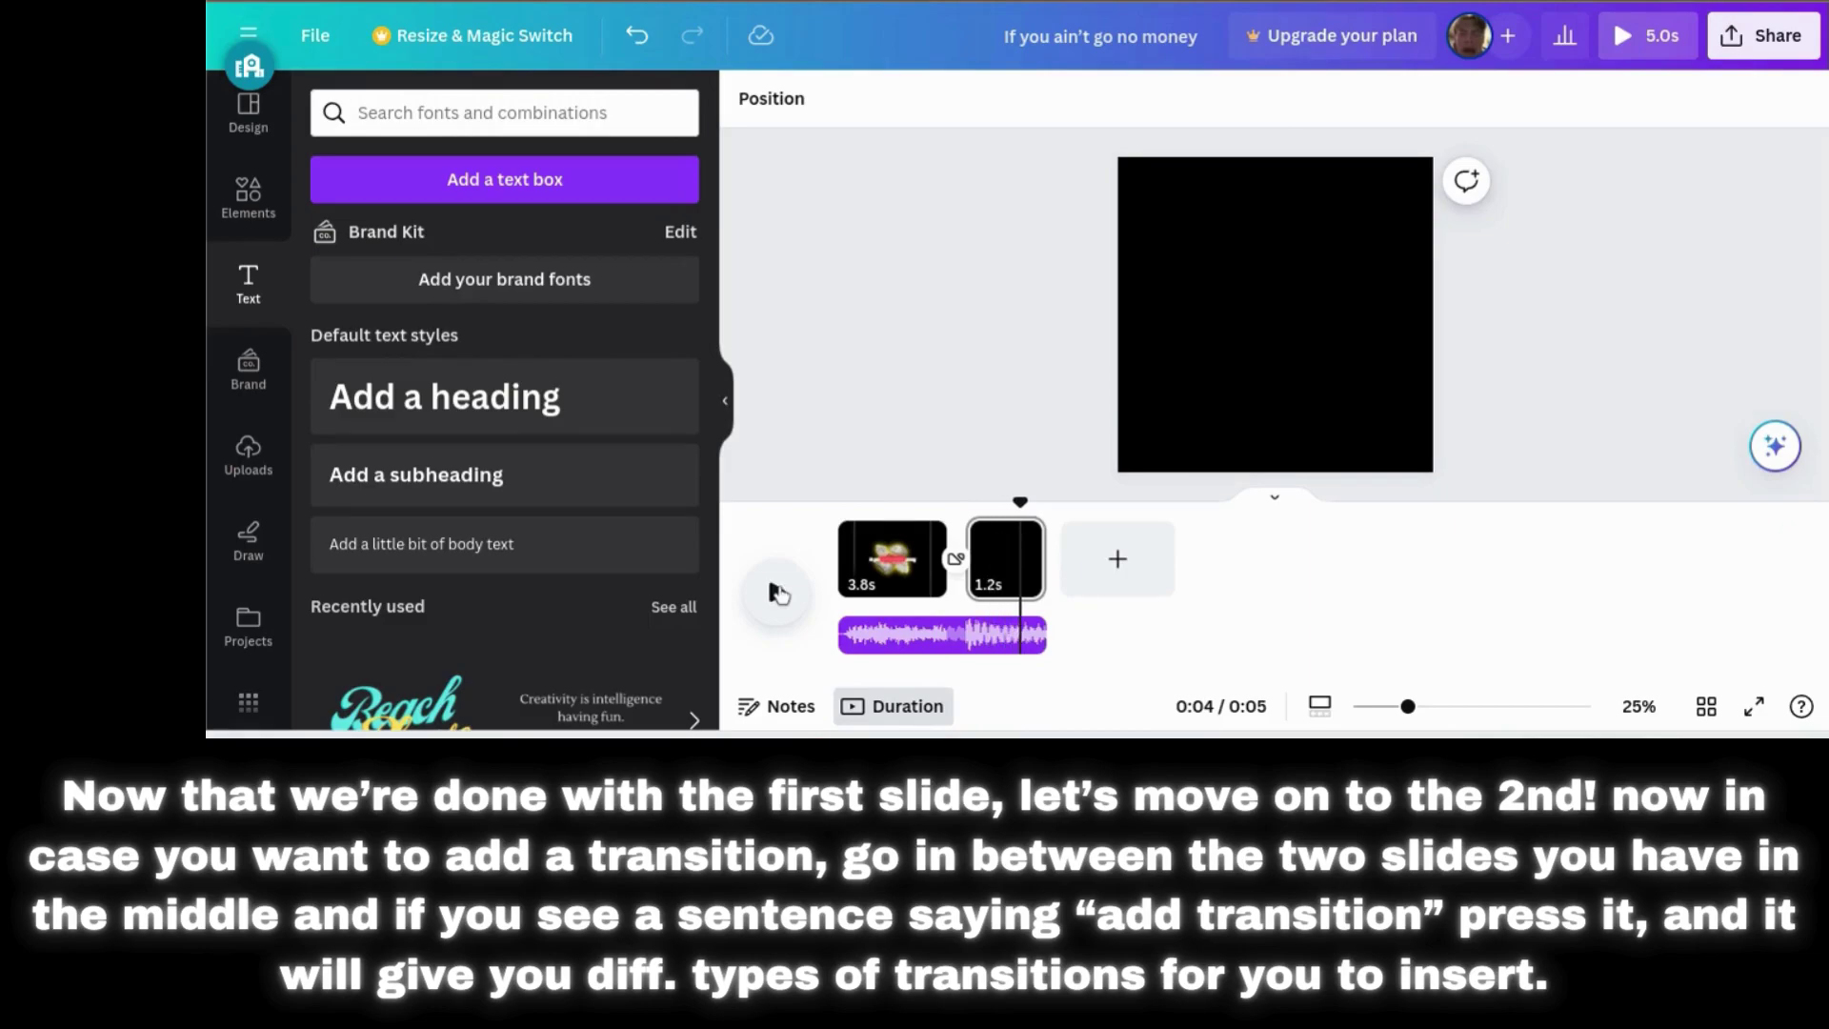
- Split the second page about 0.8 seconds in and add a text box reading "G" to its first part
key("s")
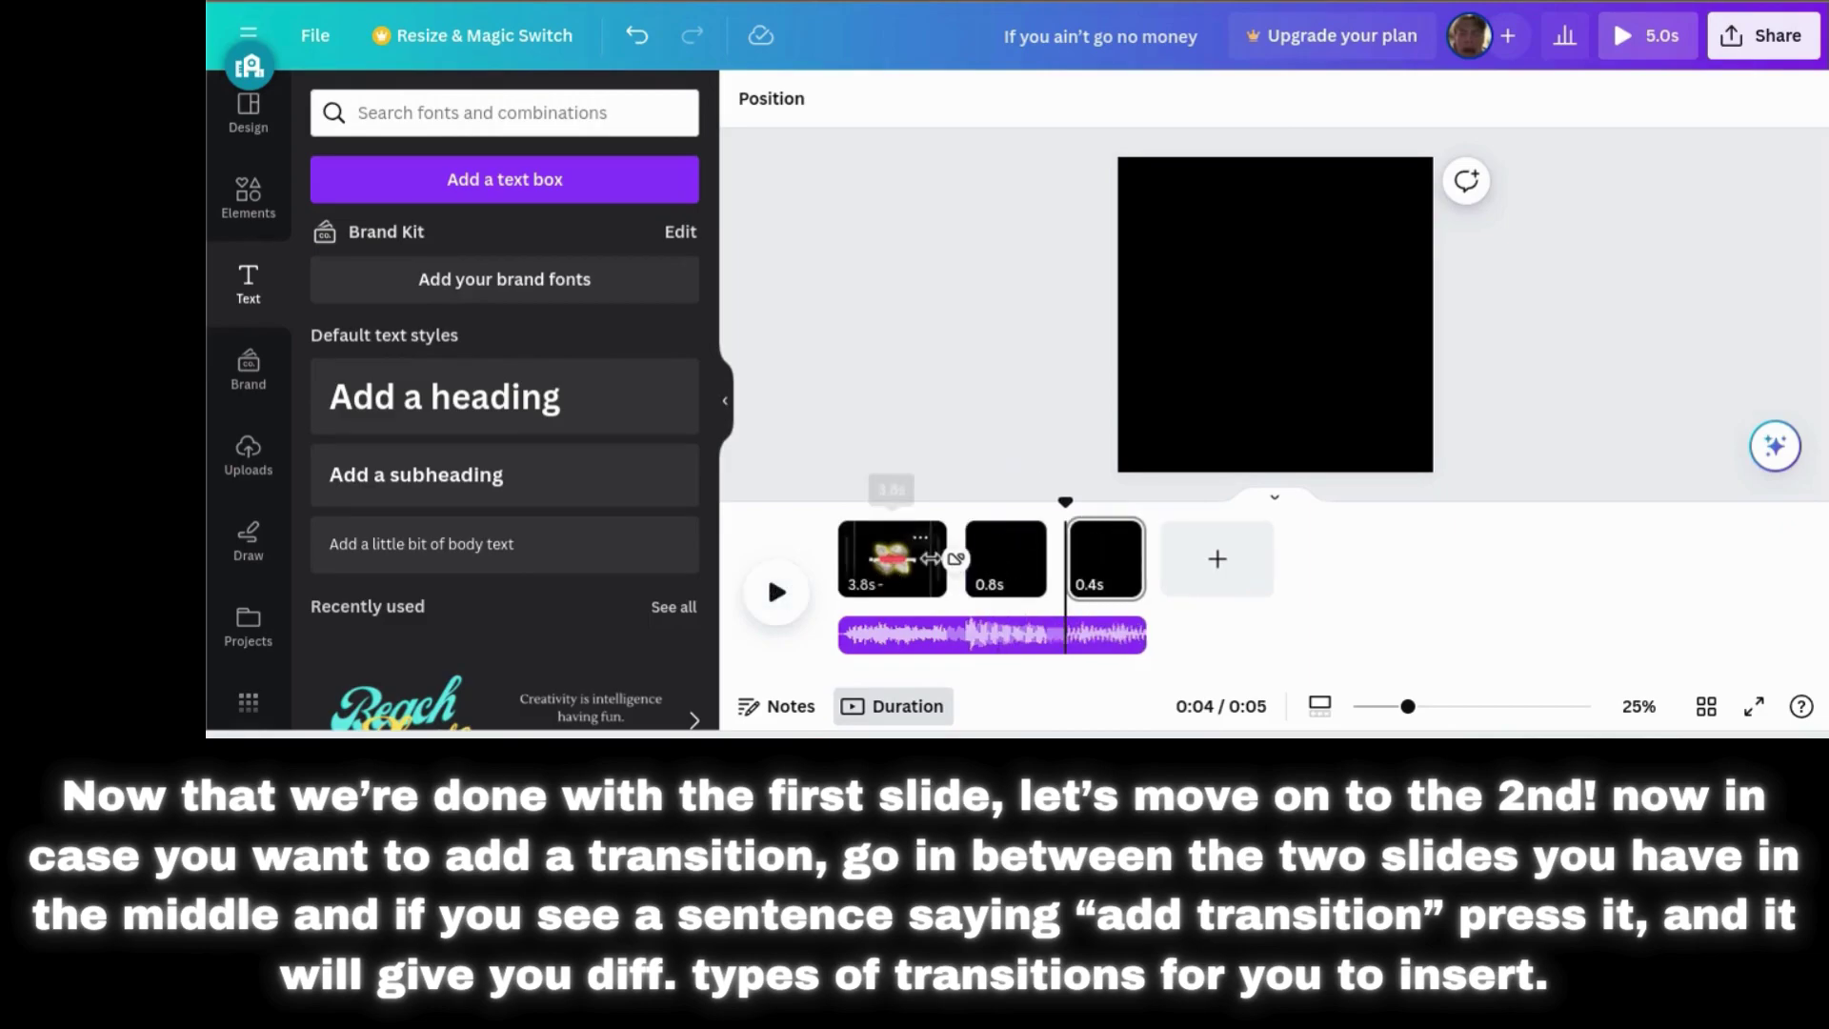
left_click(1005, 558)
left_click(476, 178)
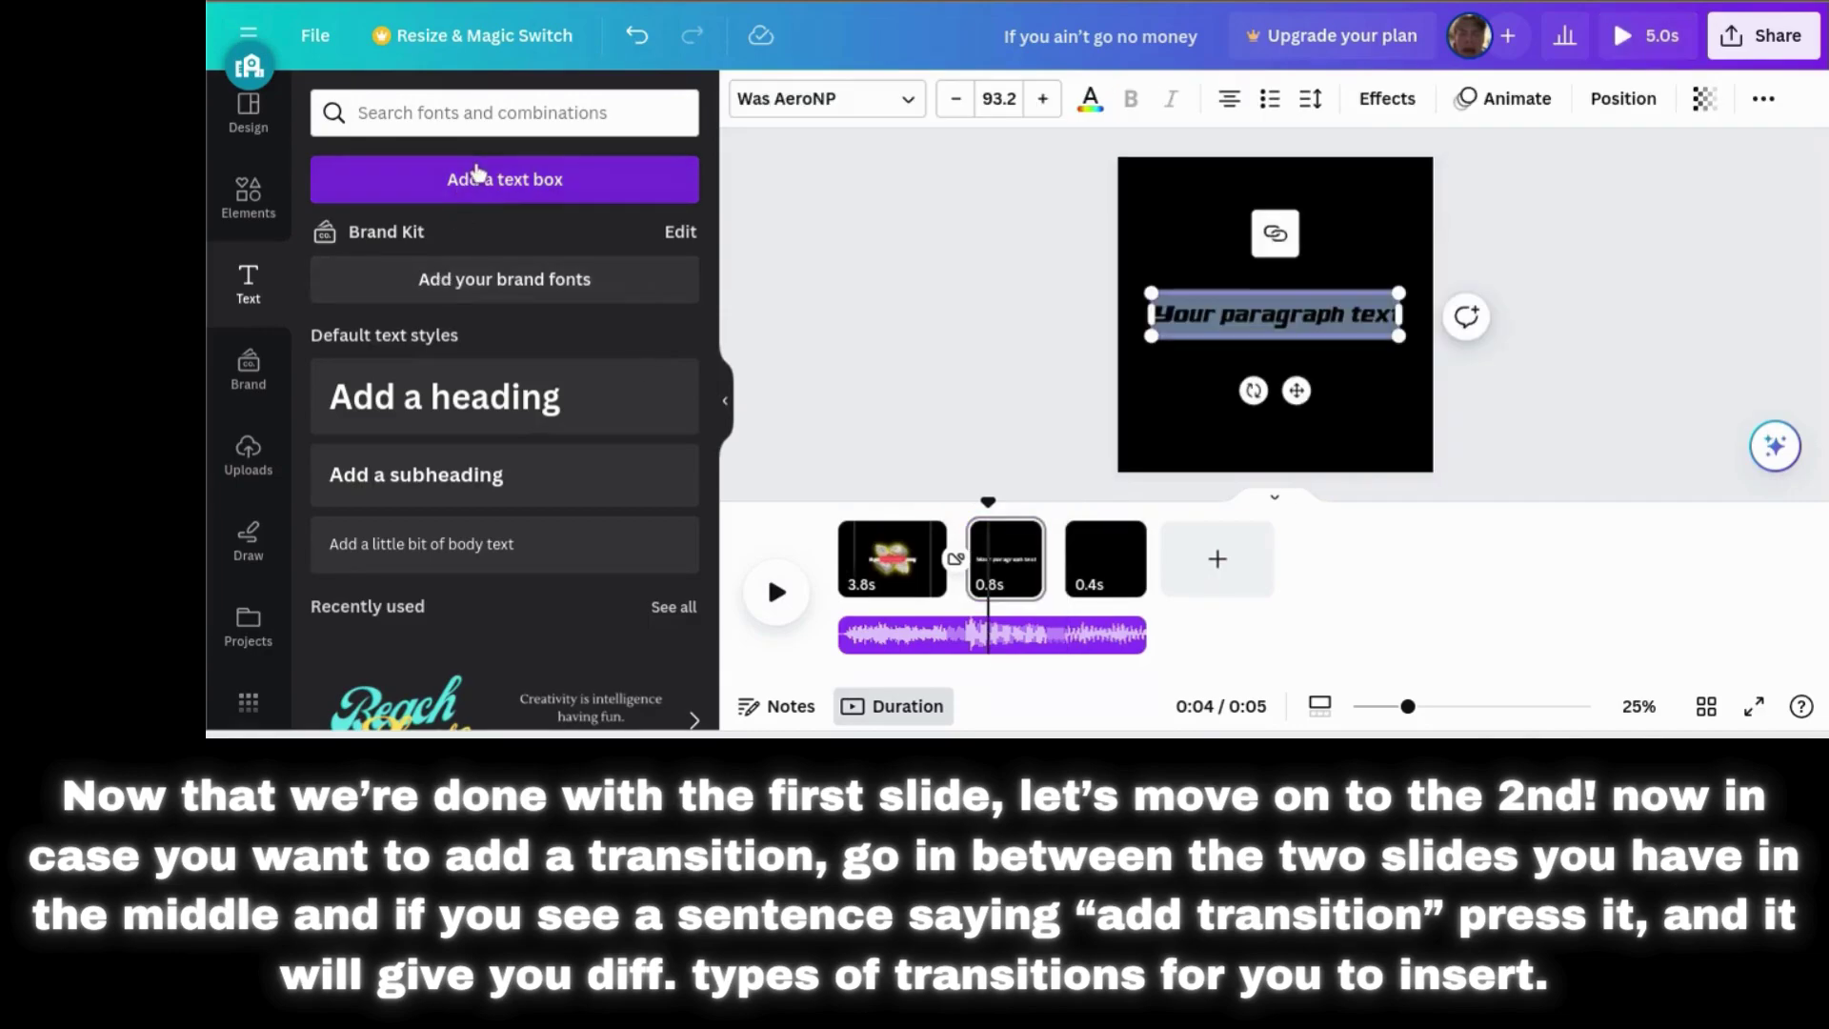
type("G")
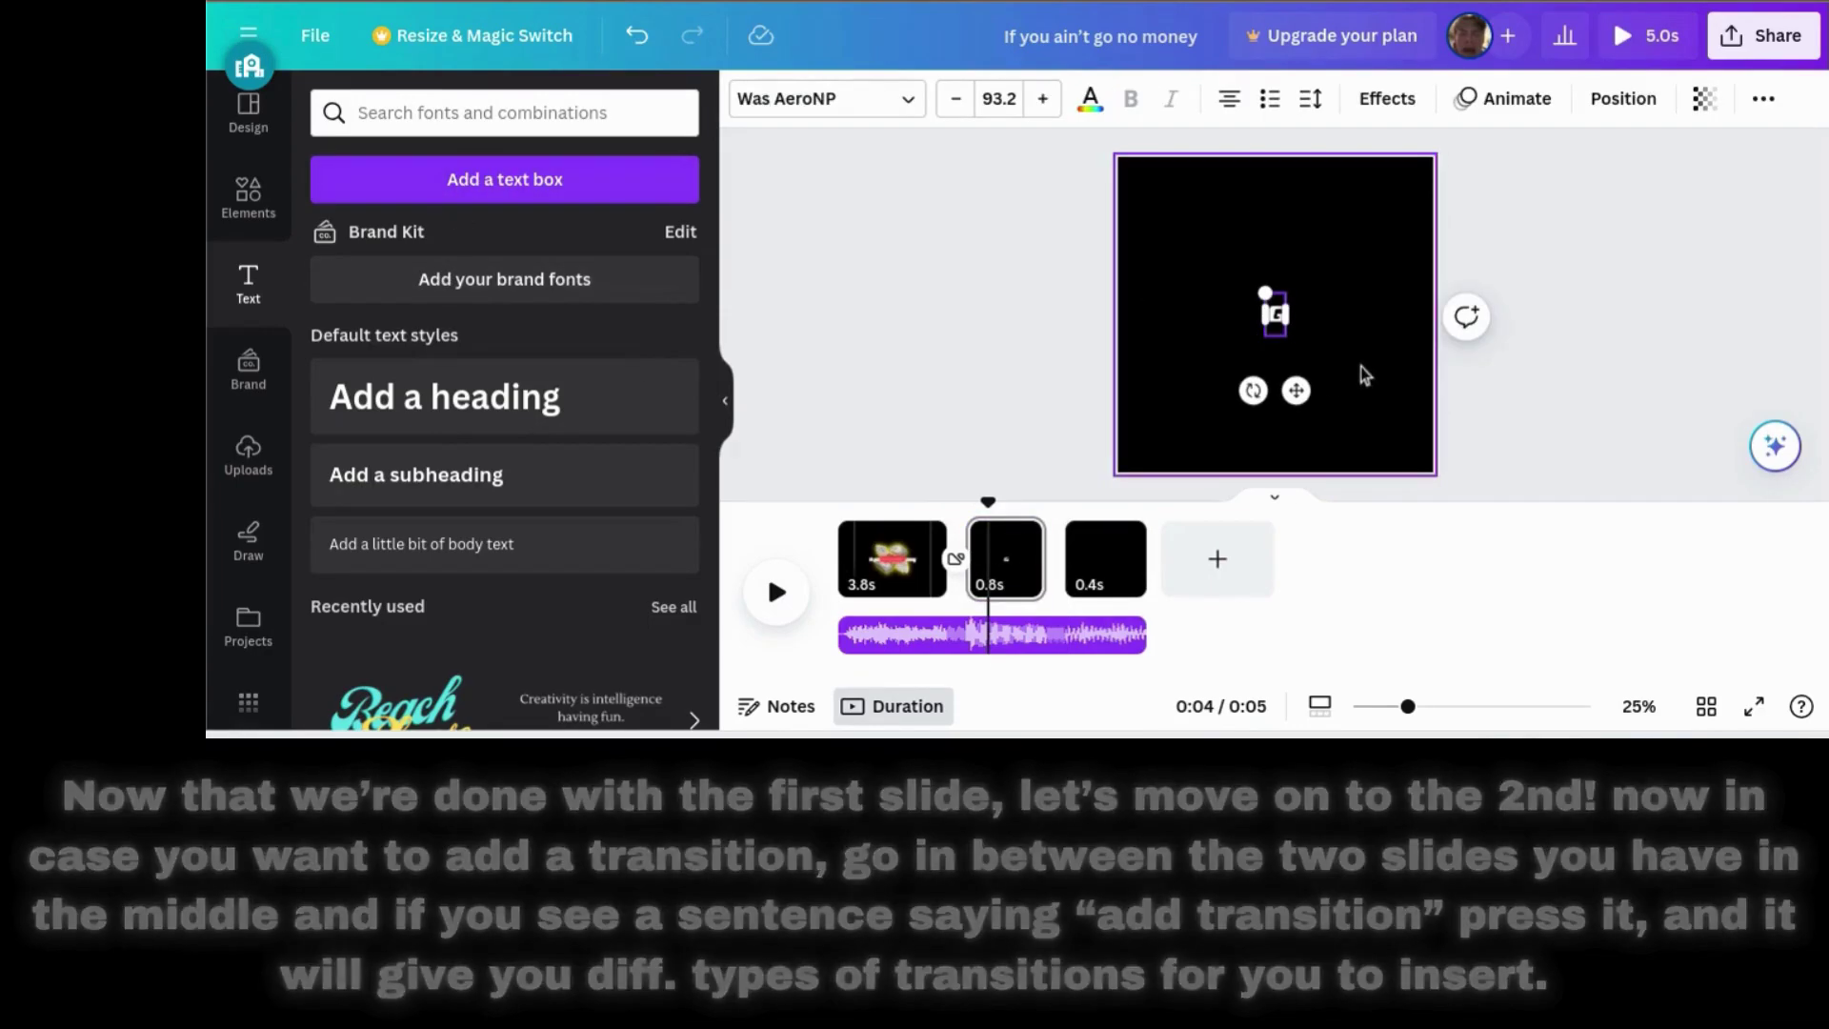
- Apply a glow text effect to the letter G and open its text animation options
left_click(1284, 397)
left_click(1276, 332)
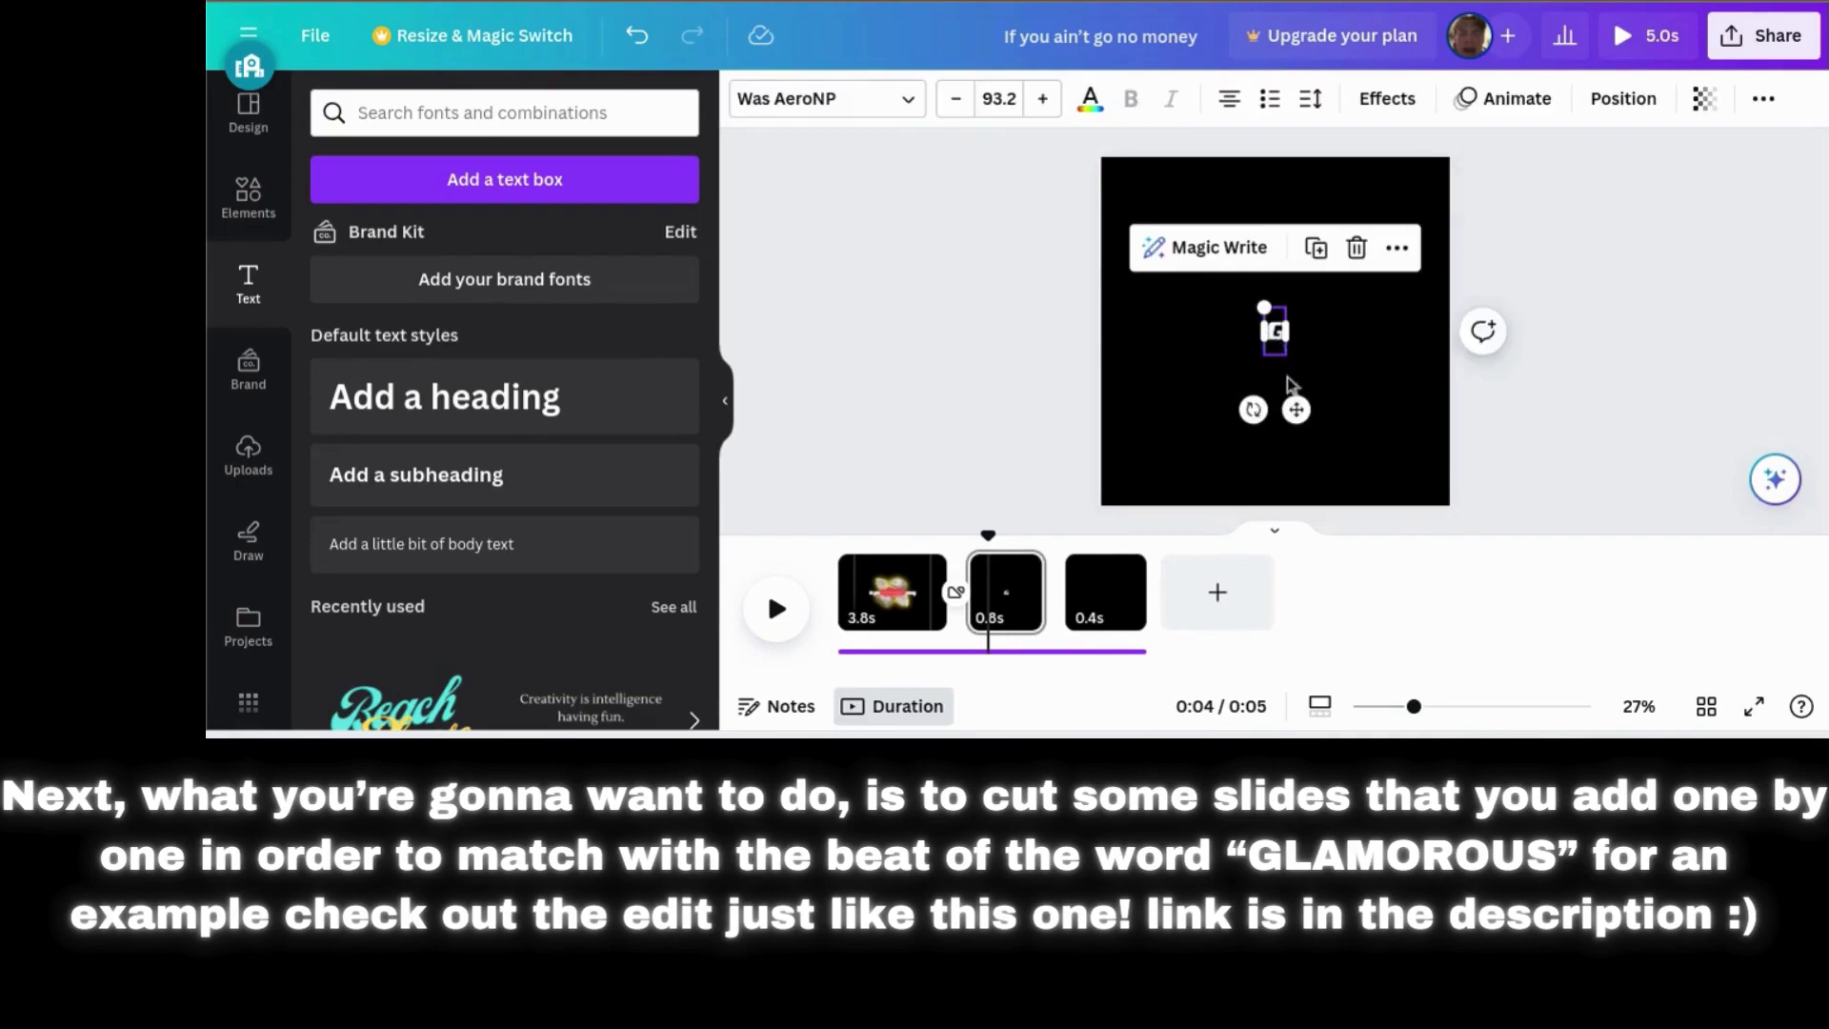
left_click(1387, 98)
left_click(1491, 95)
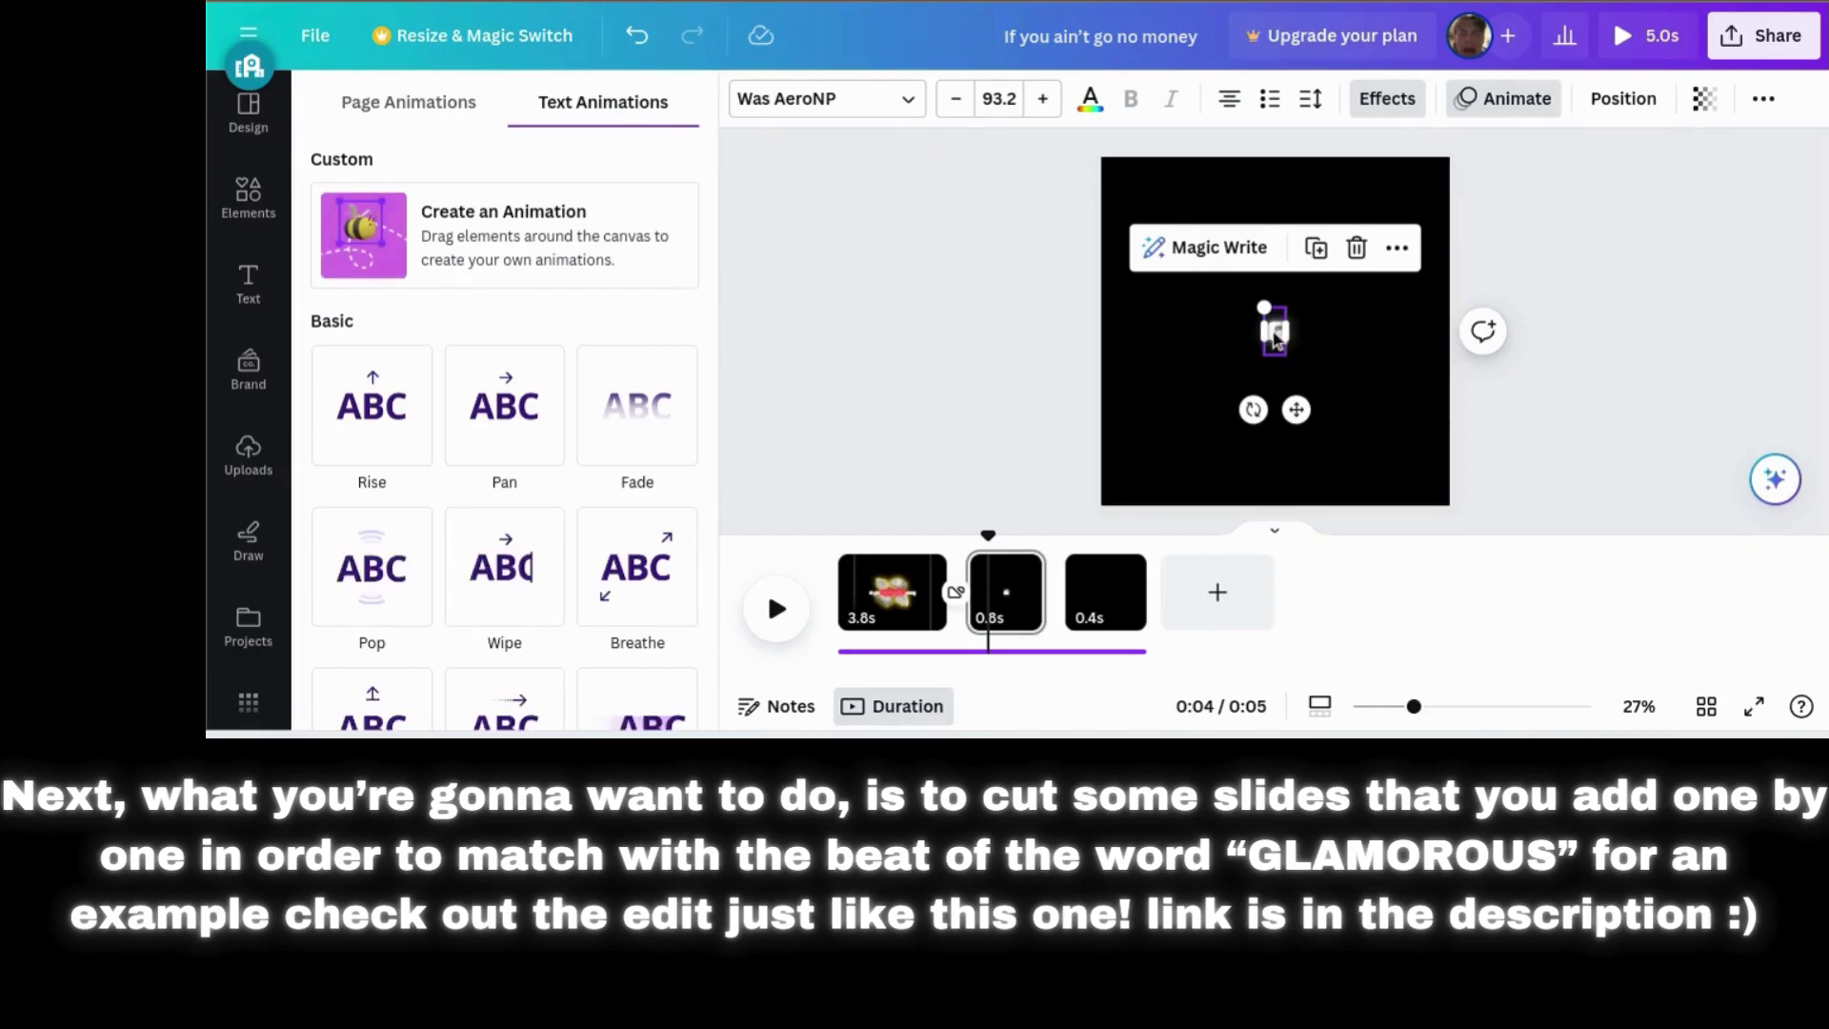
- Copy the glowing letter onto the third page, change it to "L", and preview the video from the first page
left_click(1088, 602)
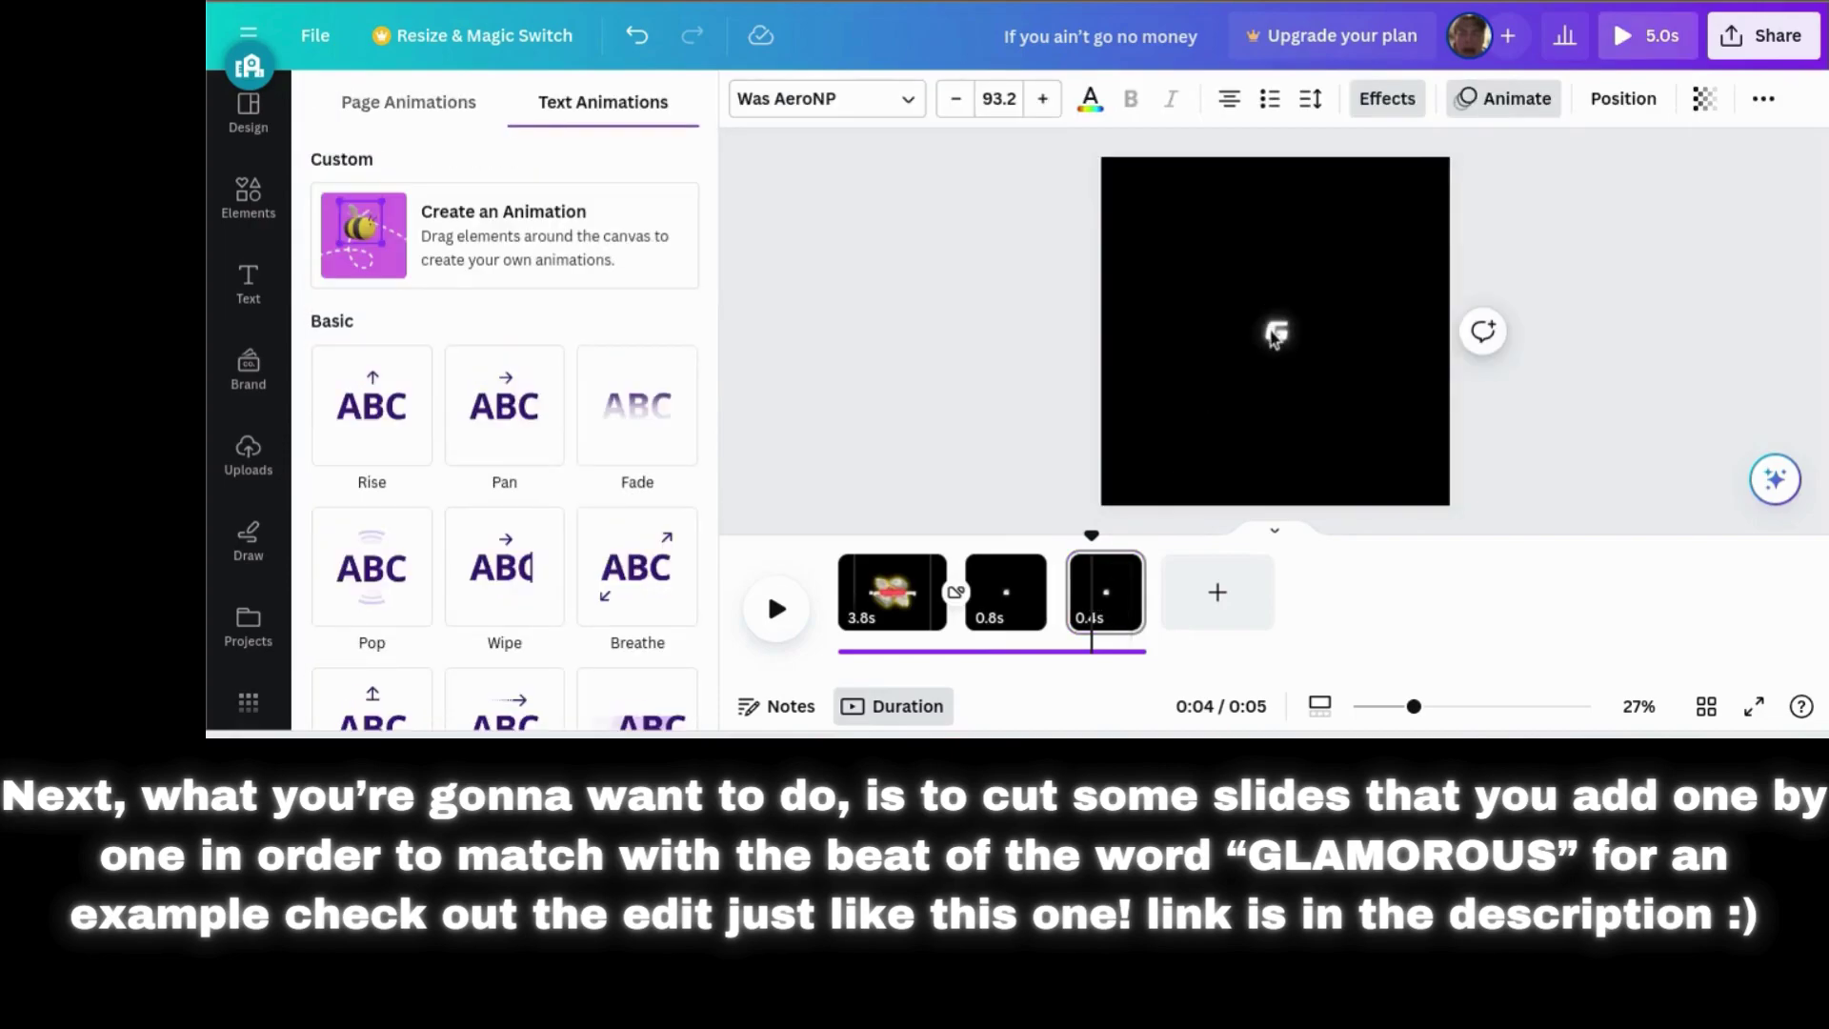
left_click(1275, 334)
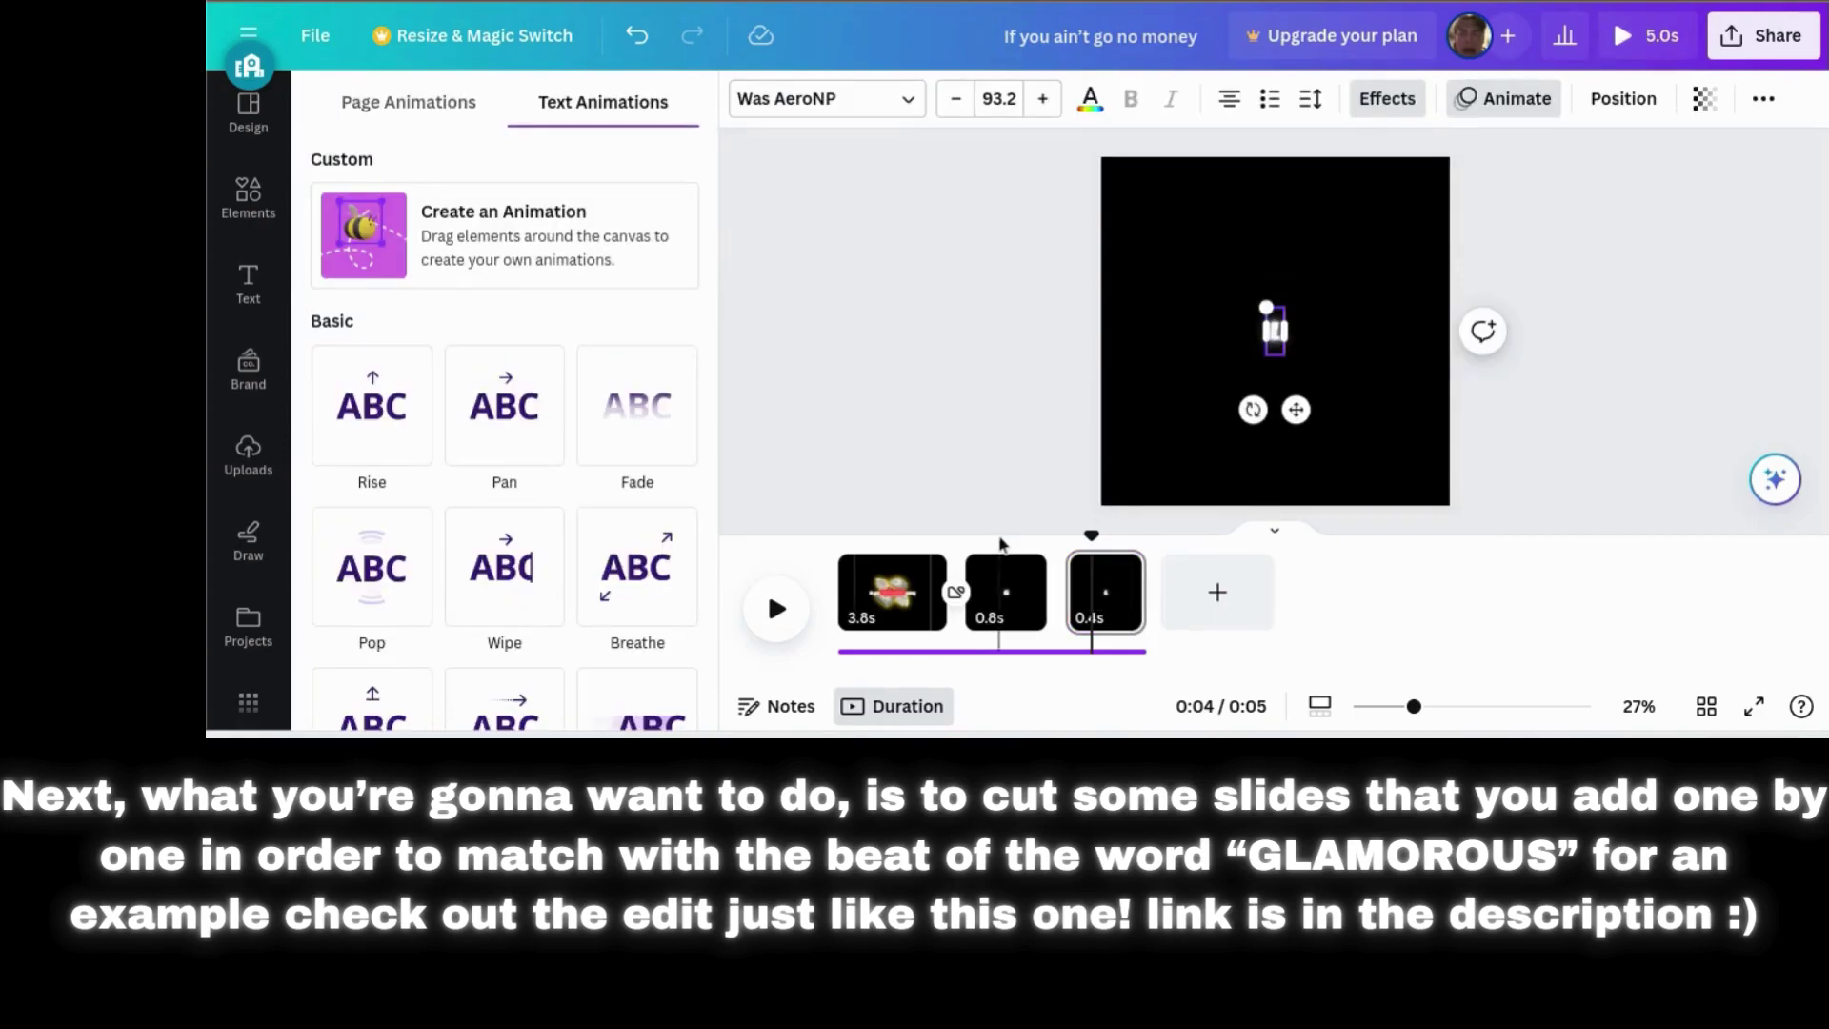
left_click(893, 590)
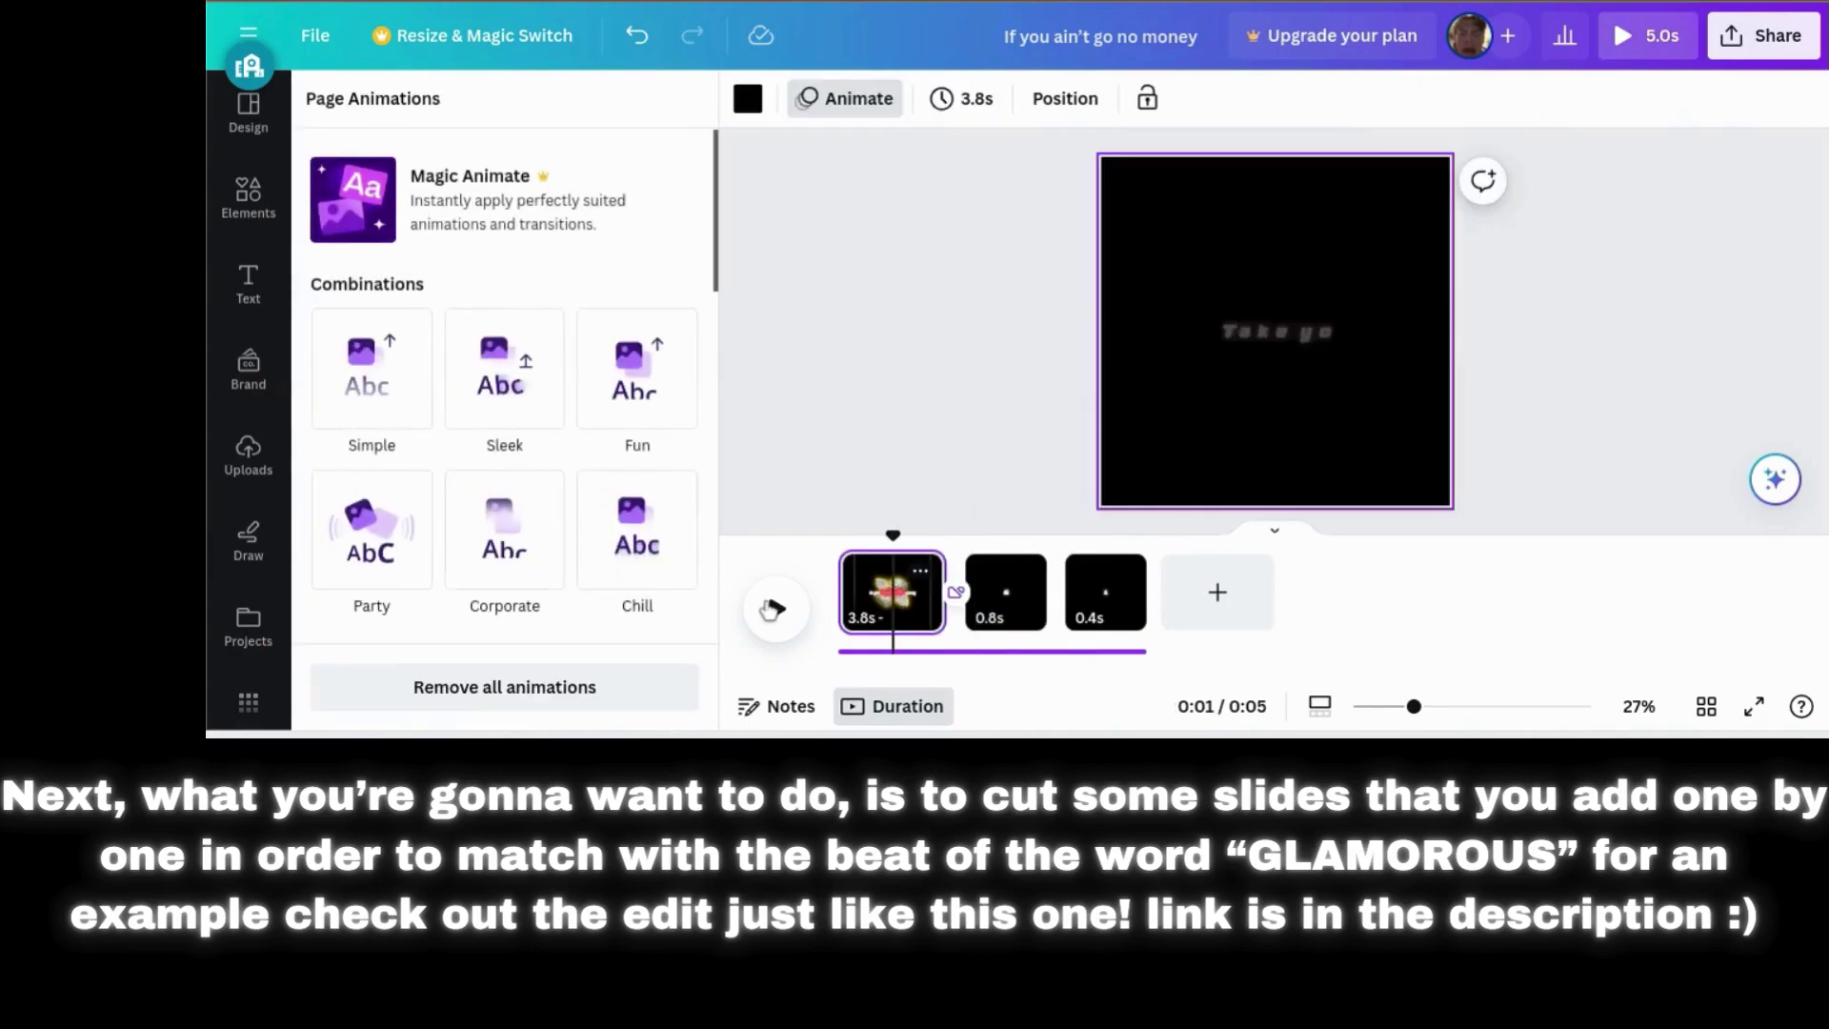
left_click(772, 608)
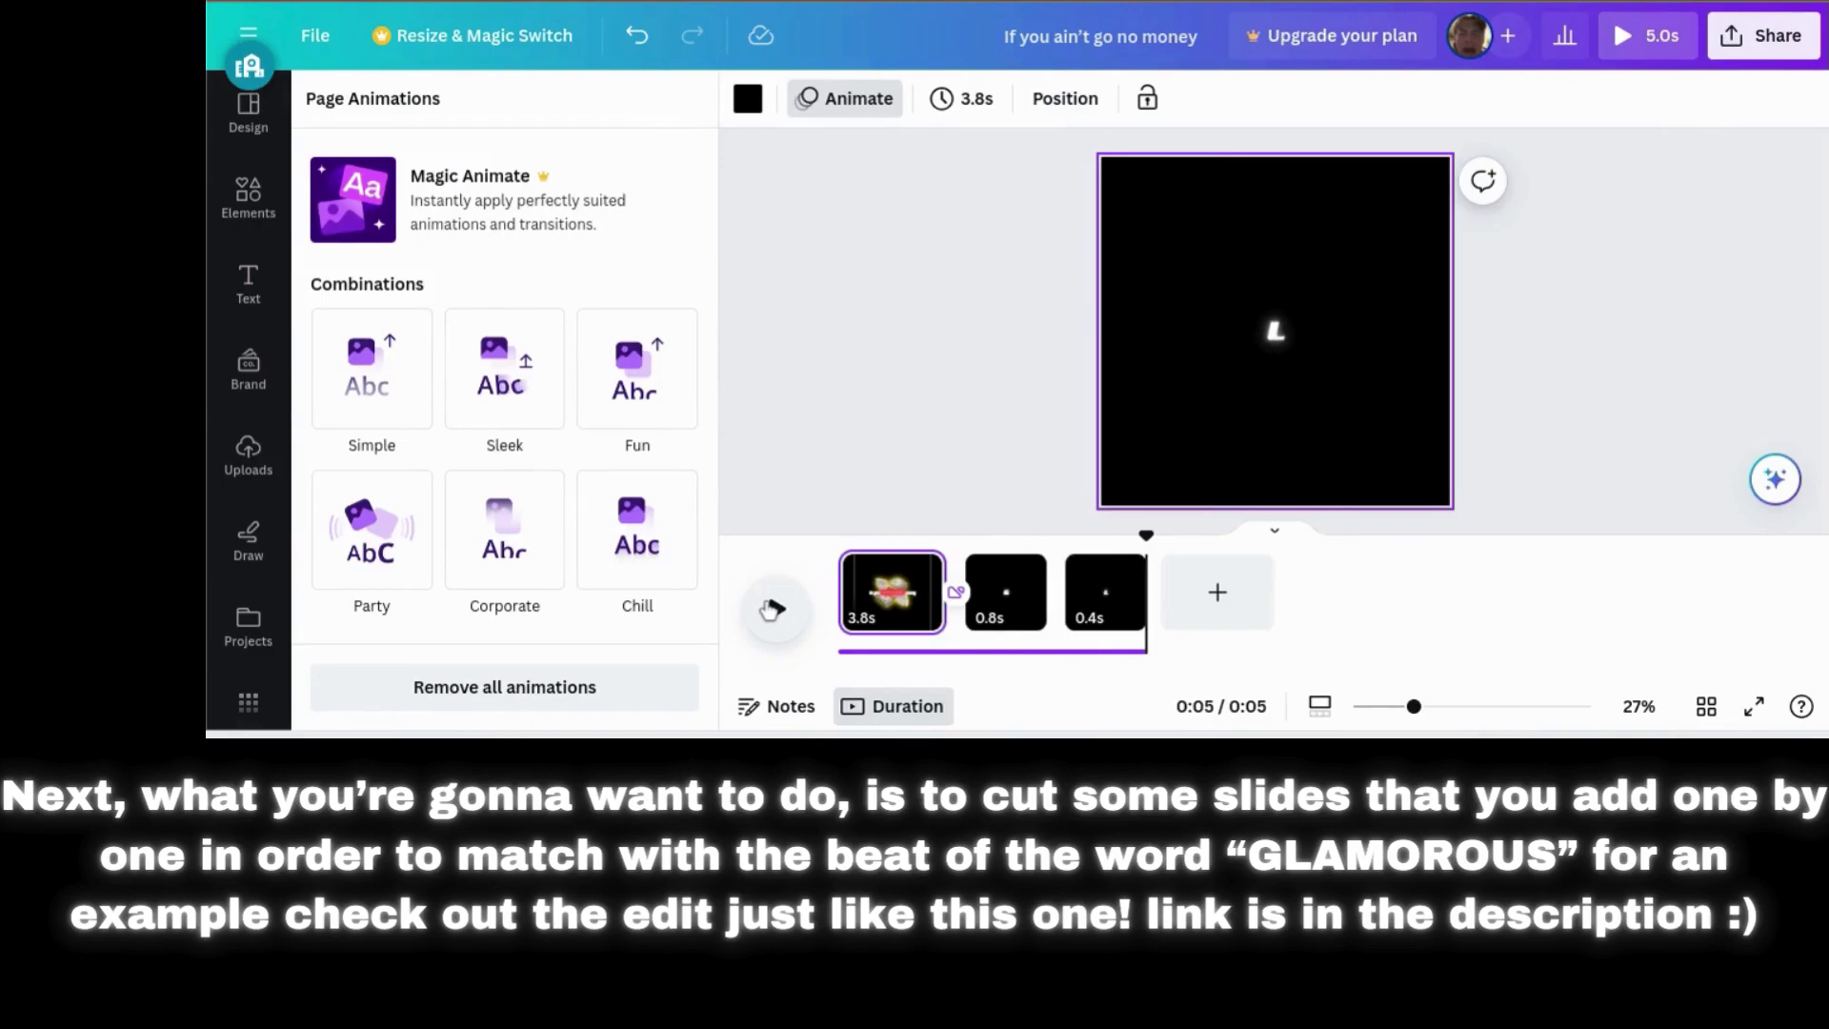
- Set the L page's timing to 0.8 seconds and add a fourth page with a glowing letter "A"
left_click(1089, 618)
type("0")
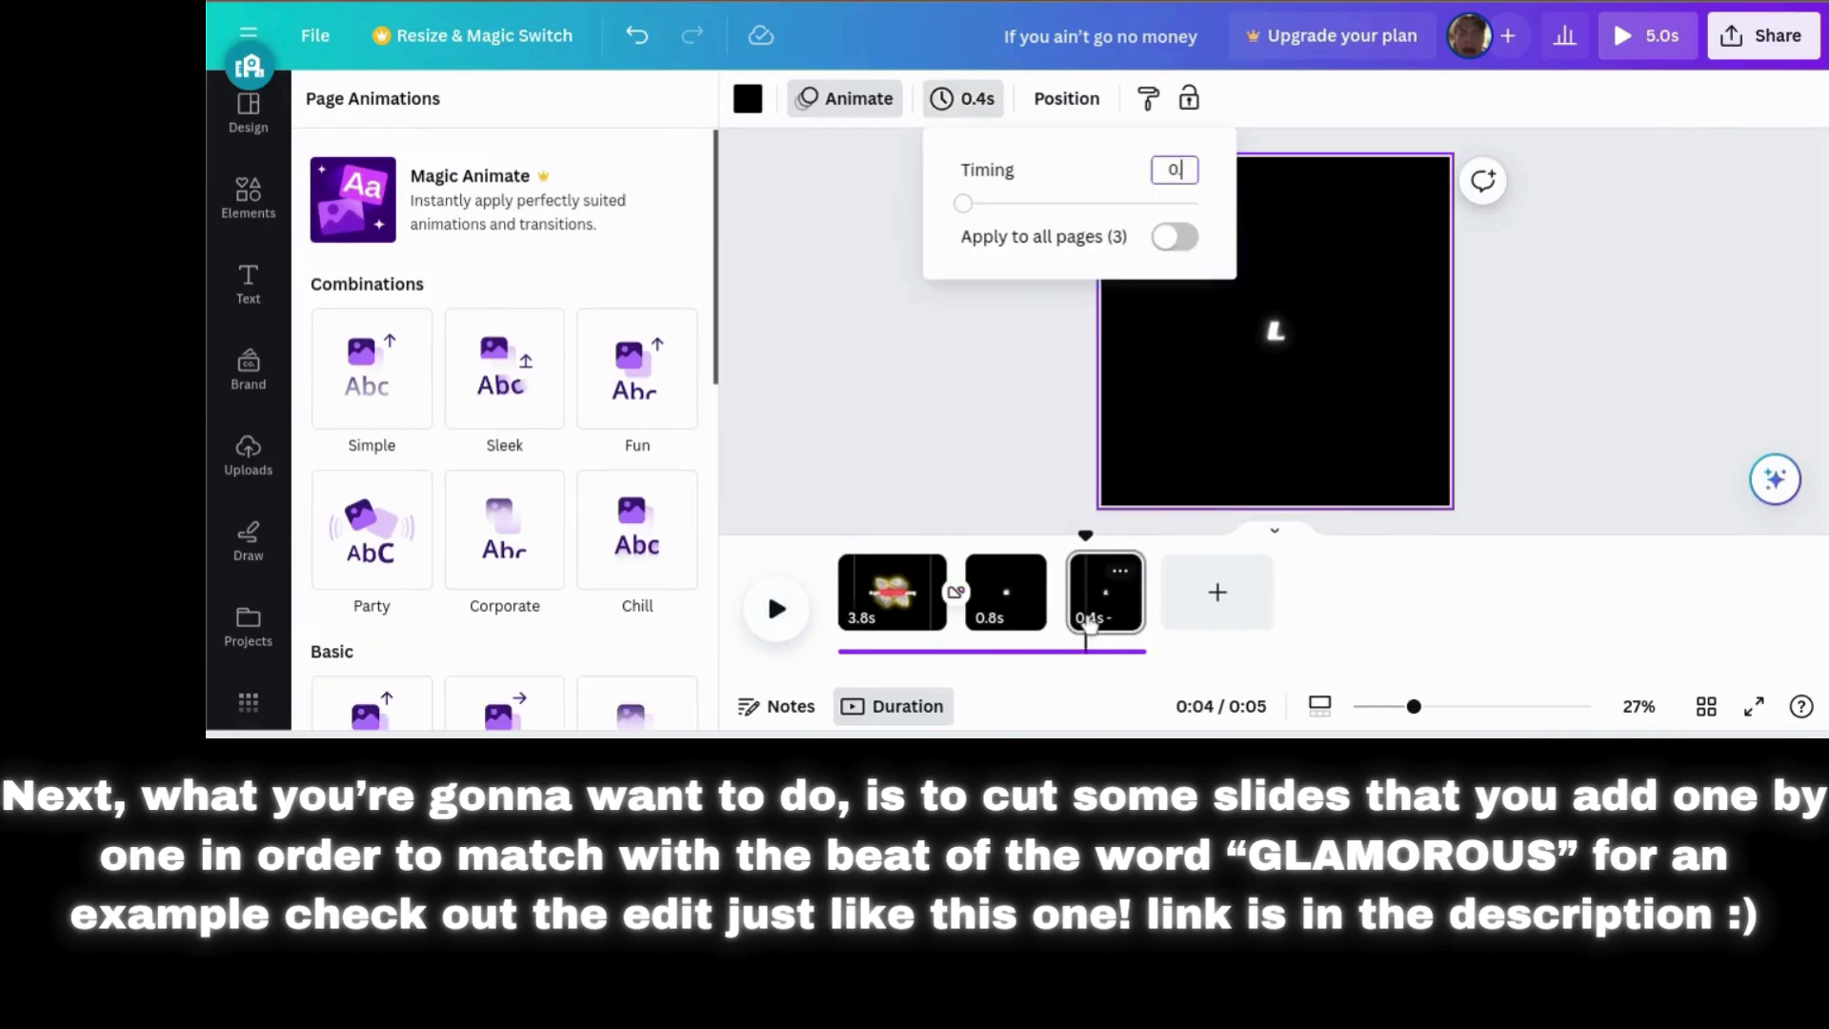
type(".8")
key("Return")
left_click(1196, 592)
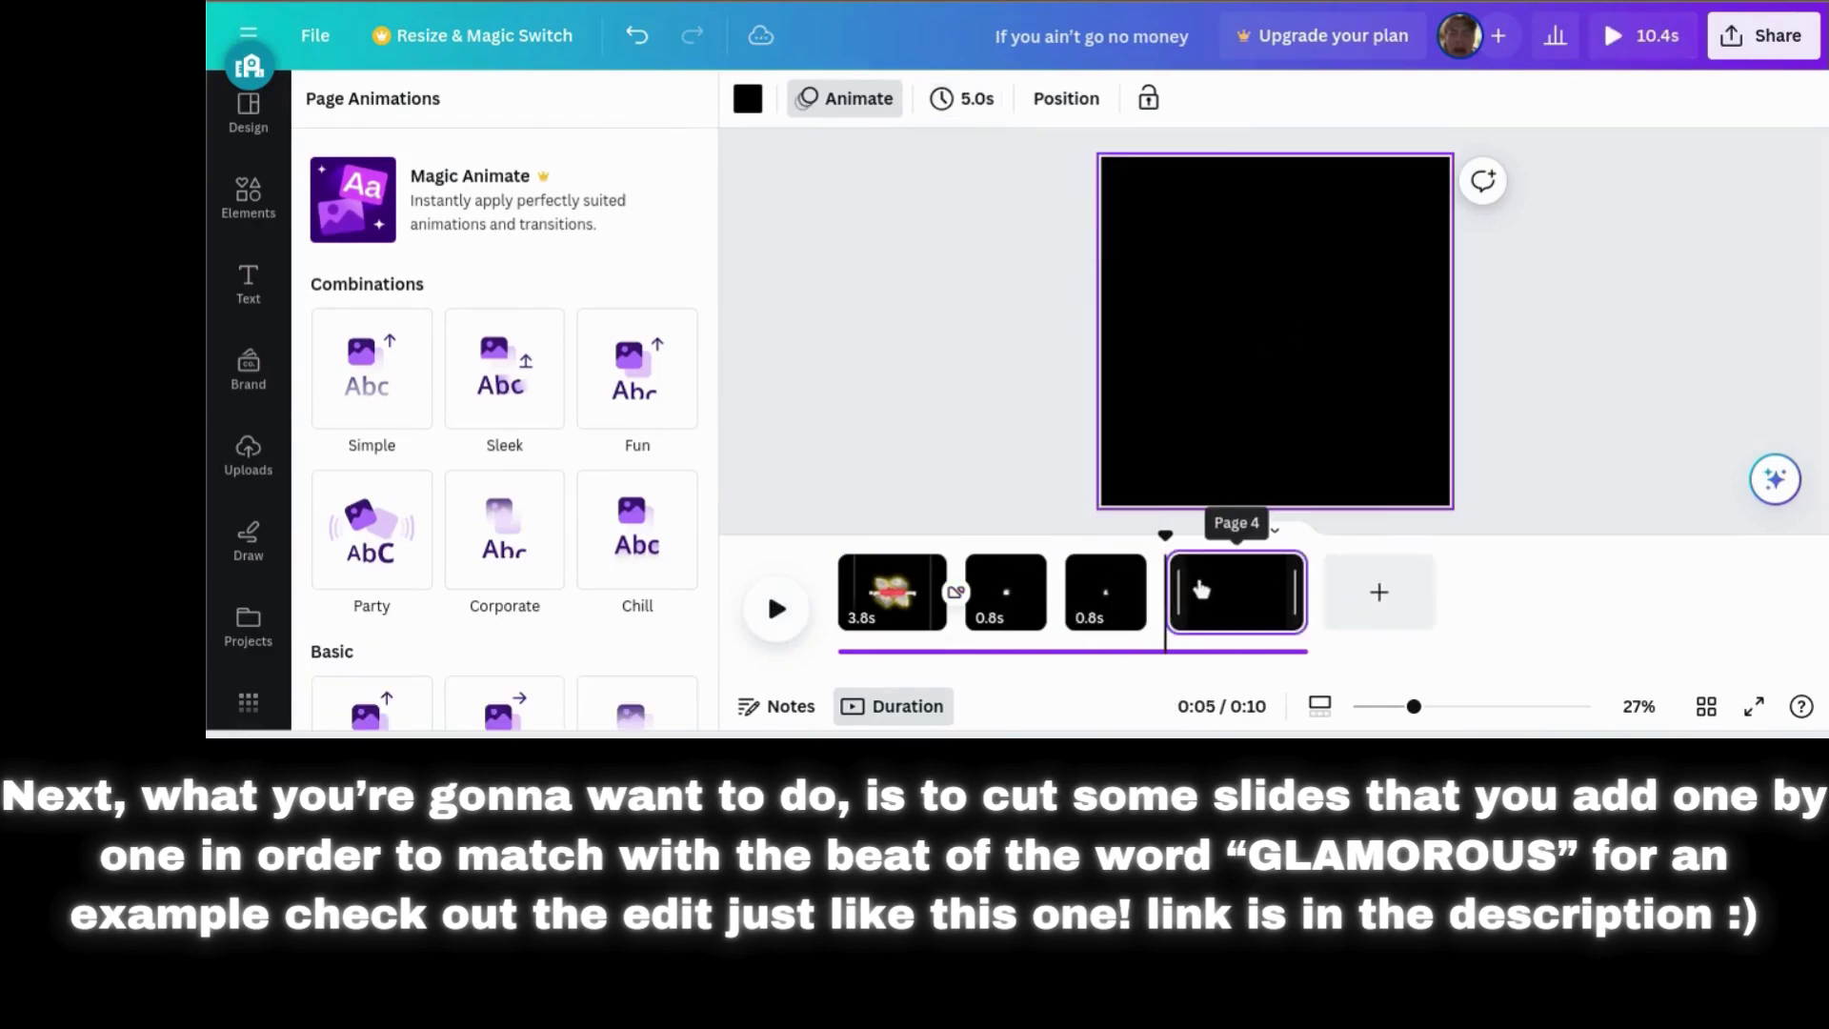
key("ctrl+v")
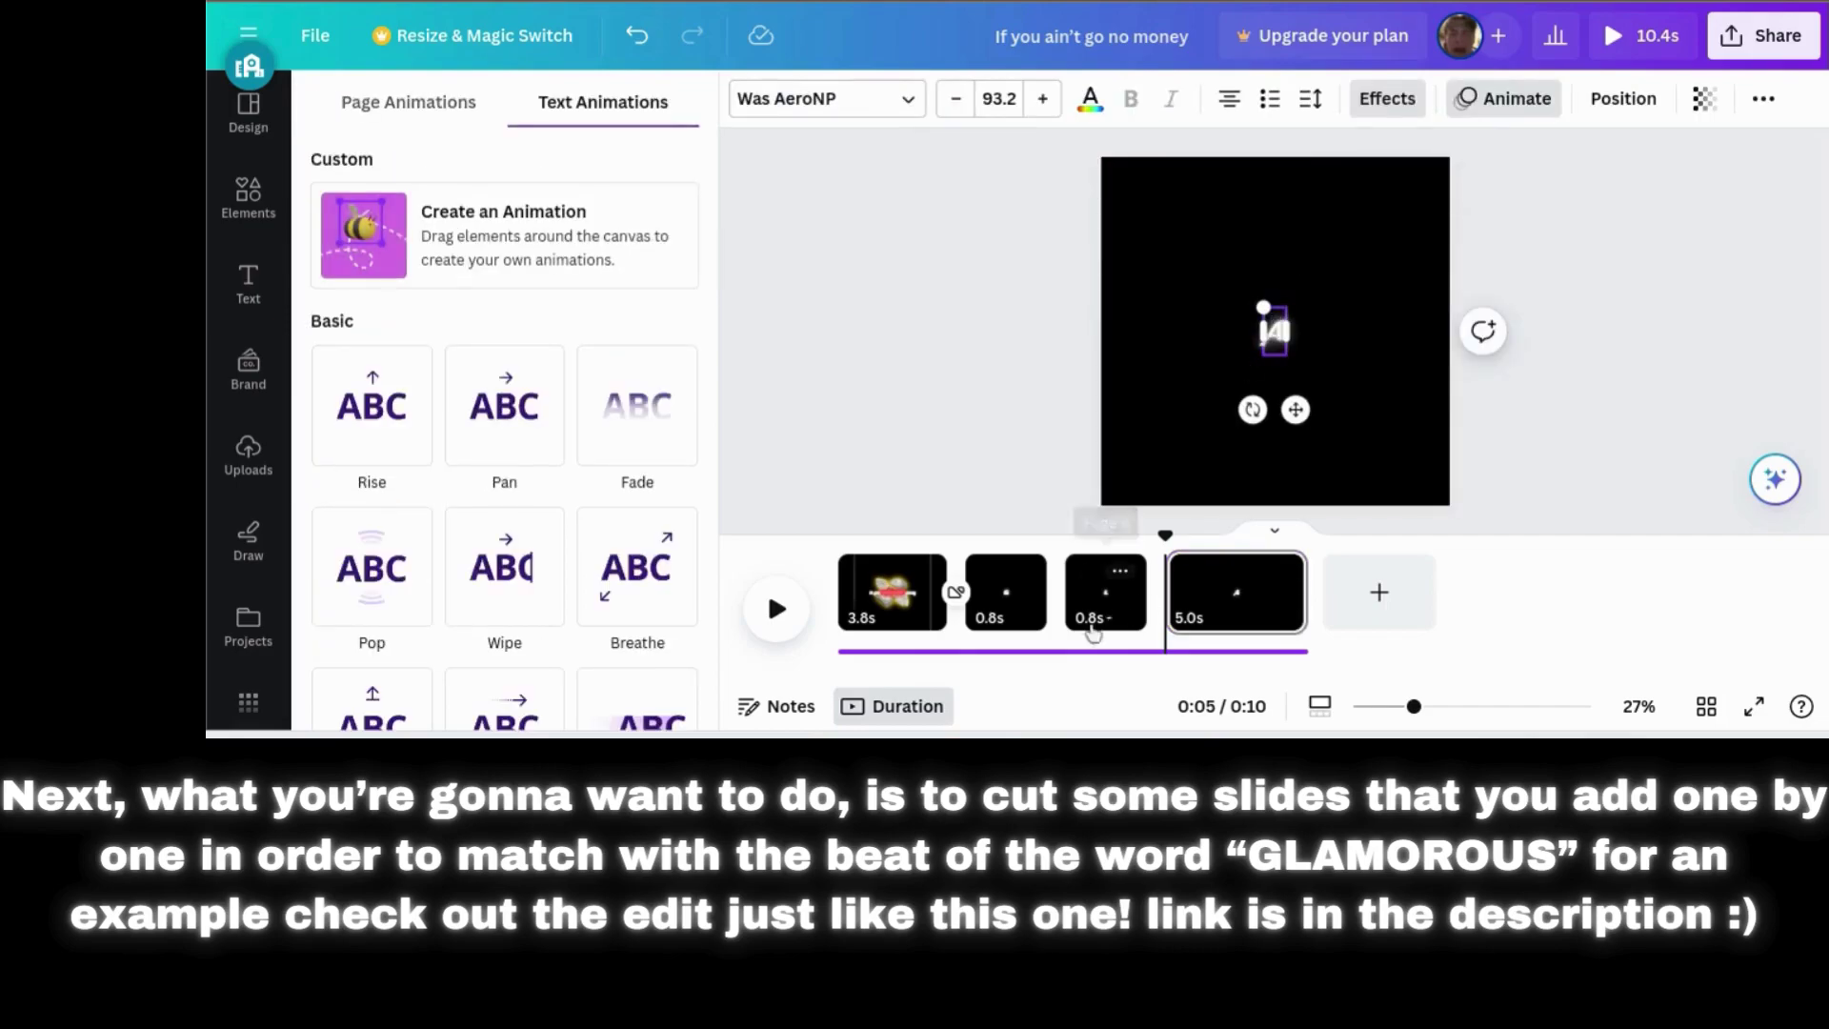
- Play the video from the second page and split the A page about 0.5 seconds in
left_click(1005, 591)
left_click(796, 619)
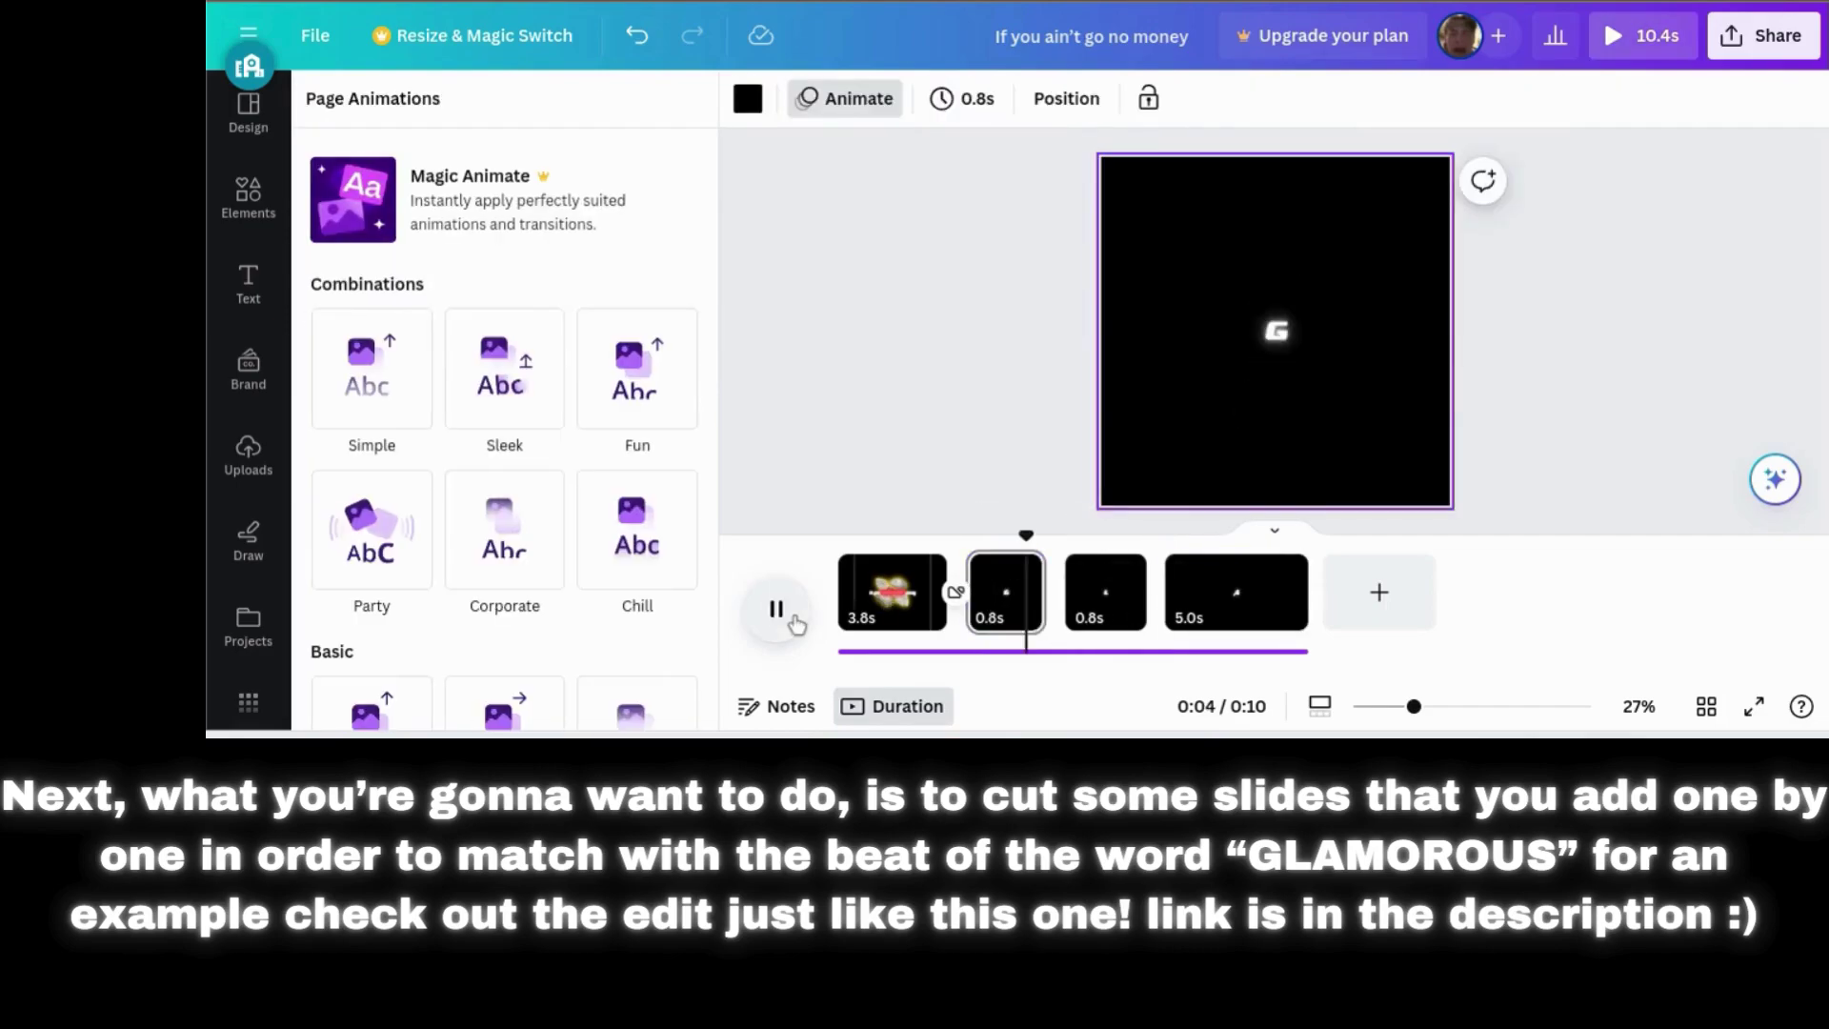
left_click(797, 619)
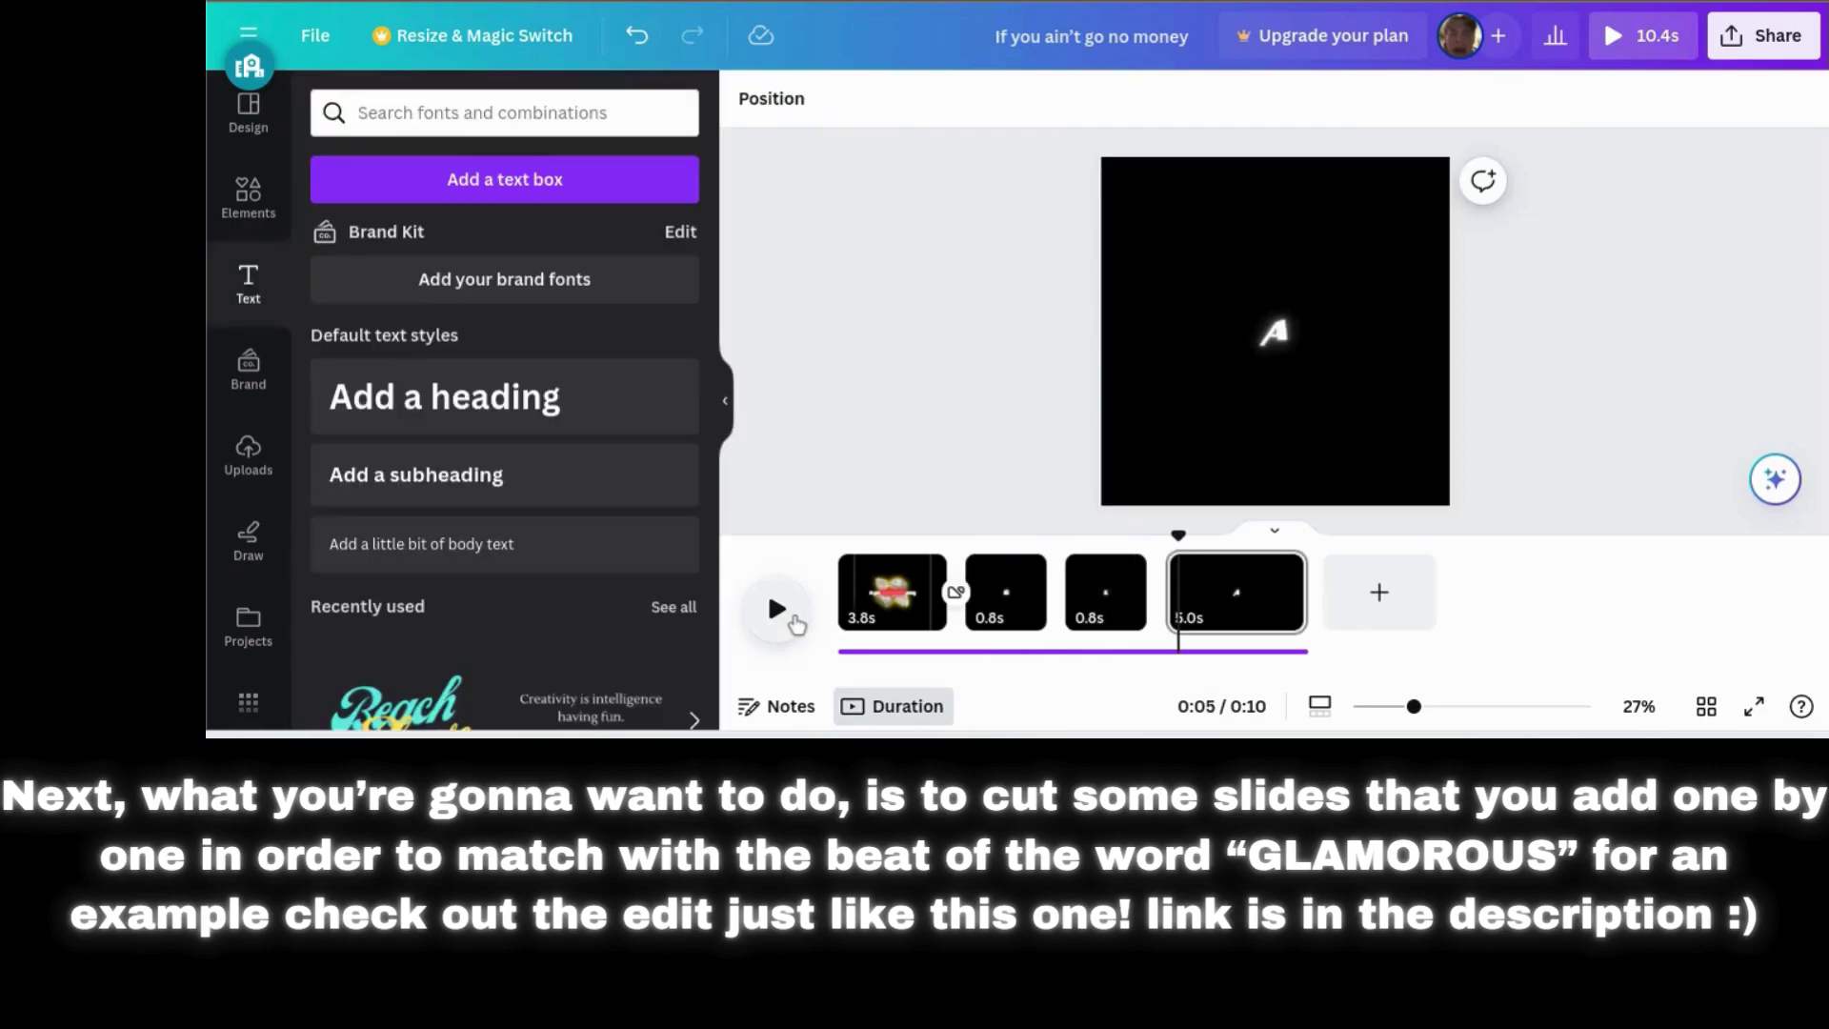
key("s")
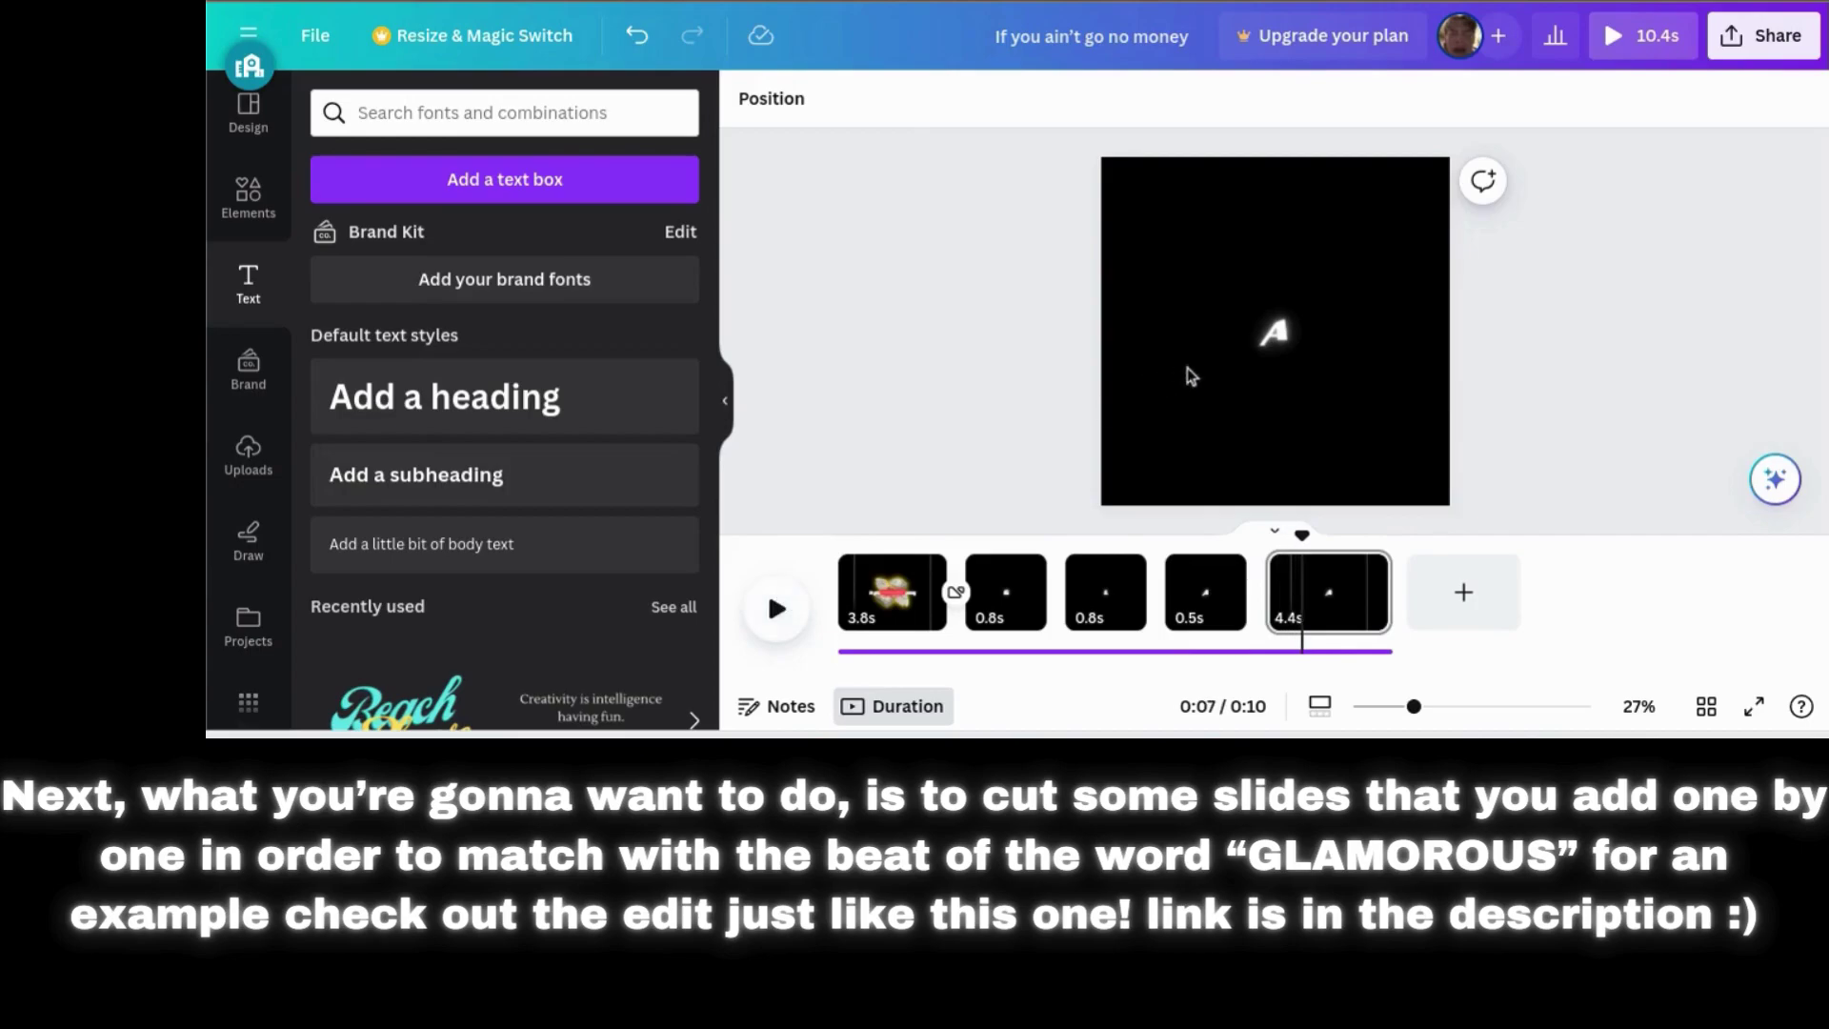
- Change the letter on the last page to "M" and split that page about 1.2 seconds in
left_click(1272, 338)
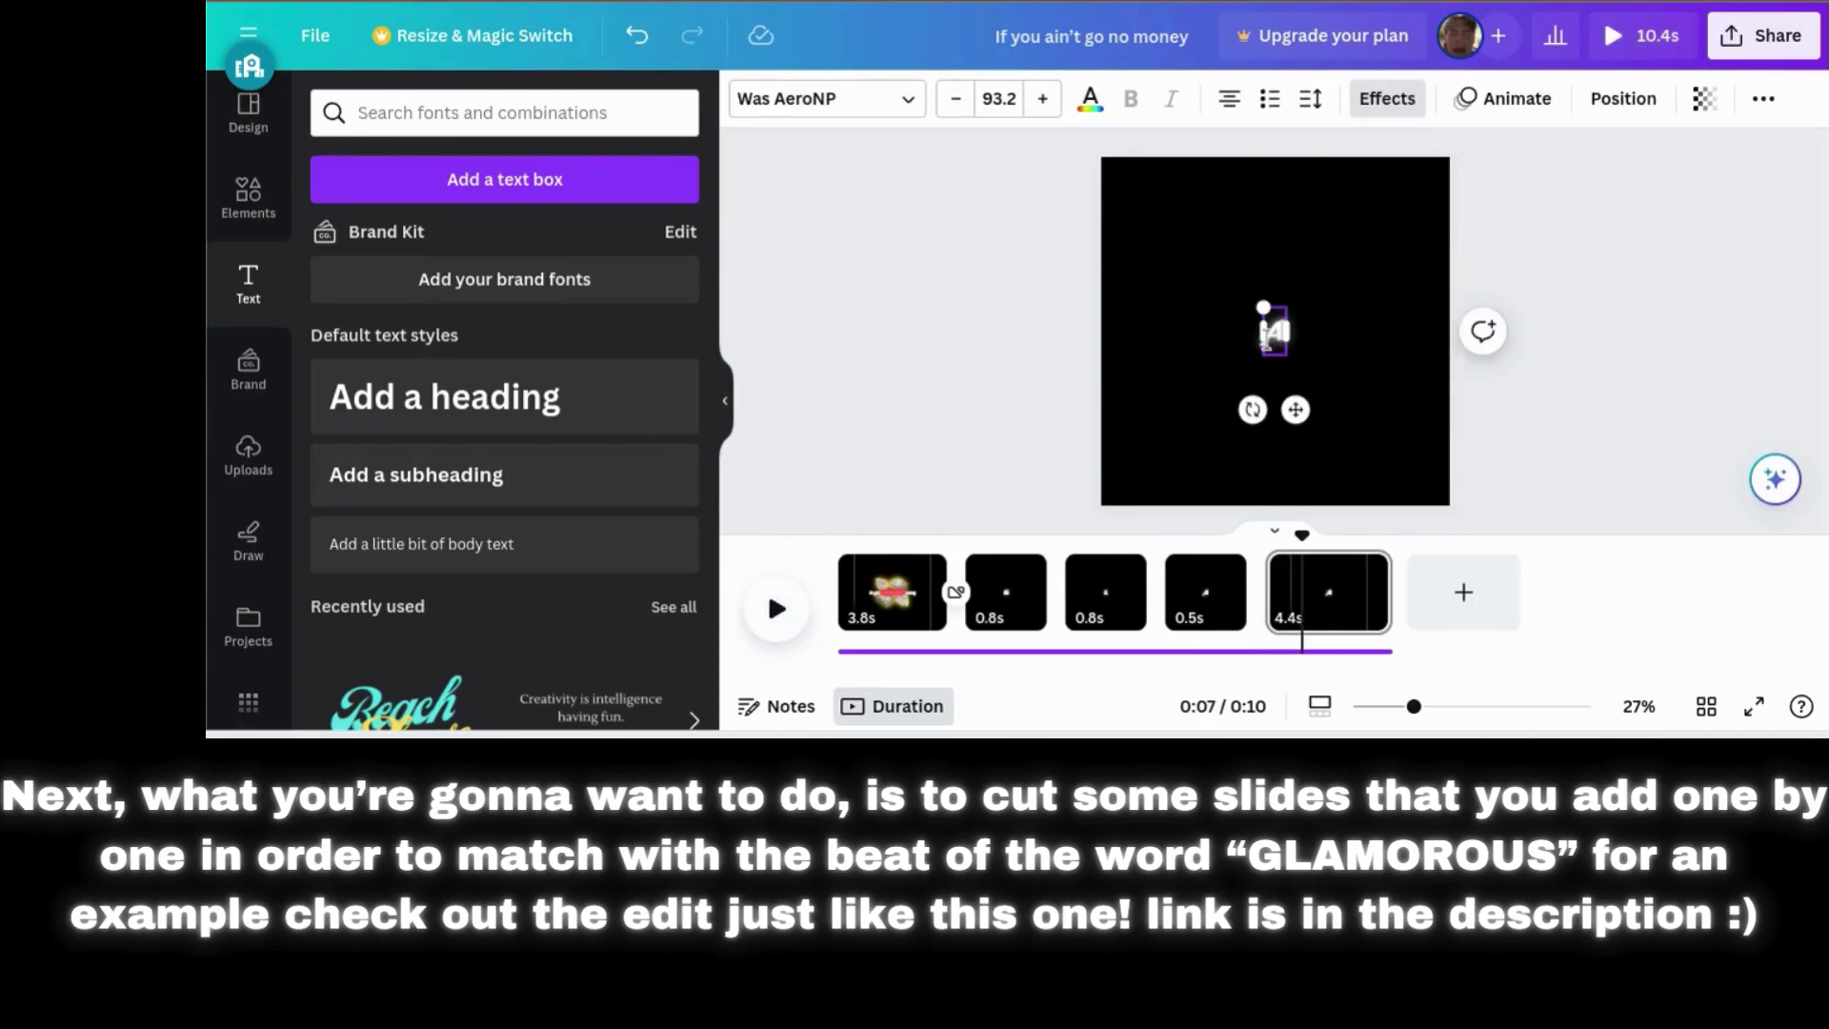
double_click(1266, 340)
type("M")
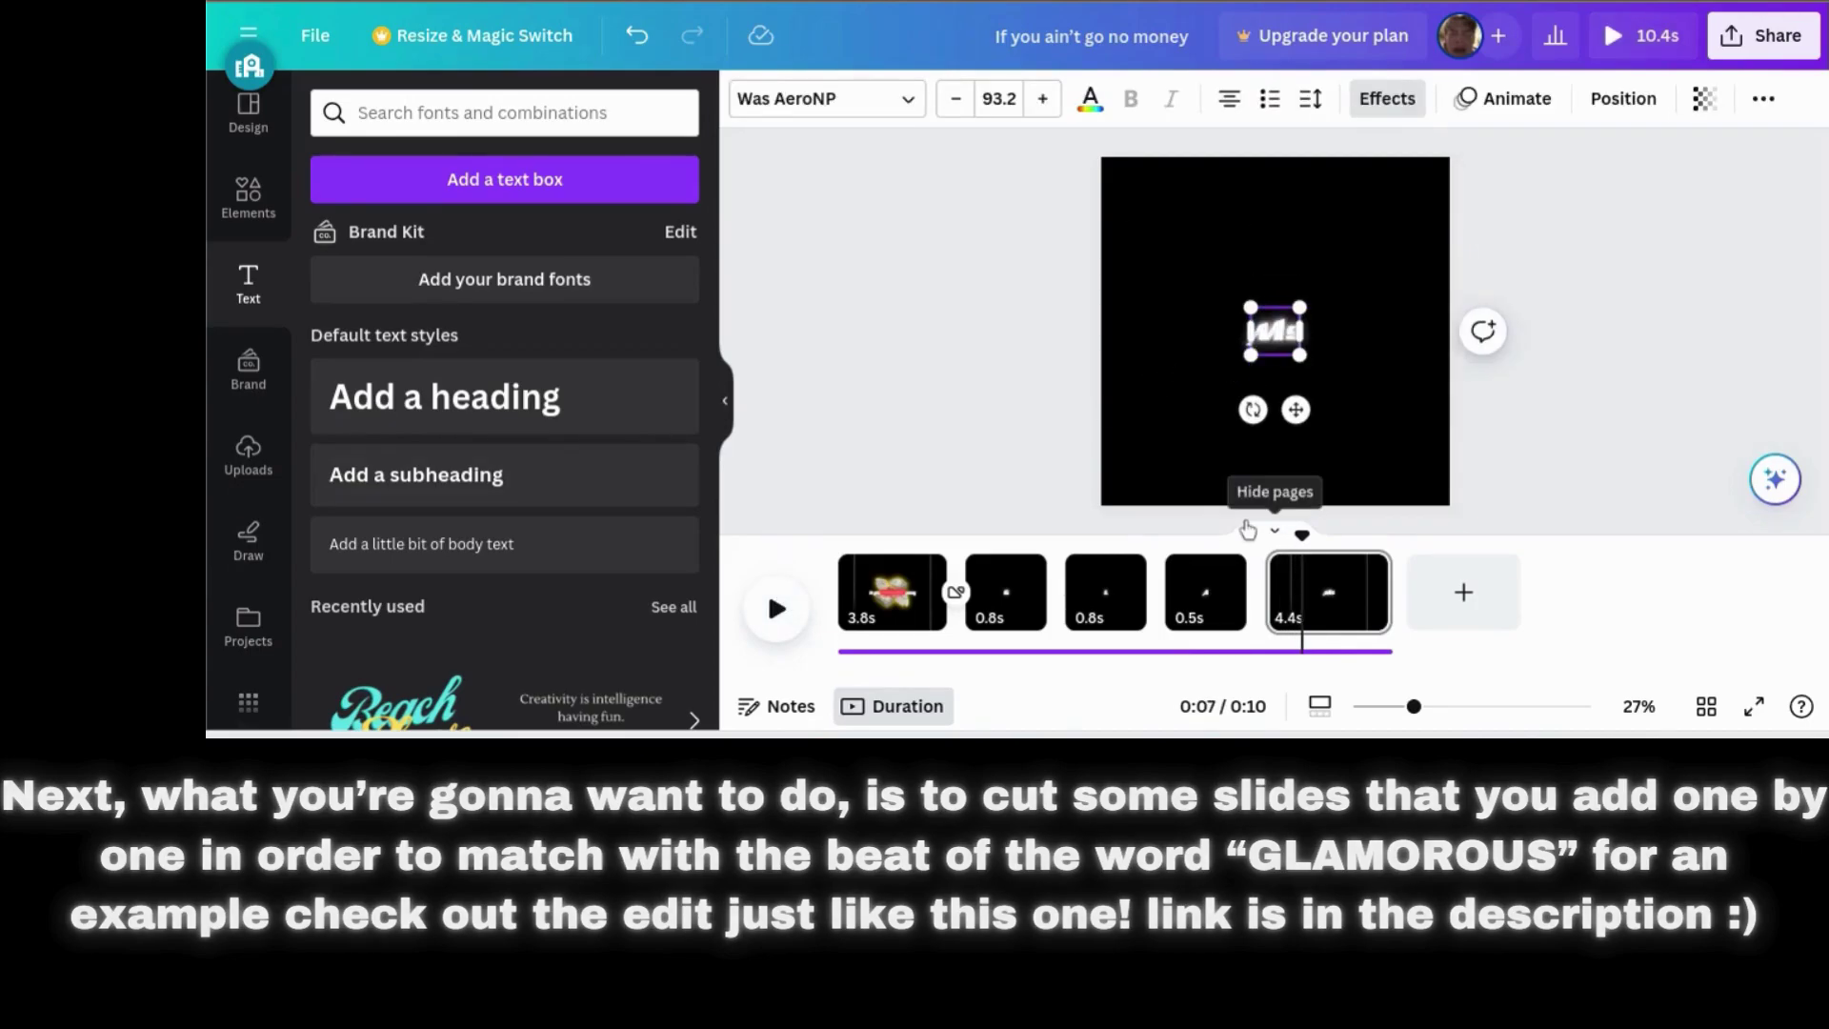
left_click(1285, 579)
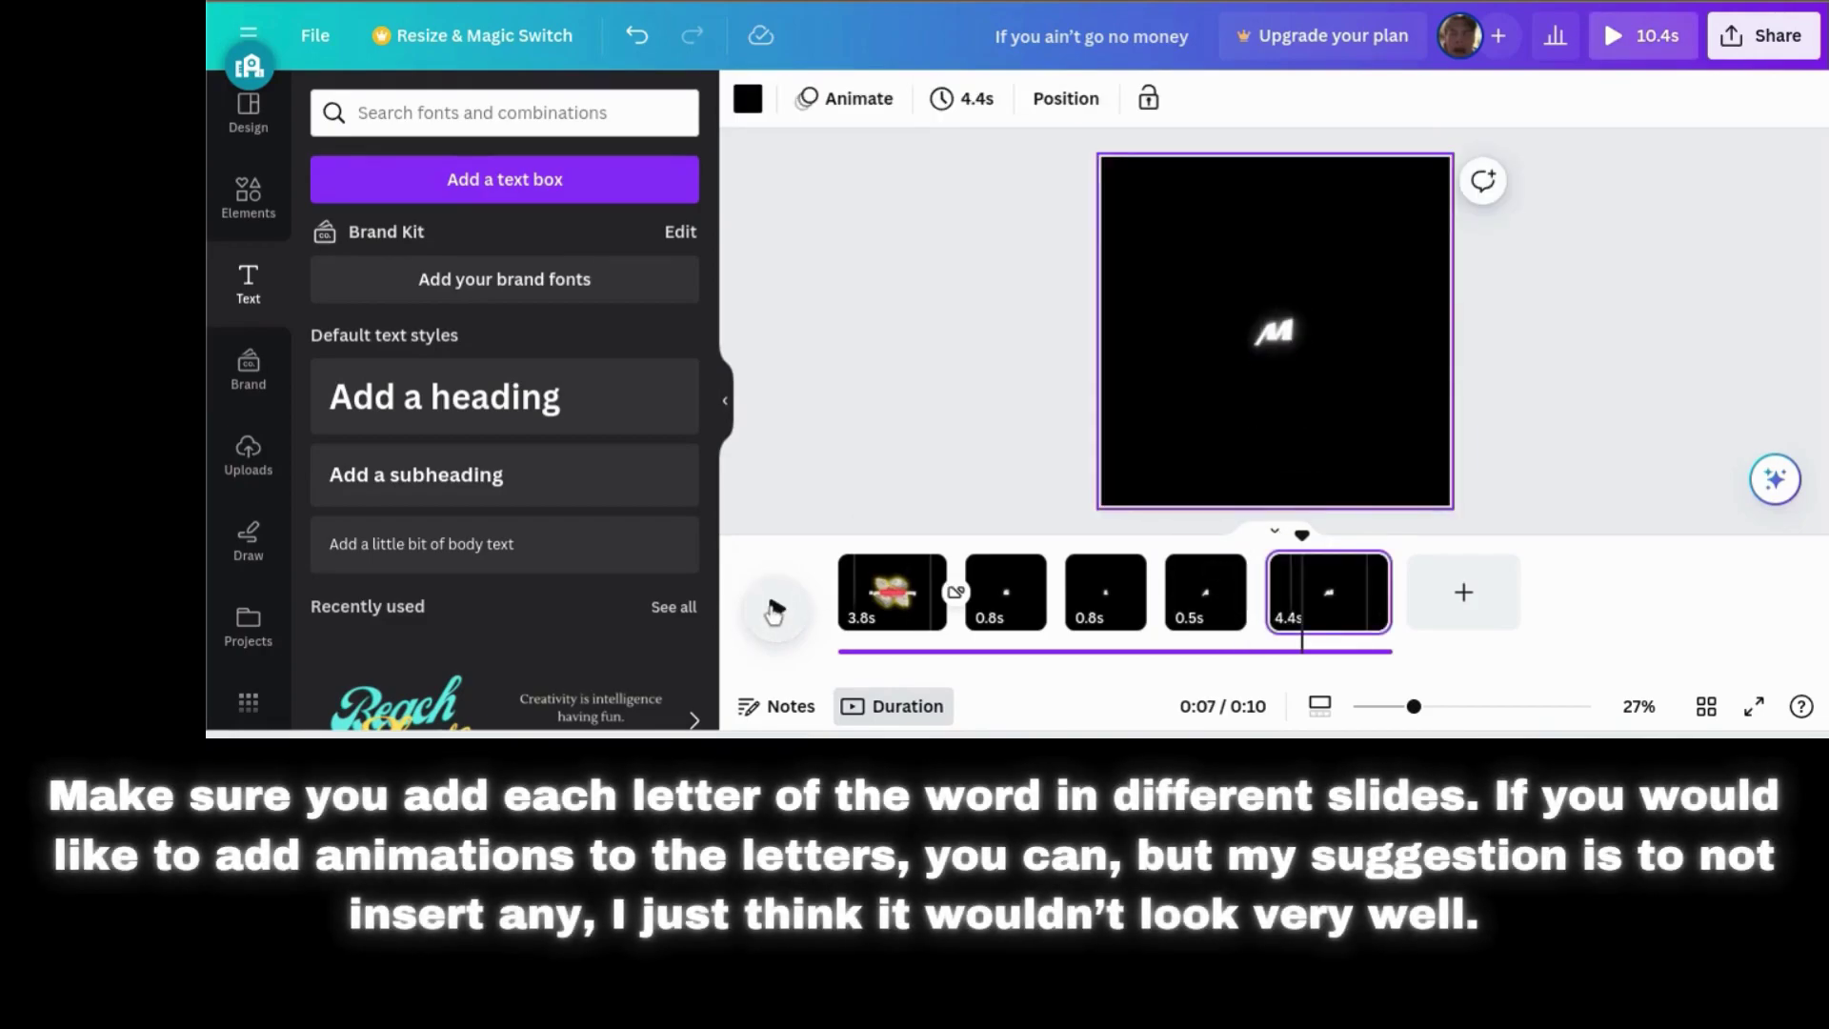
key("s")
left_click(1278, 352)
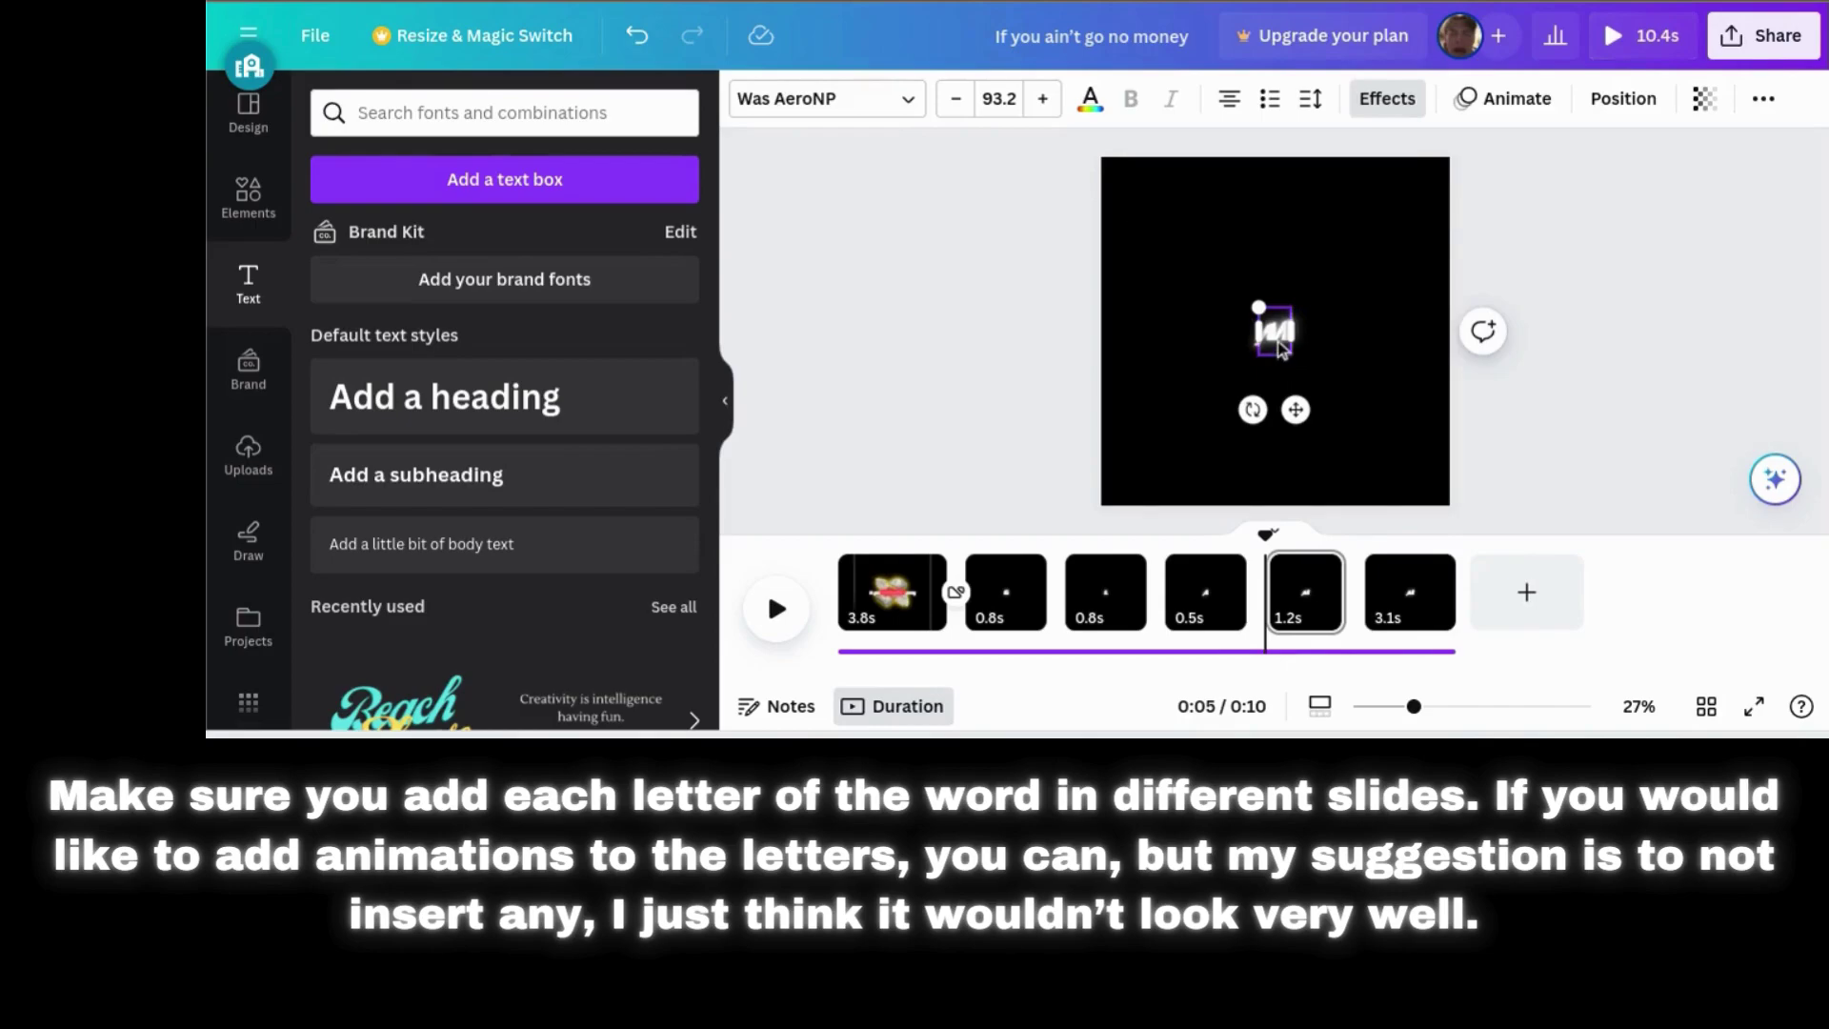
double_click(1279, 340)
type("O")
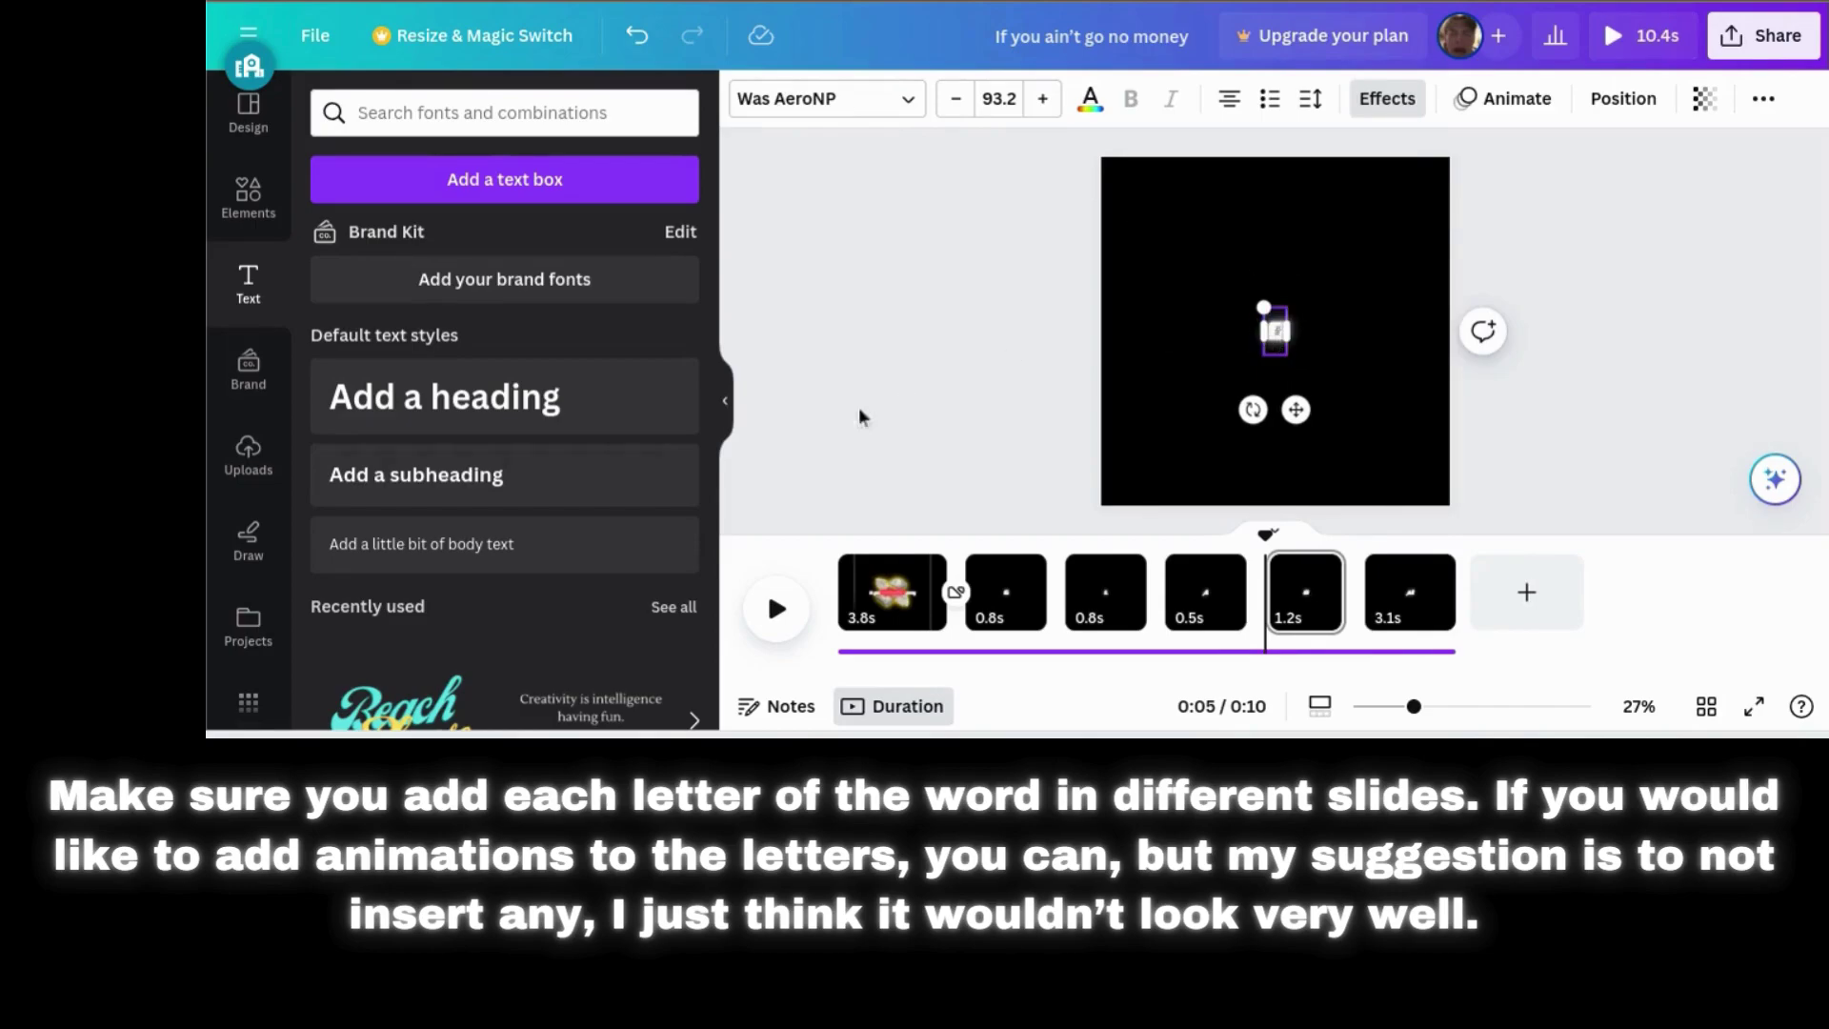
left_click(881, 596)
left_click(777, 614)
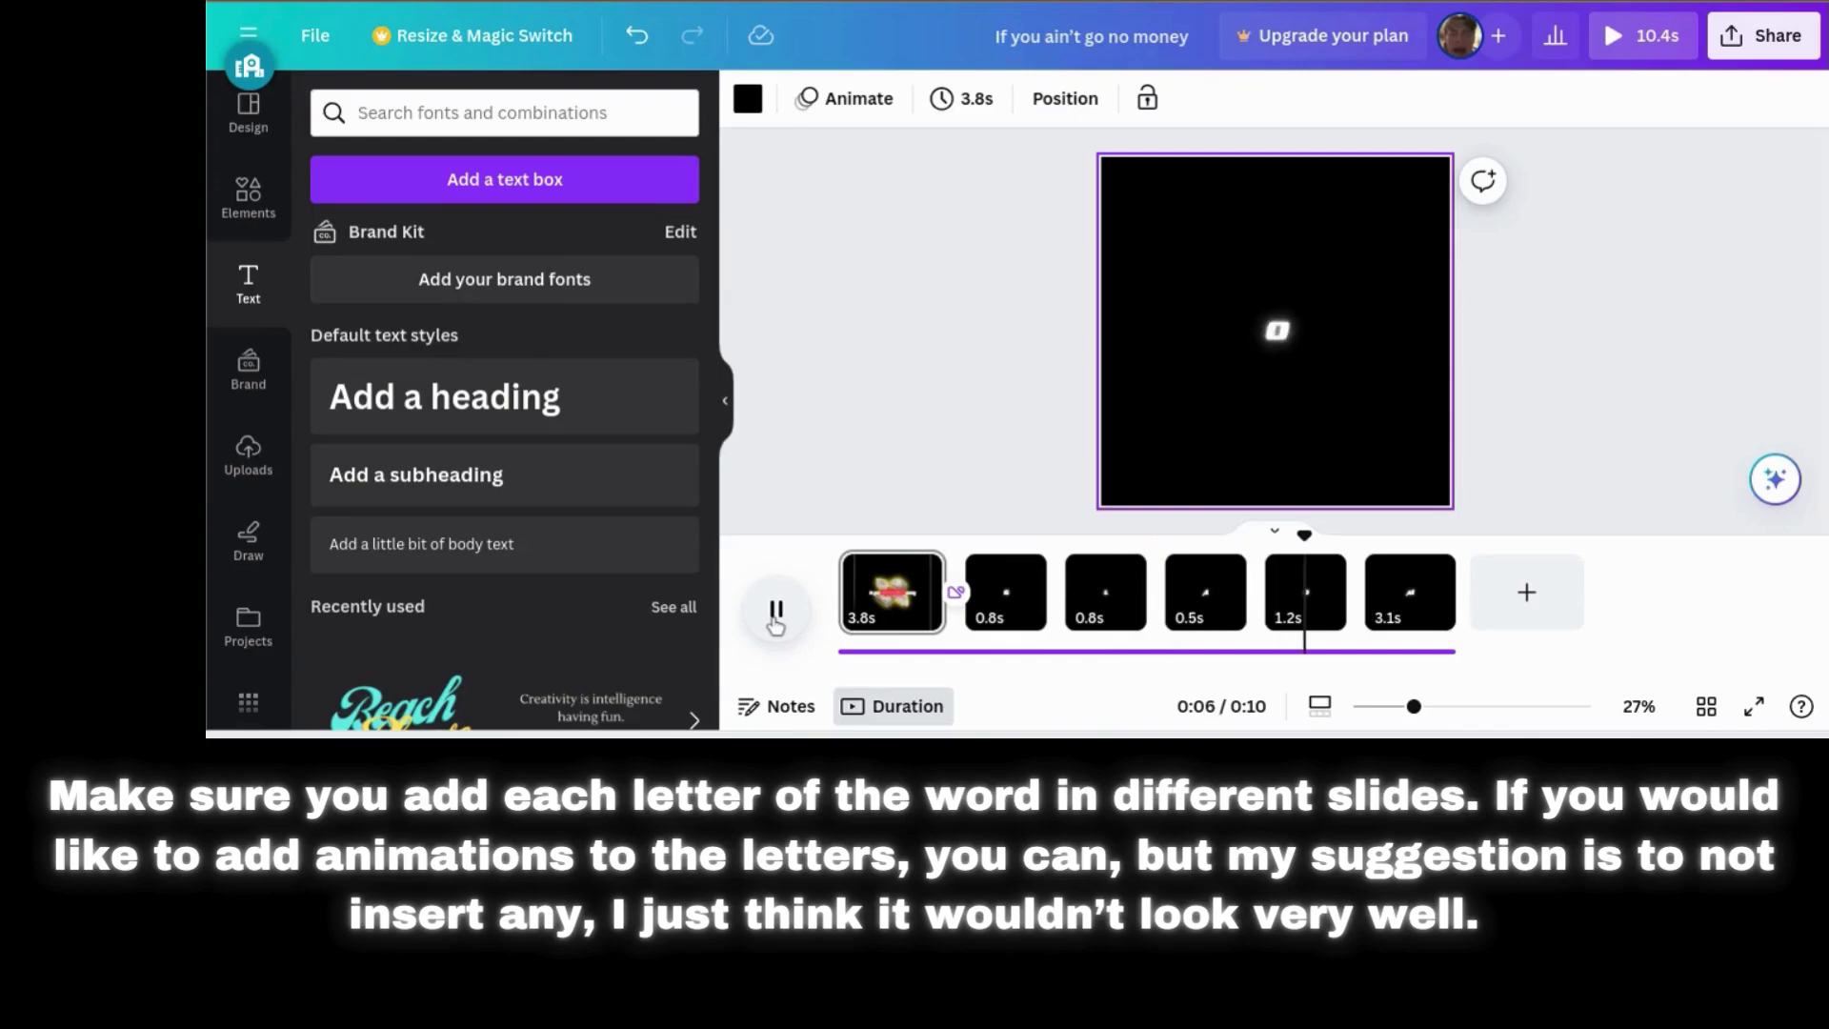
left_click(777, 615)
left_click(1273, 334)
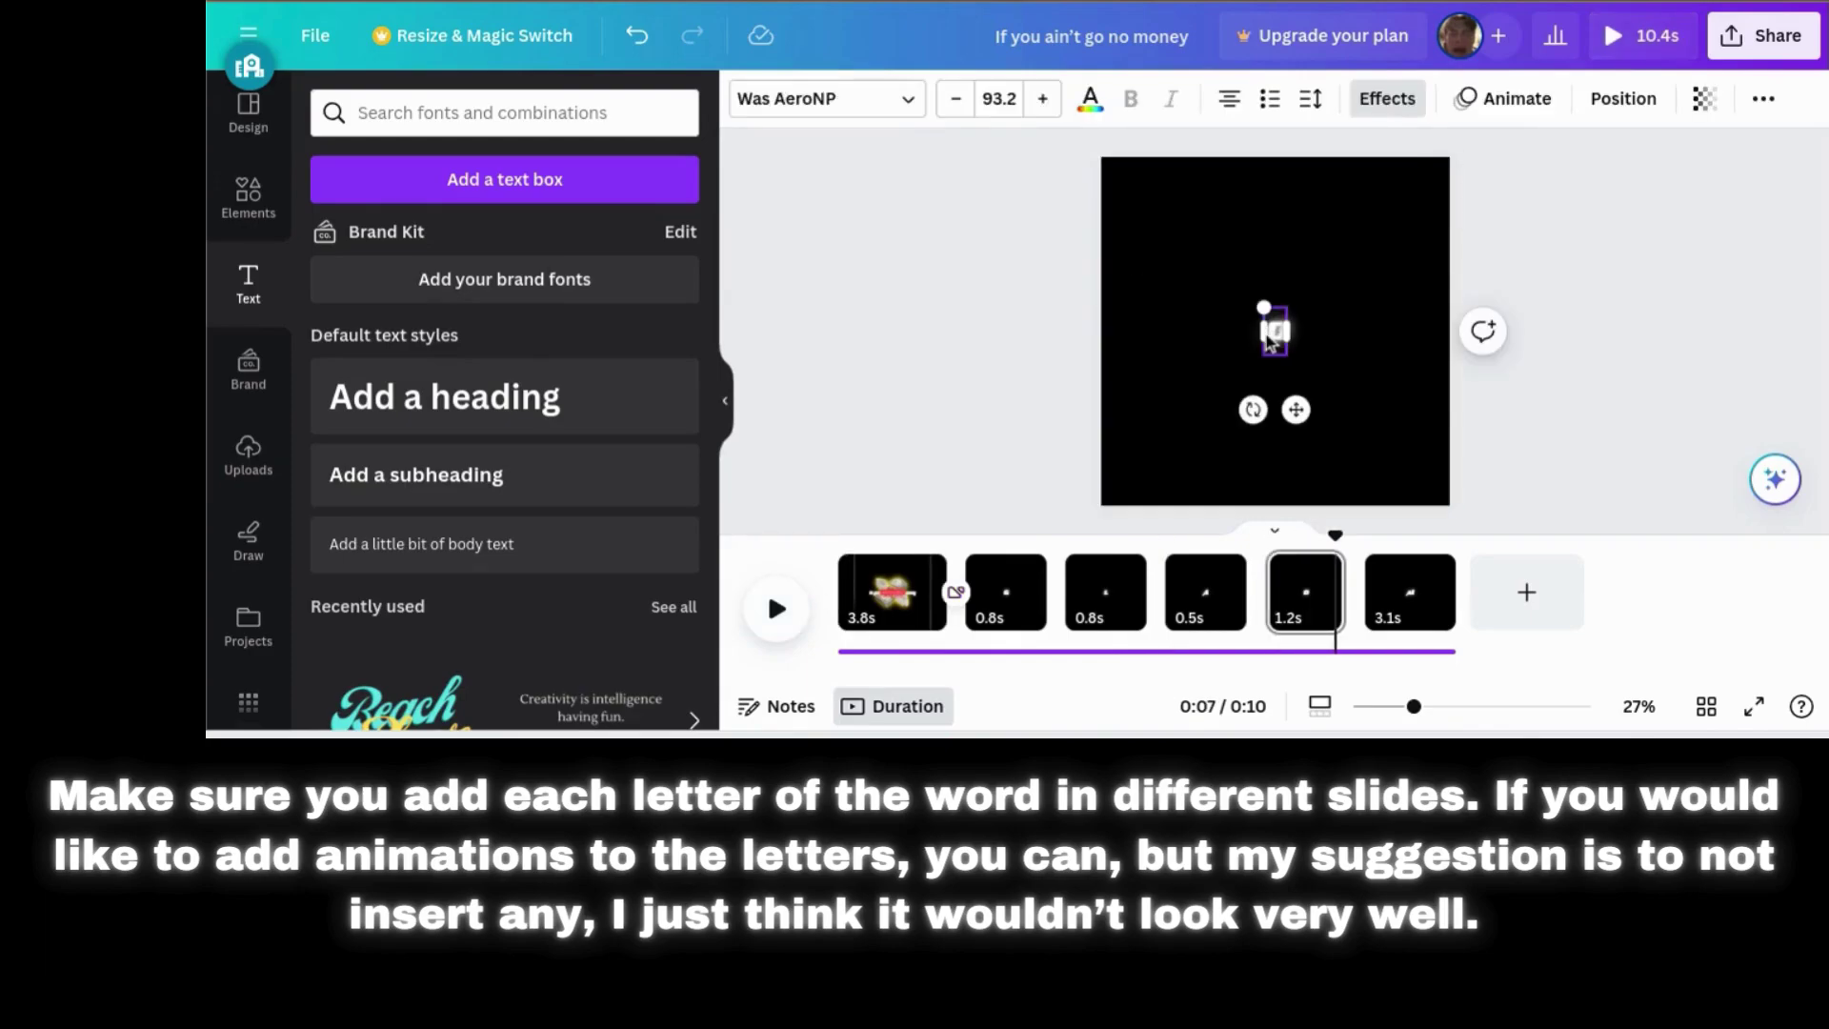
- Replace the letter M on the last page with "O"
left_click(1426, 602)
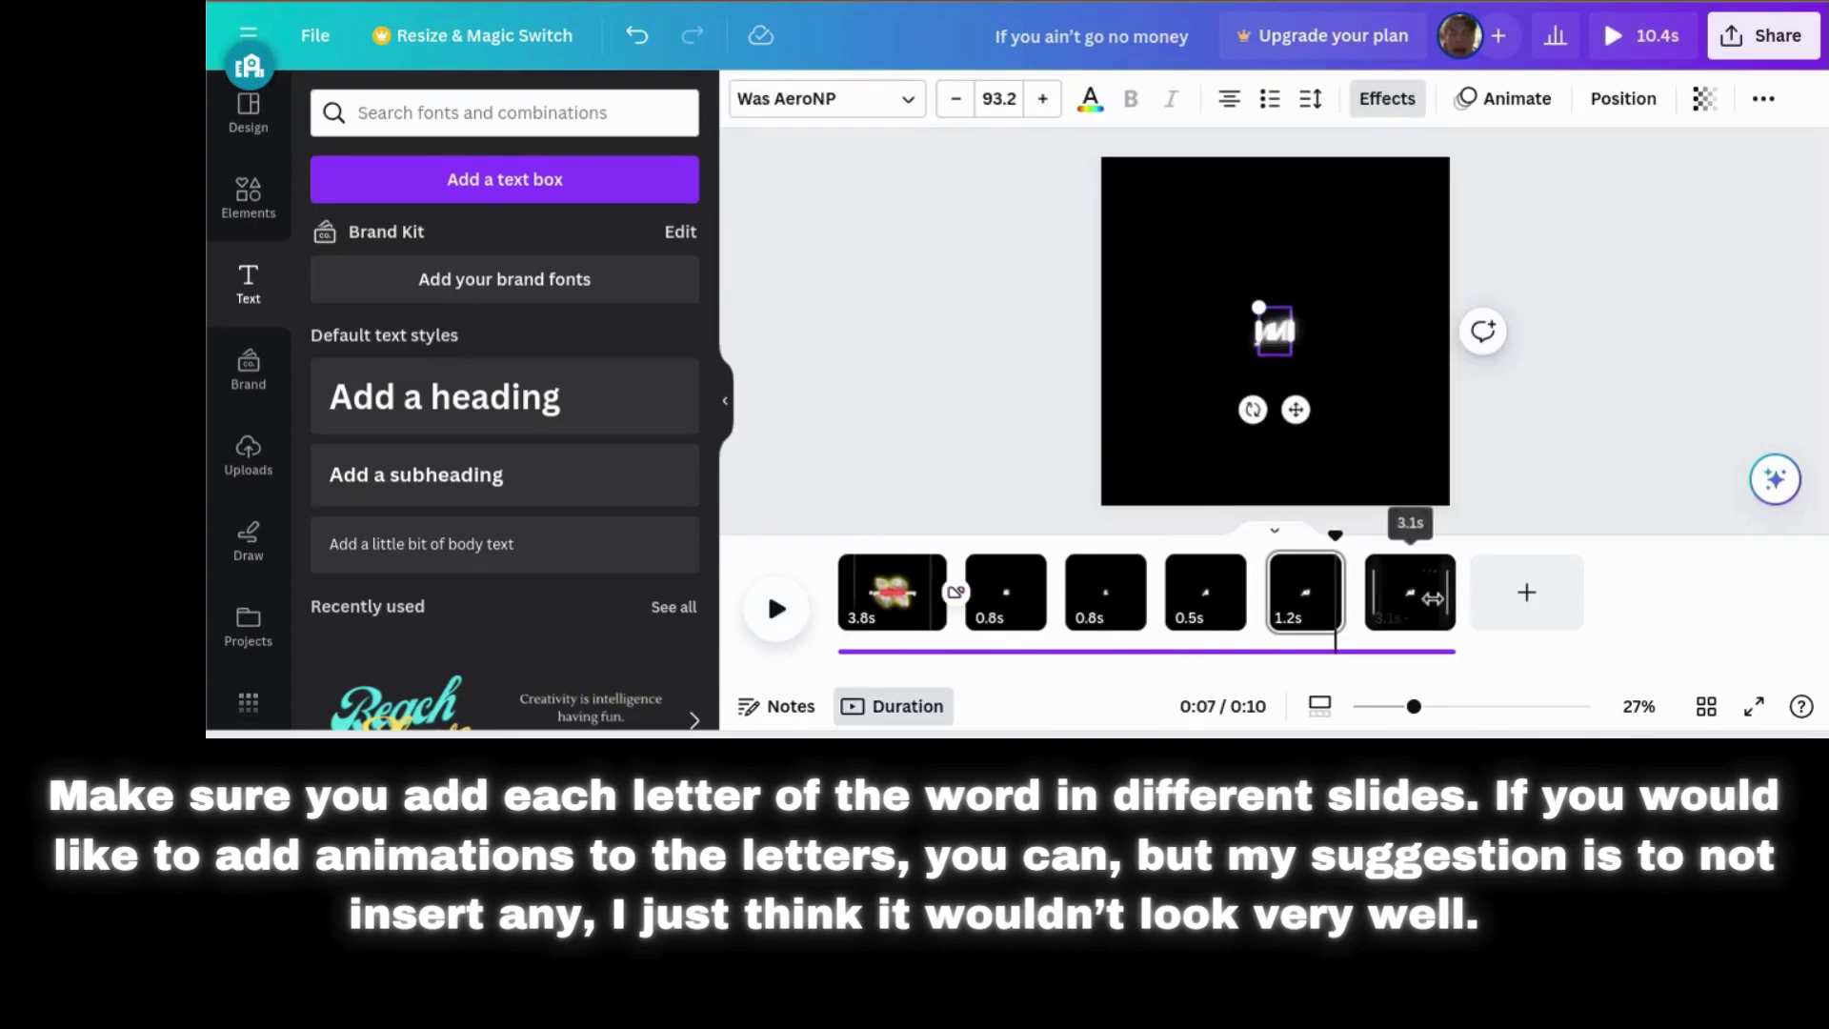
left_click(1282, 348)
left_click(1282, 346)
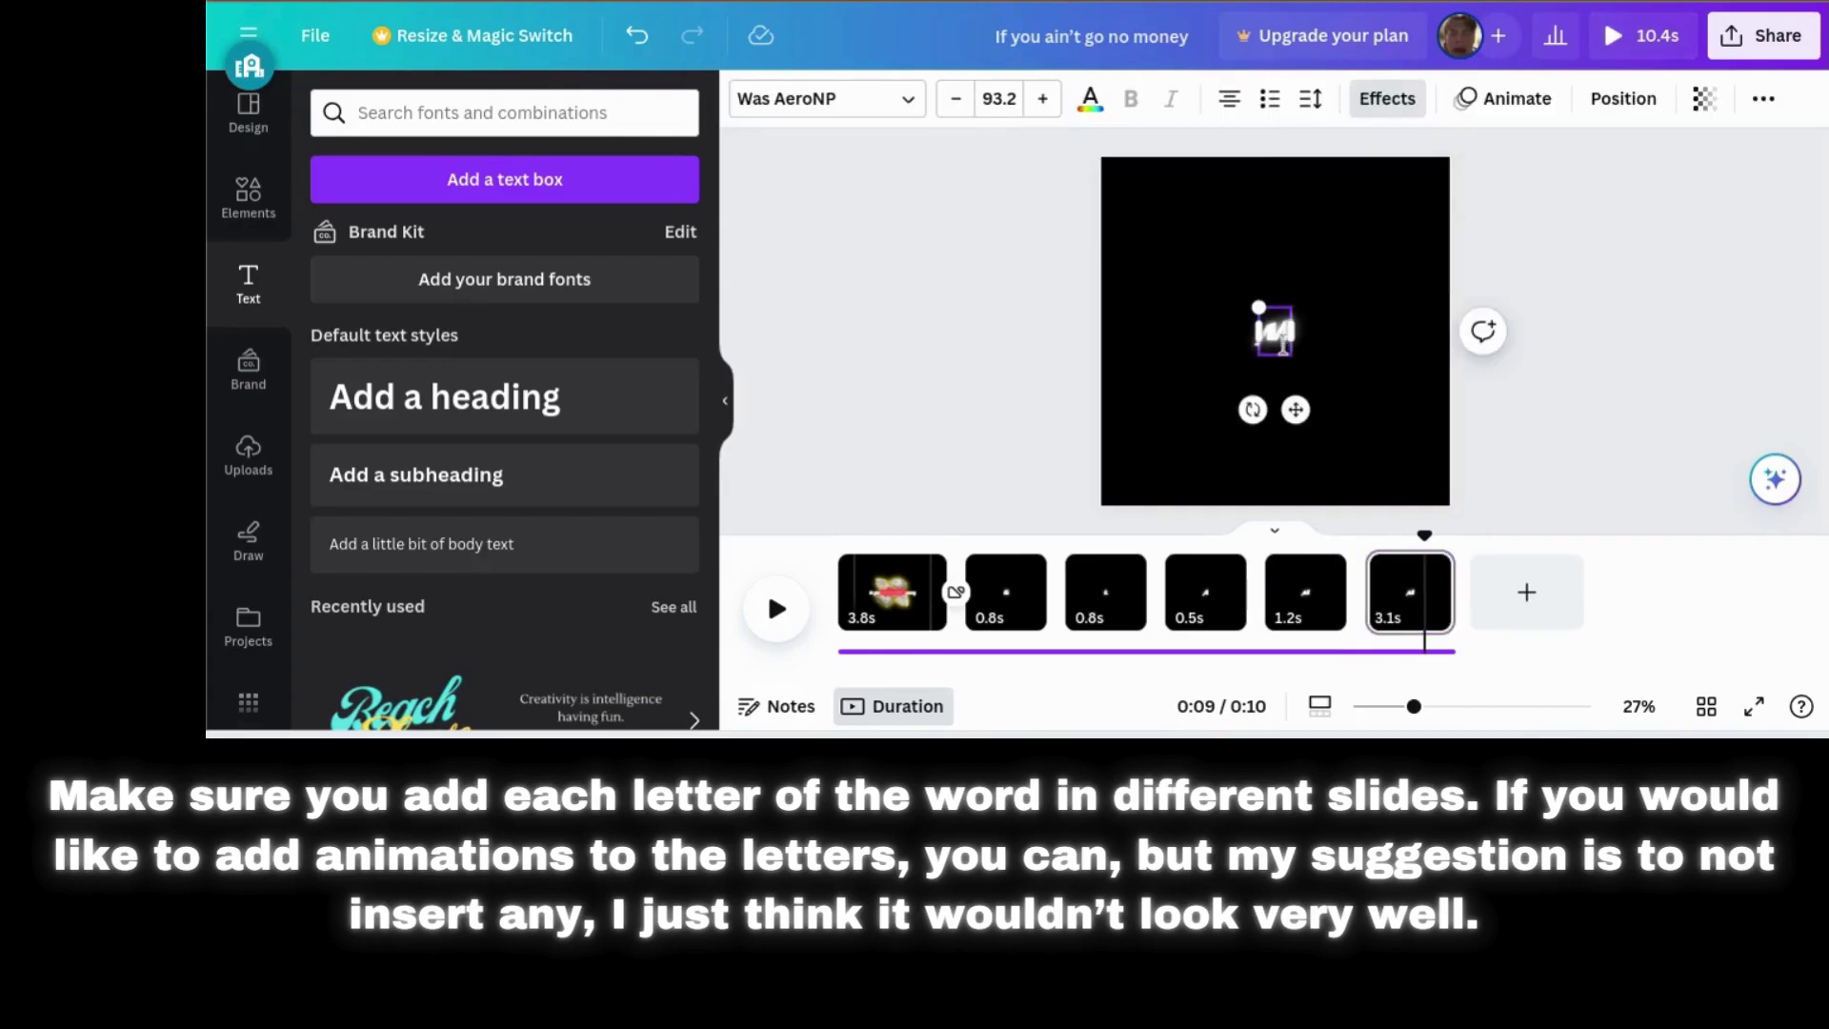
key("ctrl+a")
type(")")
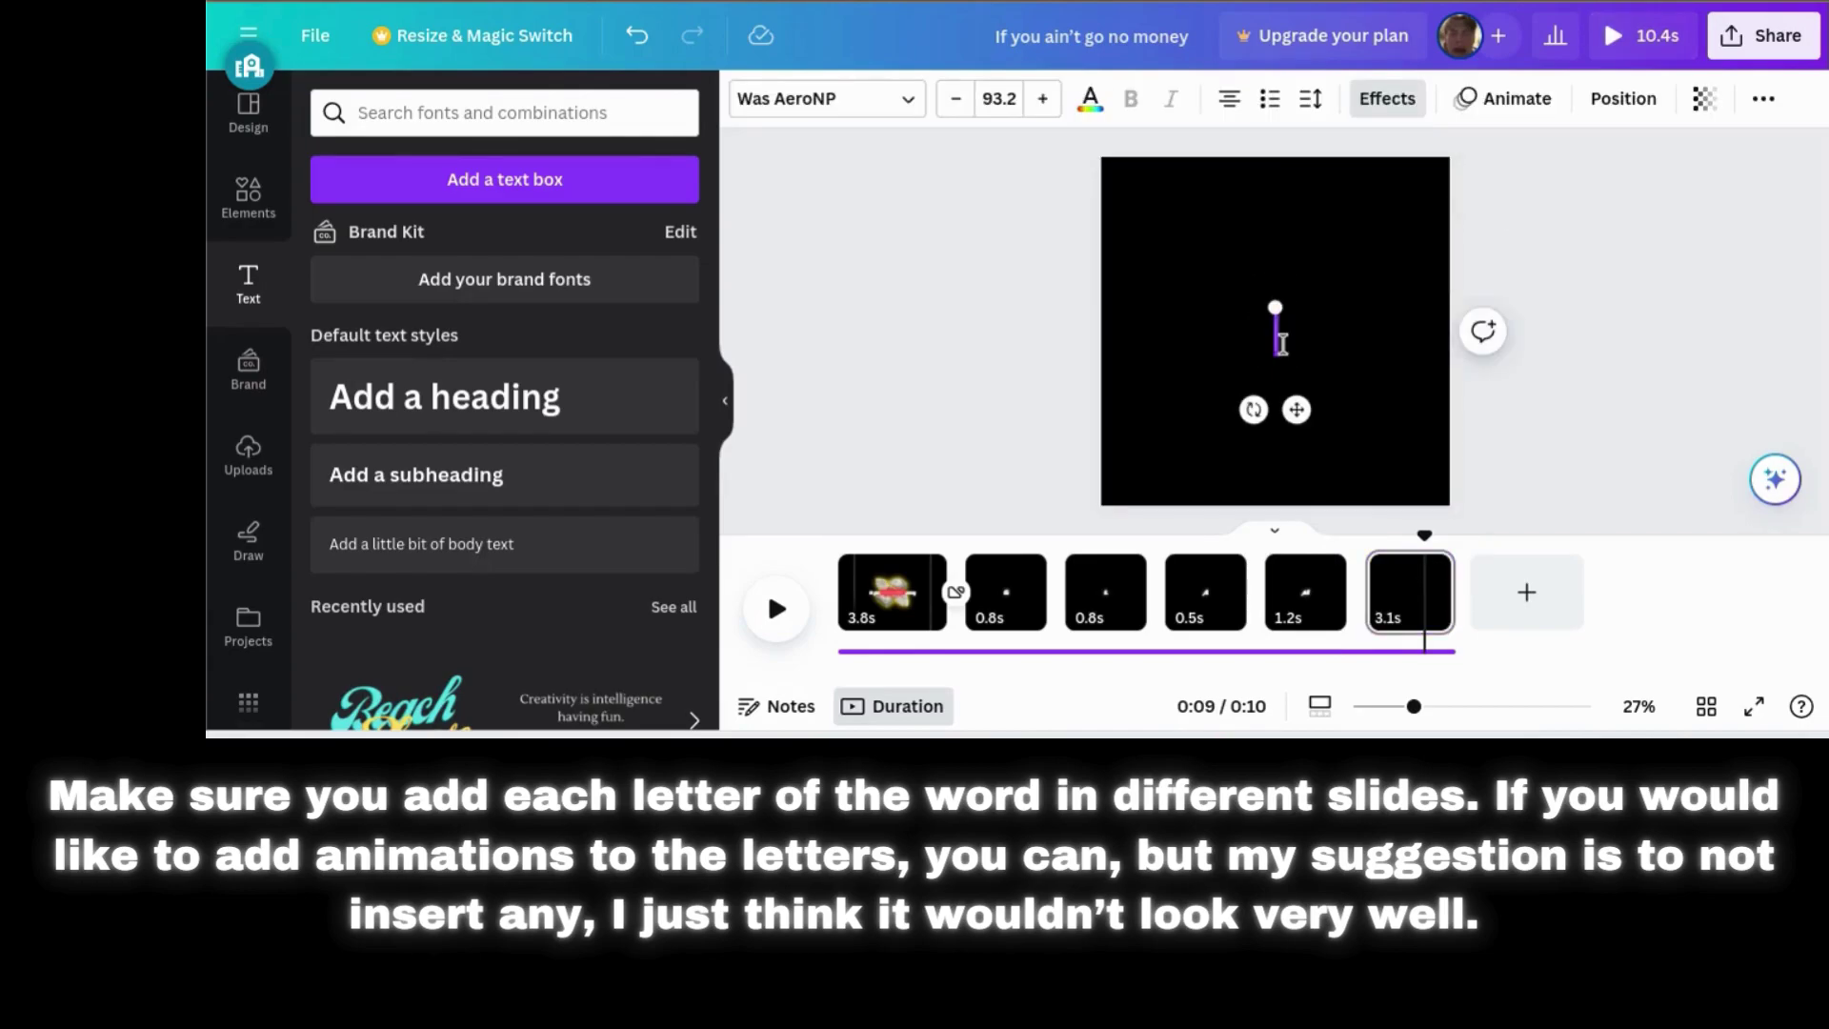
key("Escape")
- Preview the video from the start and set the A page's timing to 0.6 seconds
left_click(777, 614)
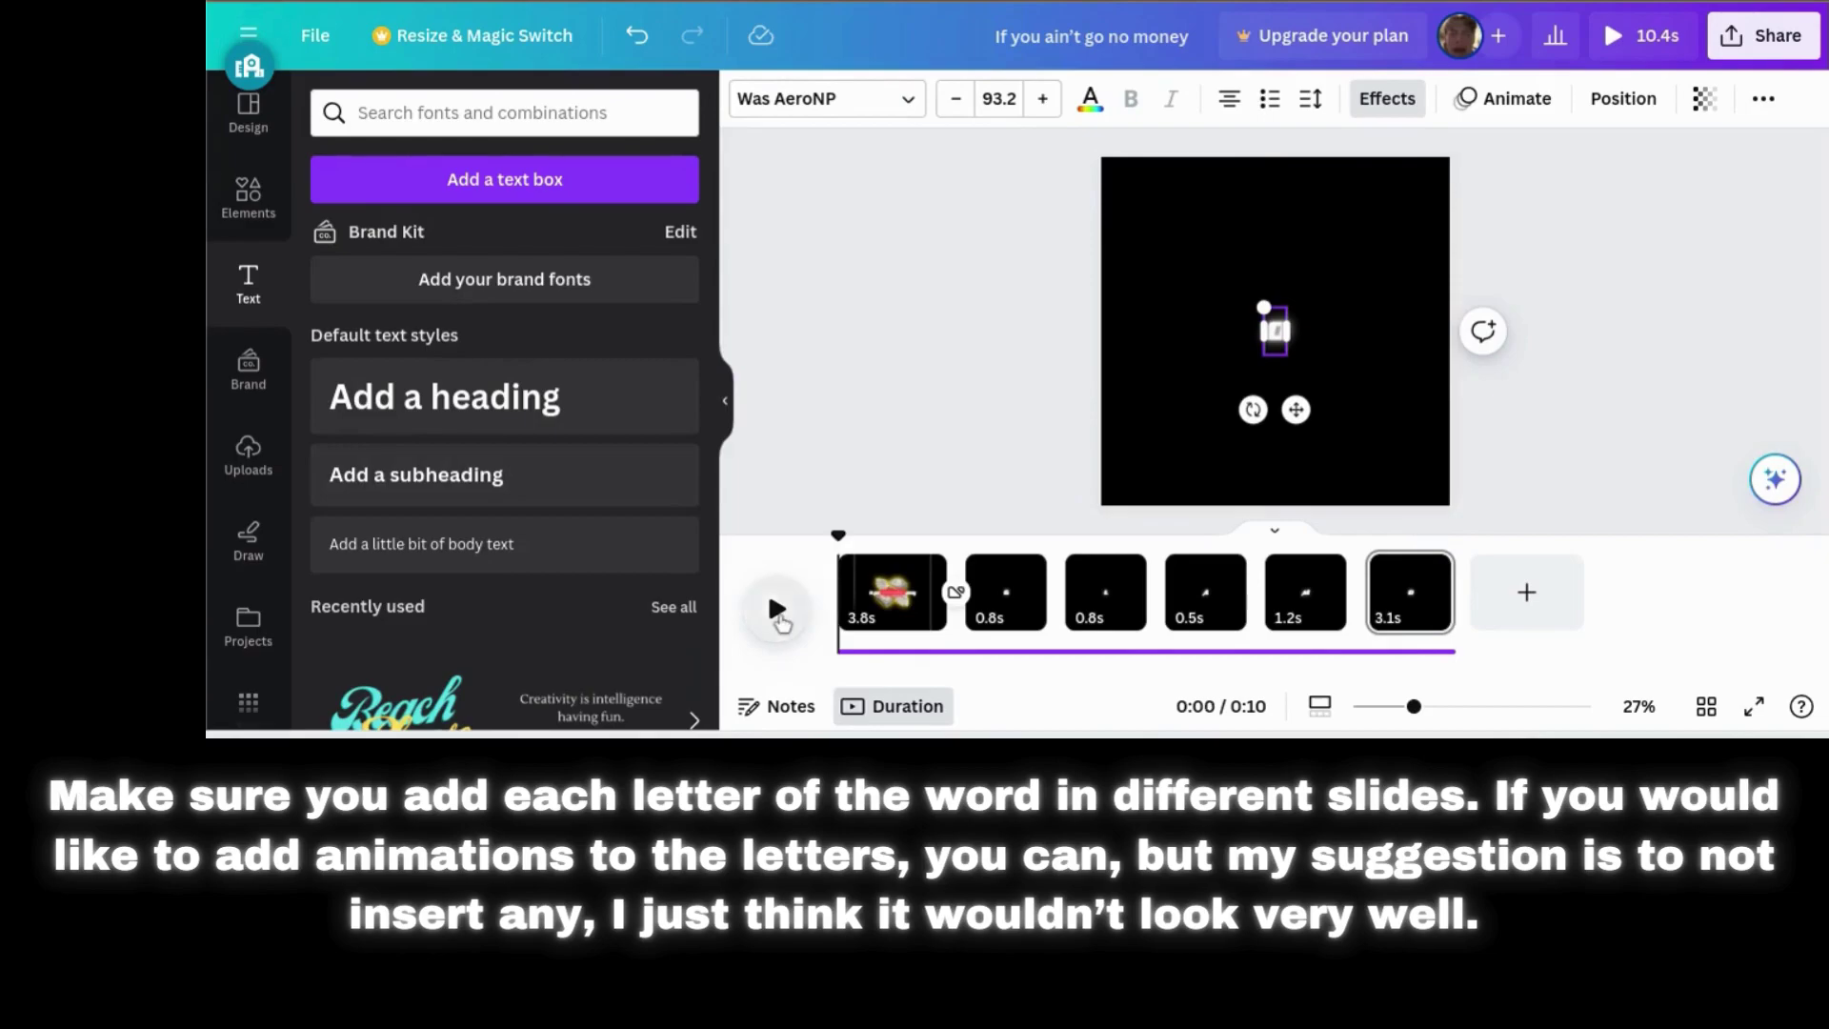
left_click(777, 612)
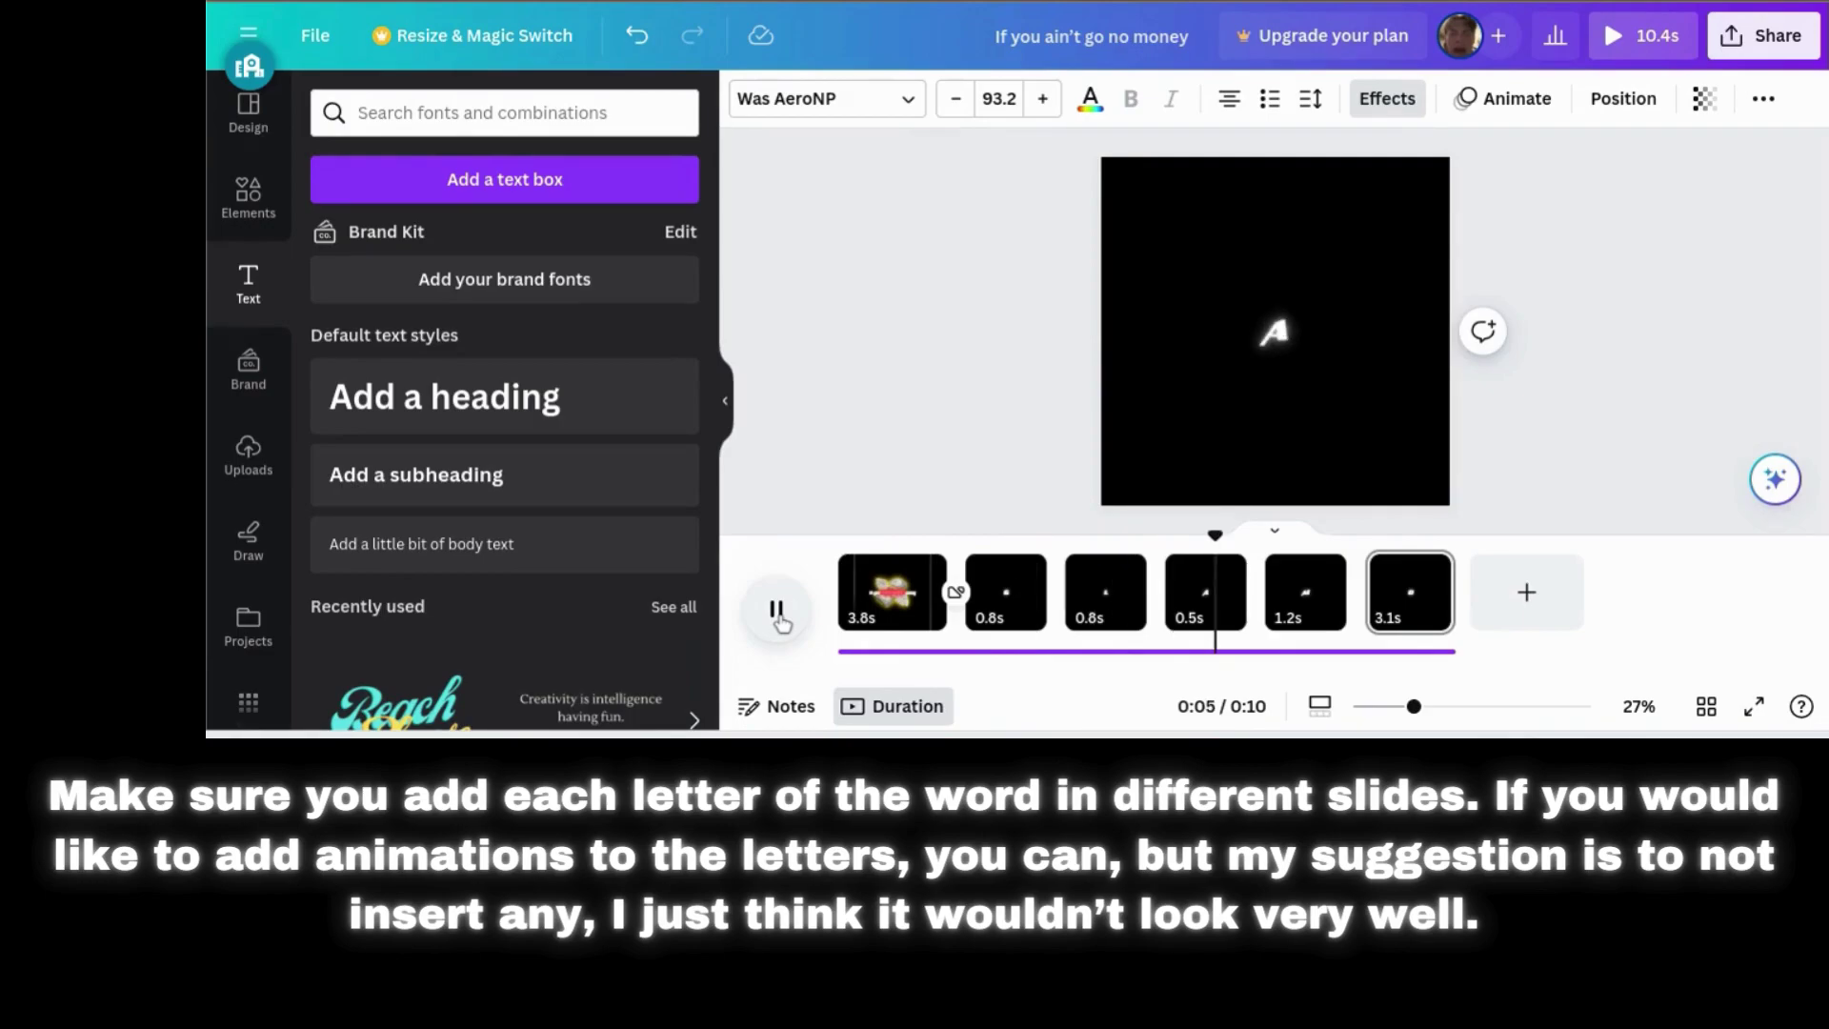
left_click(777, 612)
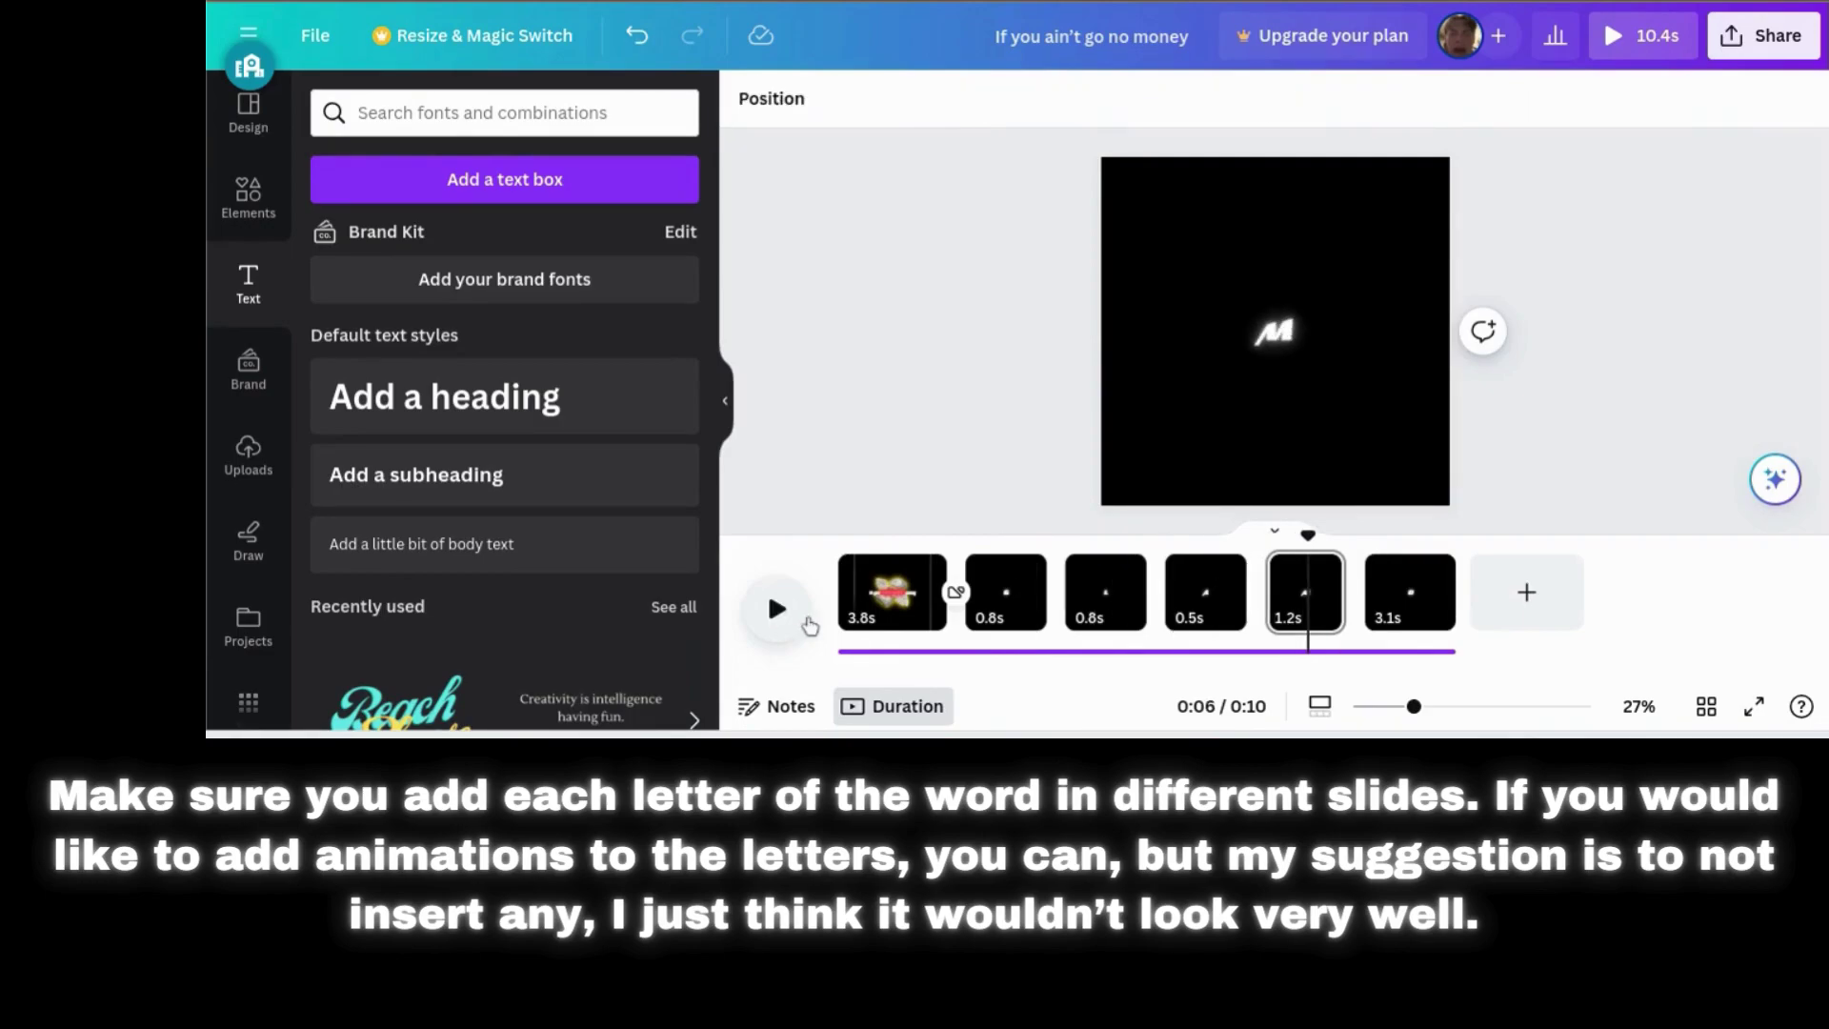
left_click(1181, 617)
left_click(1087, 600)
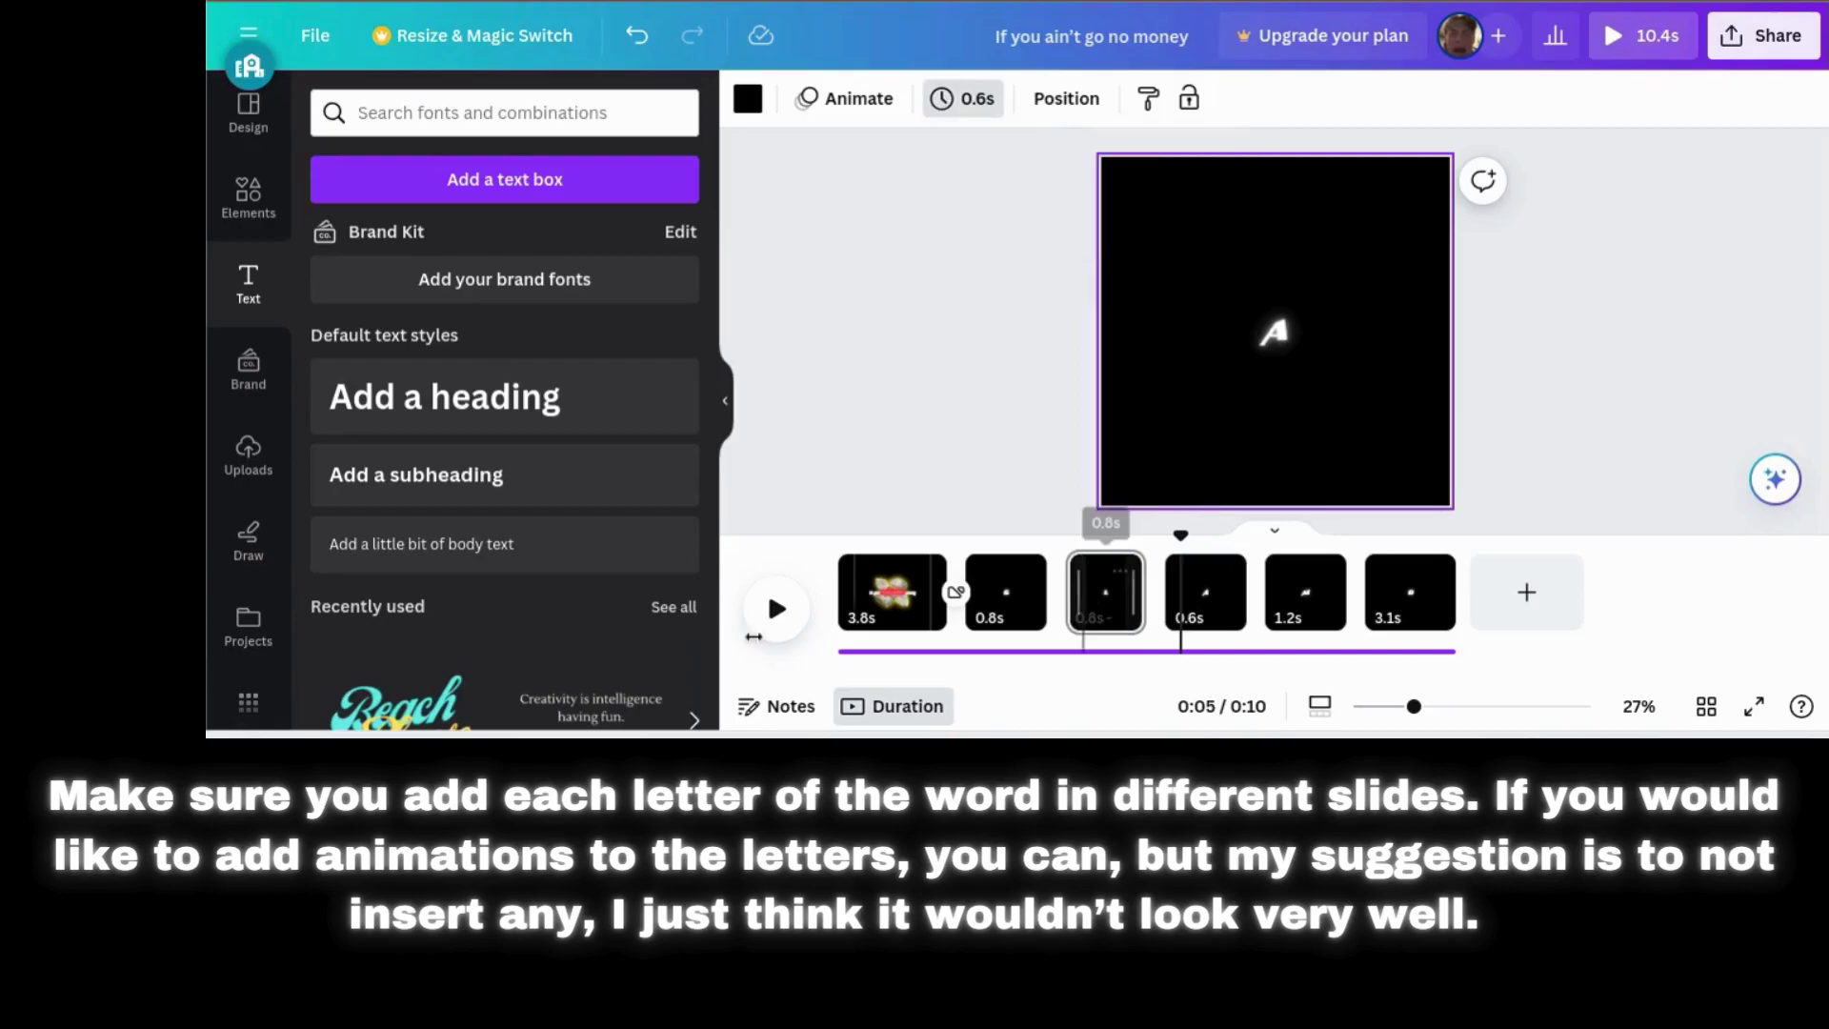
- Split the O page about 0.6 seconds in and change the letter on the new last page to "R"
left_click(770, 619)
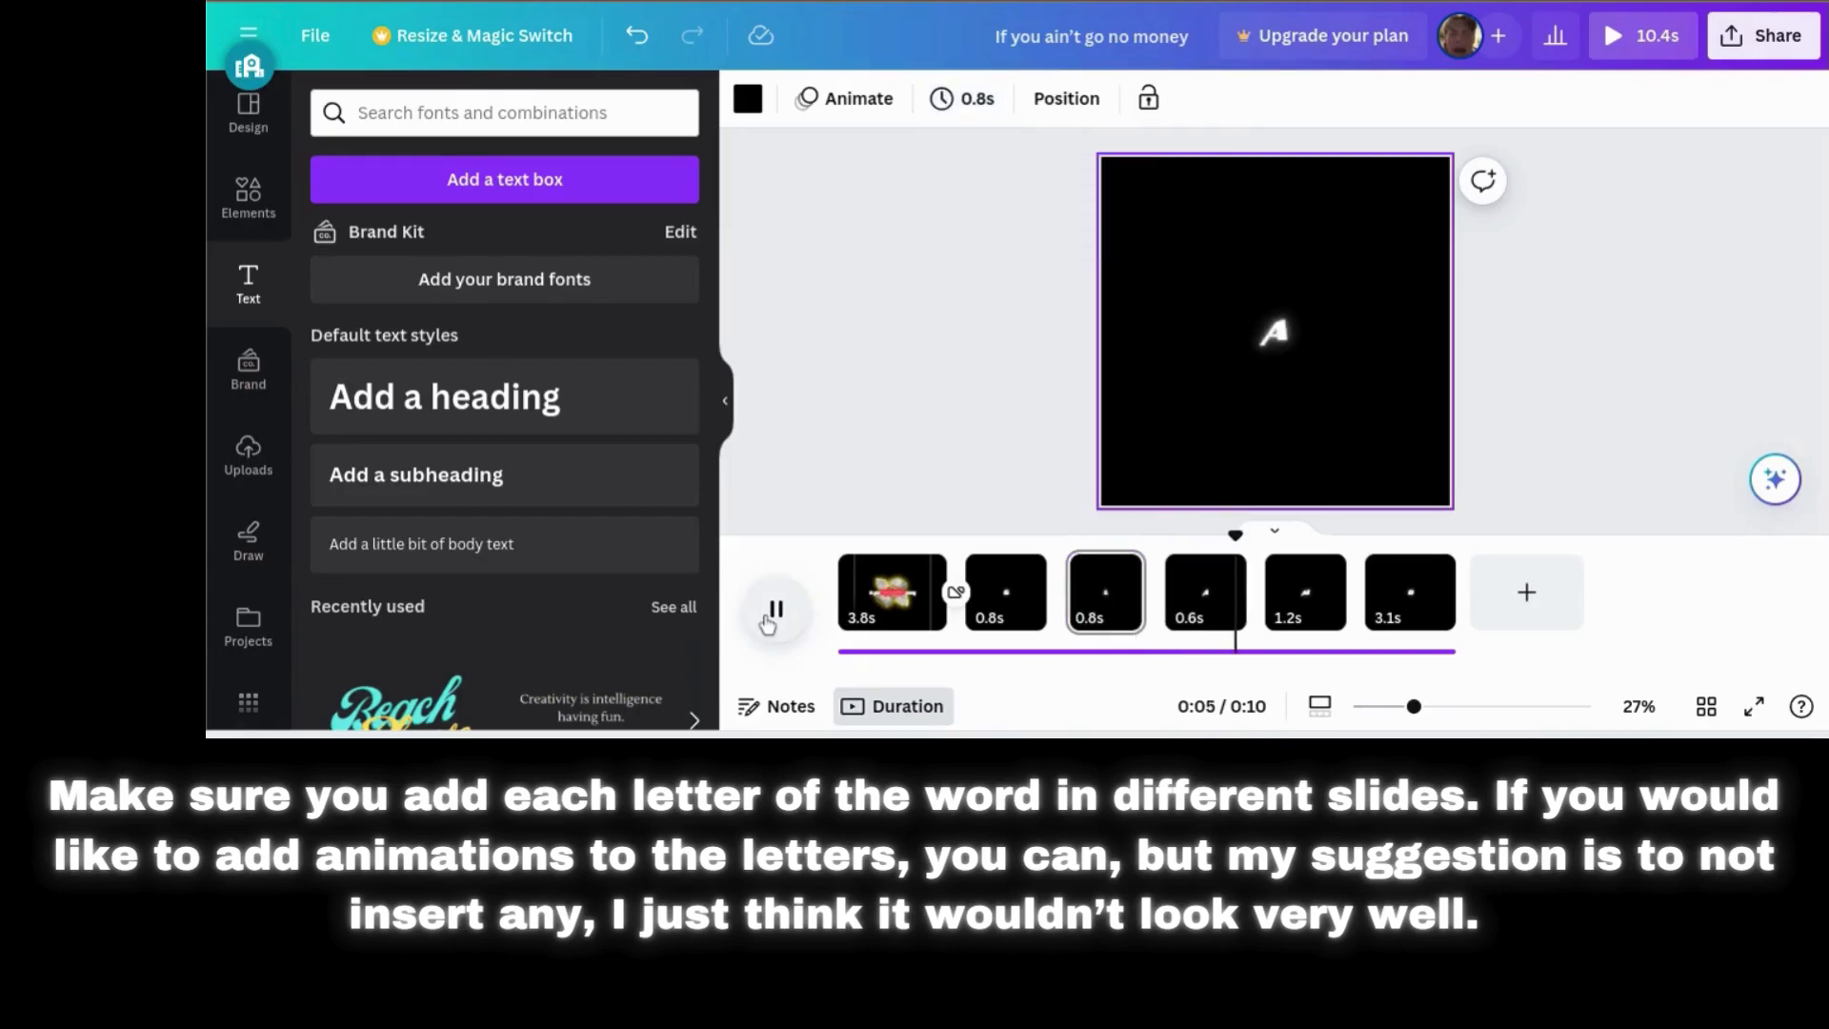
left_click(769, 619)
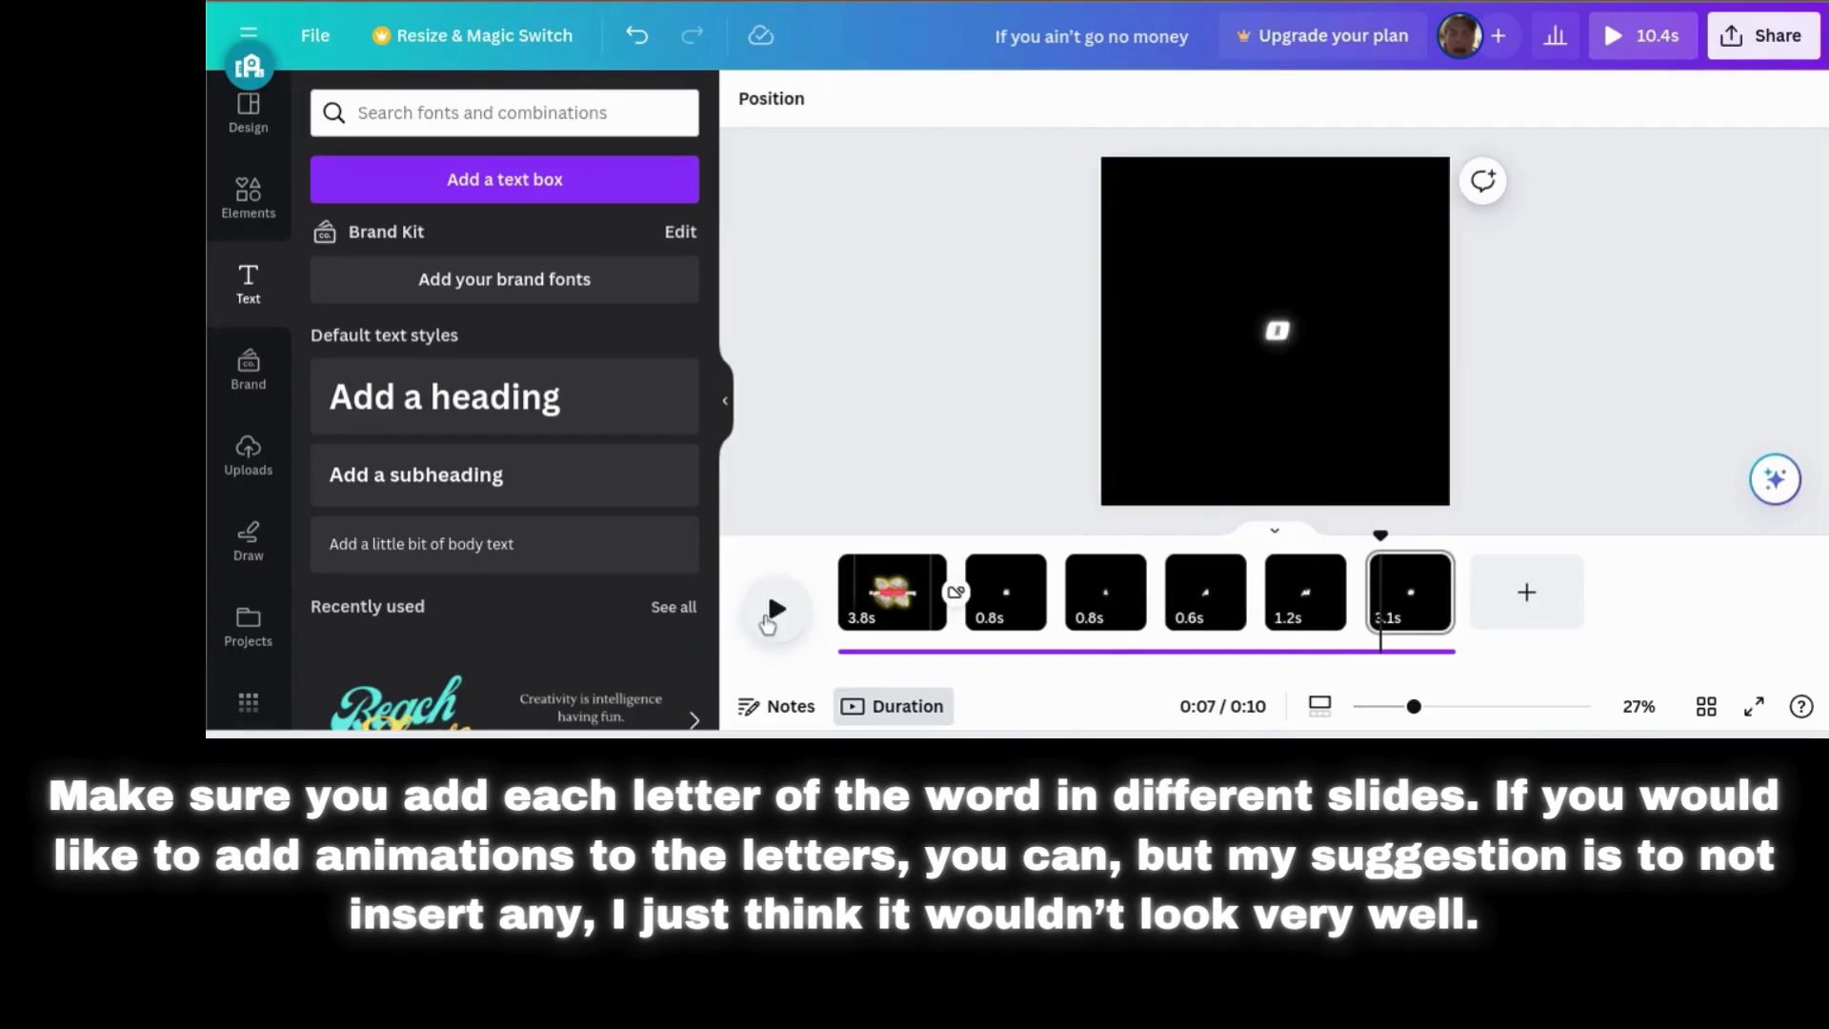
key("s")
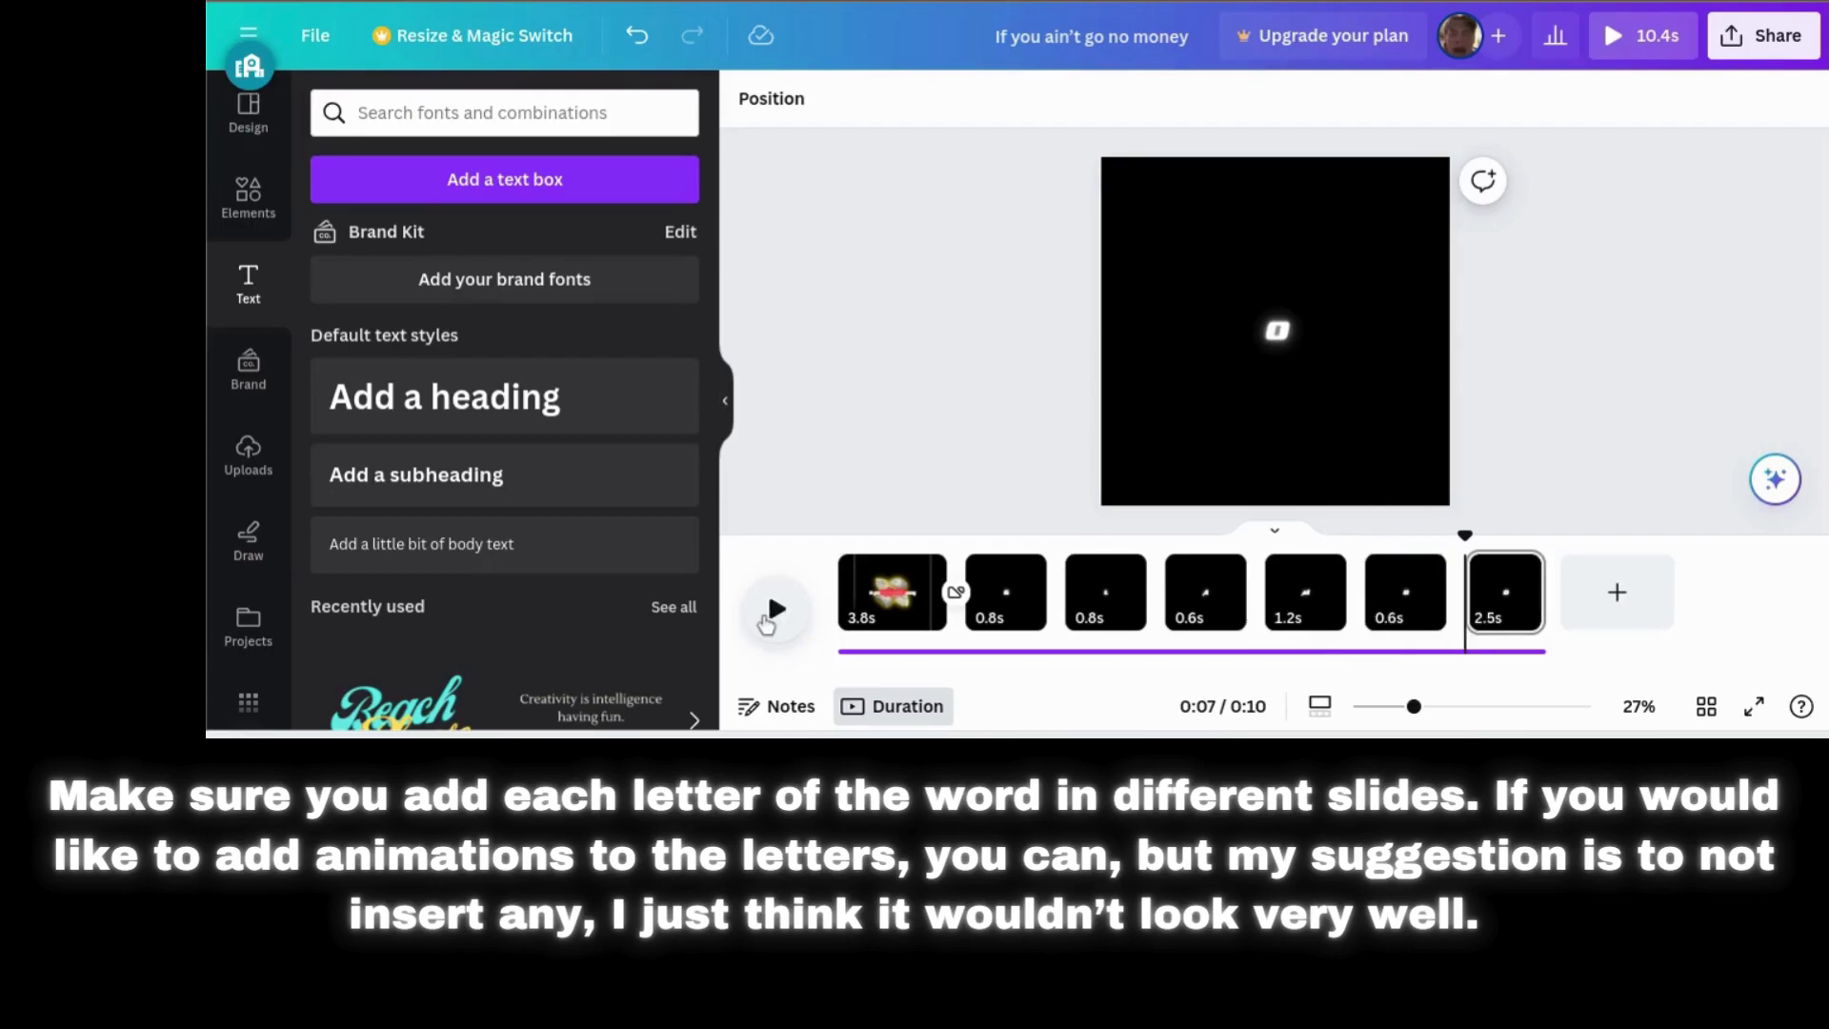
left_click(1278, 335)
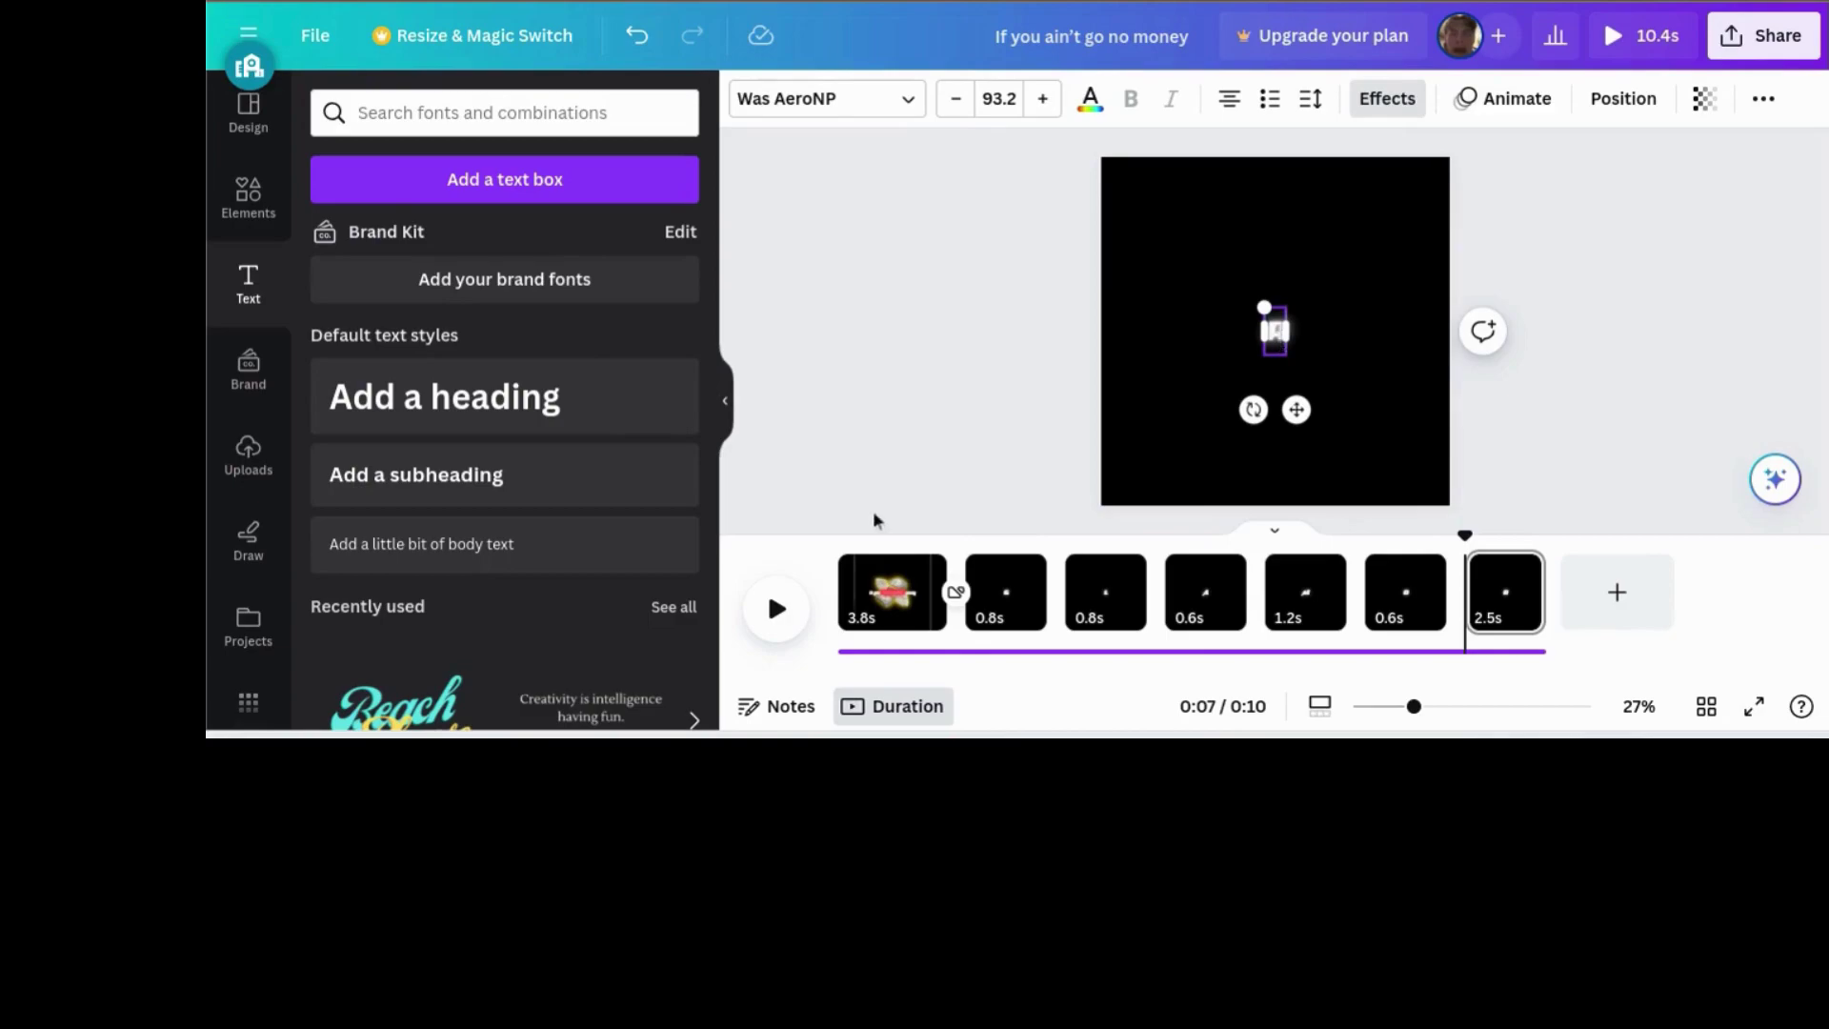
- Preview the video and set the O page's timing to 0.7 seconds
left_click(794, 612)
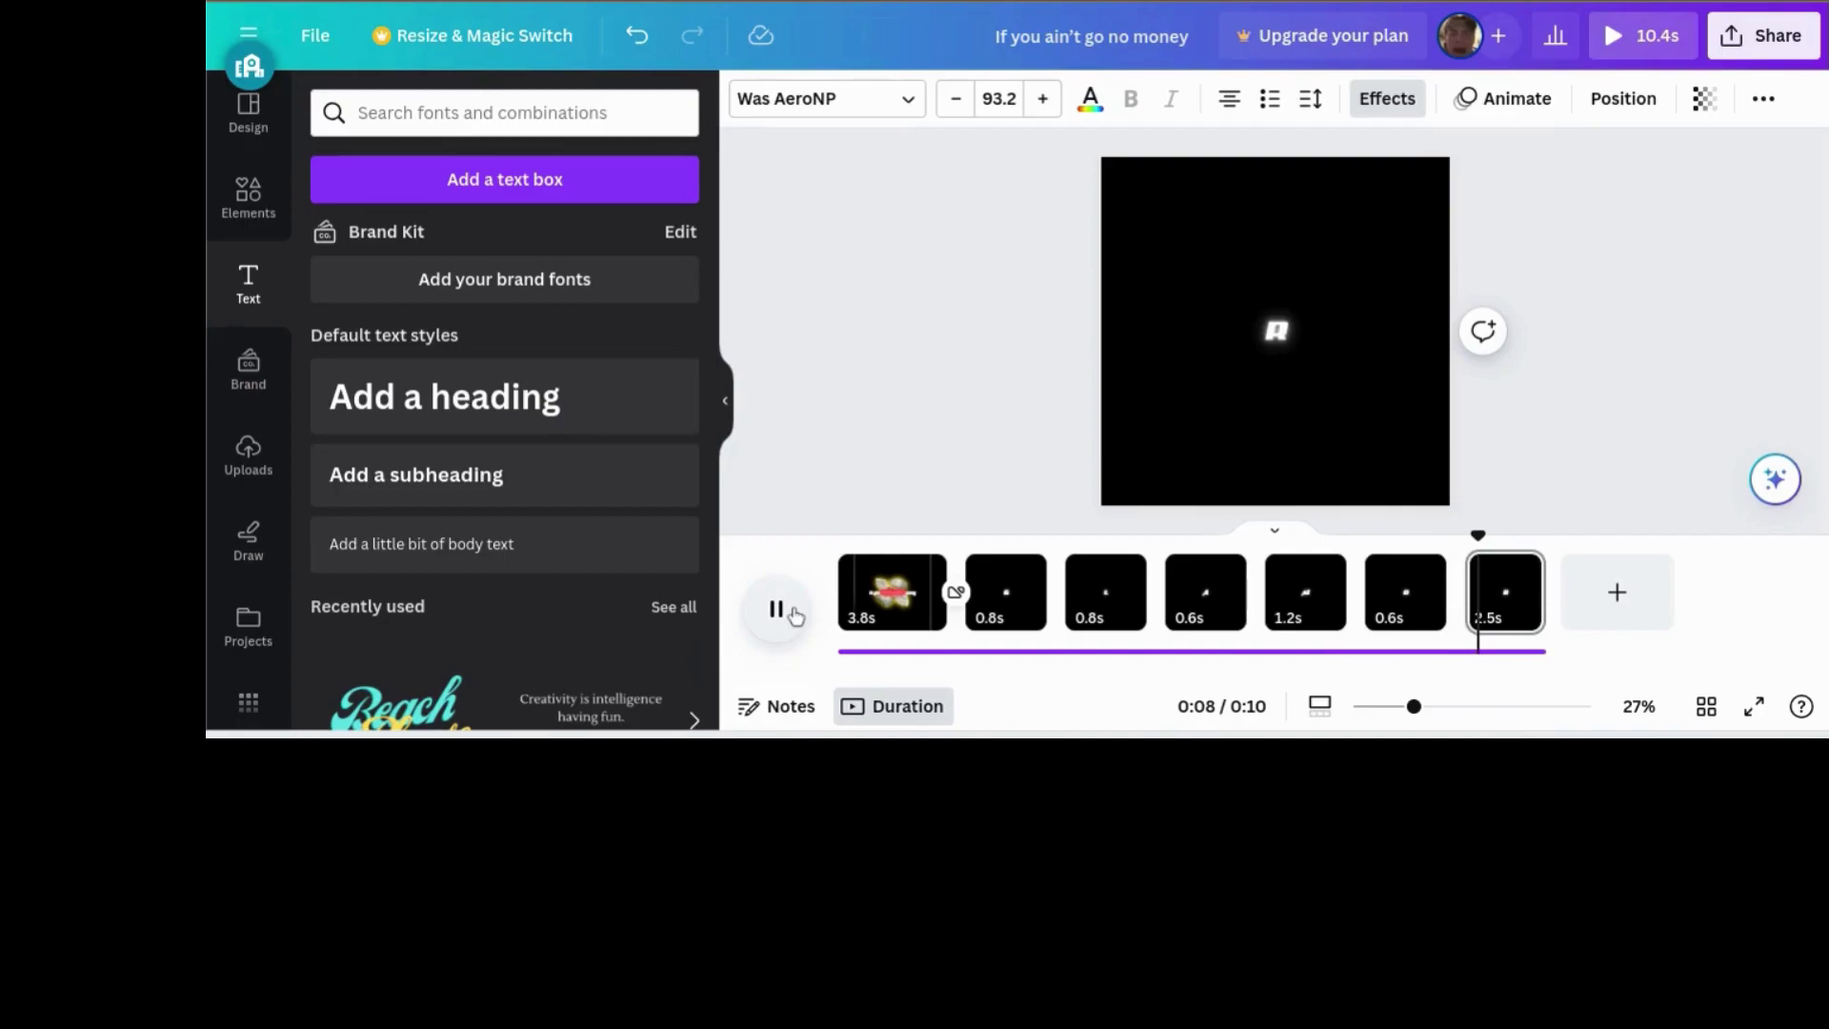
left_click(776, 610)
left_click(1389, 617)
type("1")
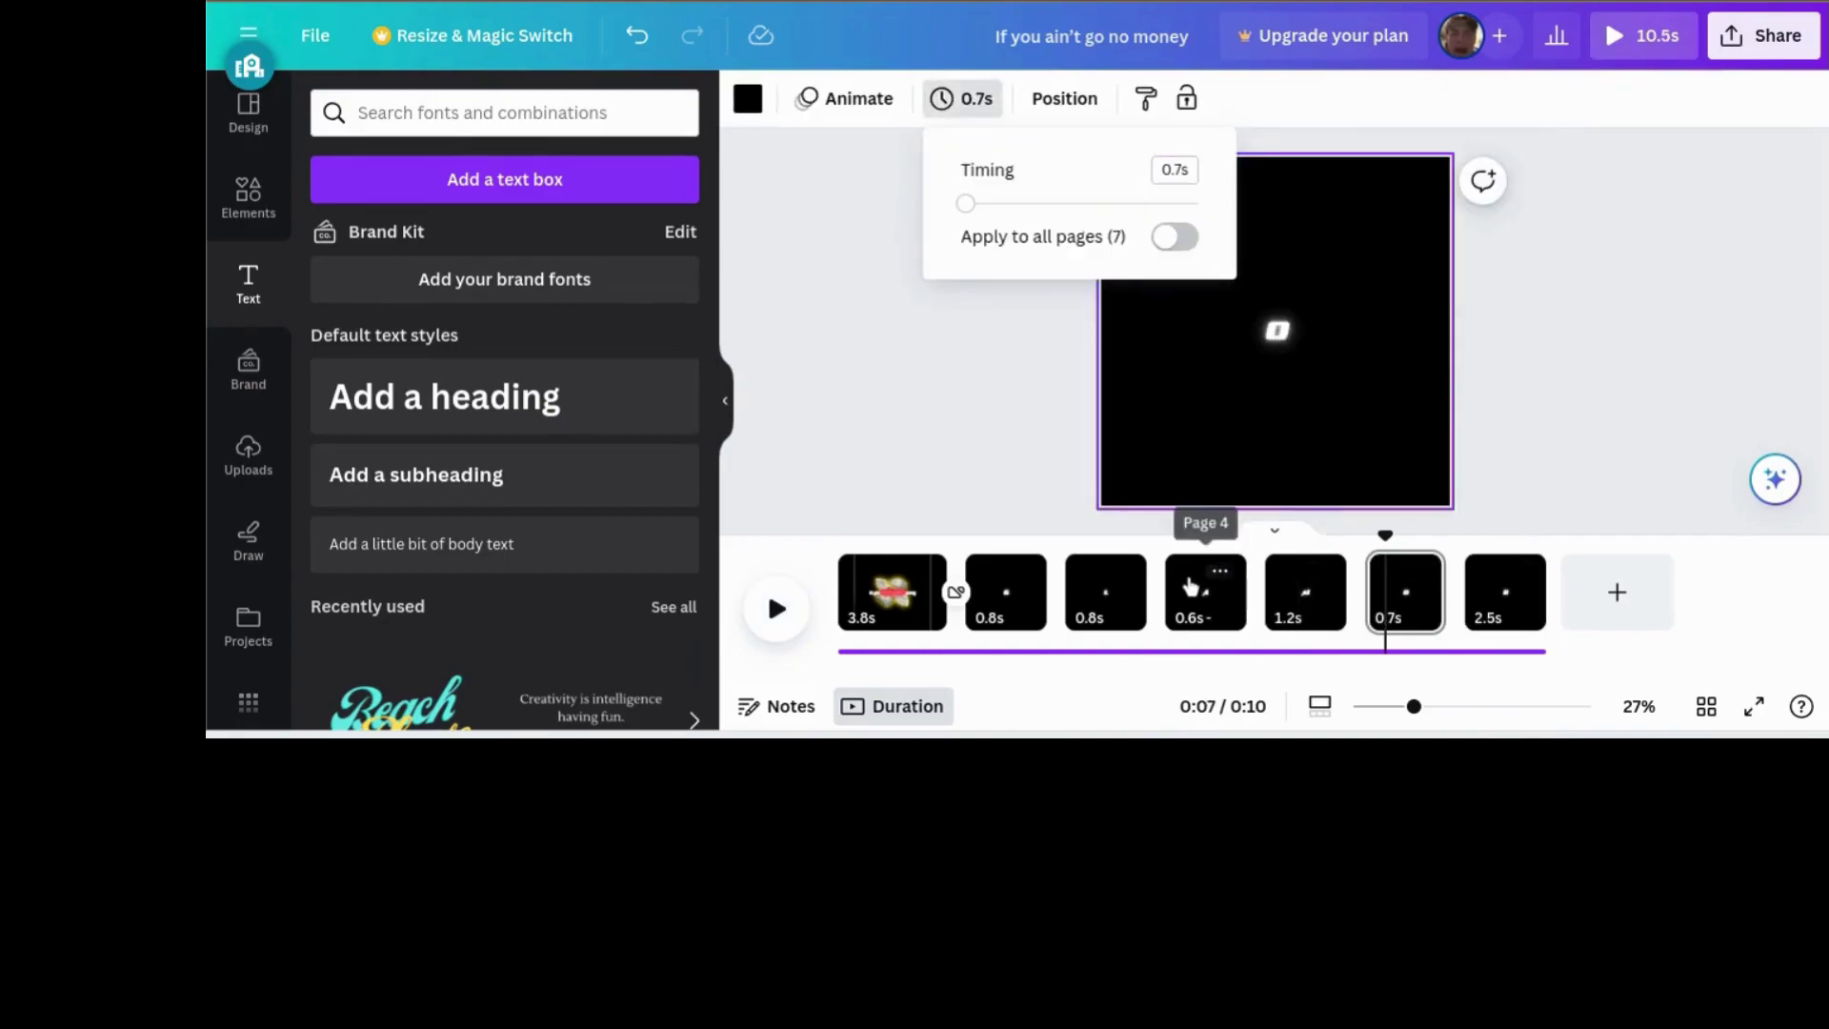
- Preview the video from the A page and split the R page about 0.8 seconds in
left_click(1191, 595)
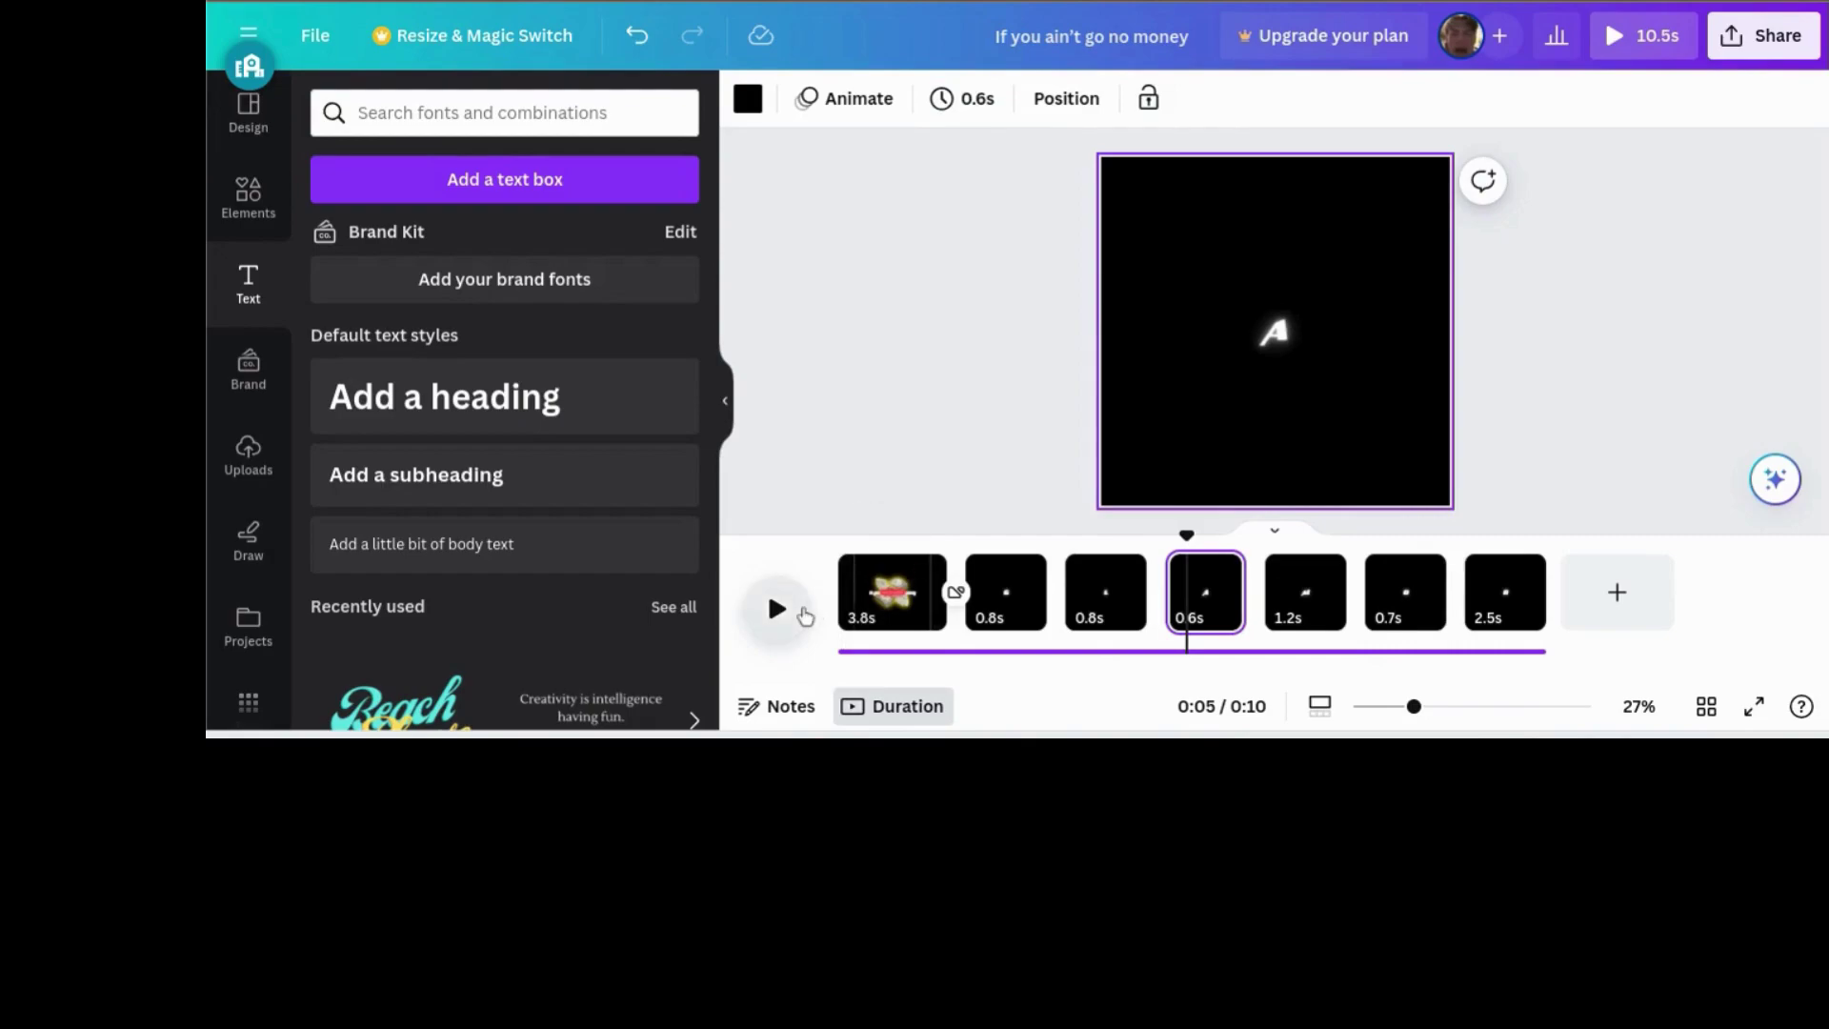
left_click(805, 614)
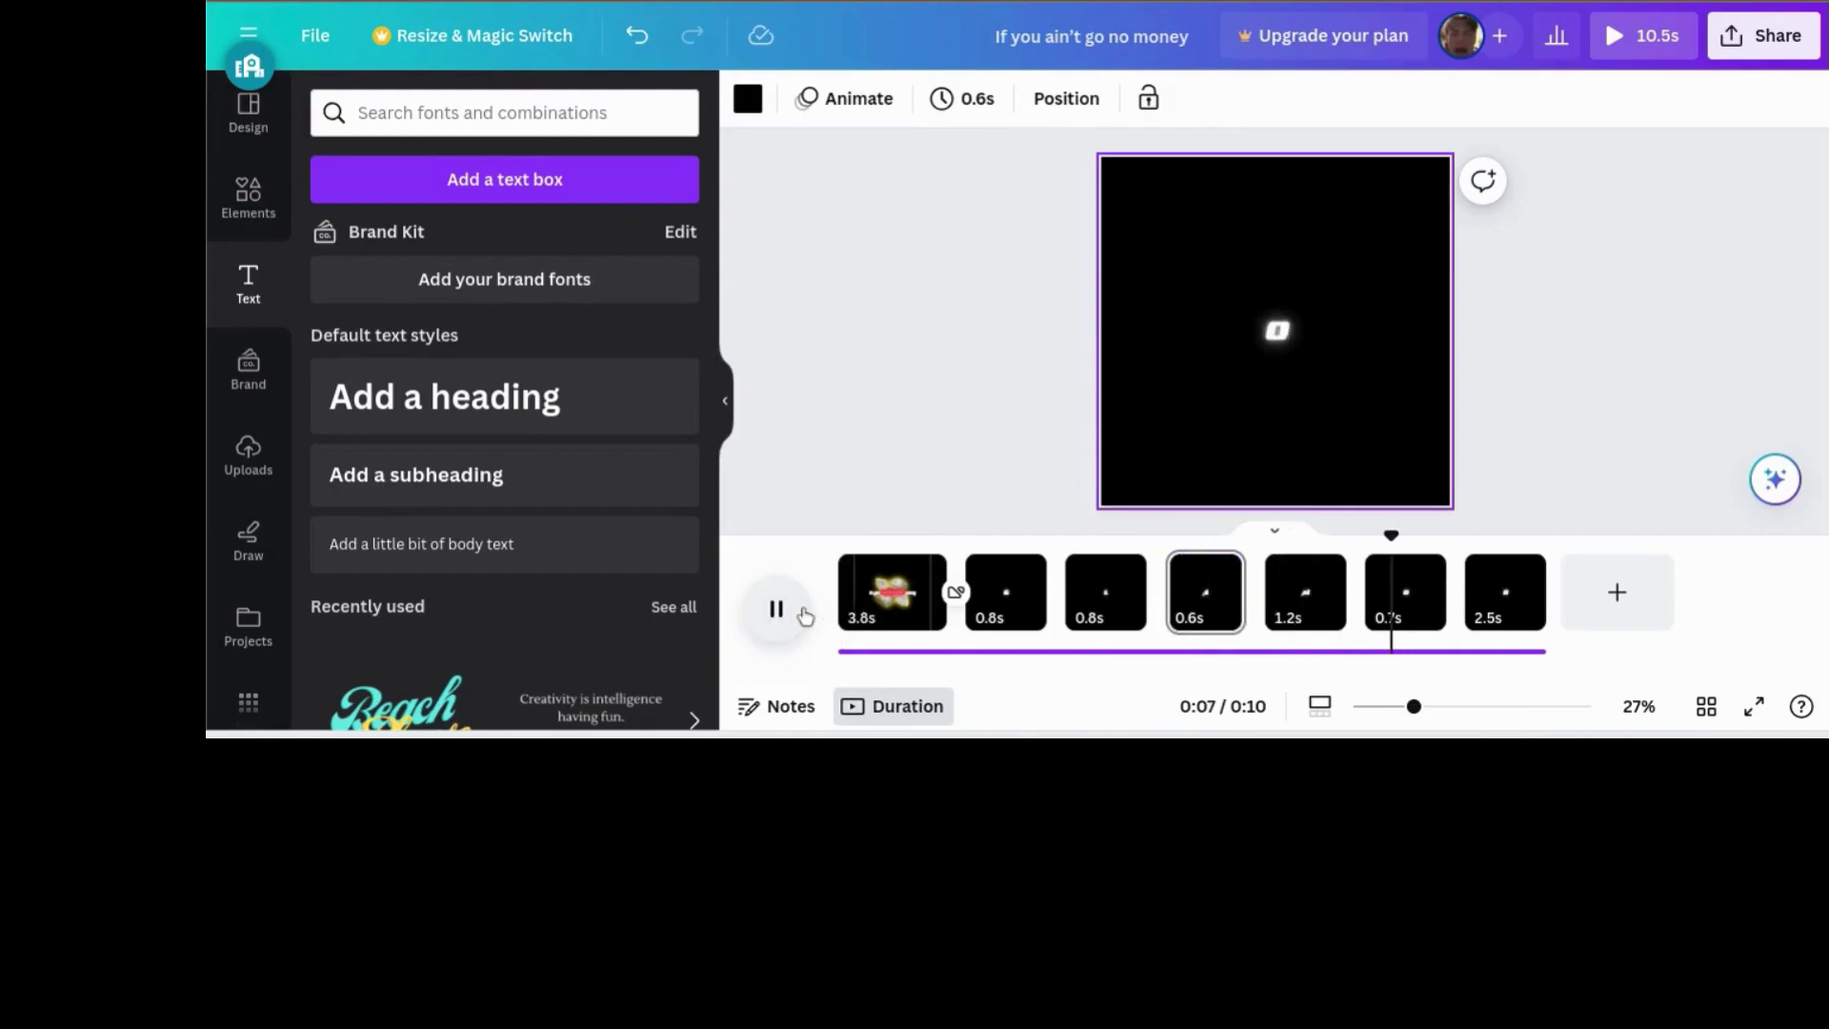
left_click(805, 614)
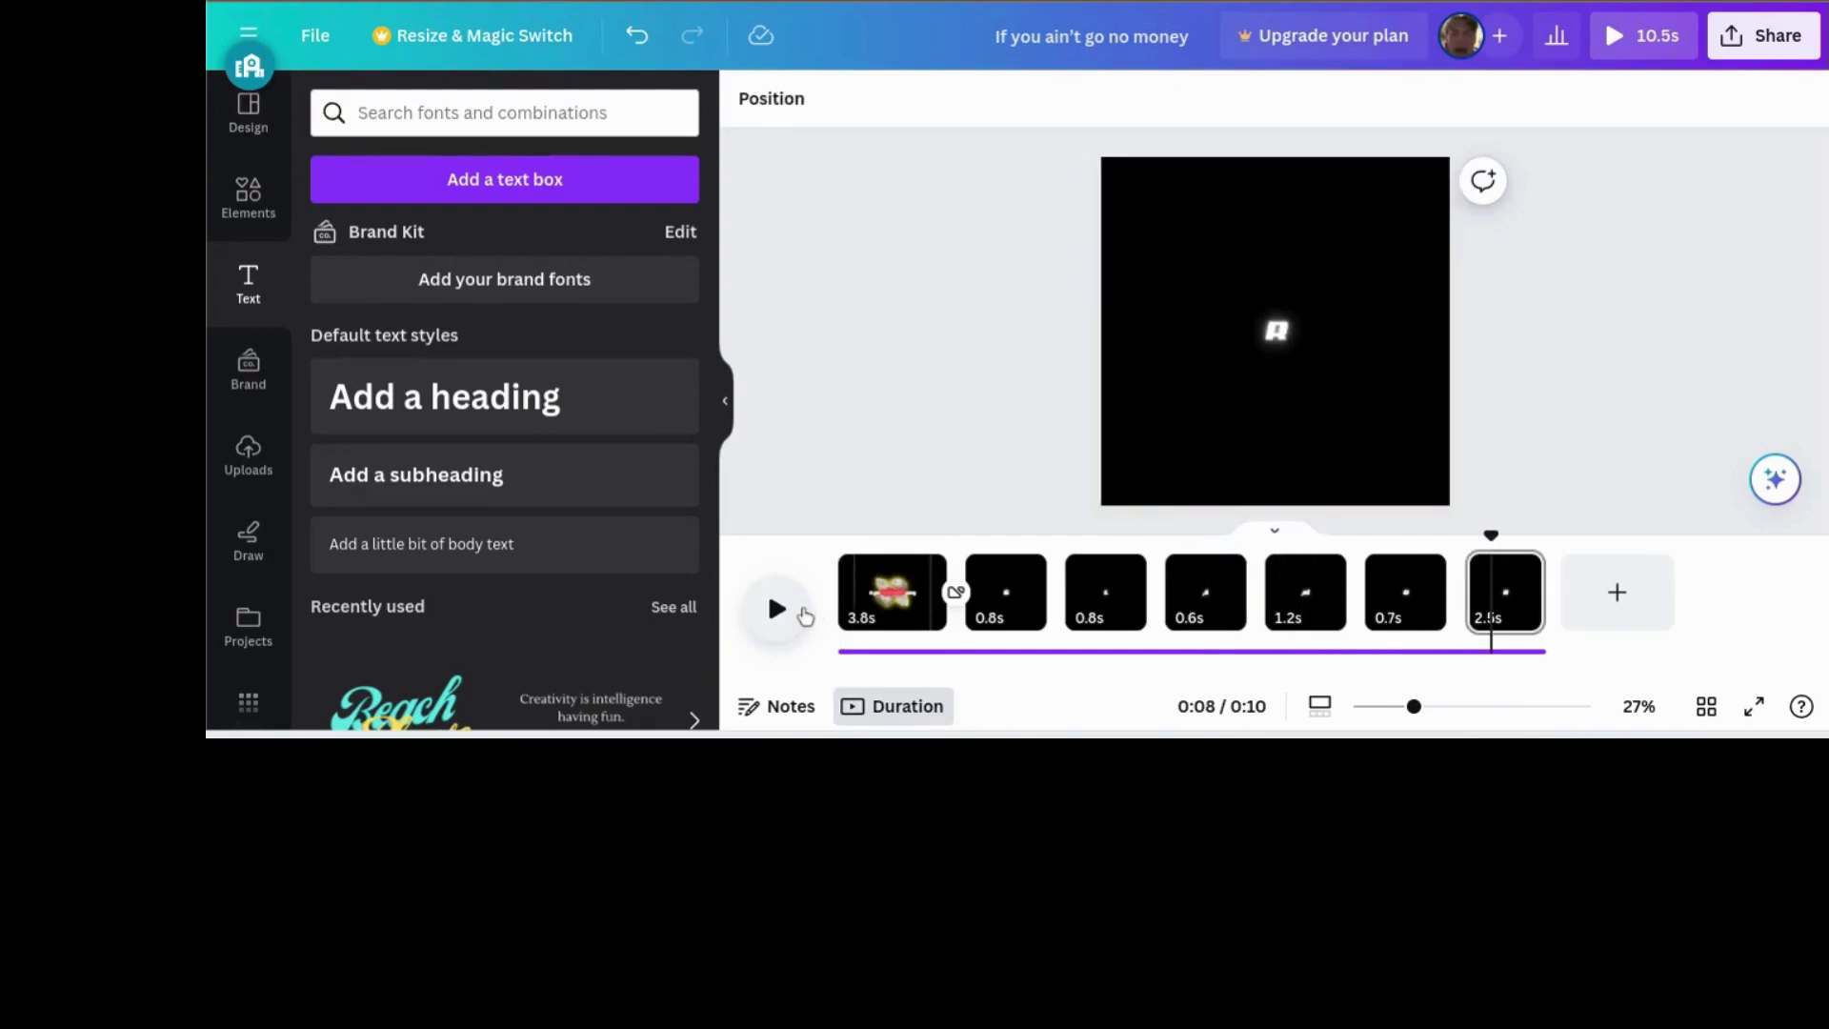
key("s")
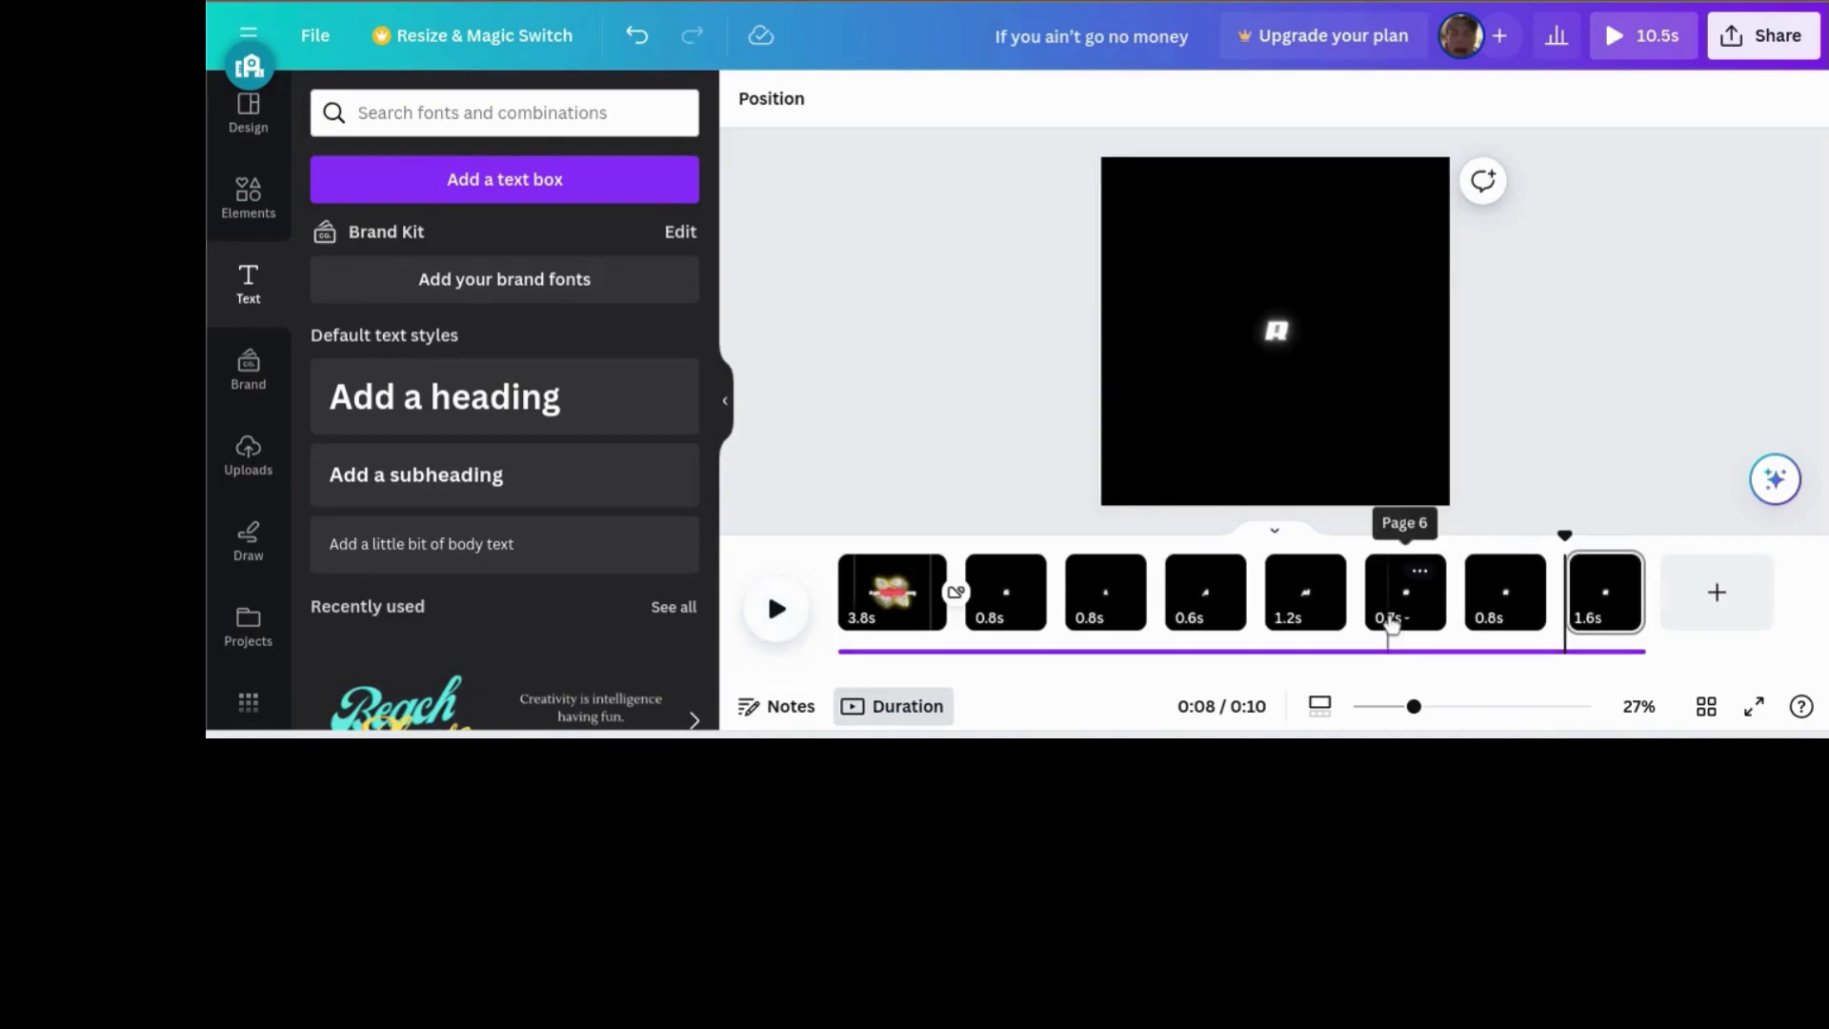
- Set the O page's timing to 0.8 seconds and preview the video from the M page
left_click(1390, 622)
key("BackSpace")
key("Return")
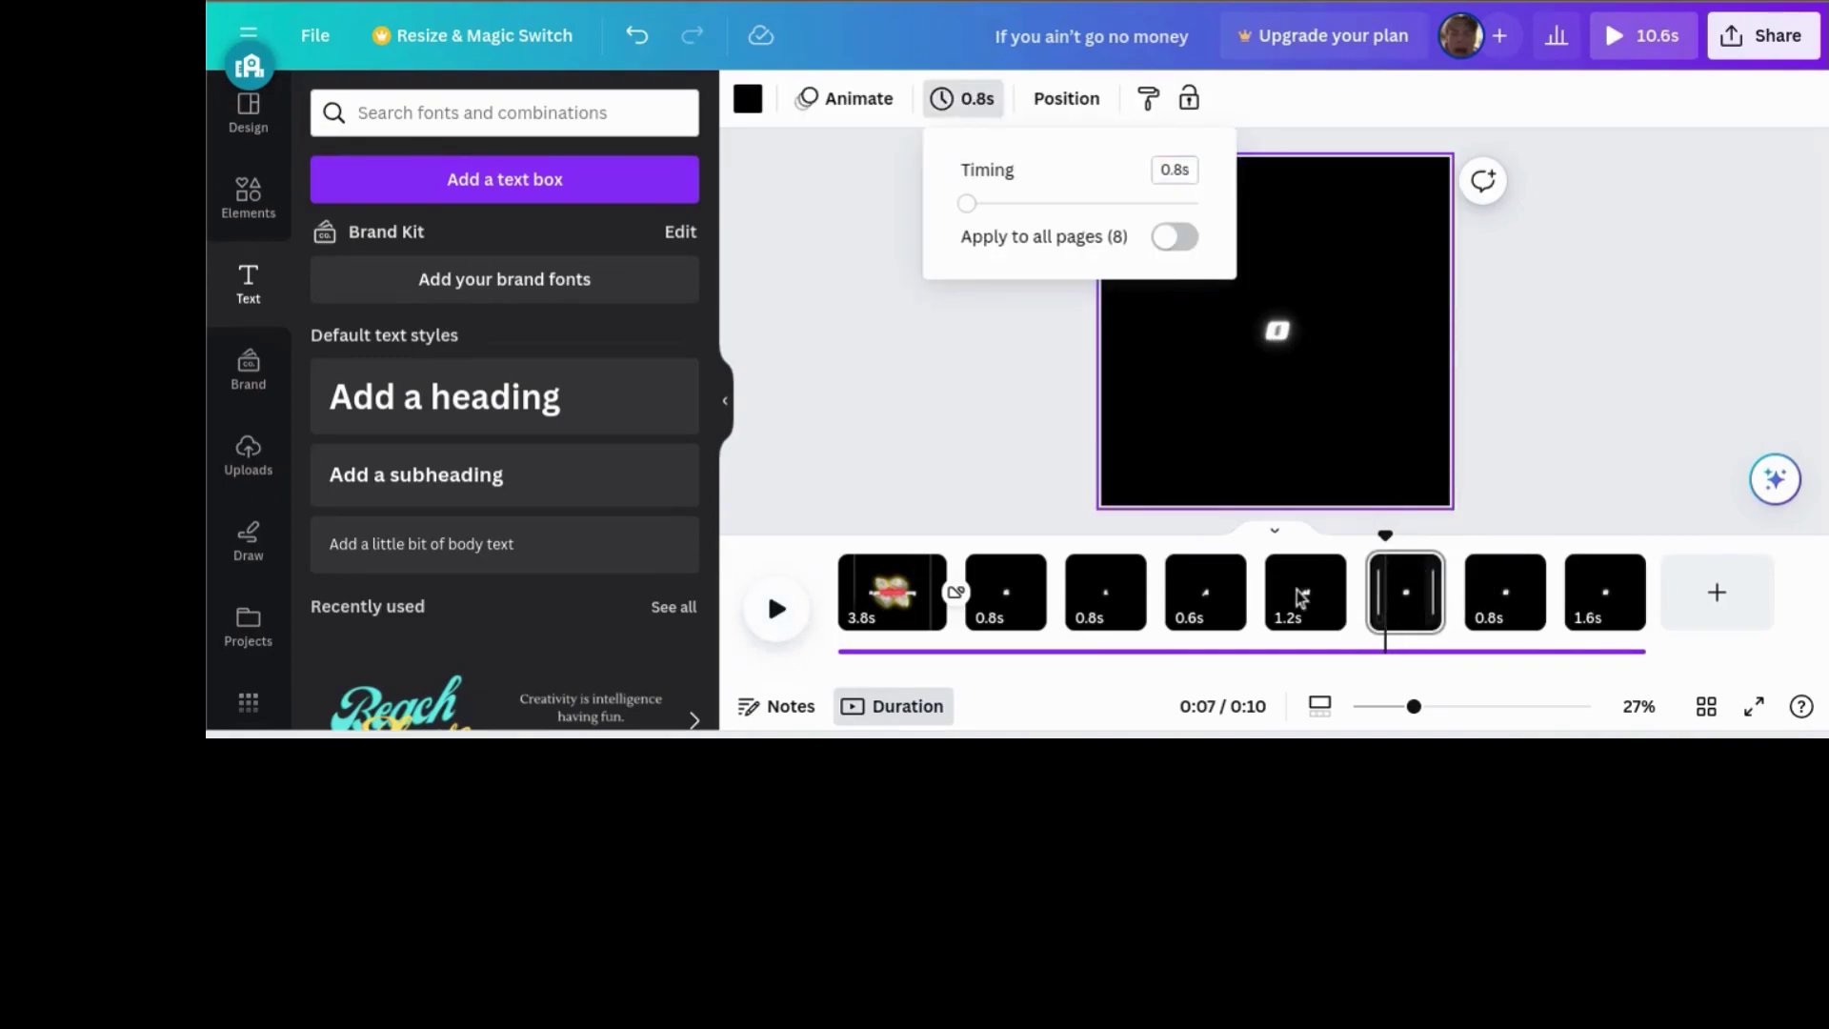
left_click(1303, 595)
left_click(759, 614)
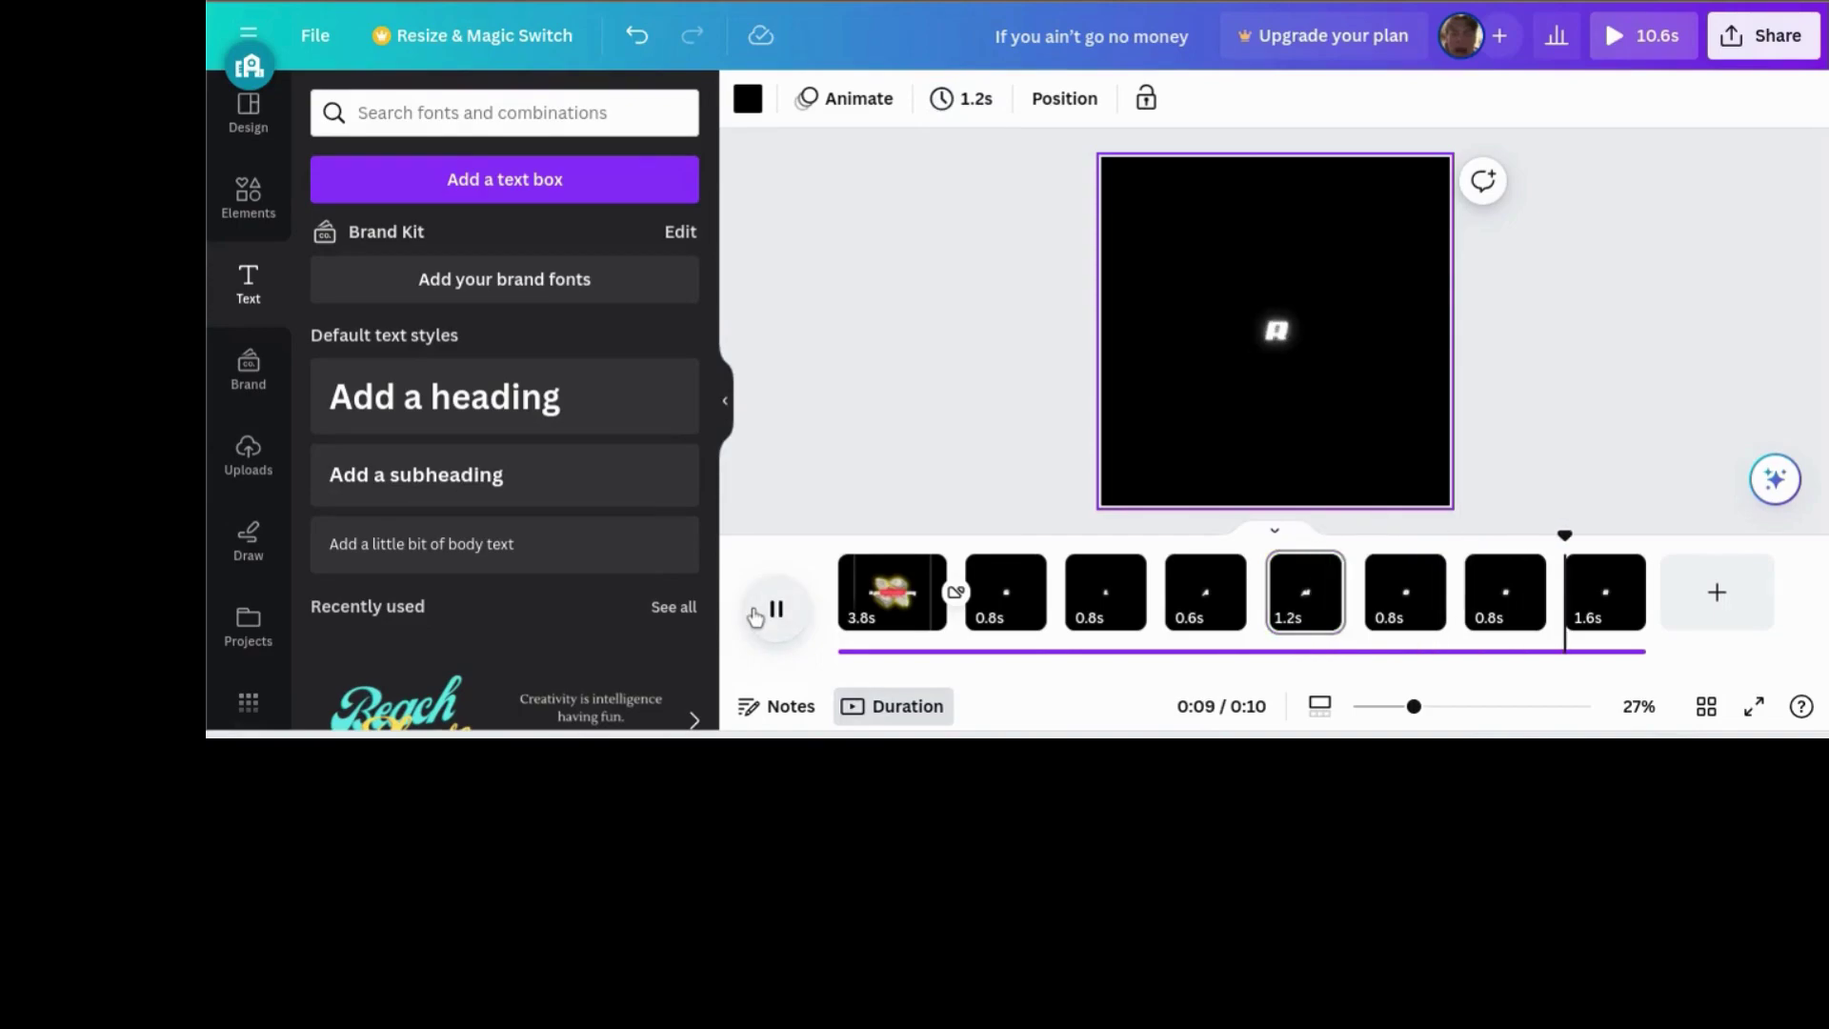
left_click(760, 615)
- Change the letter on the last page to "O" and add a blank page at the end
left_click(1272, 332)
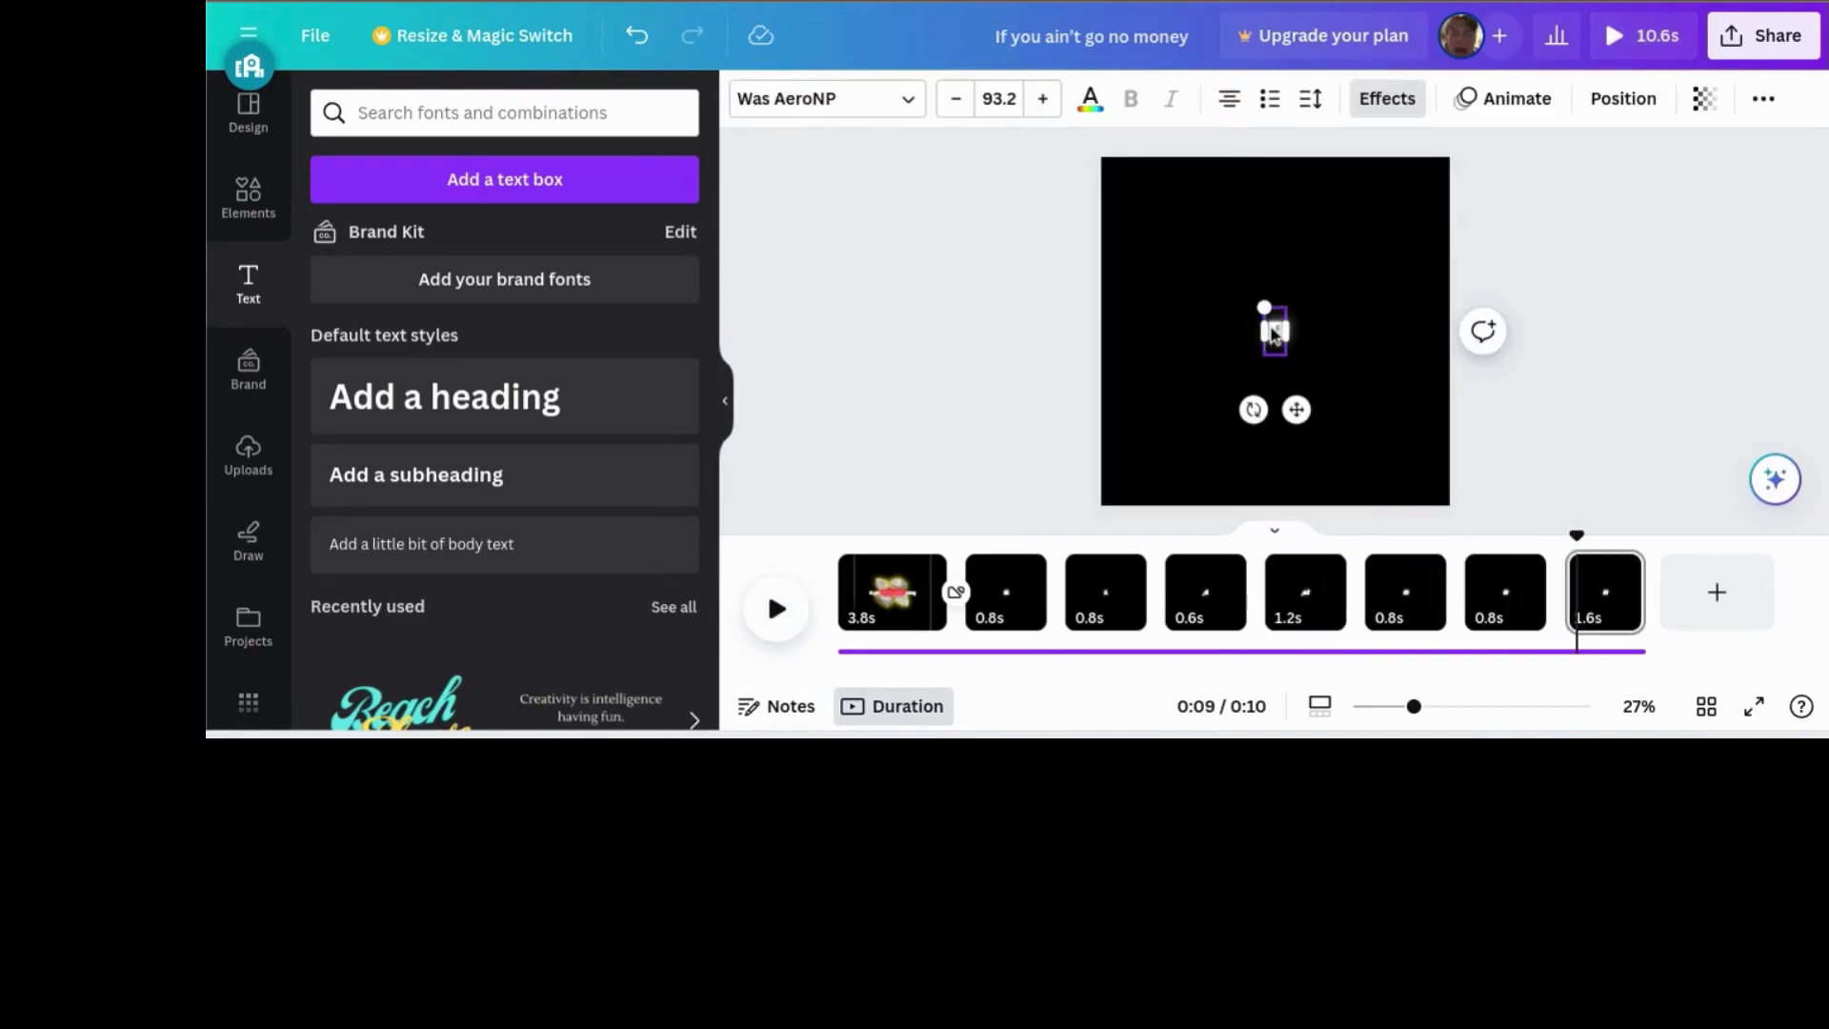
double_click(1273, 331)
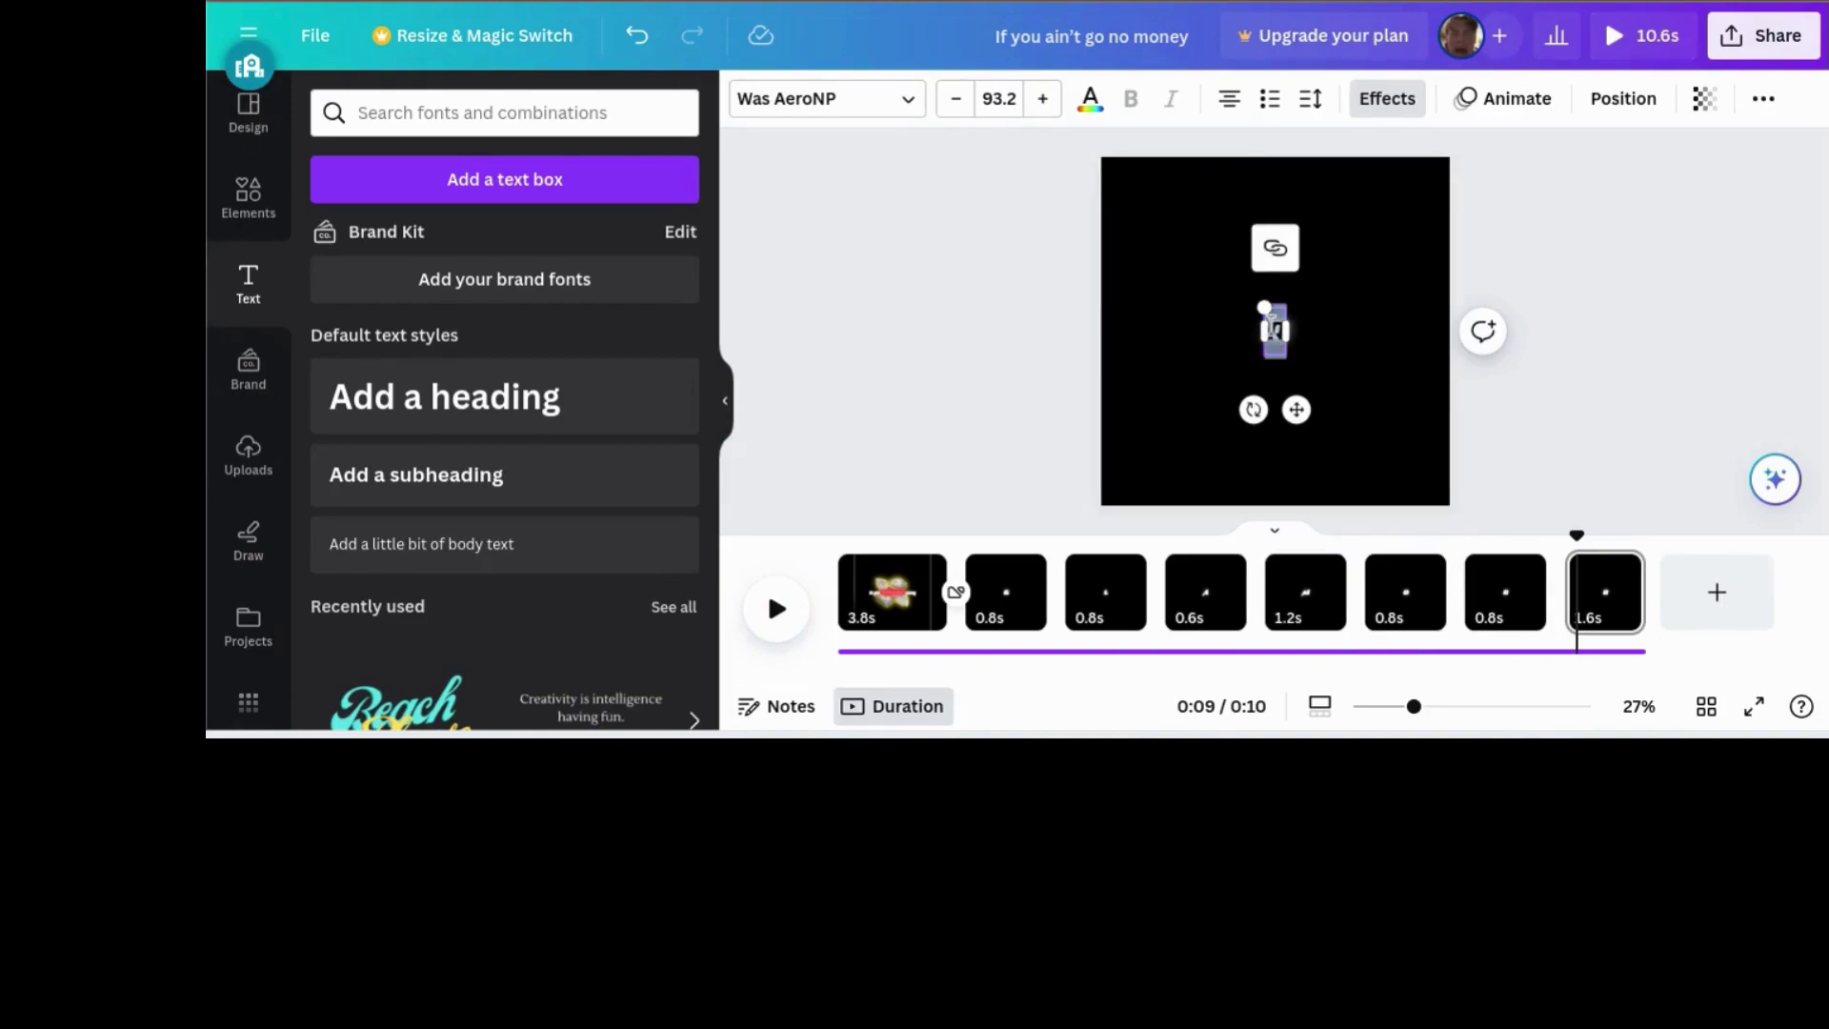
left_click(1716, 592)
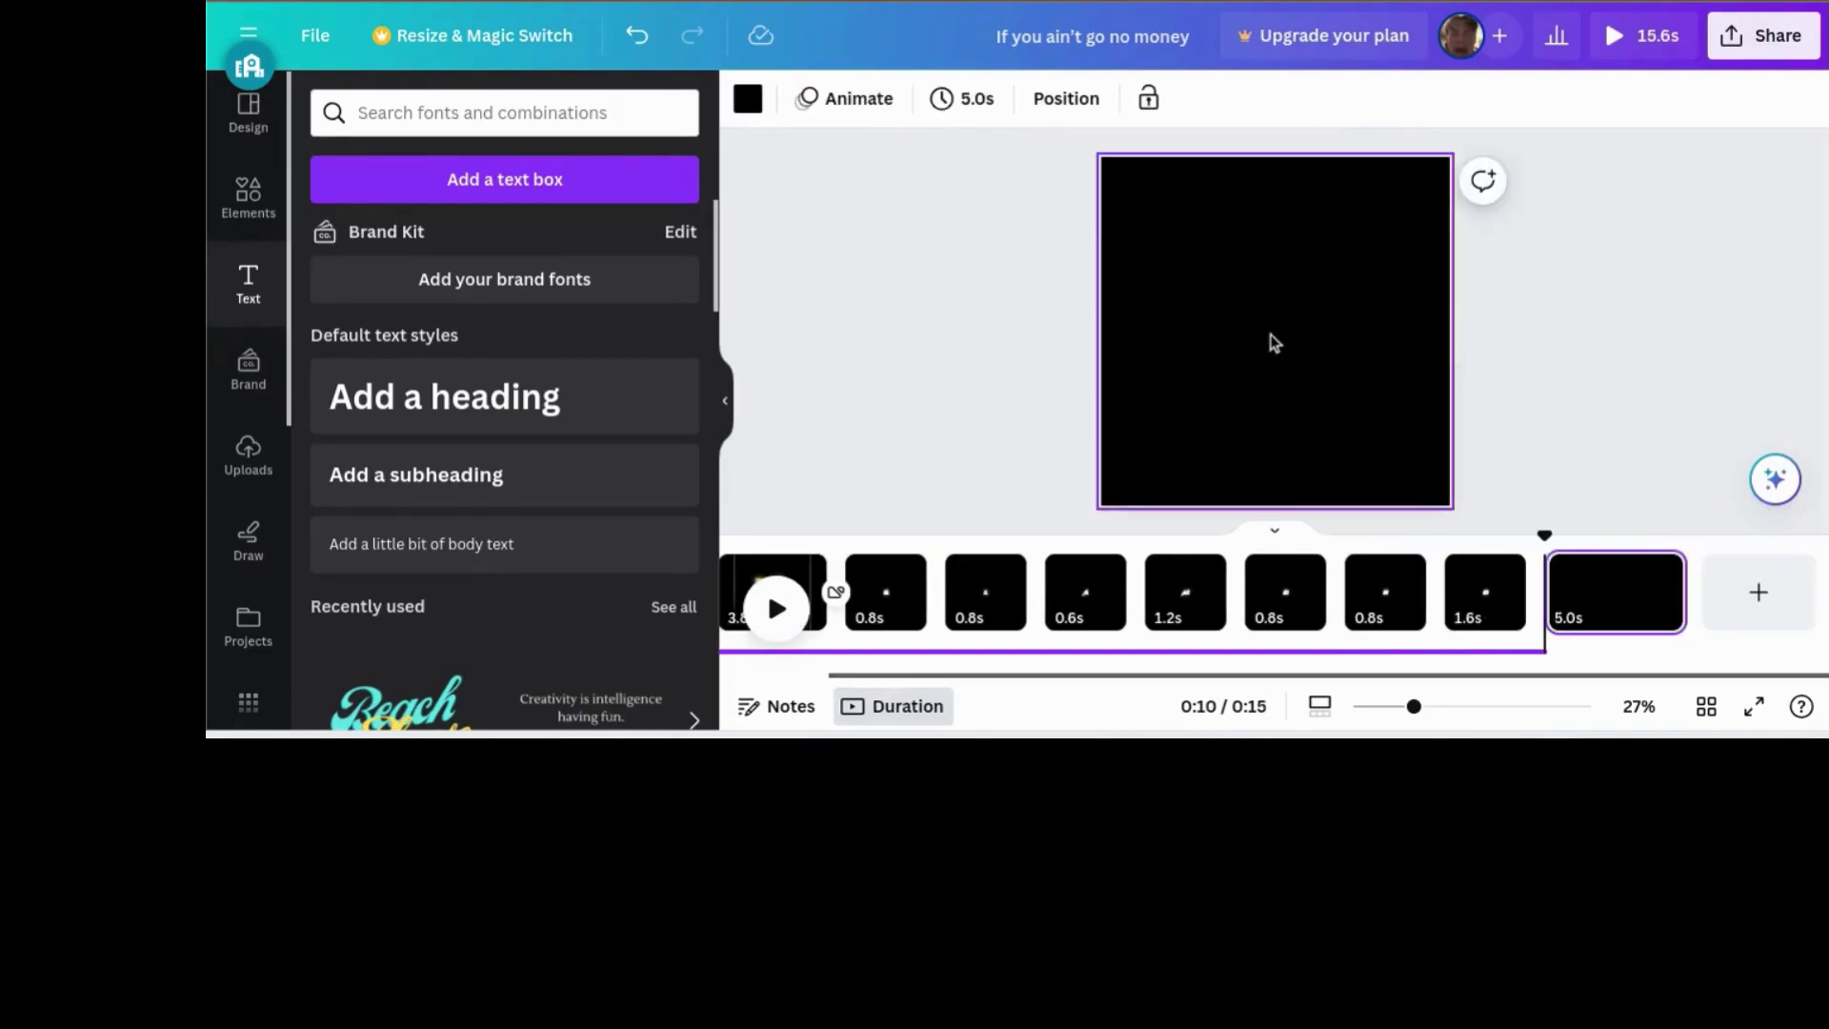
- Split the second O page about 0.2 seconds in and change the letter on the new page to "U"
left_click(1483, 586)
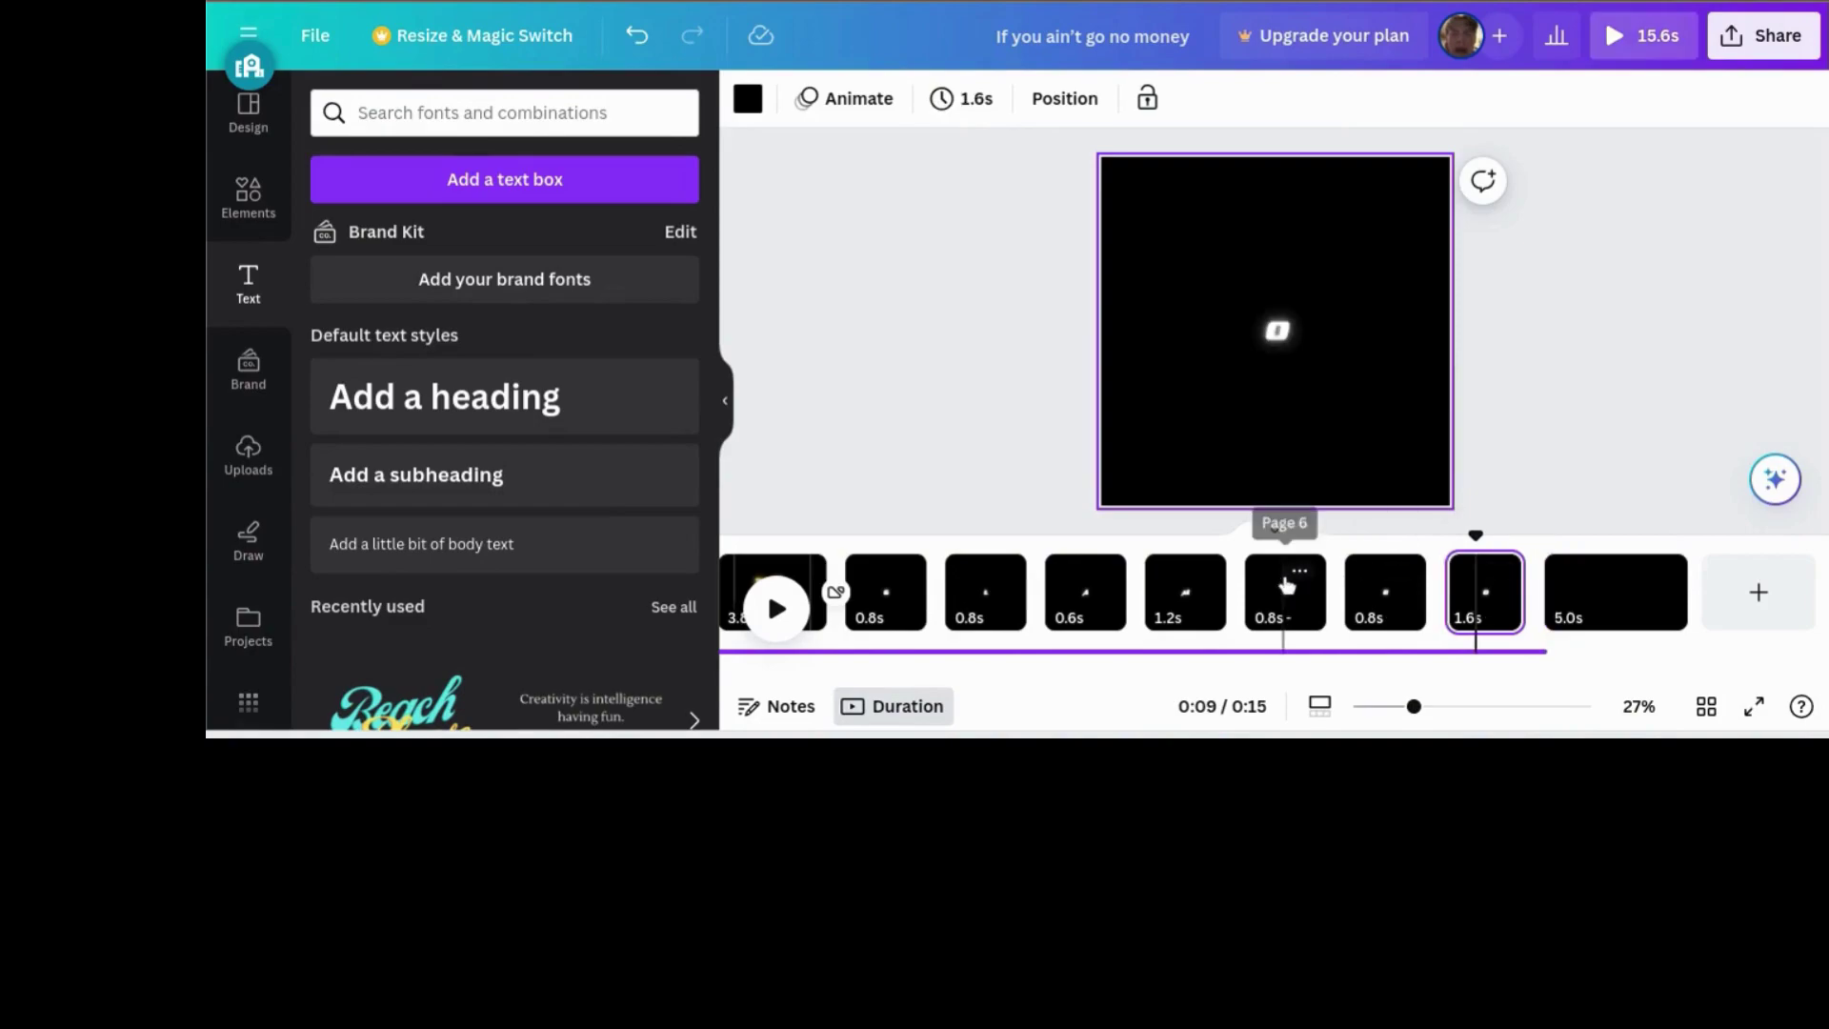
left_click(1286, 586)
left_click(774, 609)
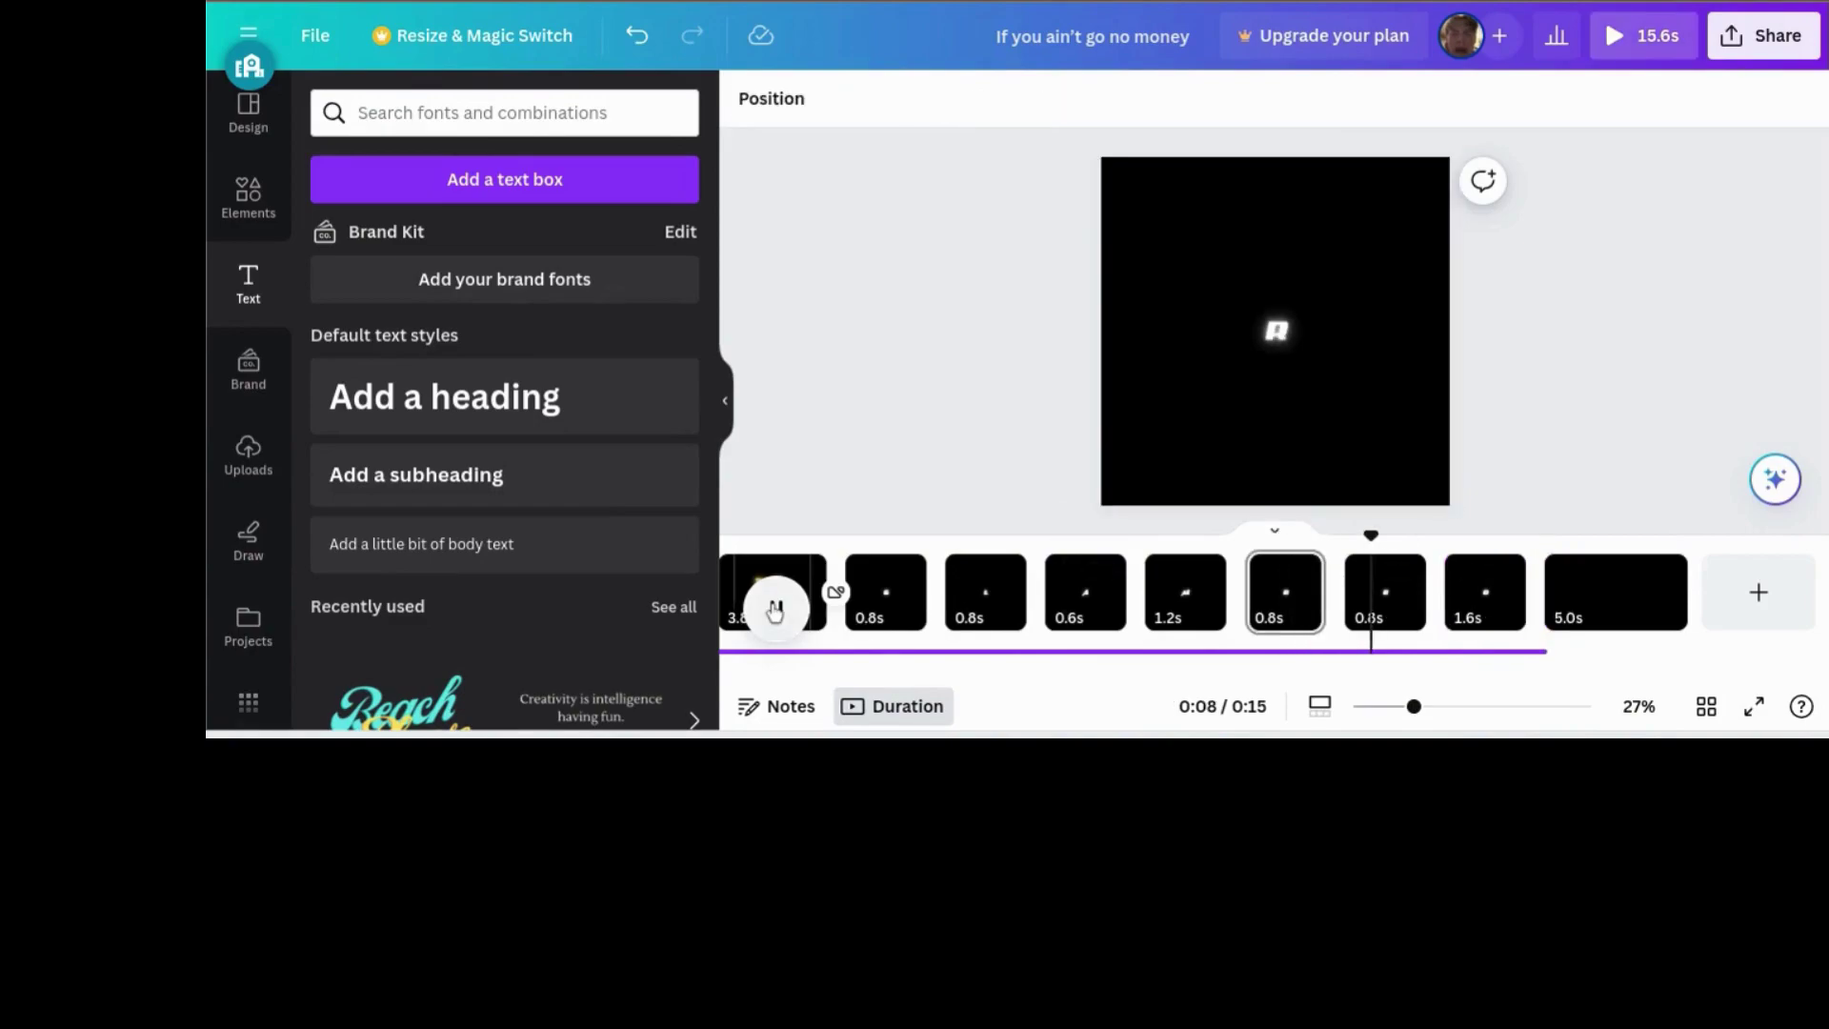
left_click(775, 610)
key("s")
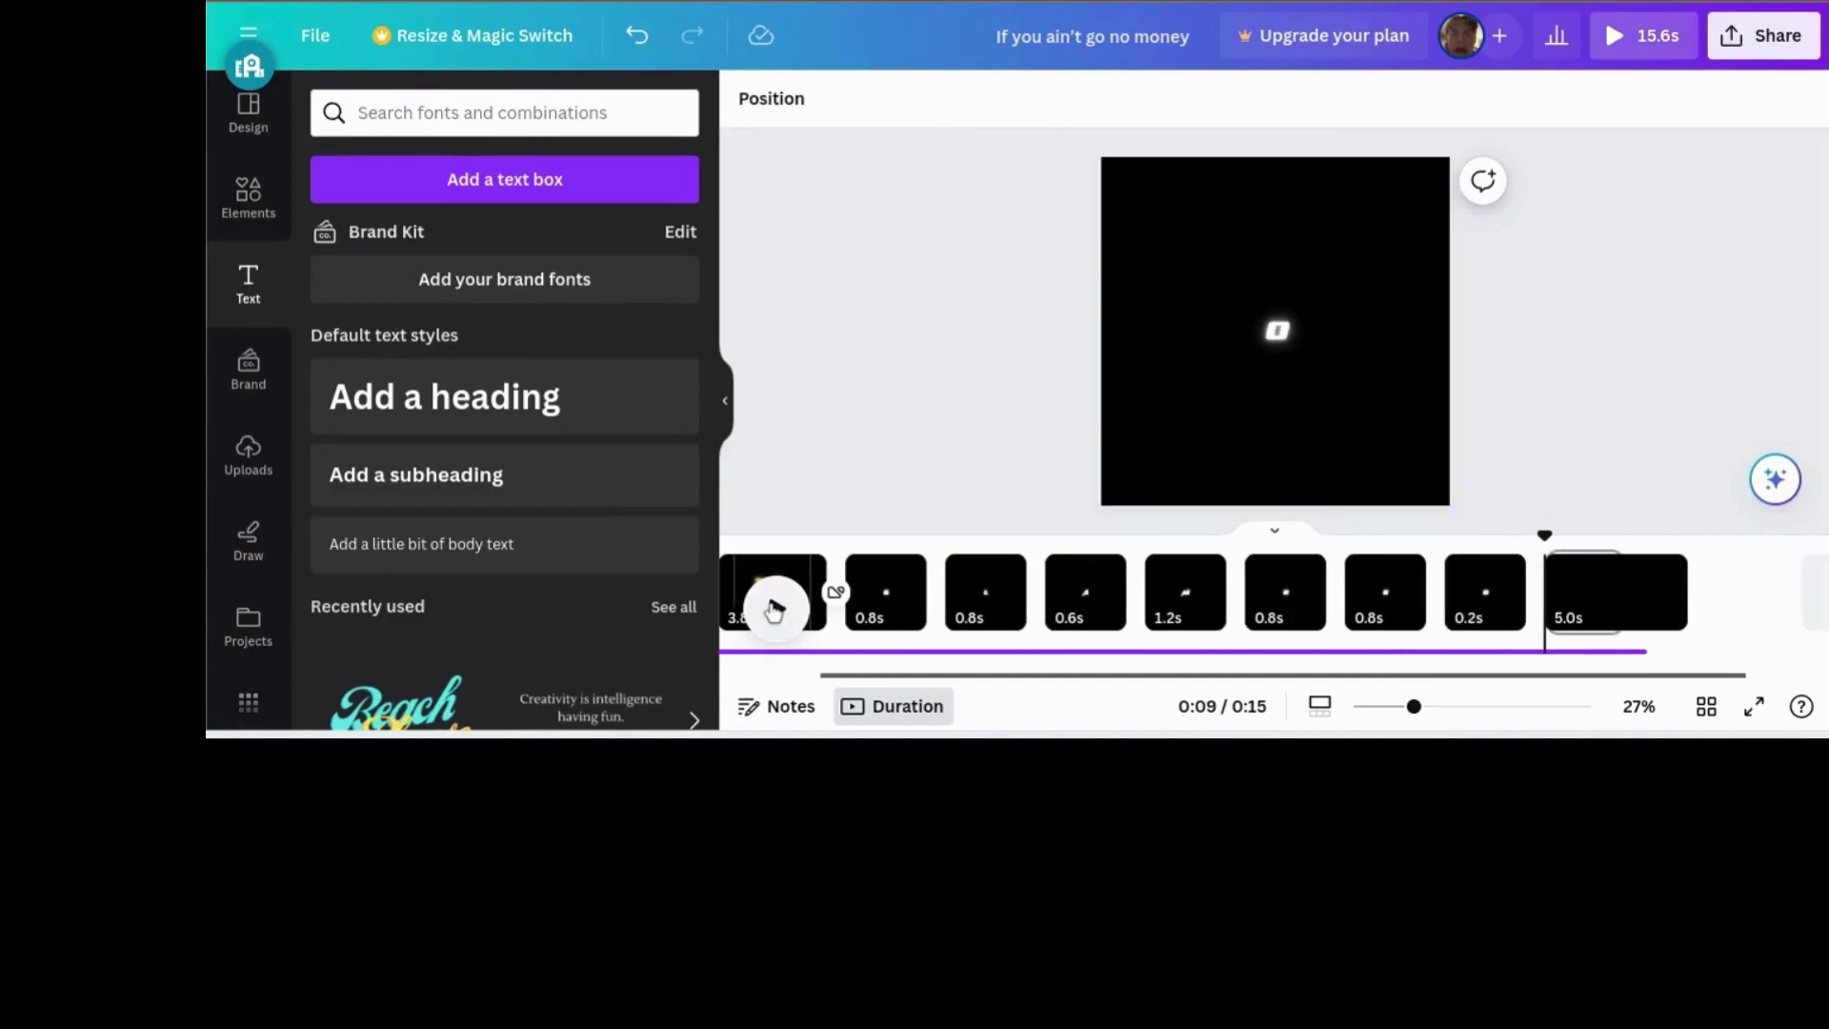
left_click(1274, 333)
double_click(1275, 331)
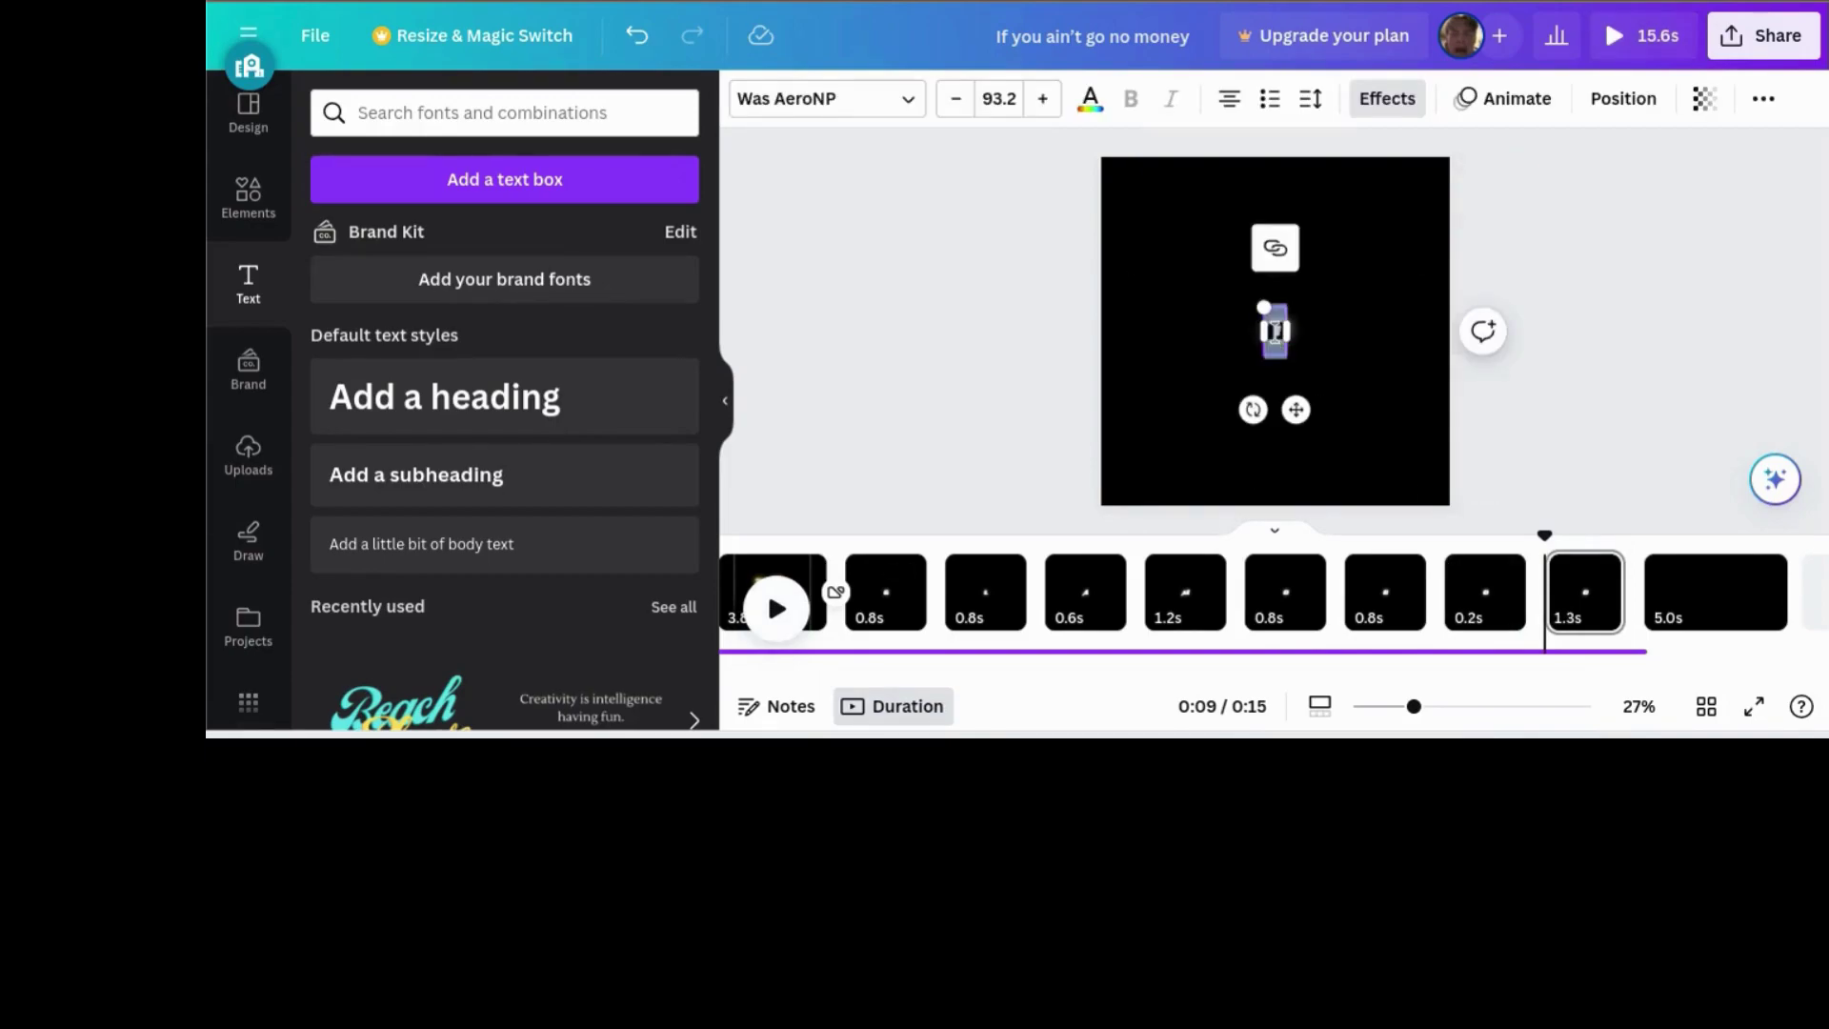
left_click(1274, 331)
- Preview the timing, split the U page about 0.3 seconds in, and change the new page's letter to "S"
left_click(1086, 593)
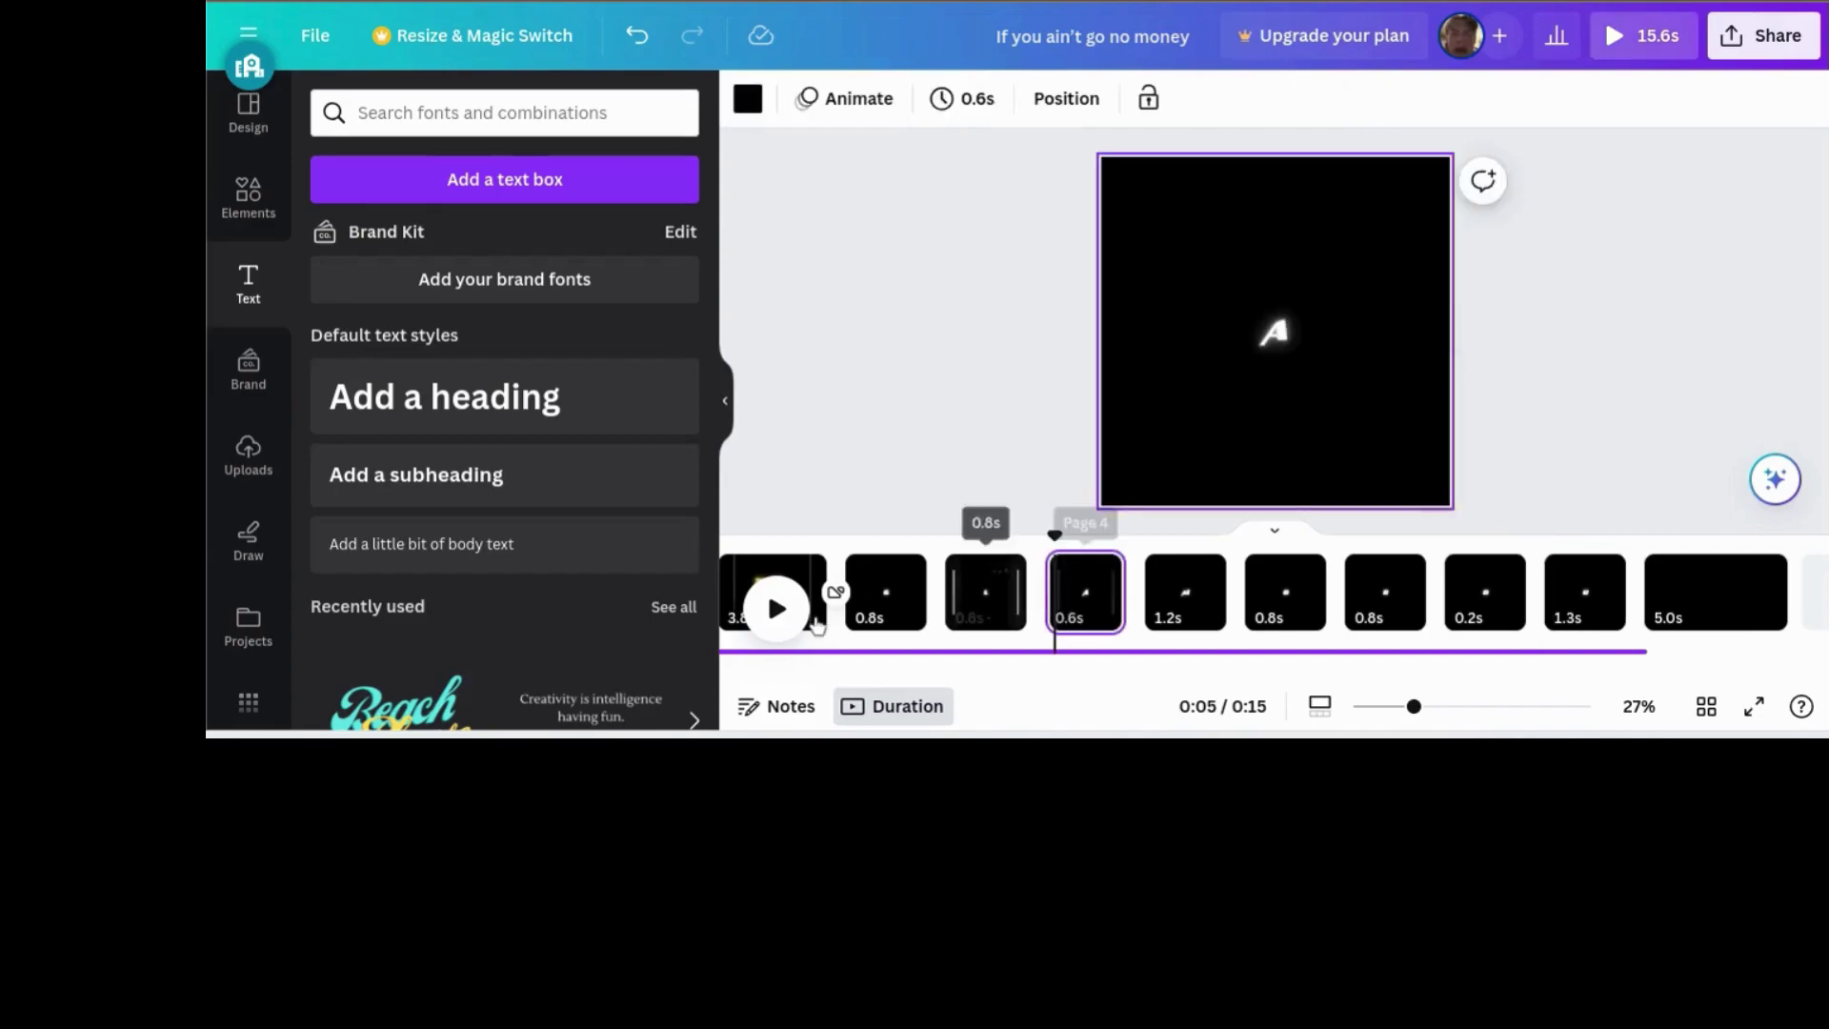
left_click(776, 610)
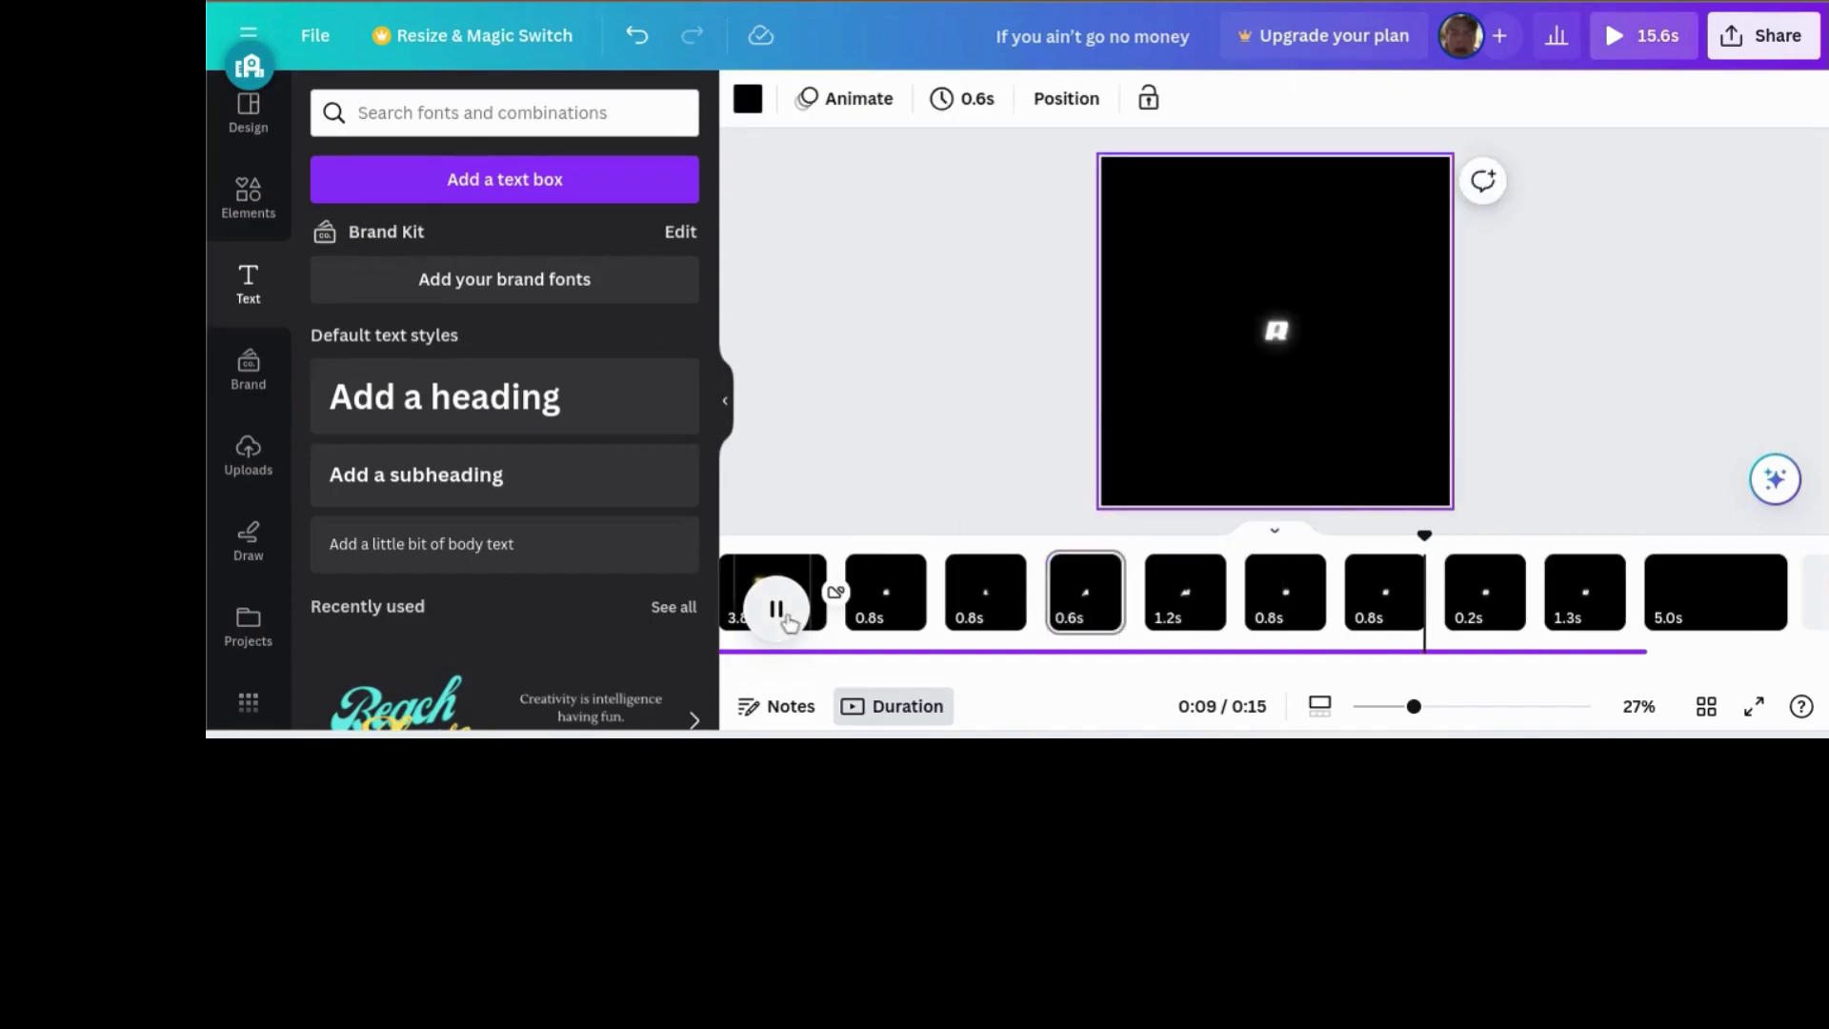
left_click(777, 609)
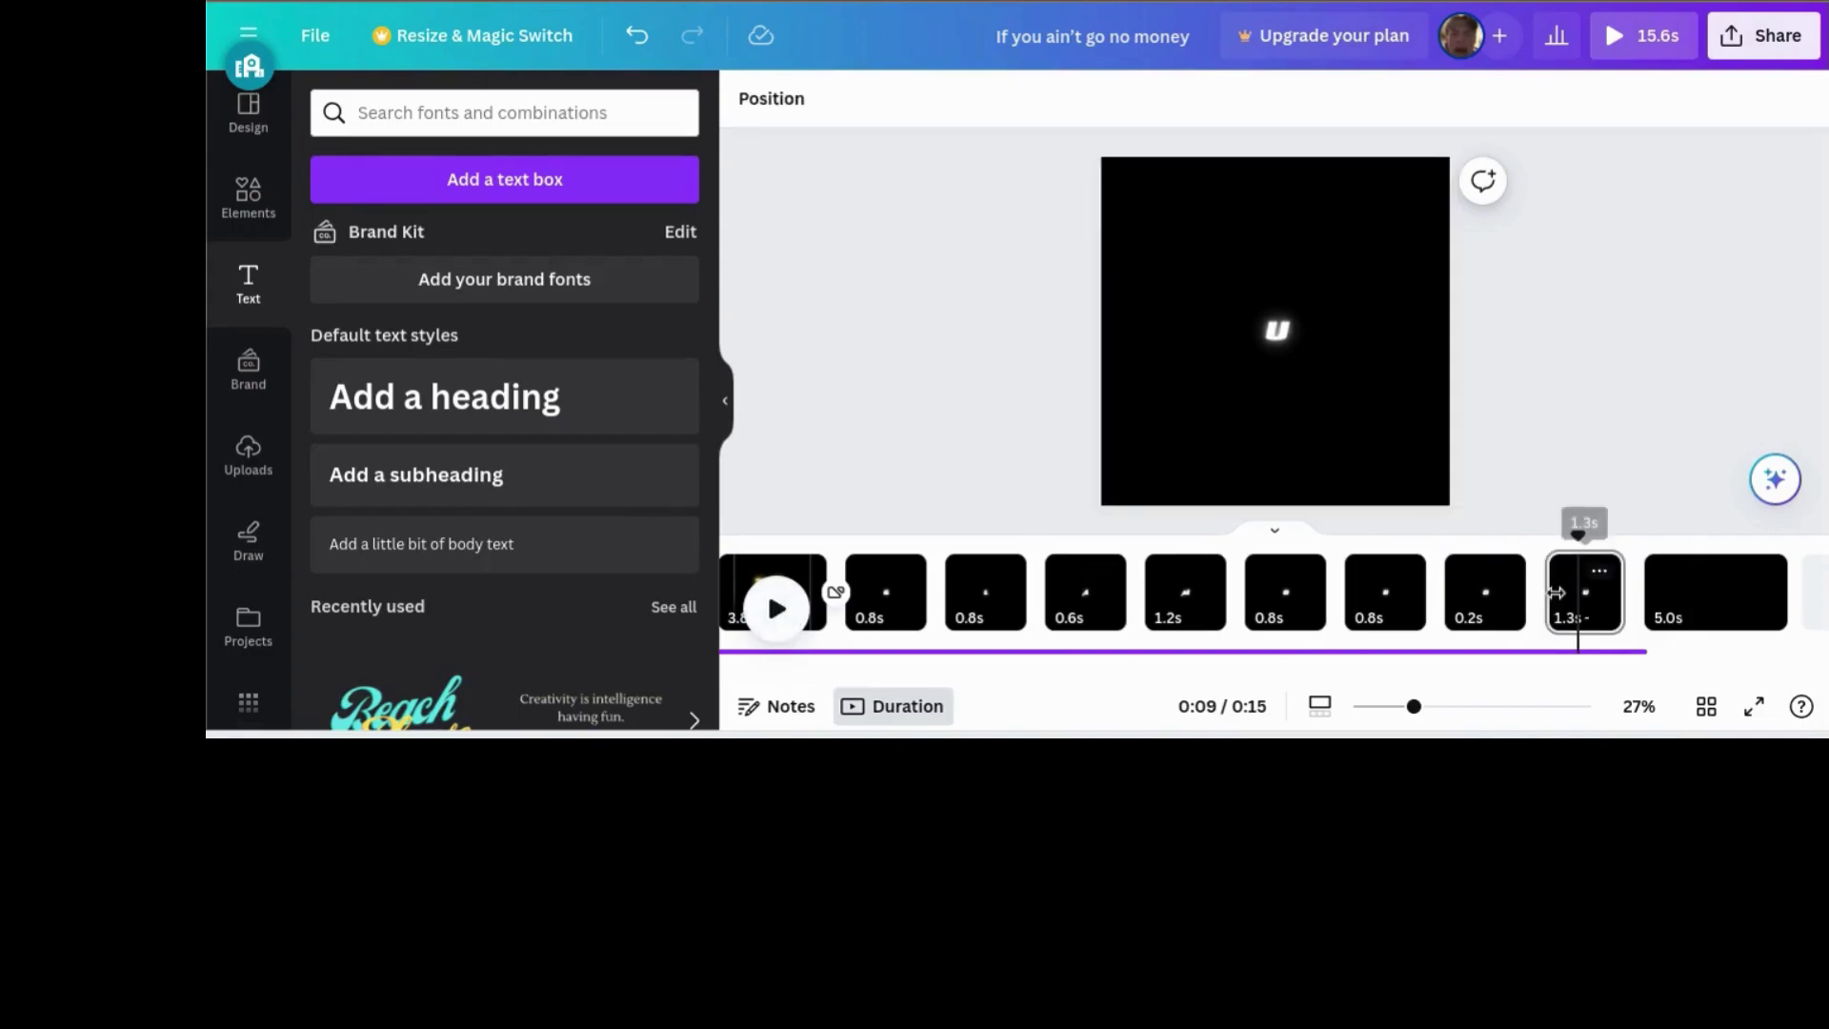
left_click(777, 609)
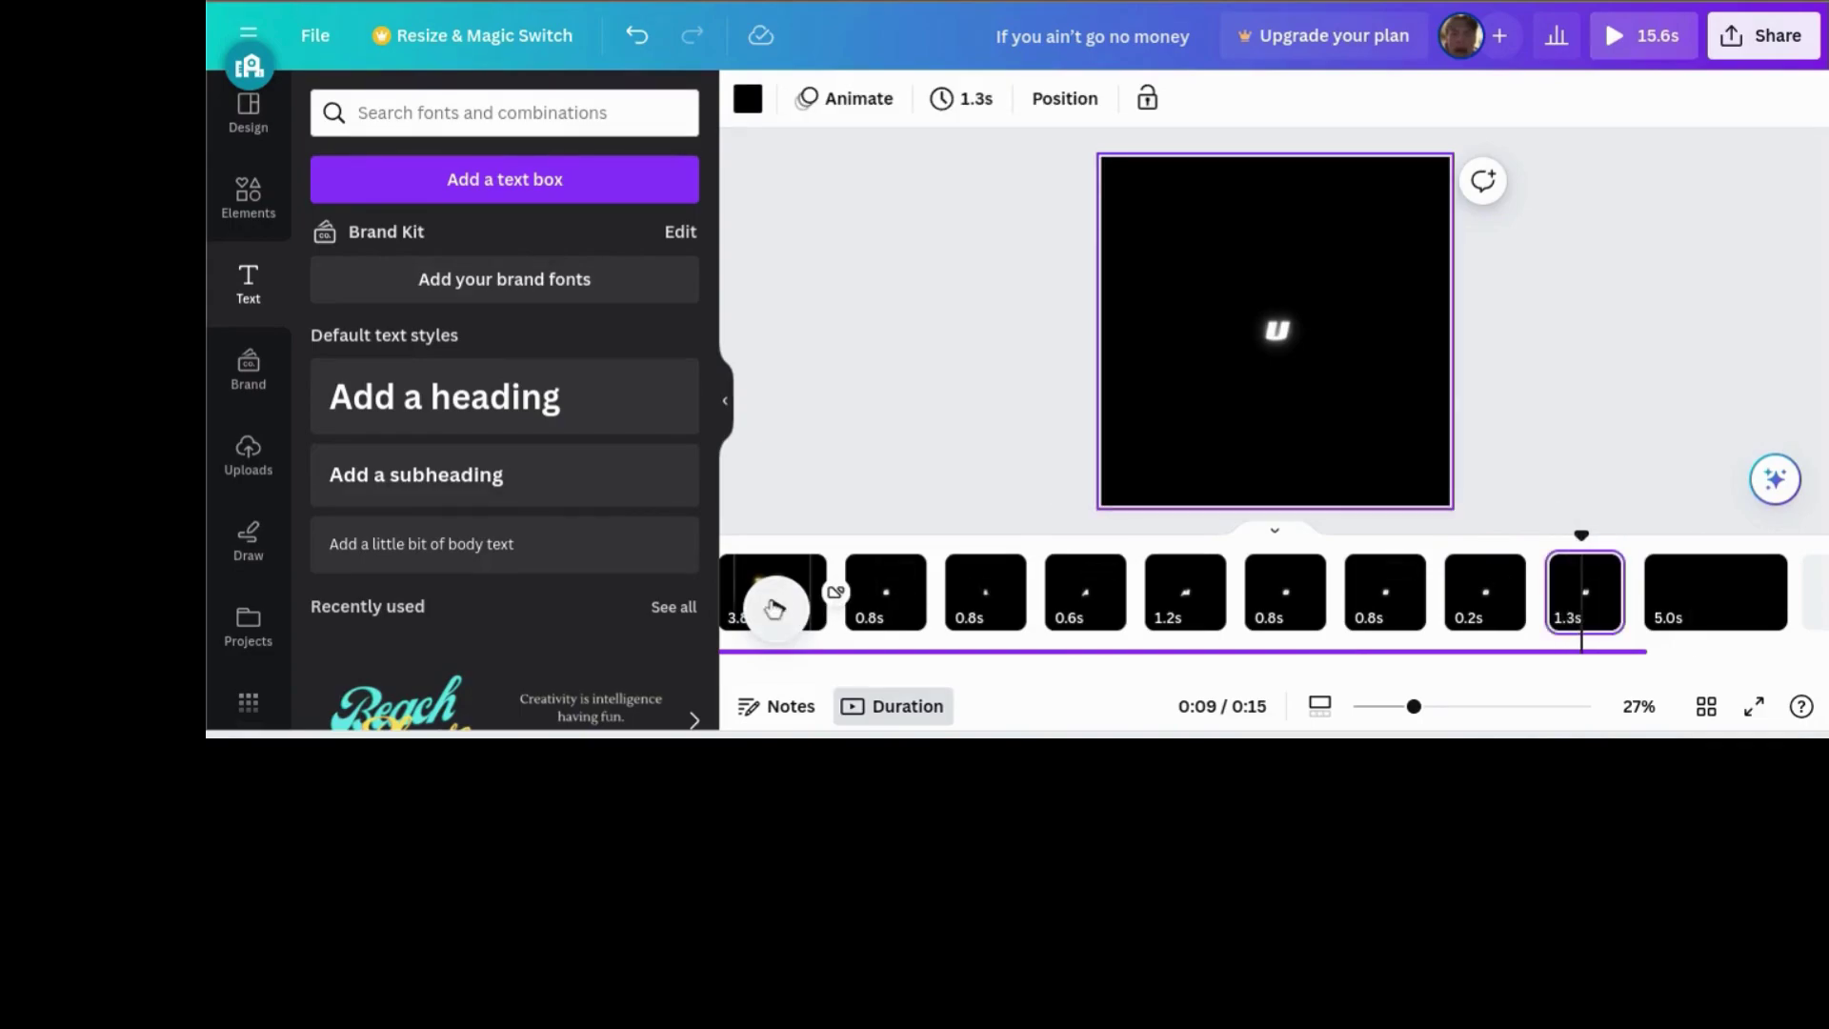
left_click(1386, 595)
left_click(778, 610)
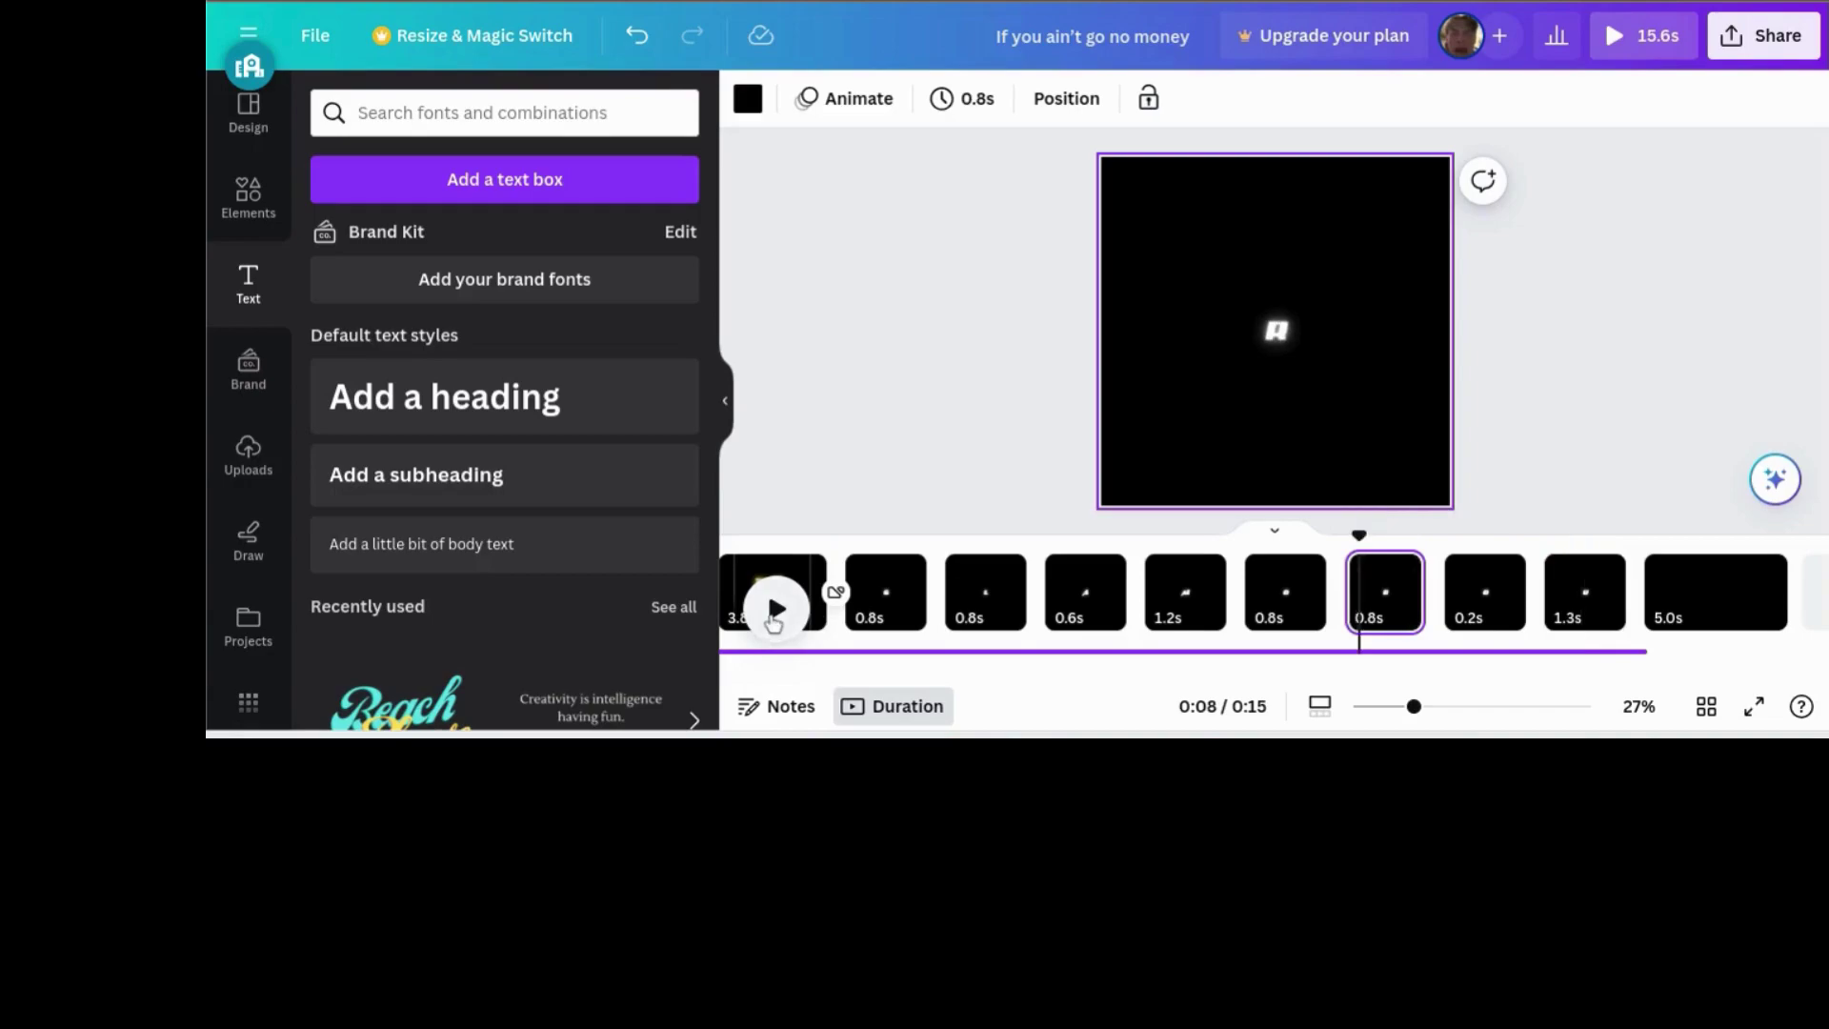
left_click(775, 609)
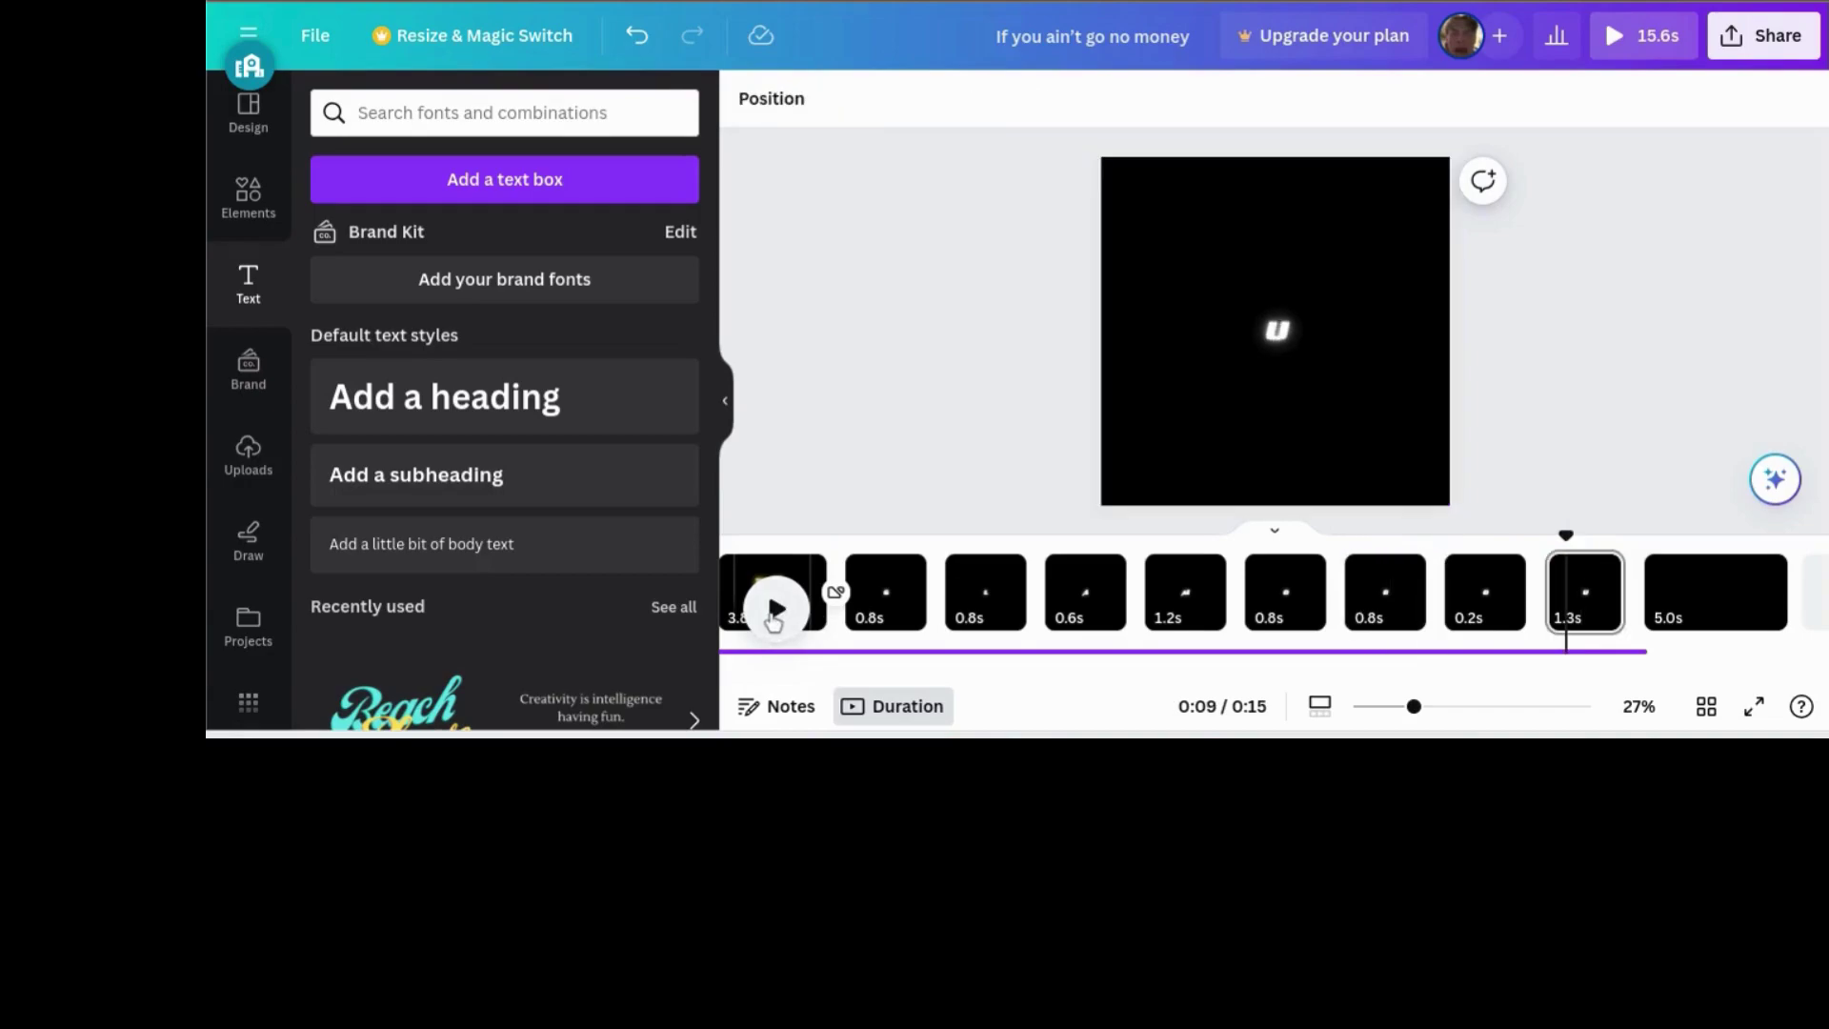
key("s")
left_click(1279, 331)
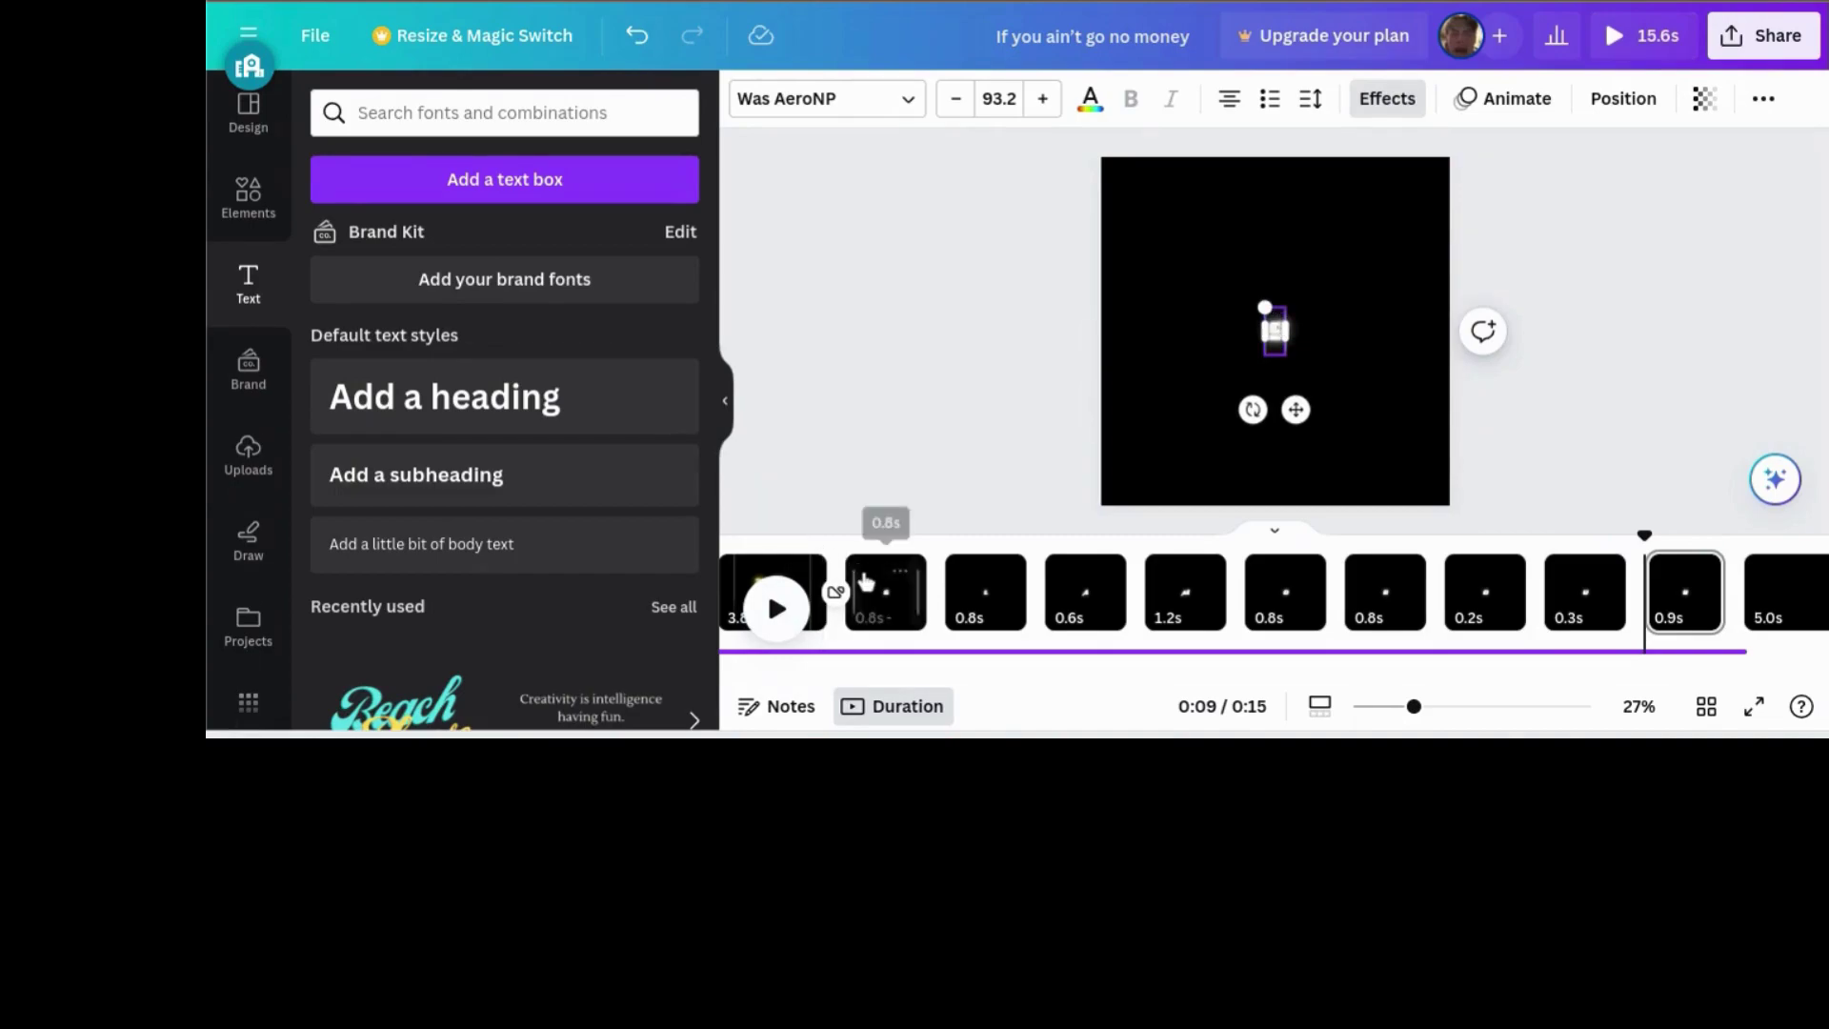
- Preview the video from the G page and set the S page's timing to 0.5 seconds
left_click(862, 583)
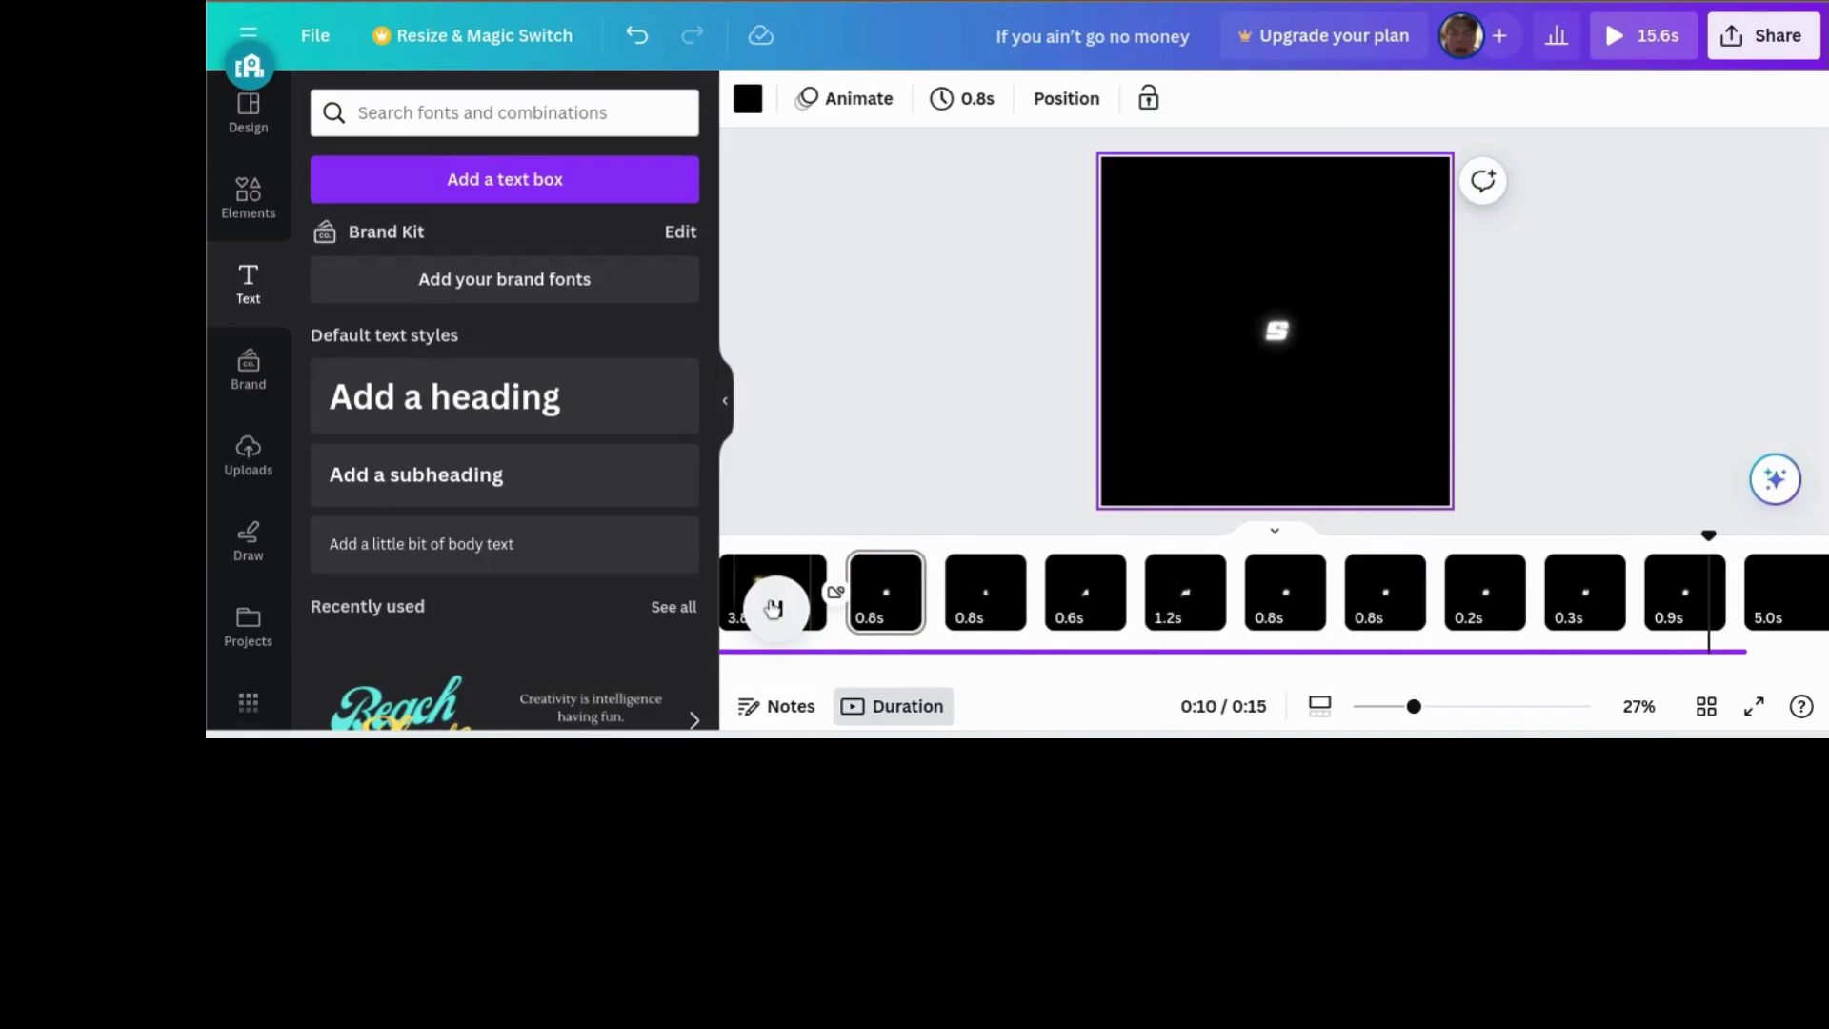
left_click(772, 607)
left_click(1579, 598)
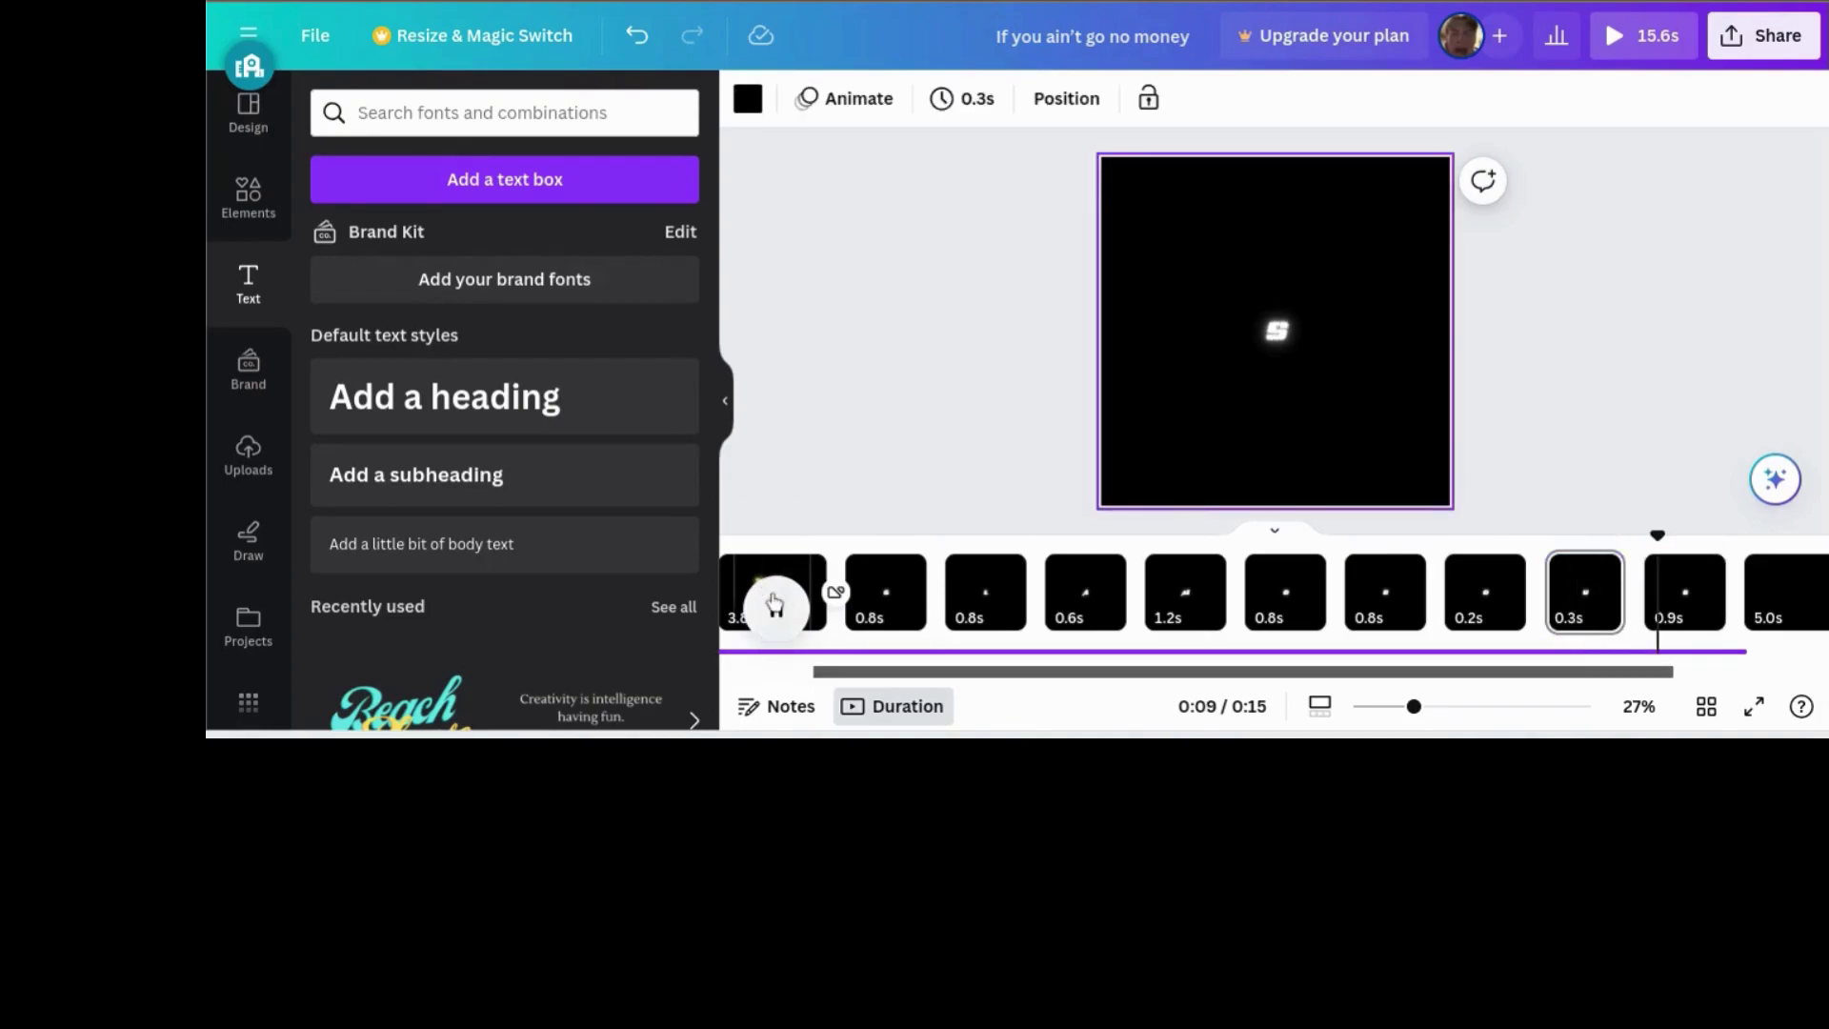
left_click(775, 603)
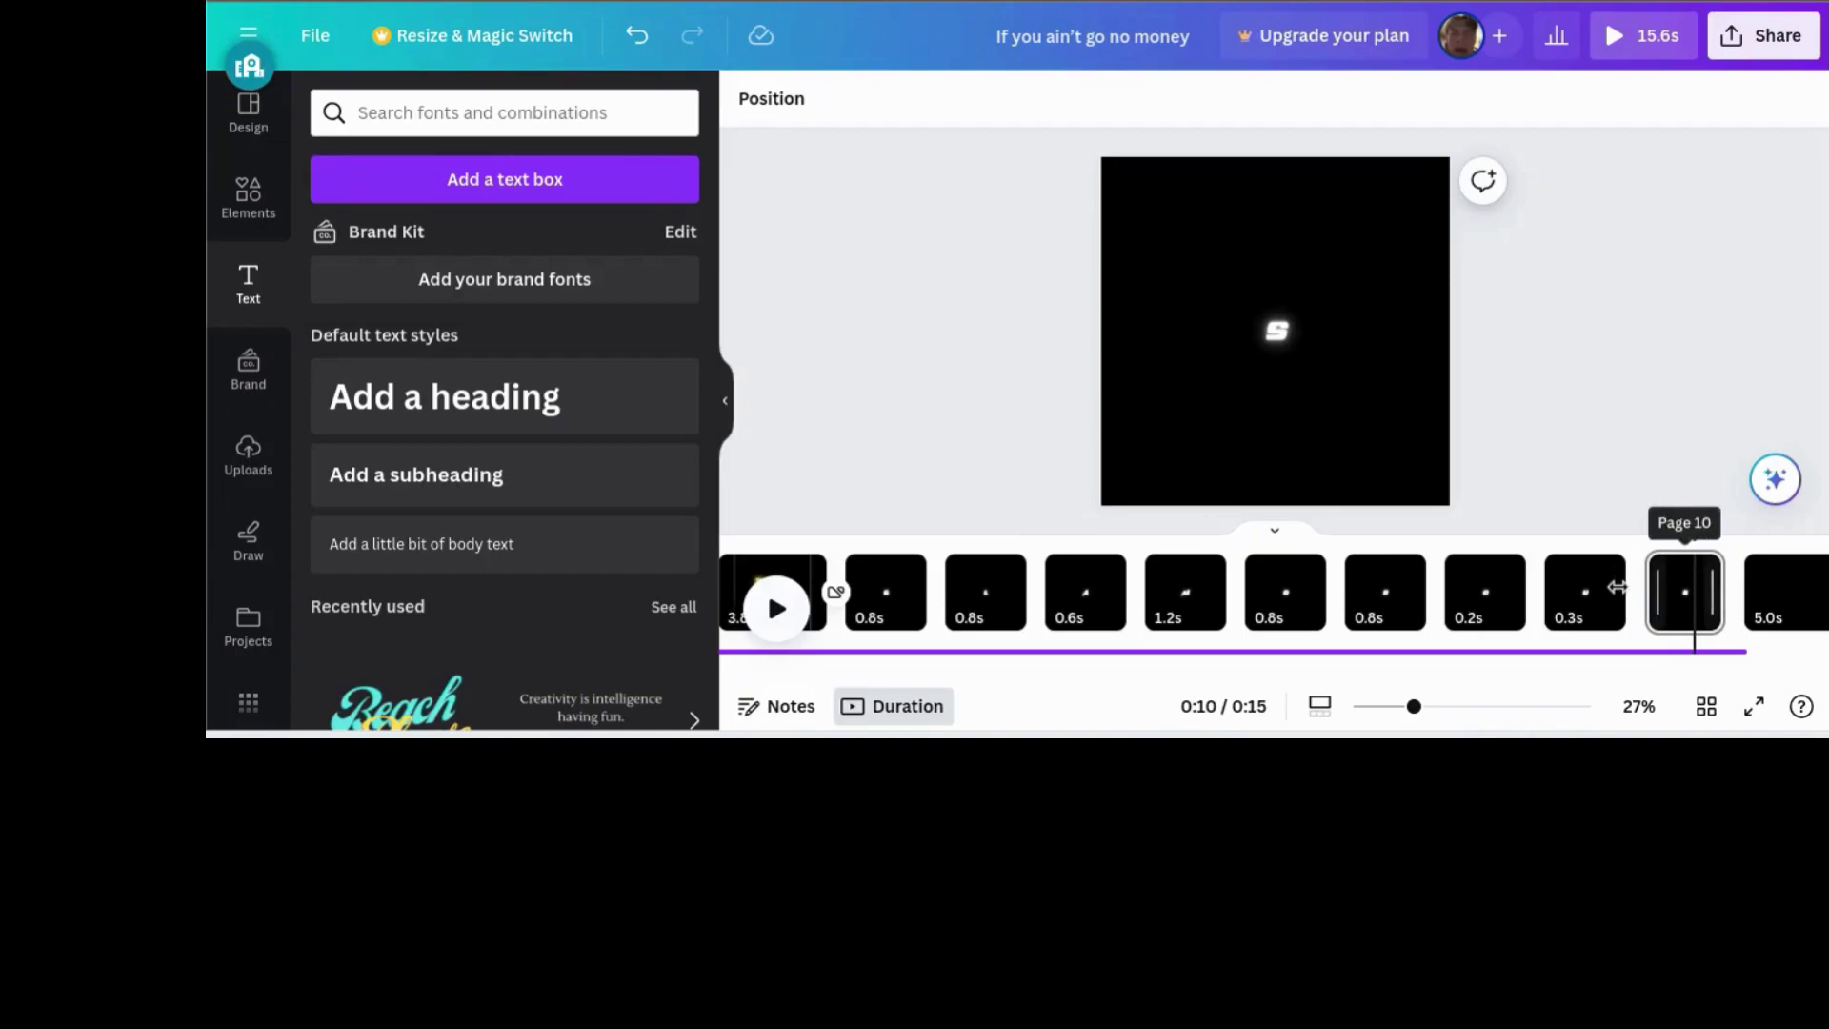
left_click(1677, 620)
type("0.5")
key("Return")
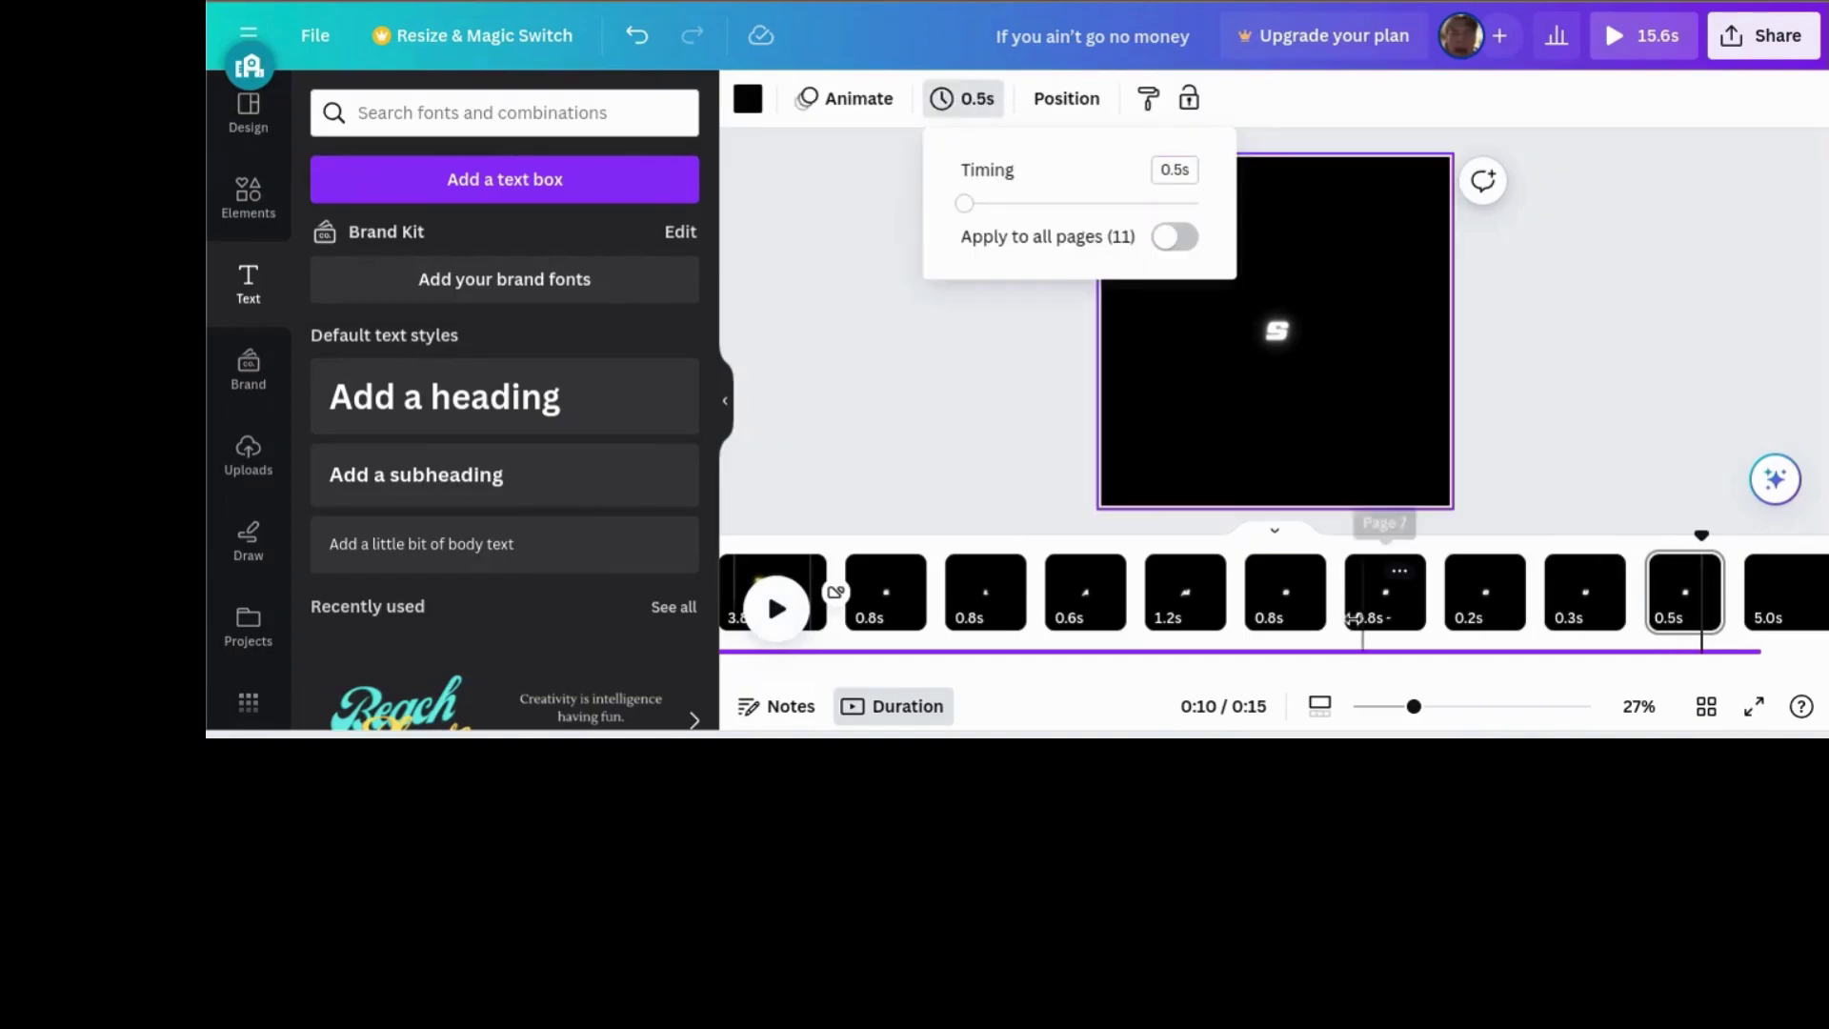
- Preview from the R page, split the blank last page about 0.6 seconds in, and delete the remainder
left_click(1383, 593)
left_click(769, 619)
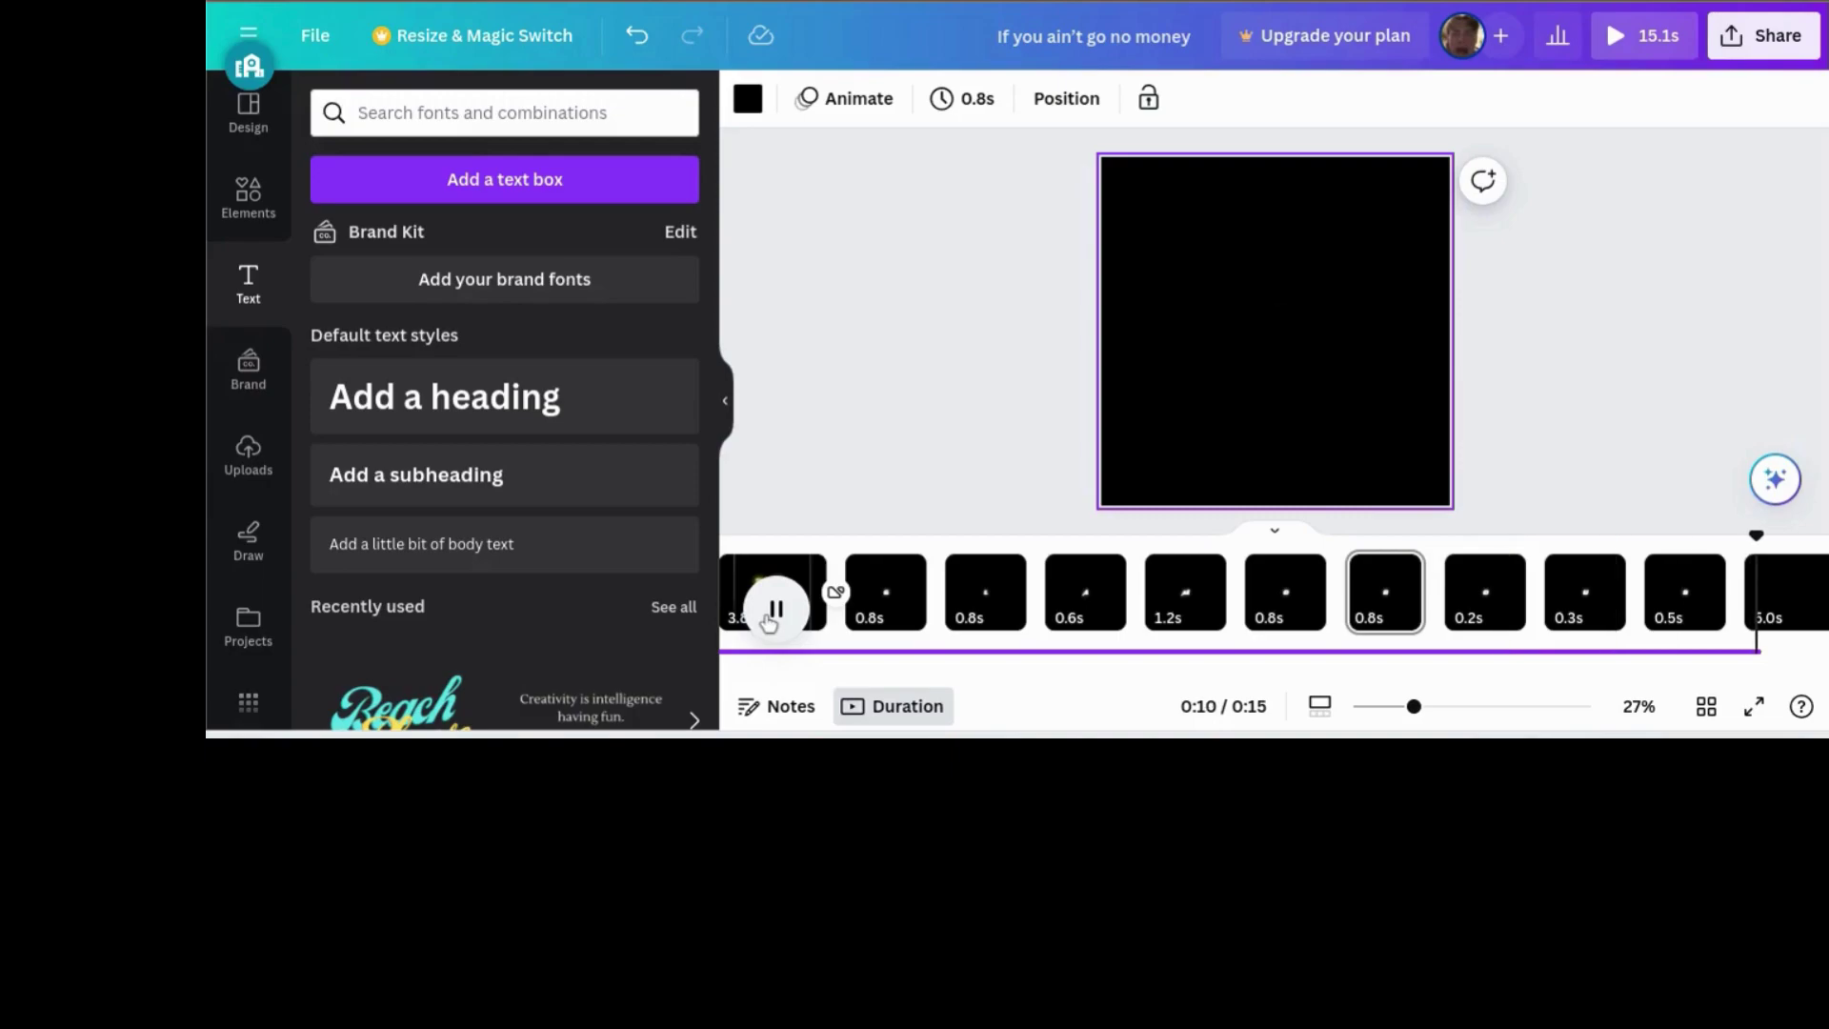
left_click(768, 619)
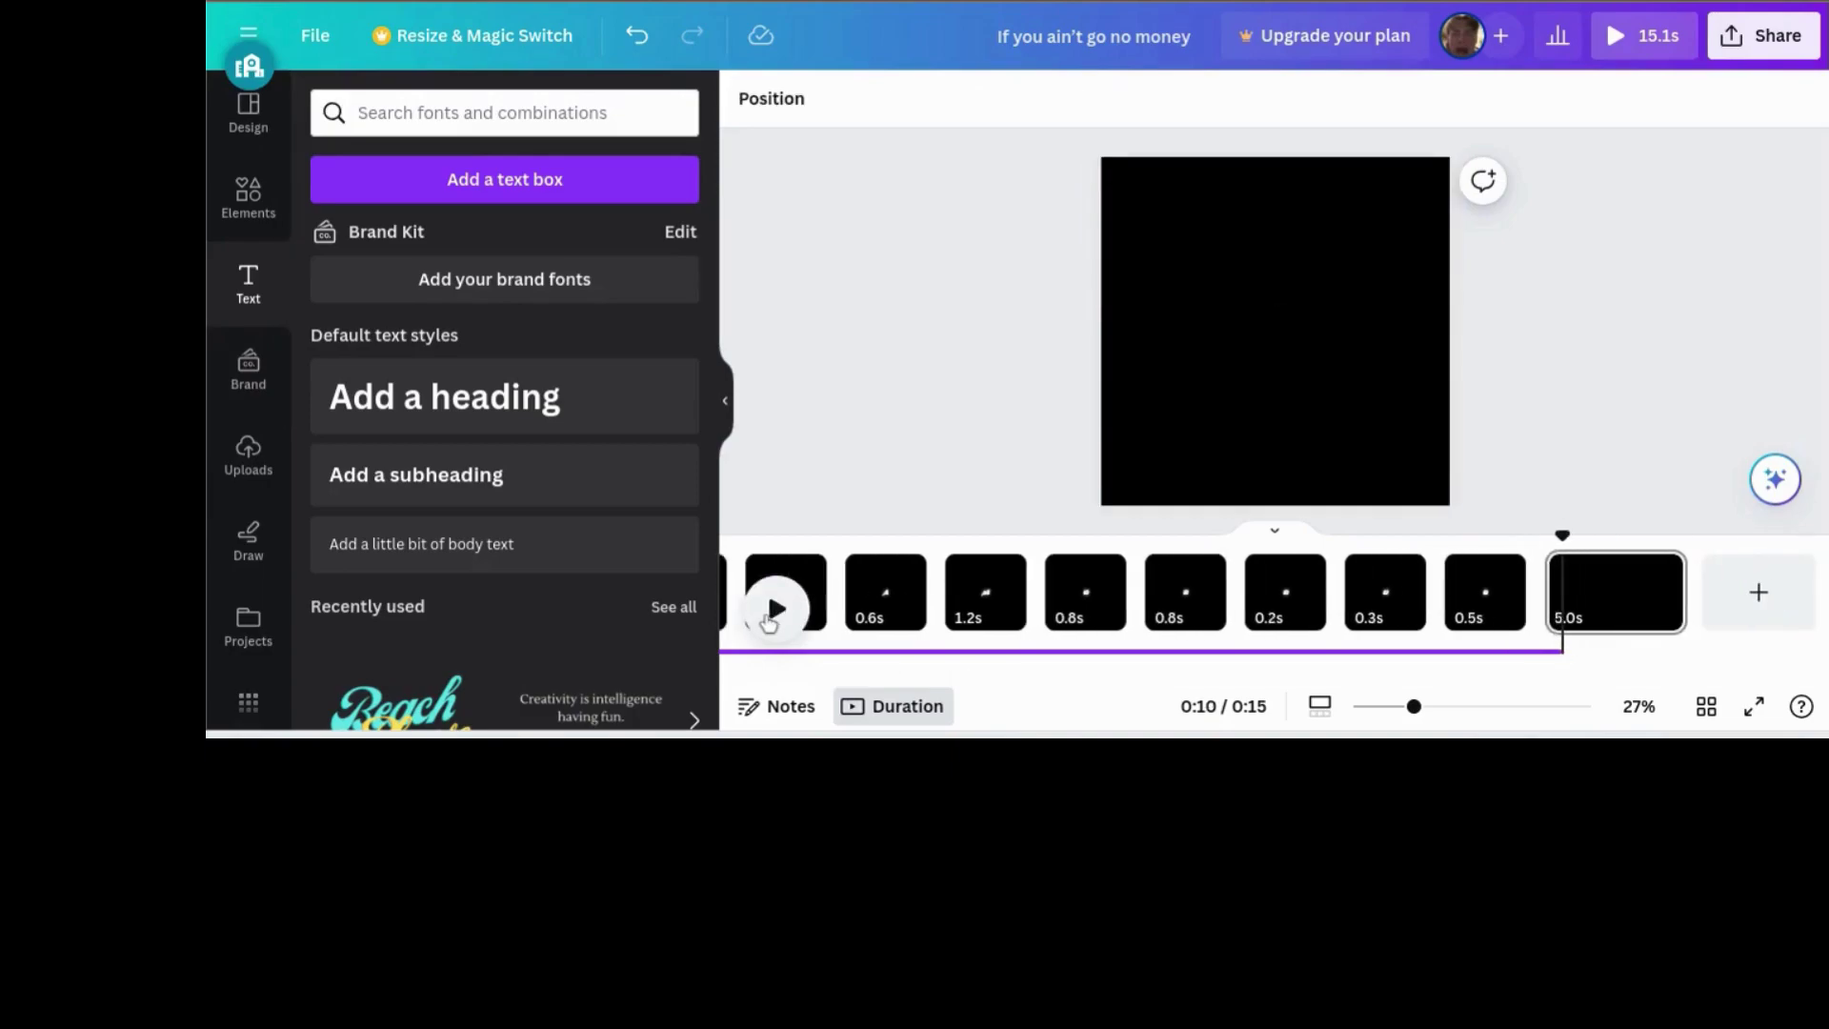
key("s")
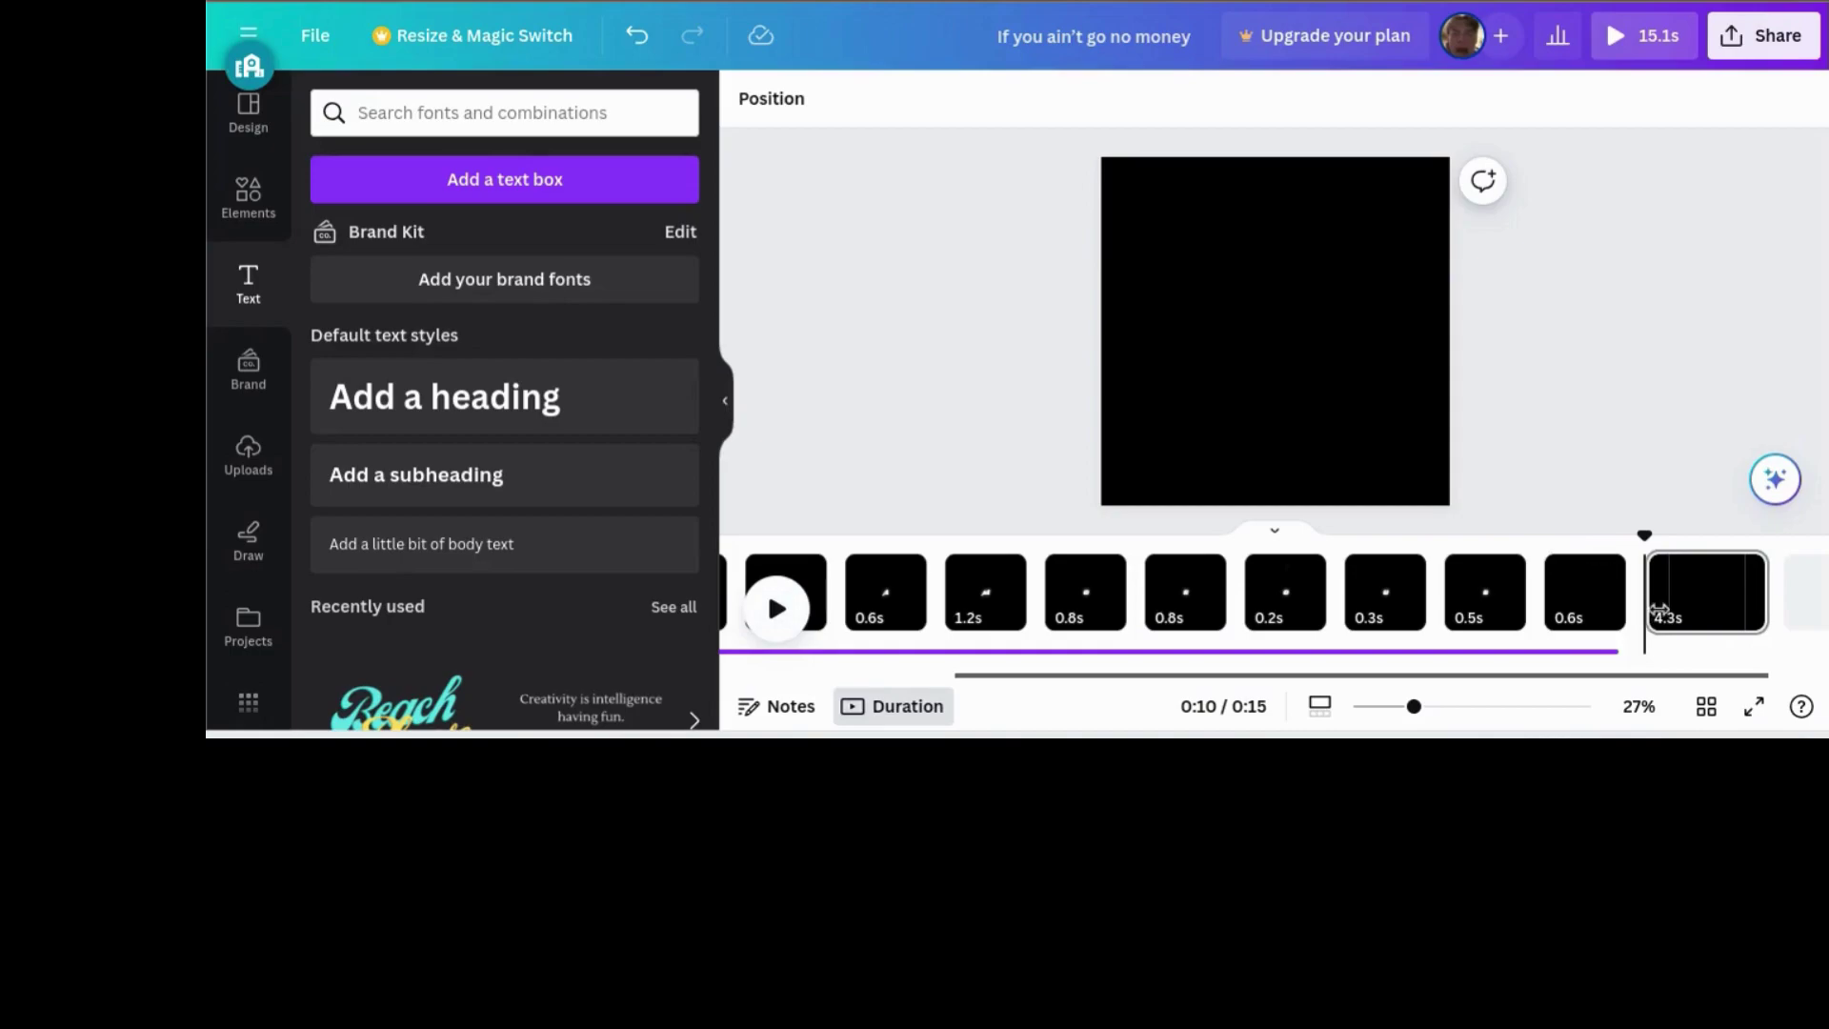
left_click(1692, 593)
key("Delete")
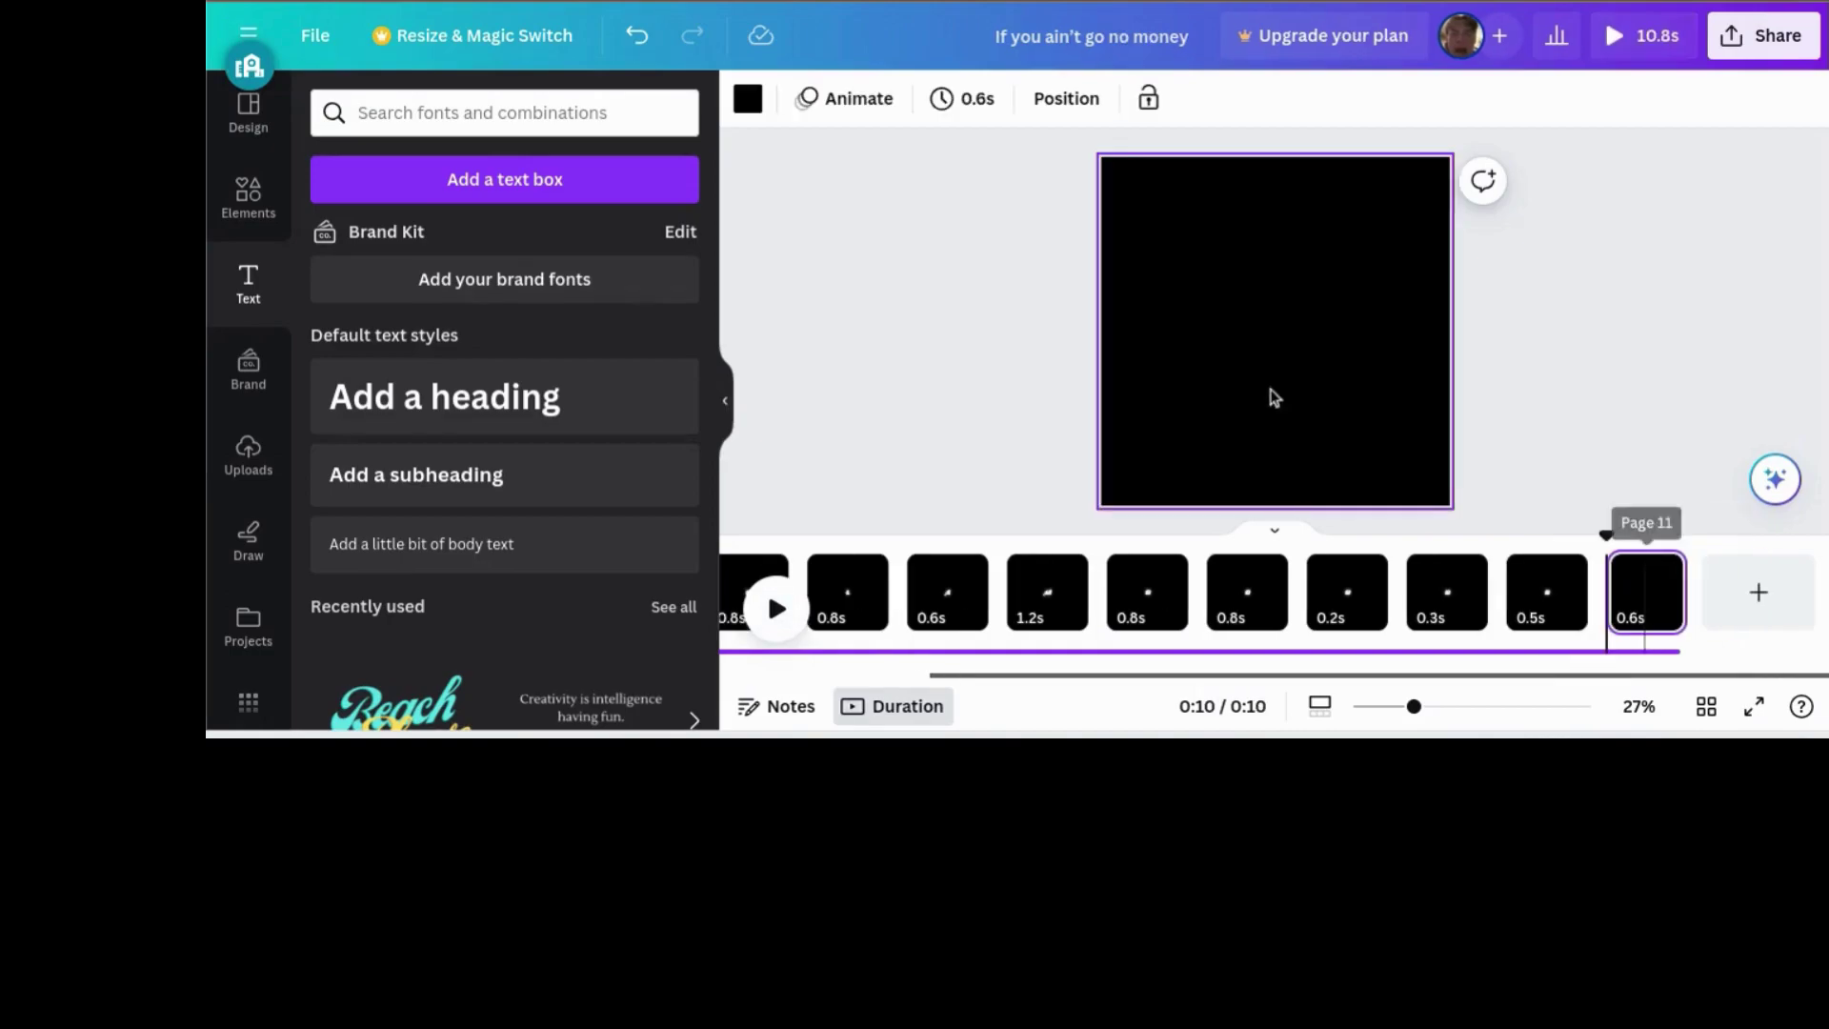
- Place a copy of the glowing letter on the blank last page and replace its text with the creator's name
left_click(1266, 385)
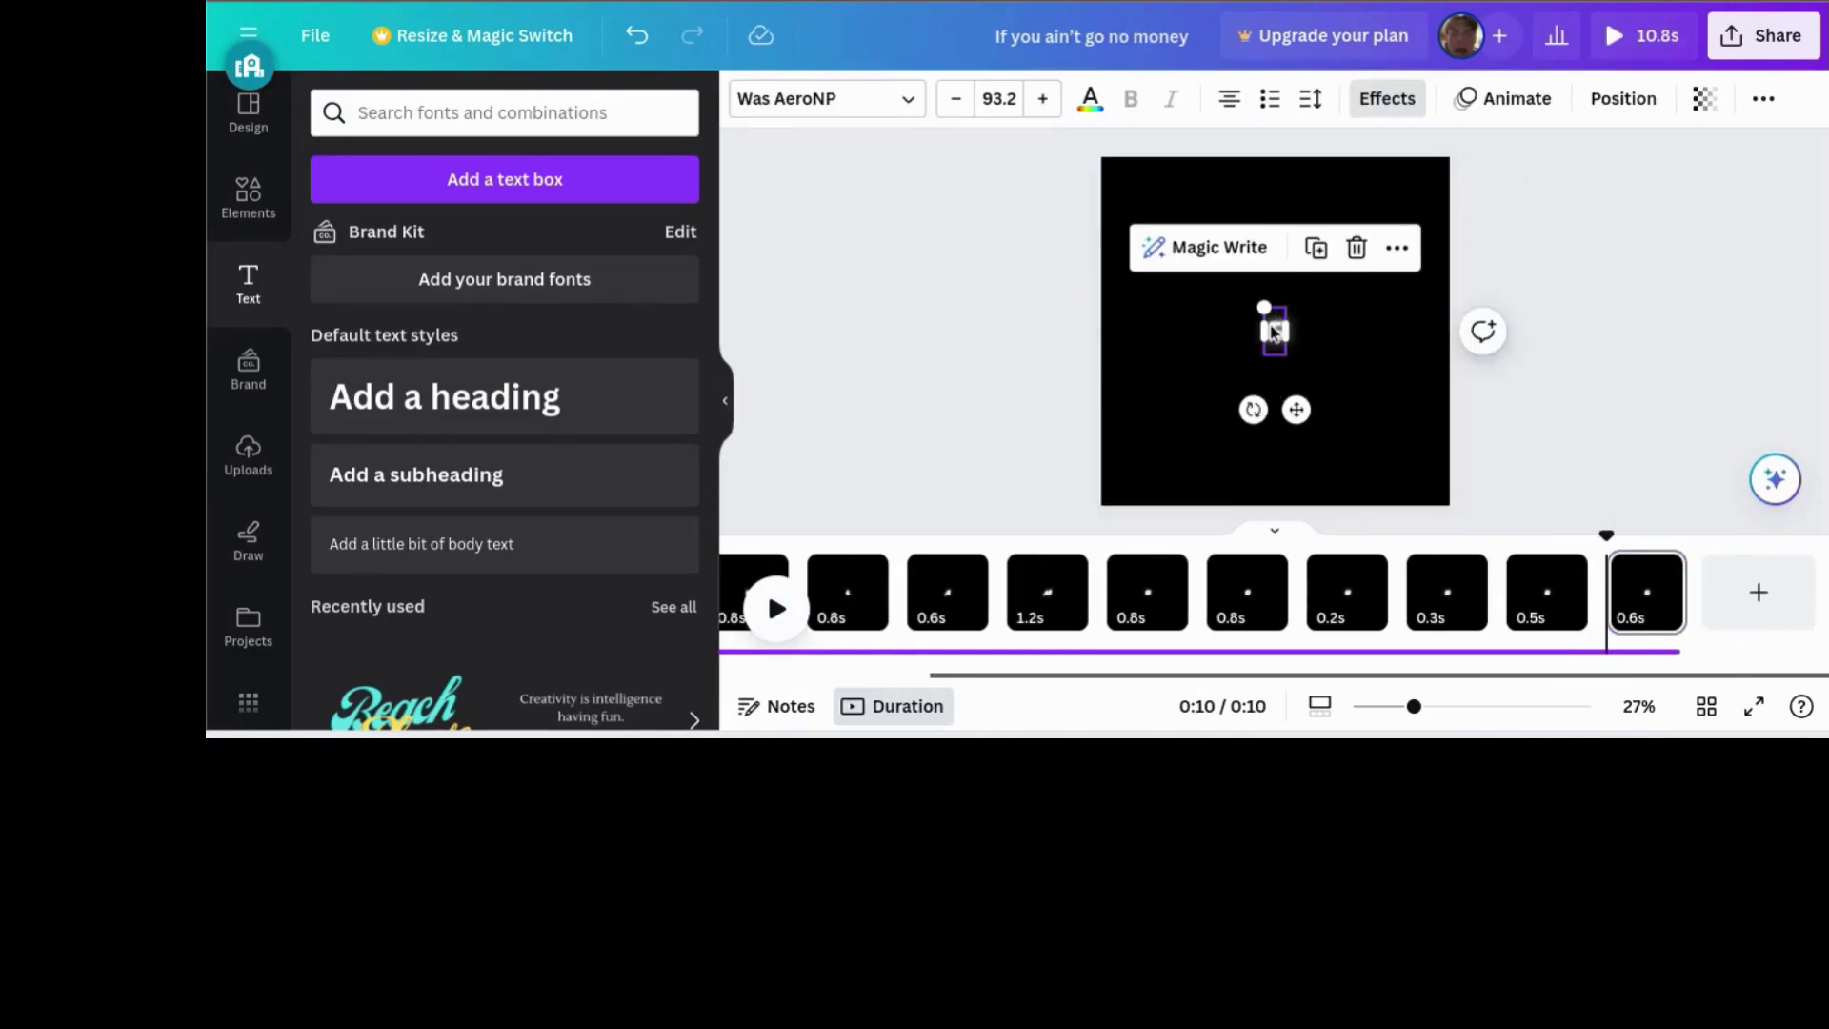
double_click(1272, 325)
type("JOveyD")
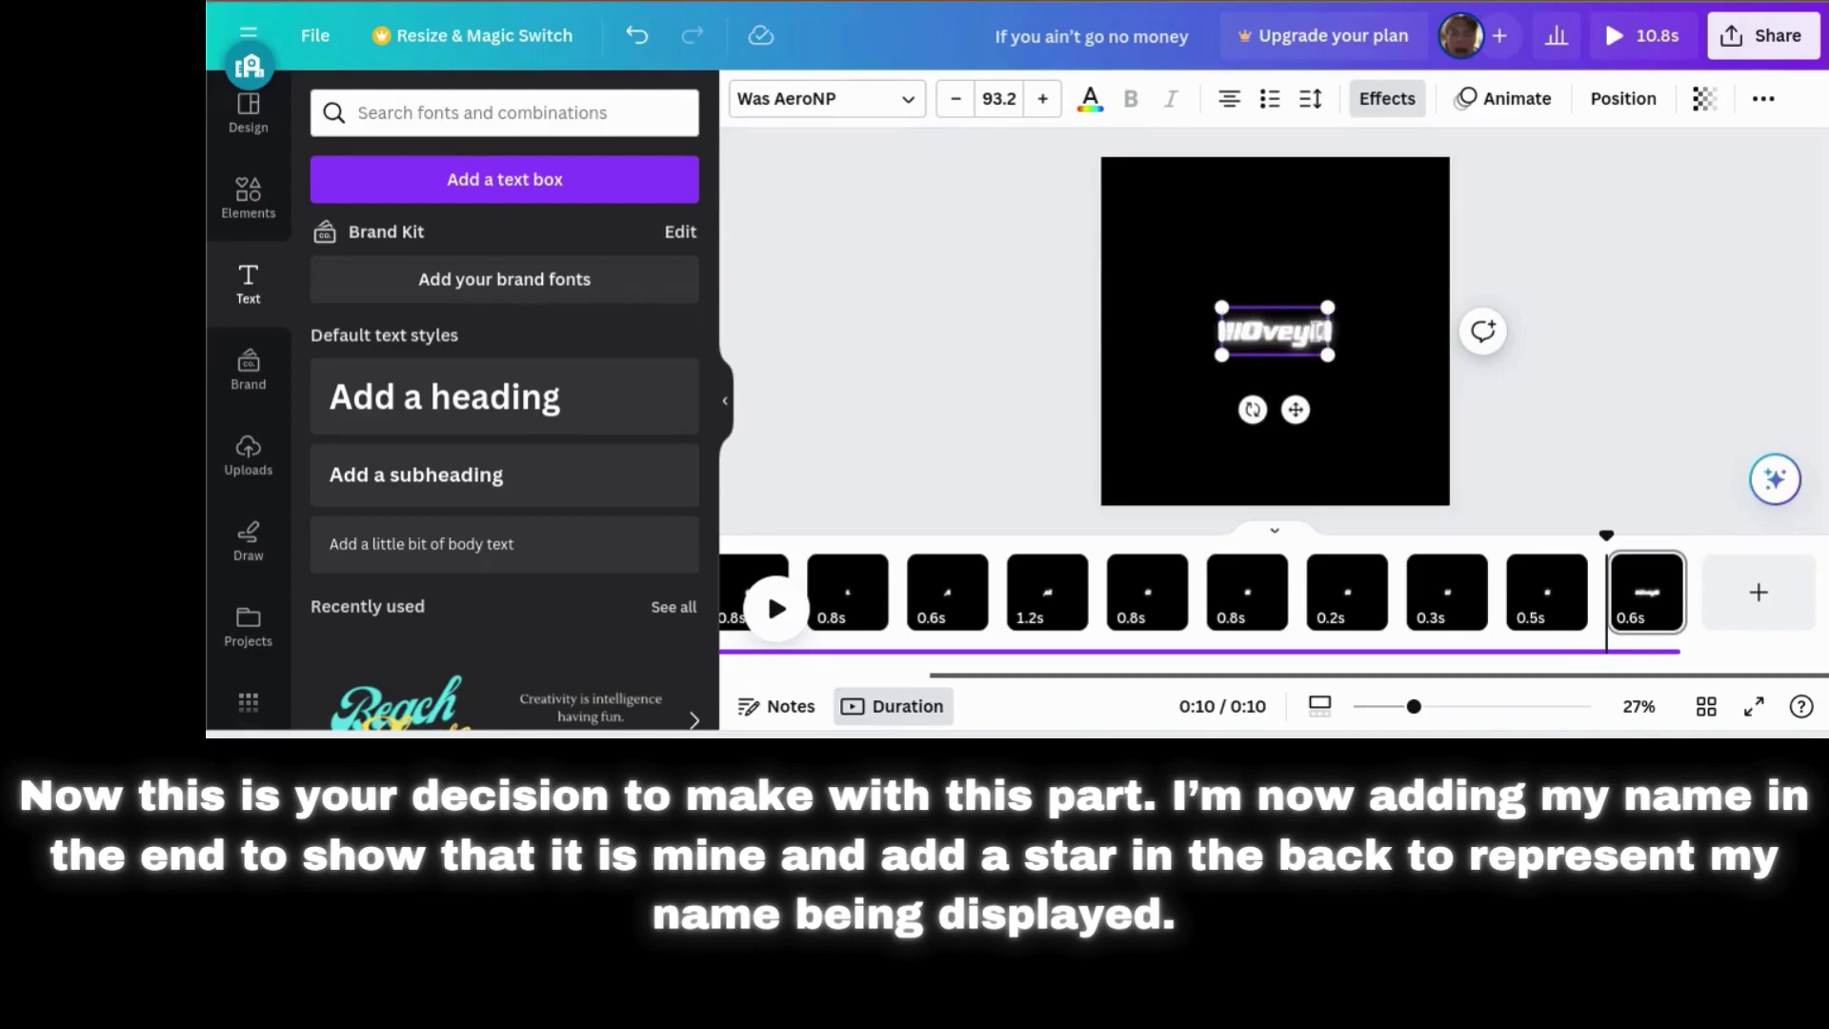
left_click_drag(1295, 408, 1296, 409)
- Apply the Breathe text animation to the name on the last page
left_click(1470, 99)
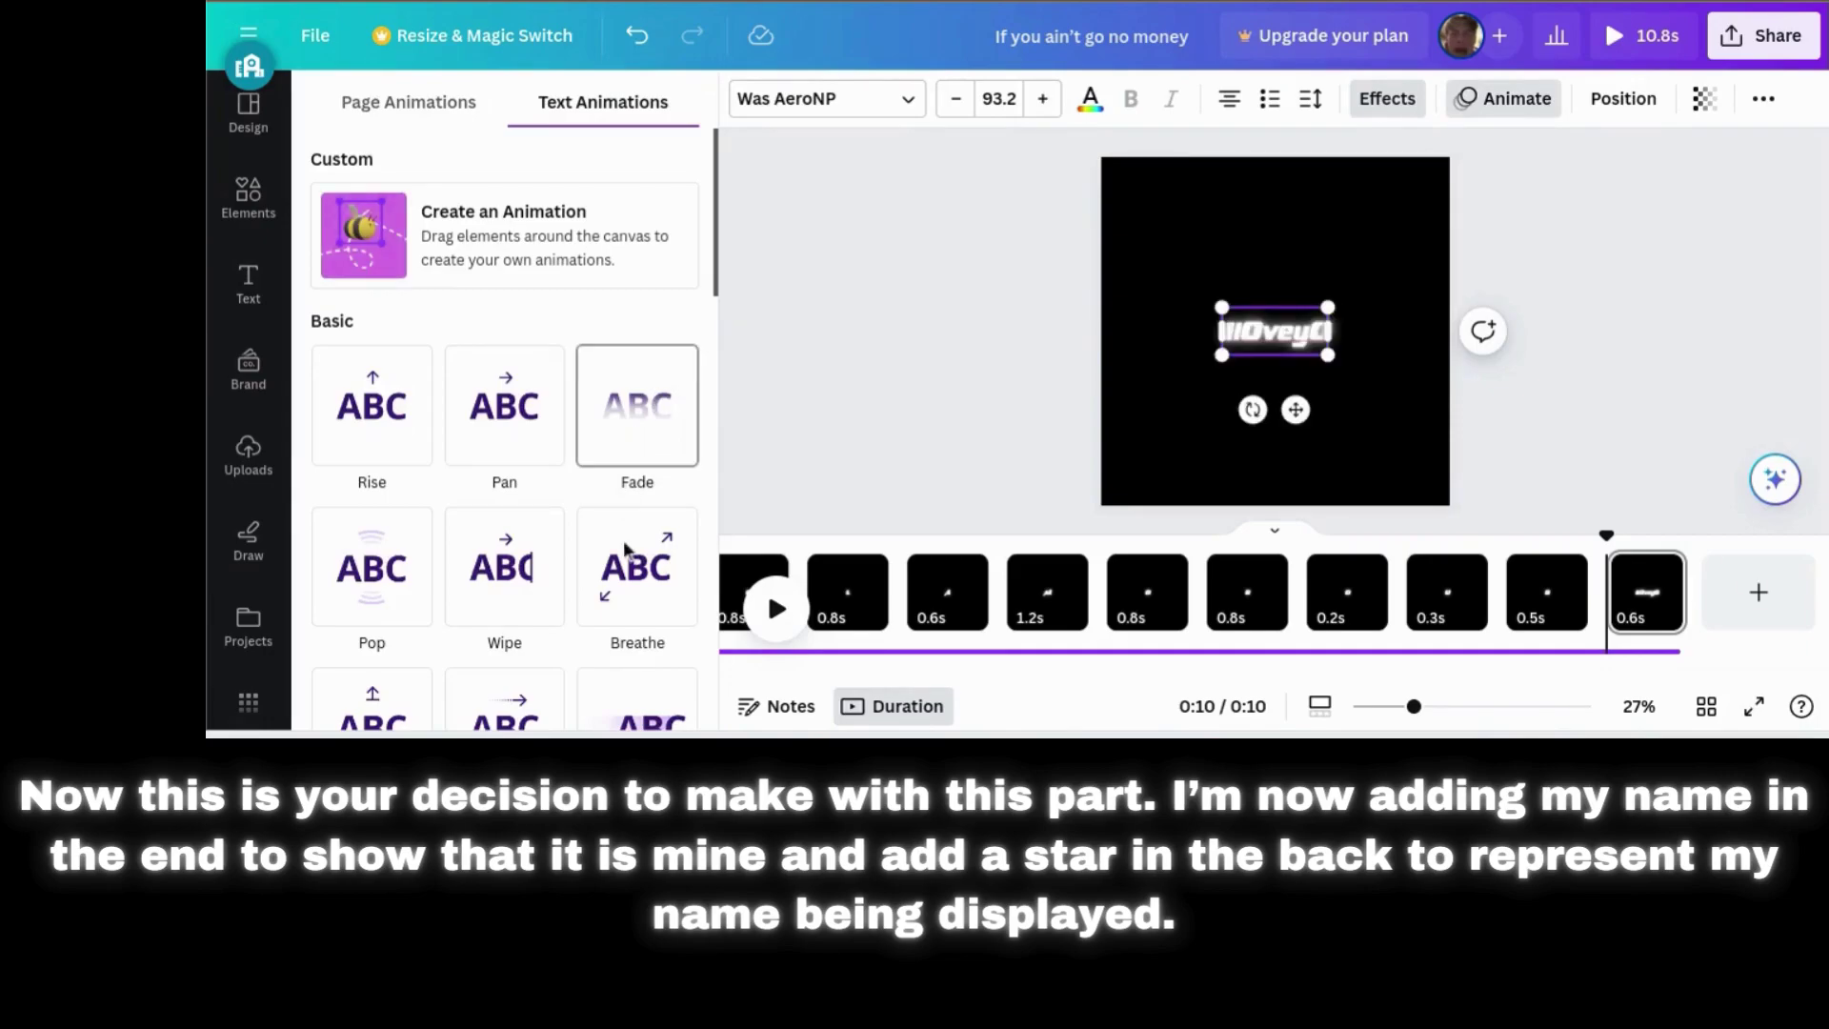
left_click(637, 567)
scroll(381, 534, "down", 5)
- Add the glowing white star image from the uploads to the last page
left_click(364, 564)
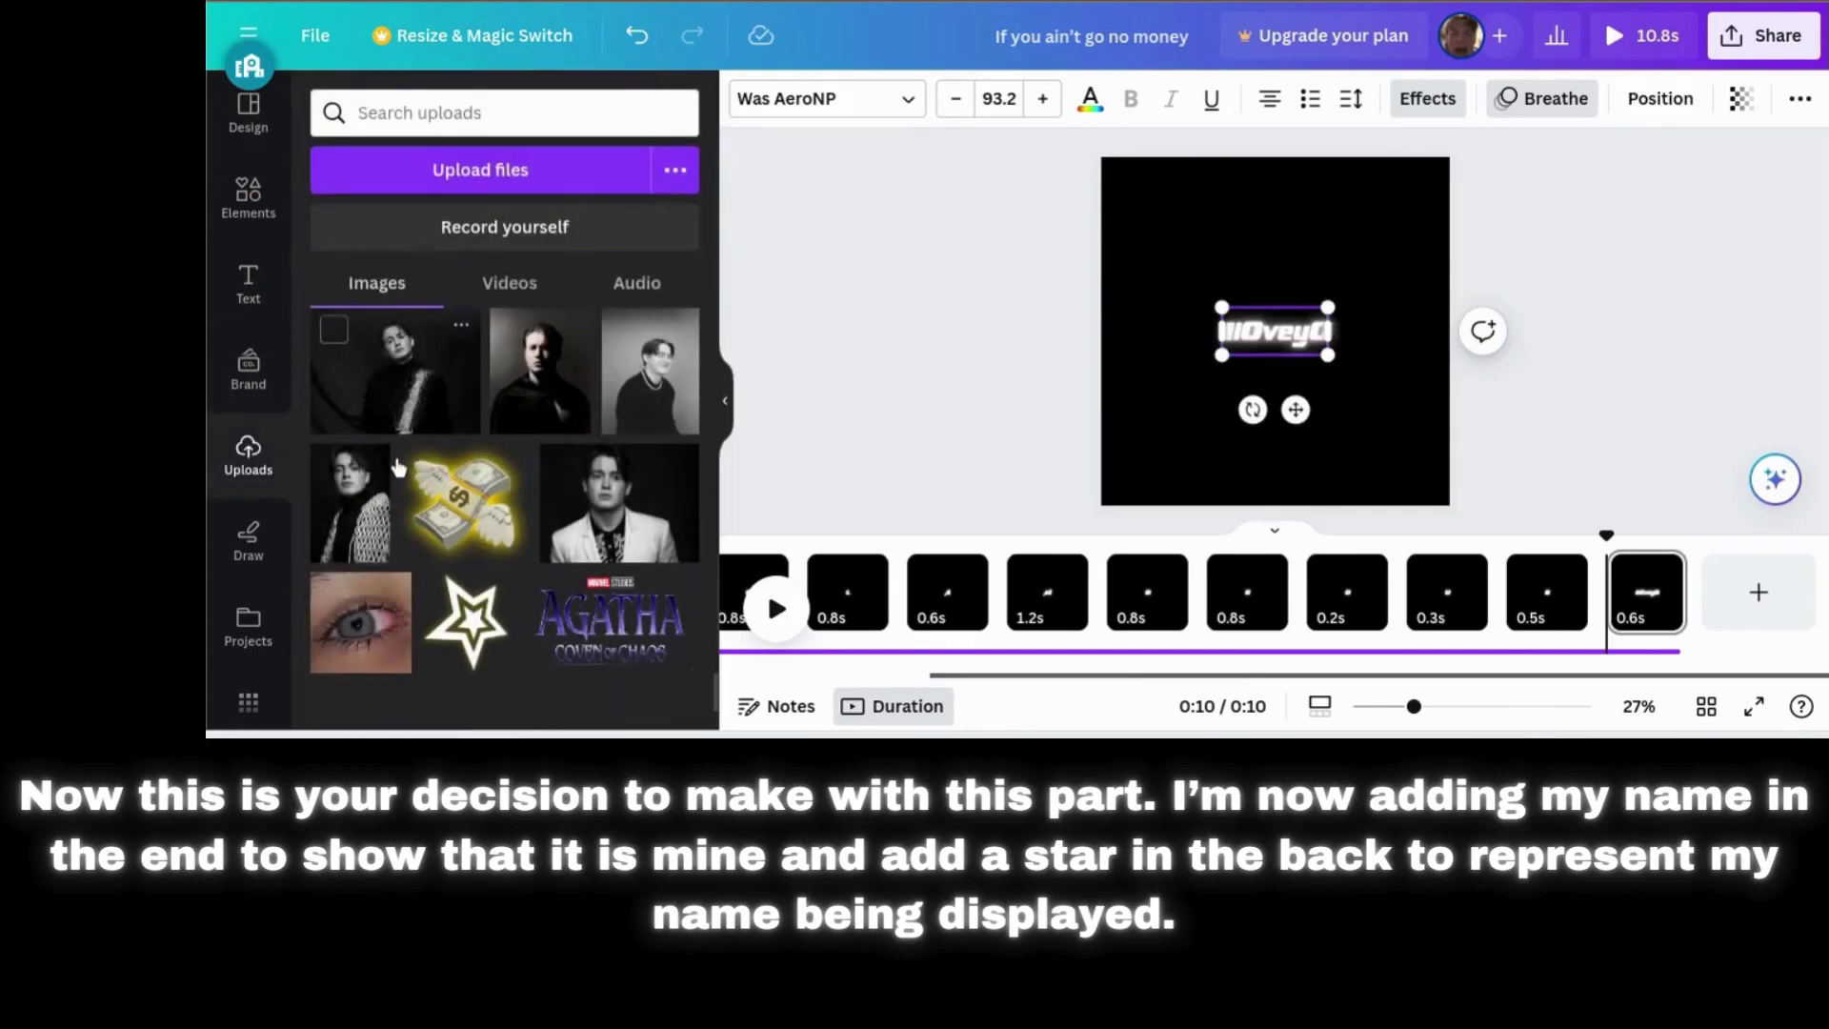
scroll(399, 467, "down", 1)
left_click(467, 524)
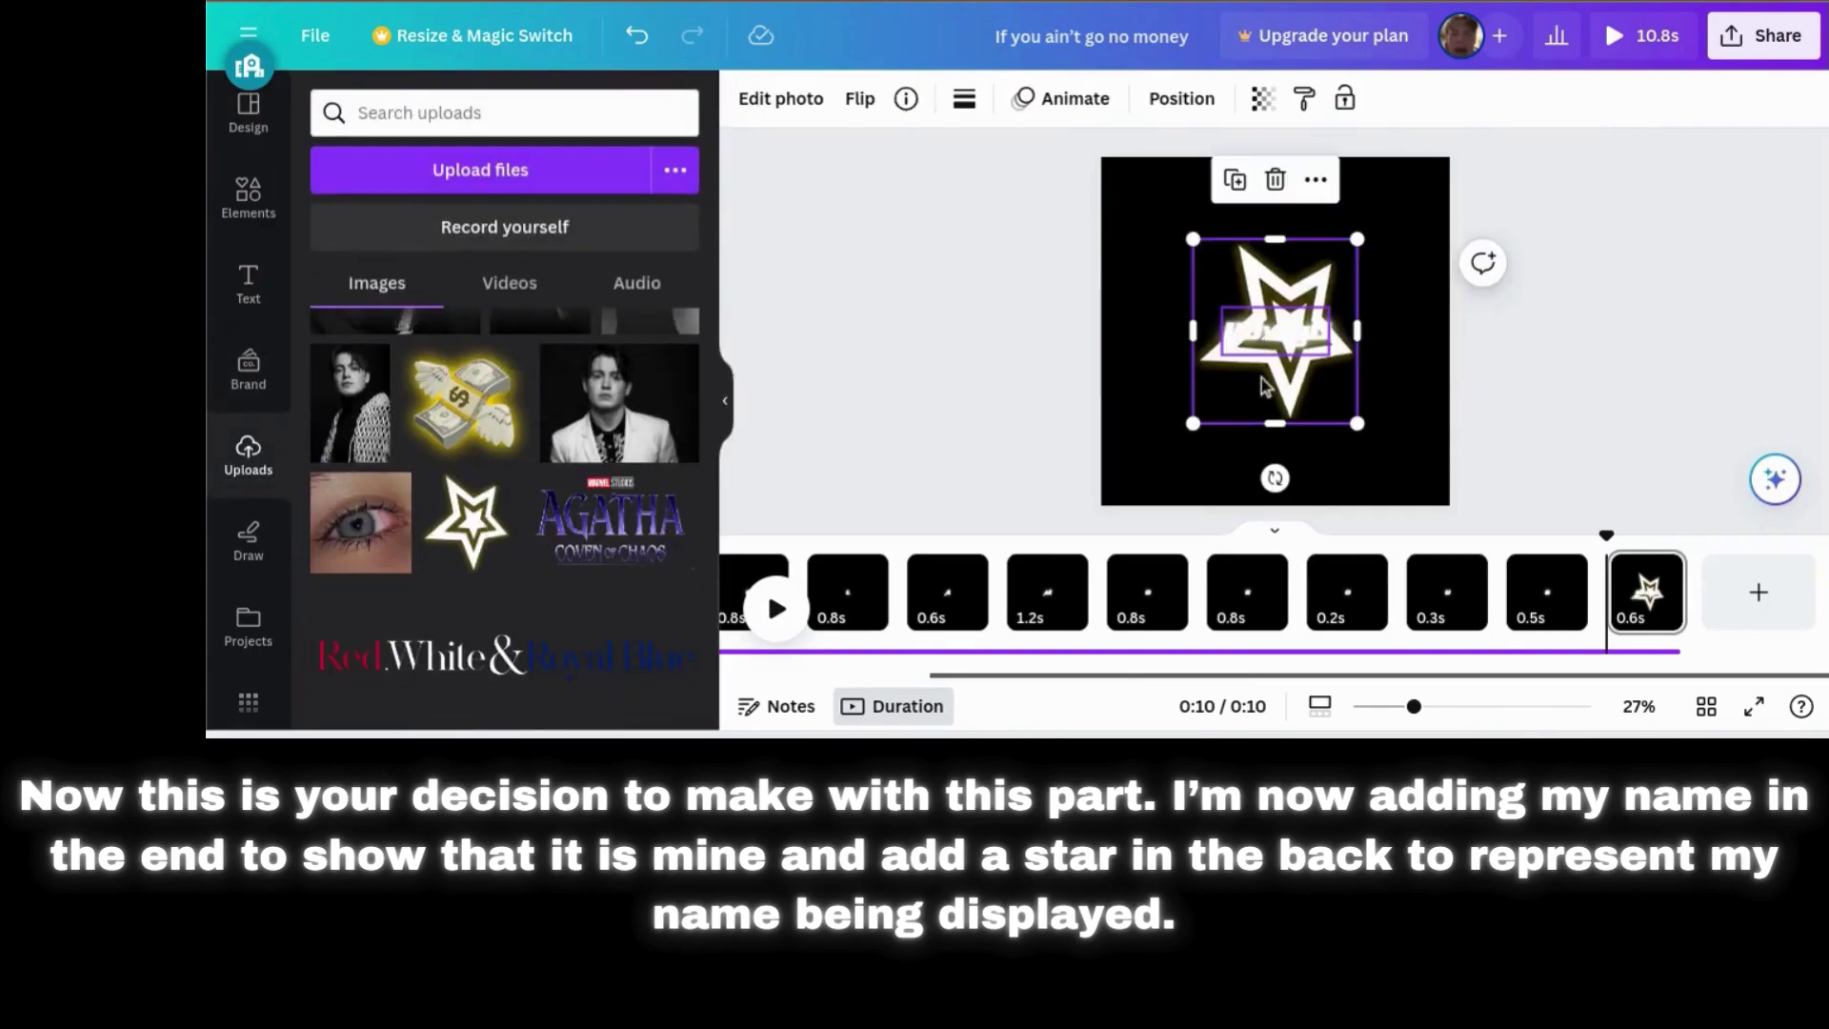
- Colour the name text black and nudge the star image slightly to the left
left_click(1277, 330)
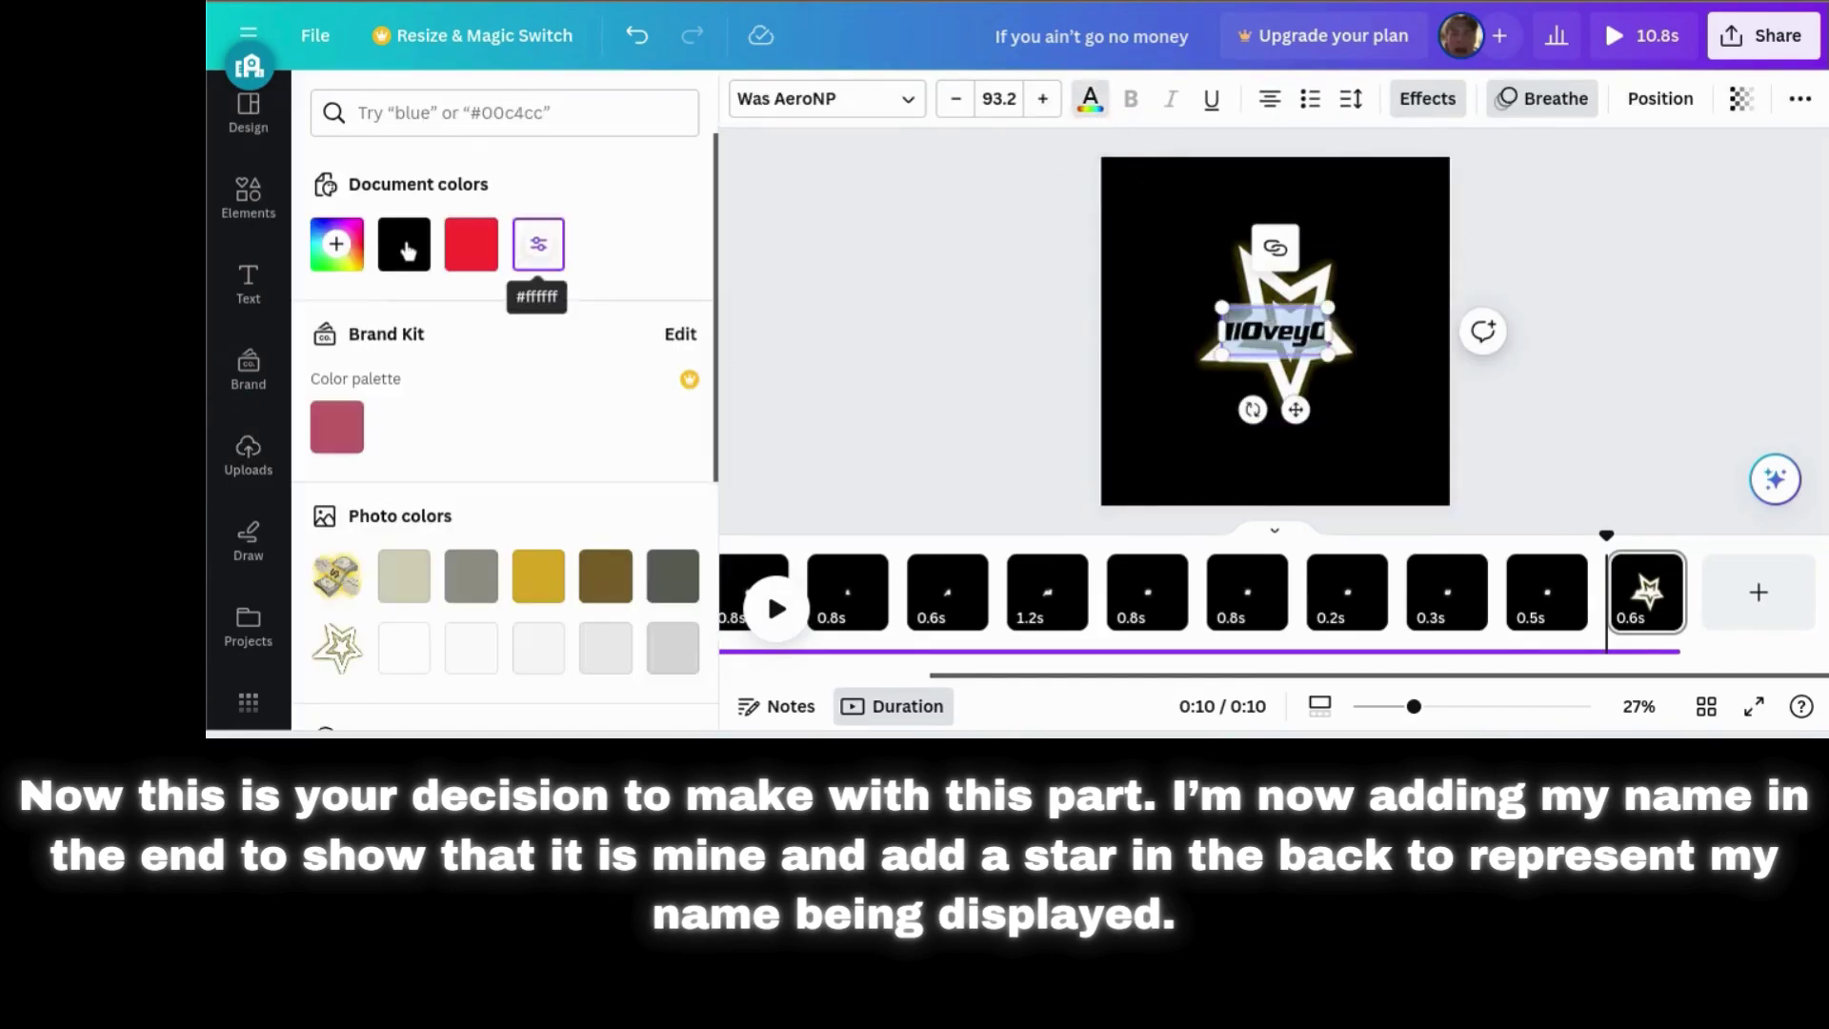
left_click(404, 244)
left_click_drag(1280, 289, 1267, 283)
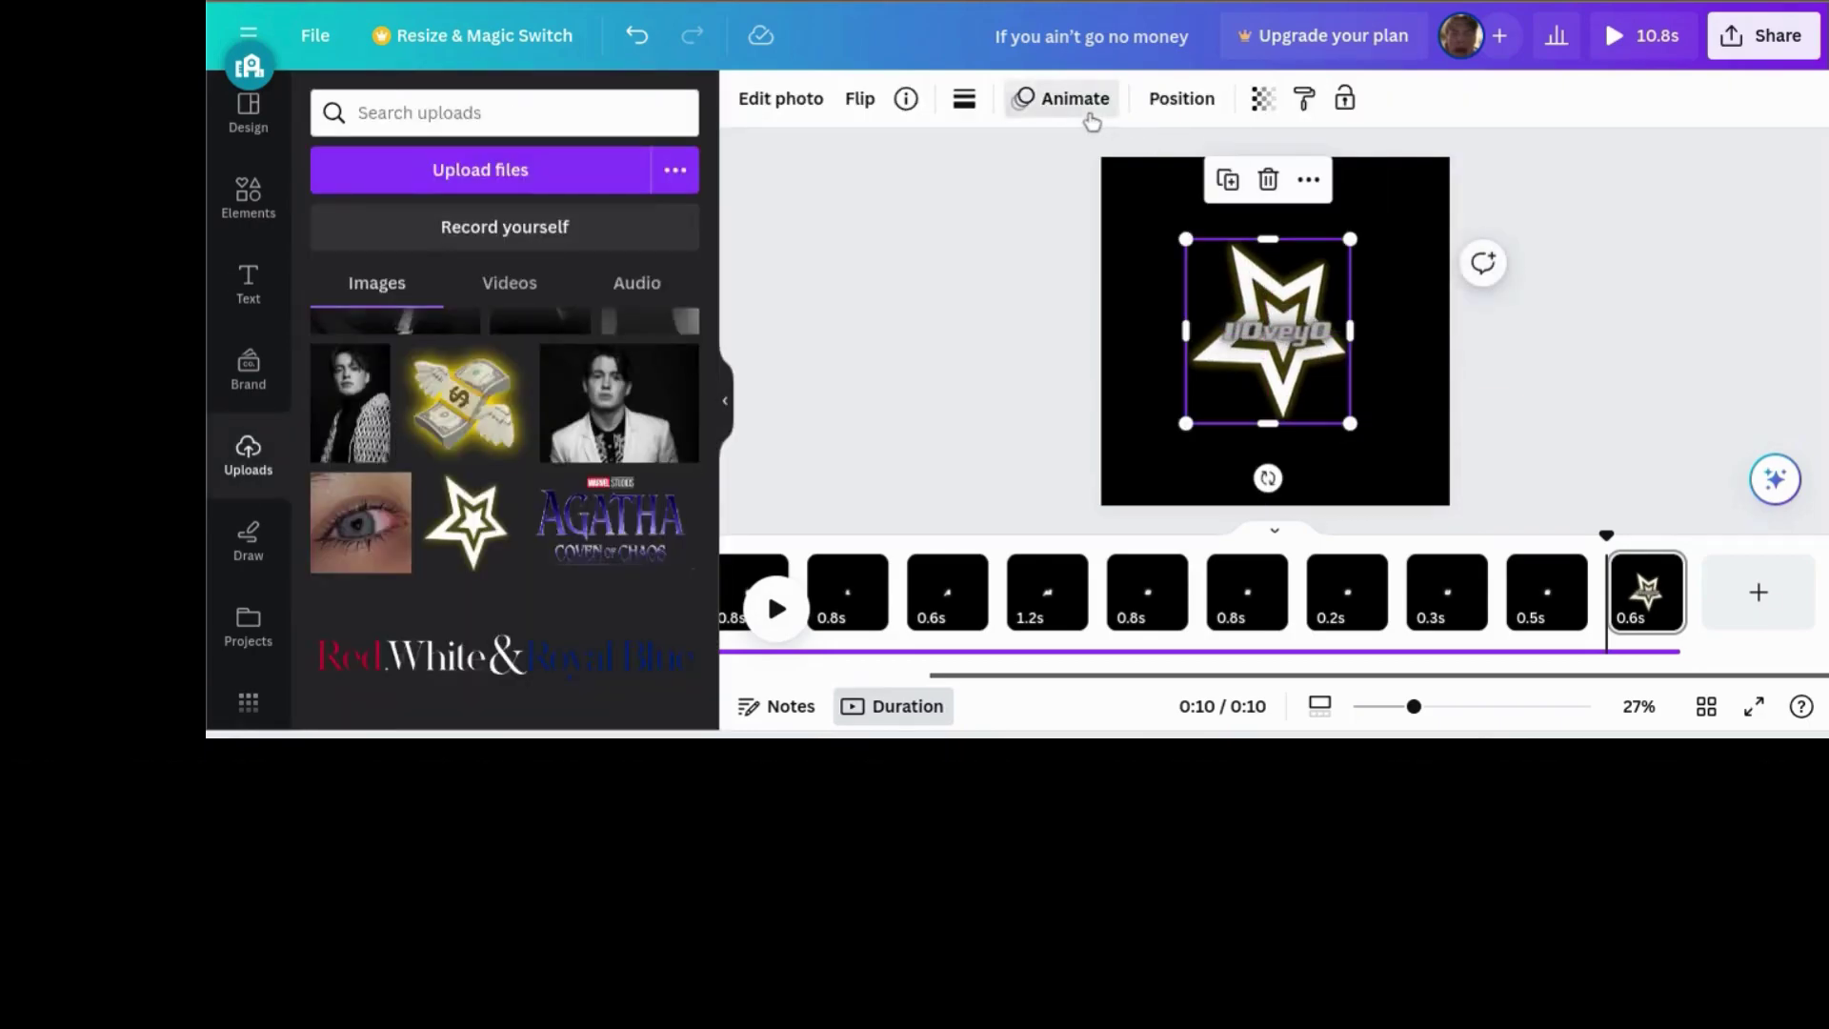
left_click(1092, 118)
left_click(1092, 118)
left_click(1048, 188)
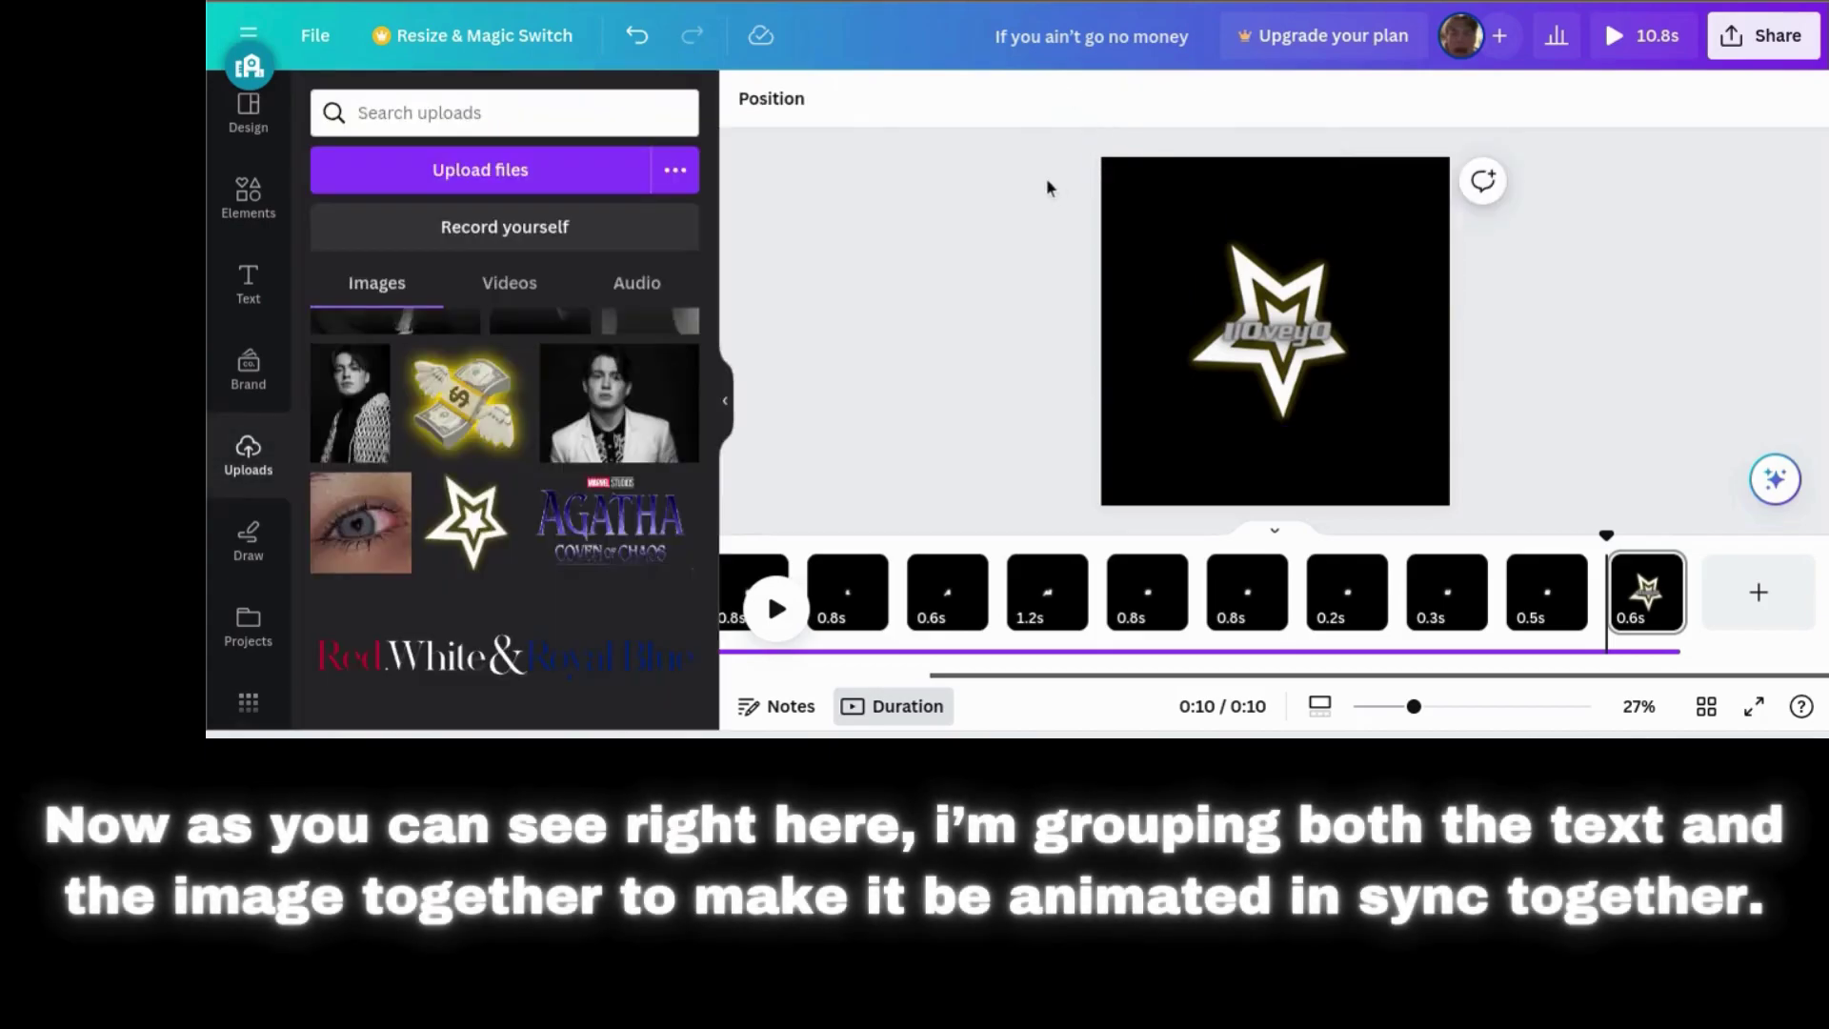
left_click_drag(1047, 188, 1416, 445)
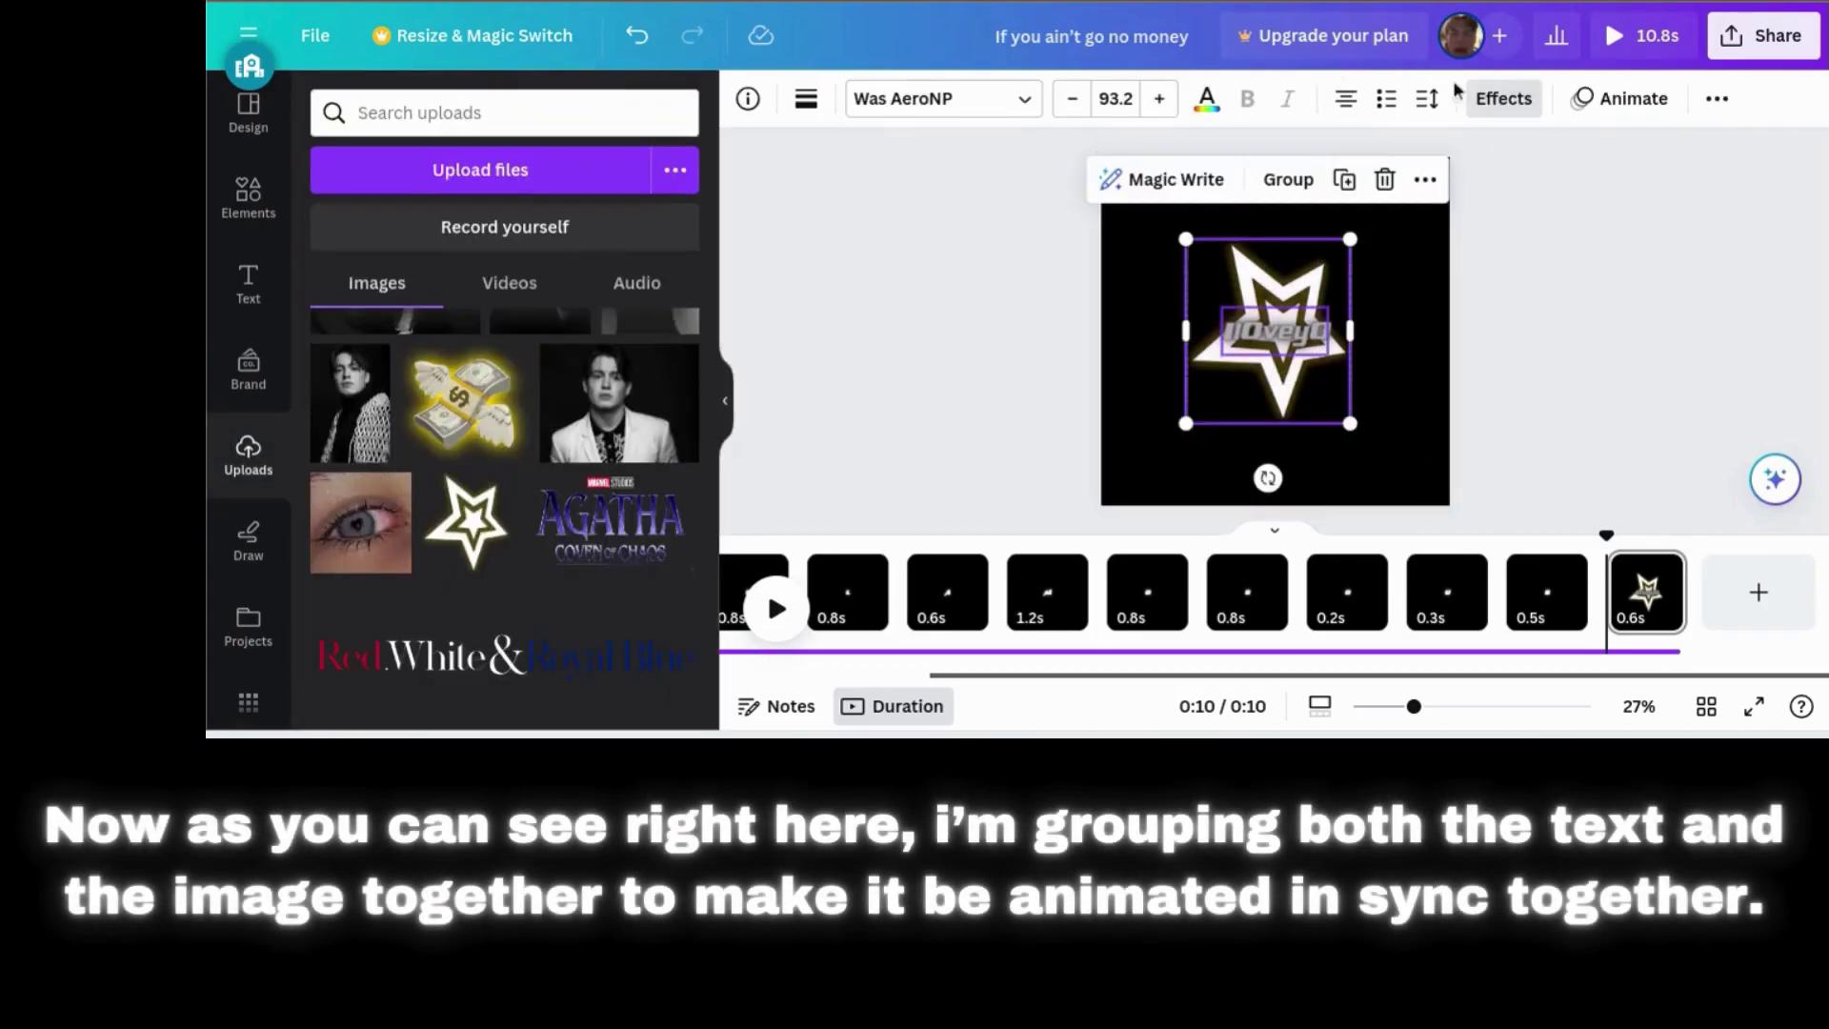
left_click(1624, 98)
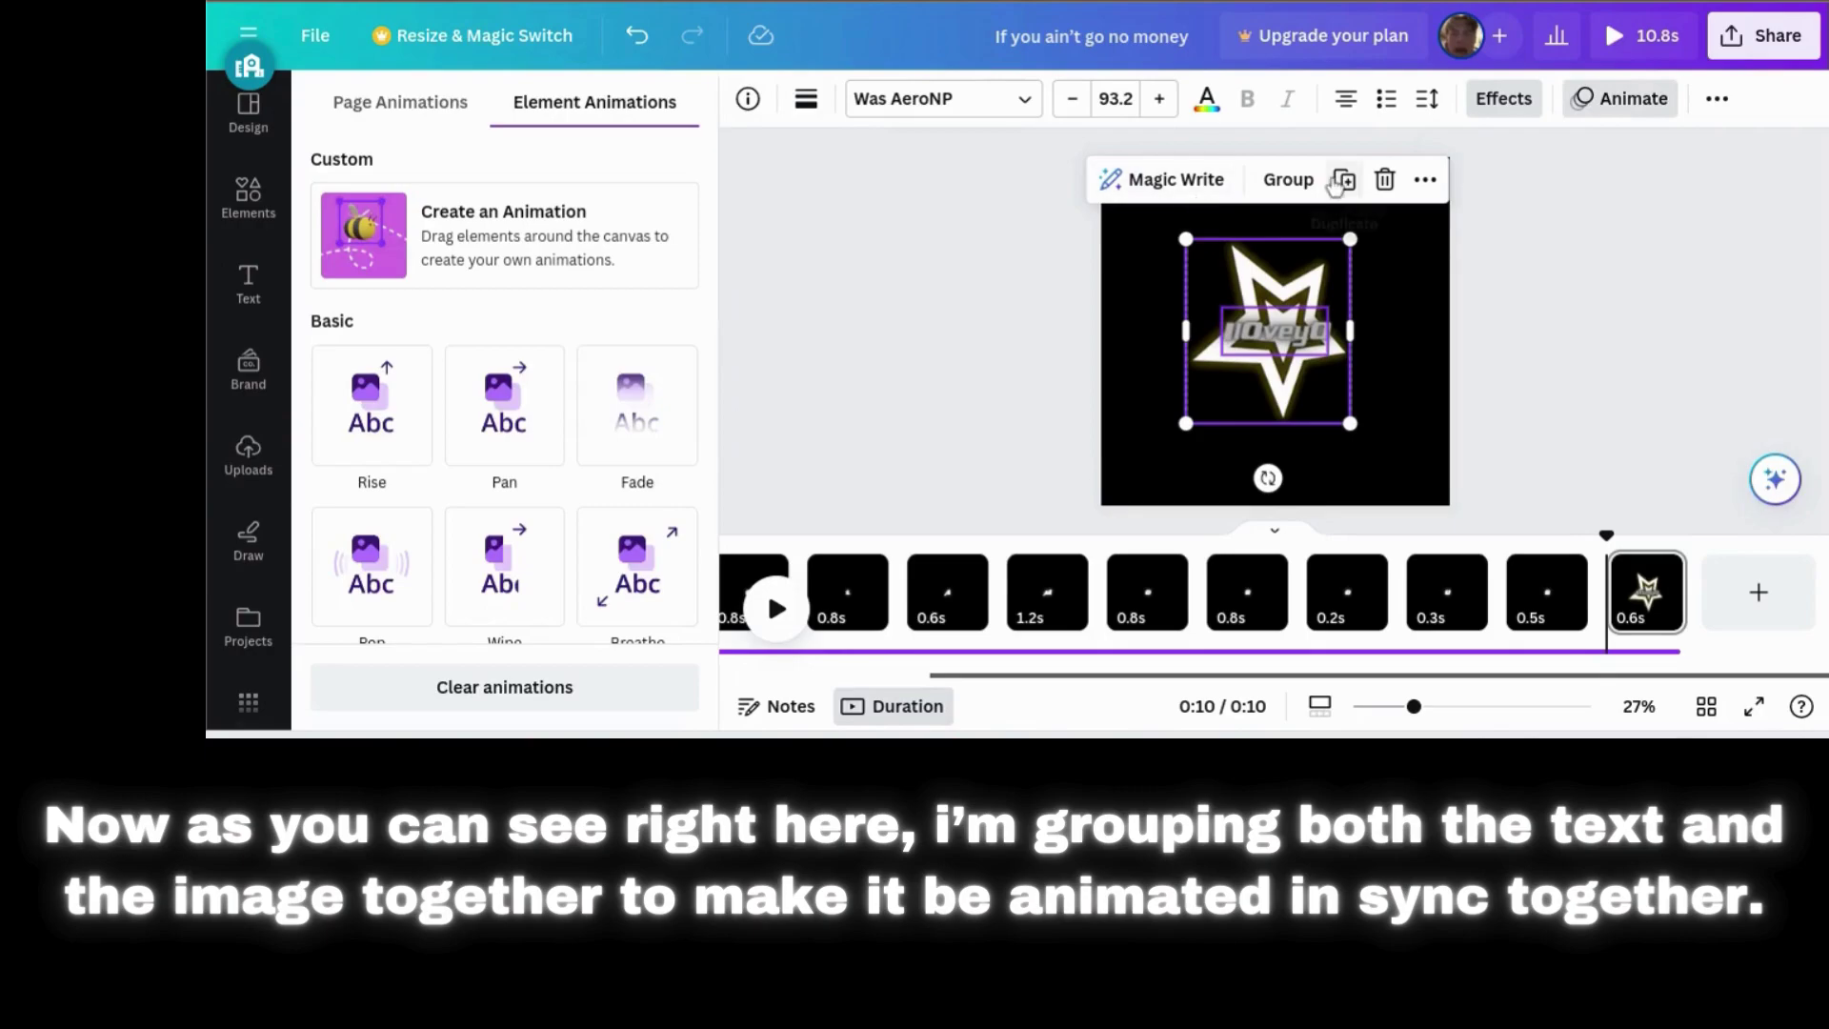
left_click(1341, 180)
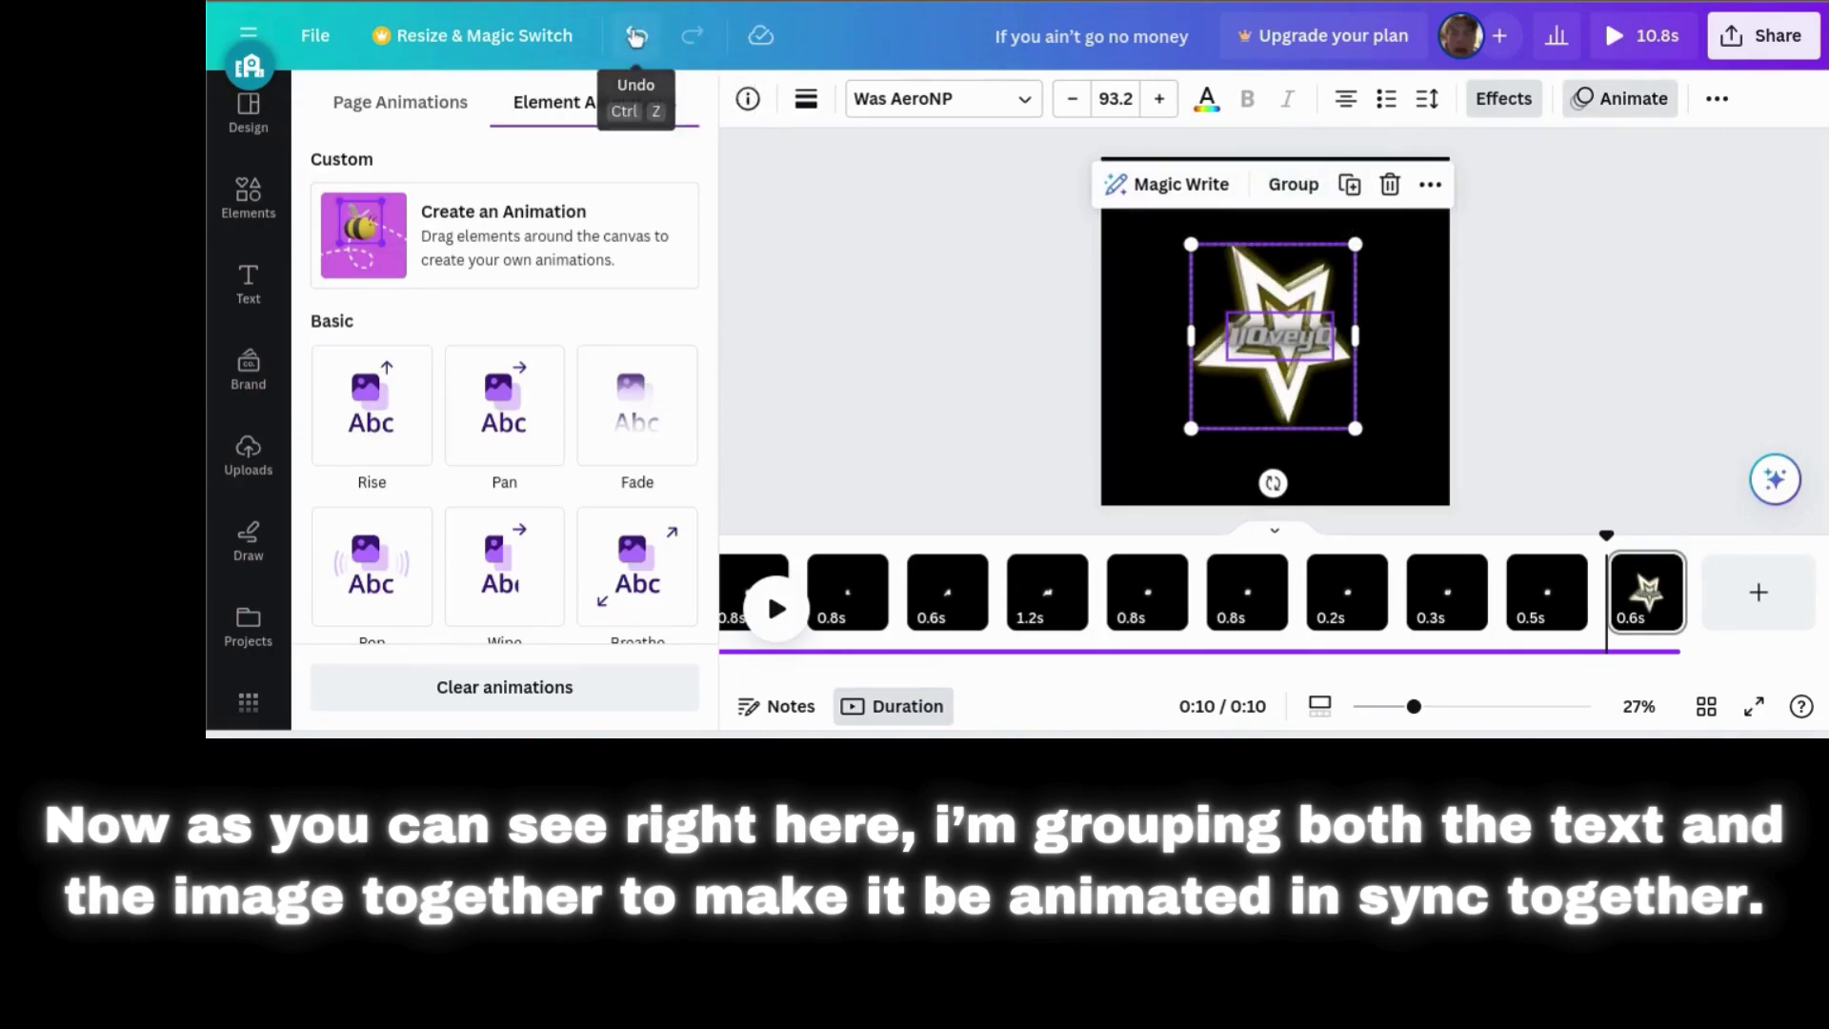
left_click(636, 36)
left_click(1200, 253)
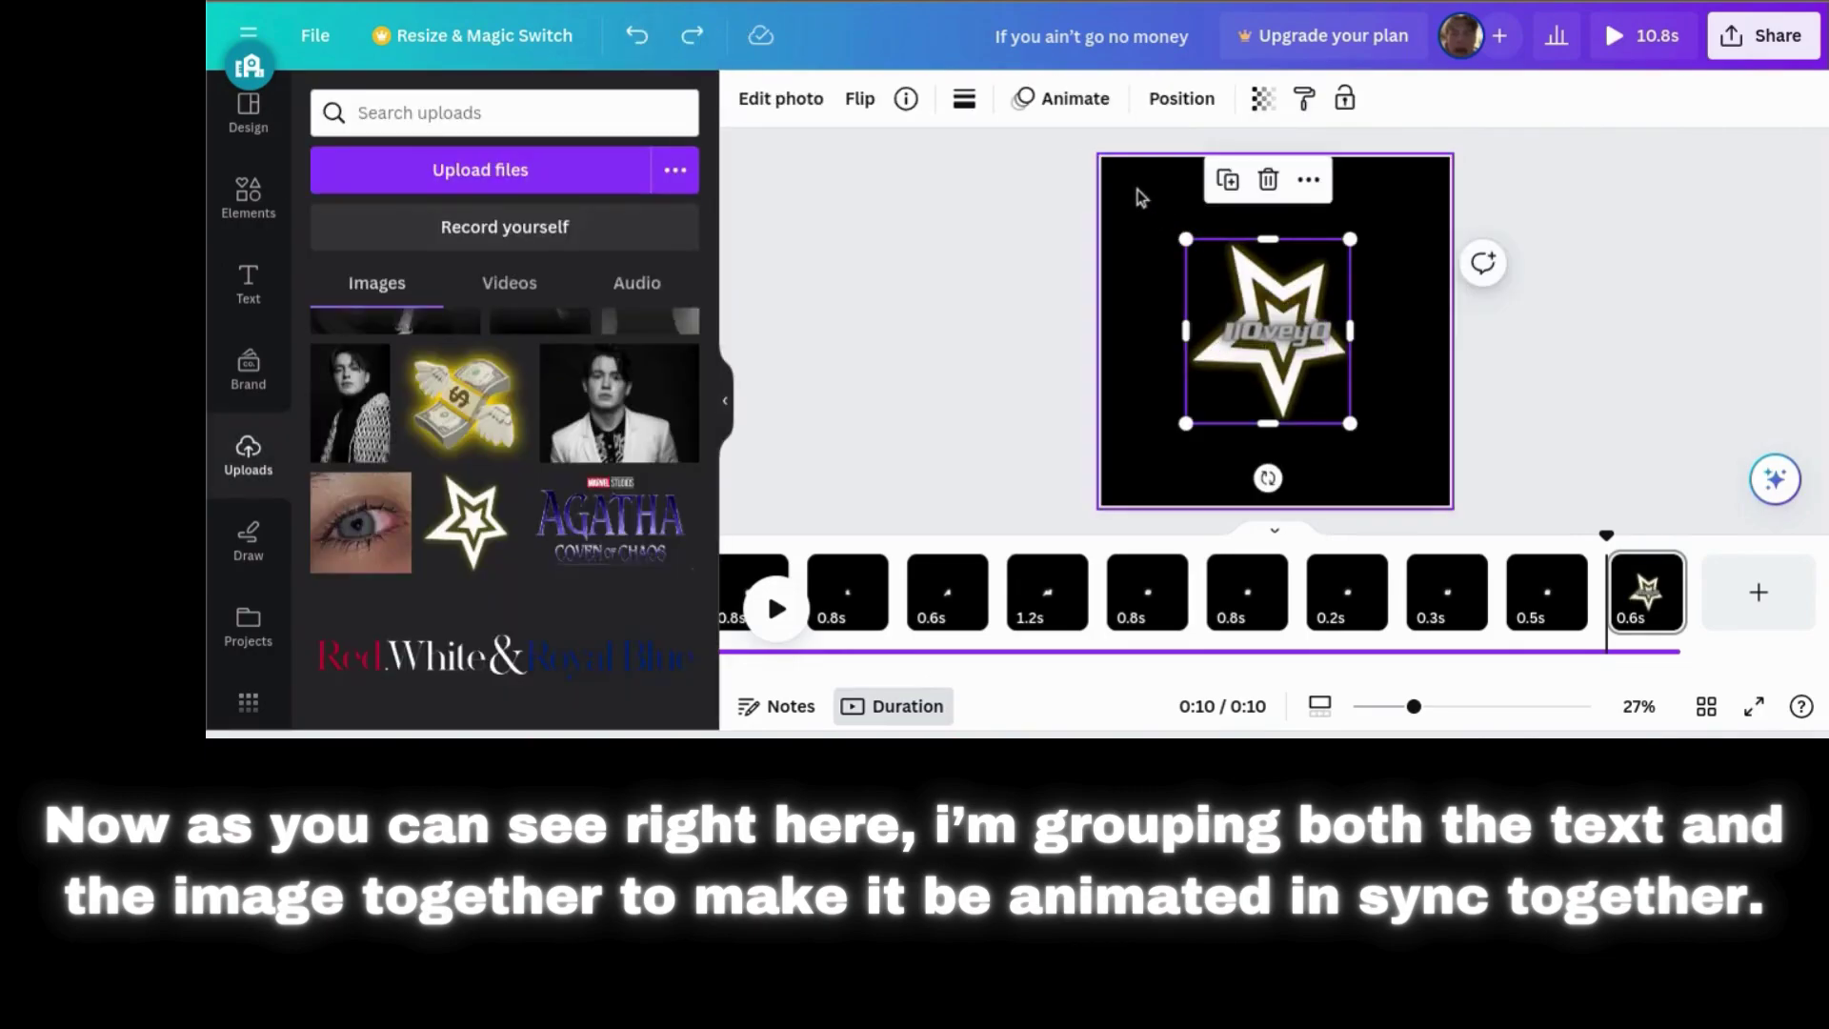
- Group the name text with the star image on the last page and apply the Breathe animation plus the Wiggle effect to the group
left_click_drag(1140, 197, 1392, 472)
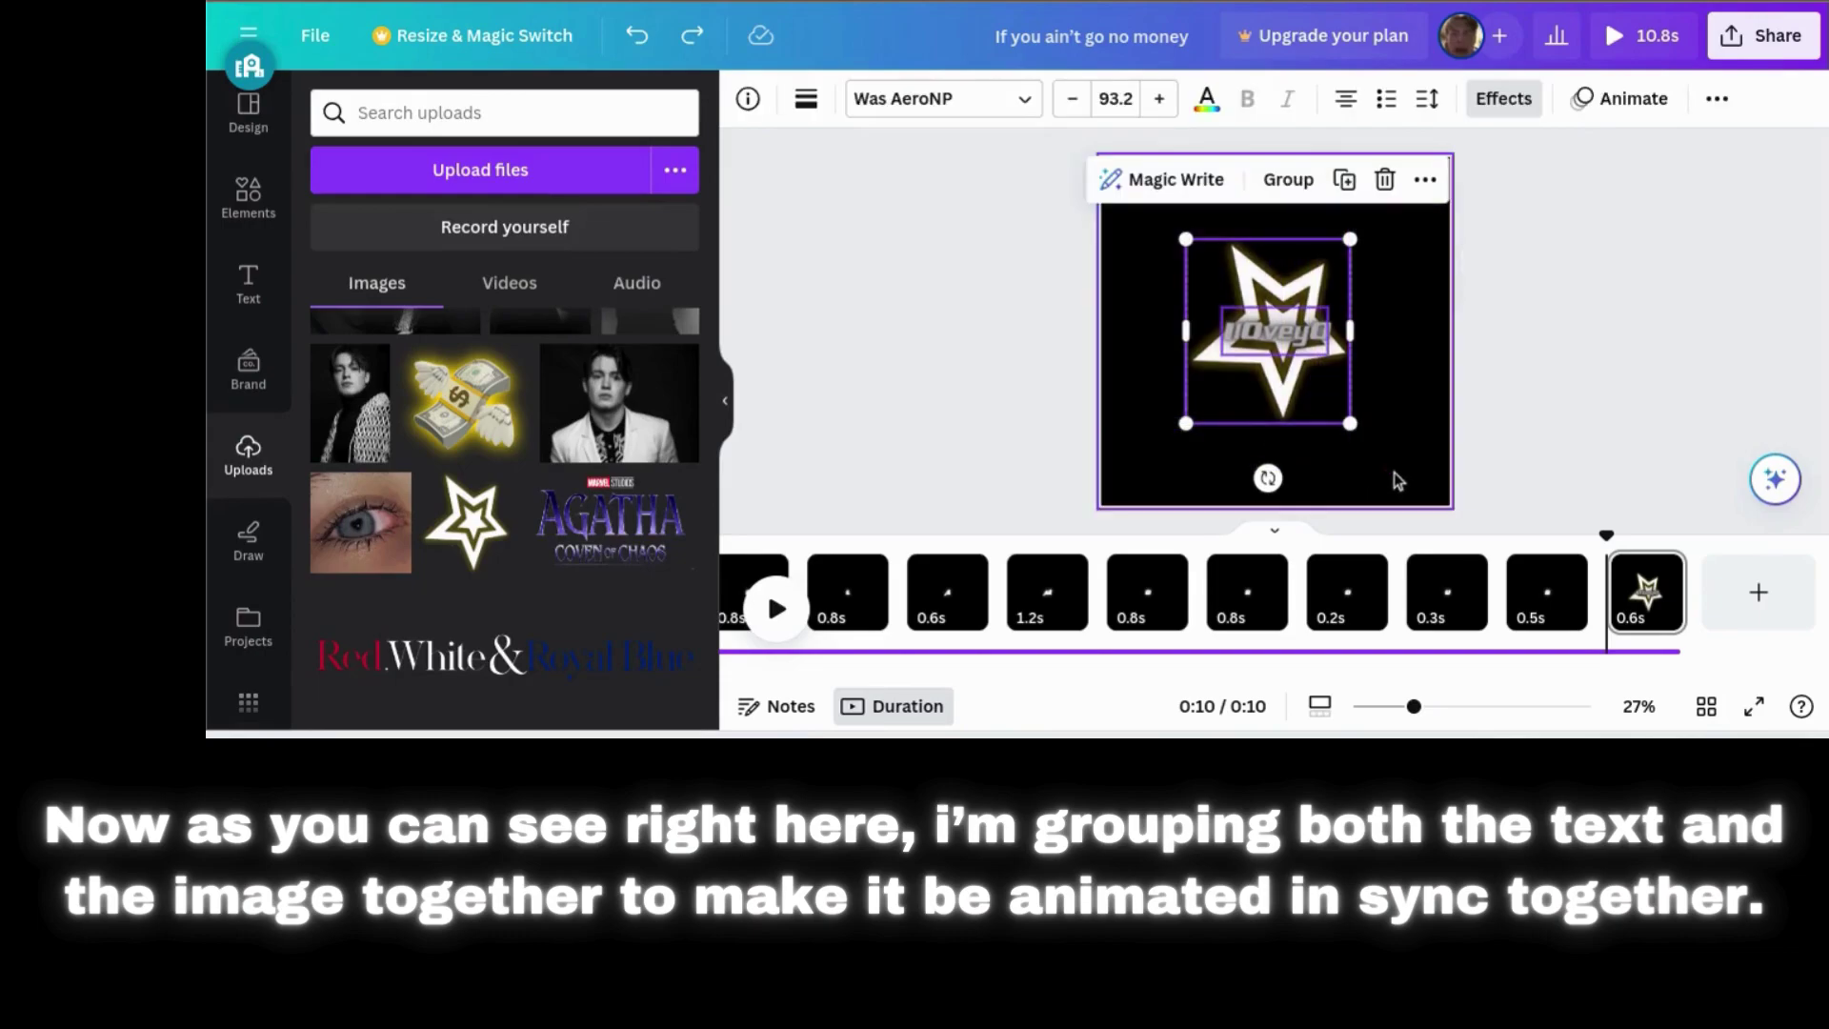
left_click(1281, 178)
left_click(1534, 96)
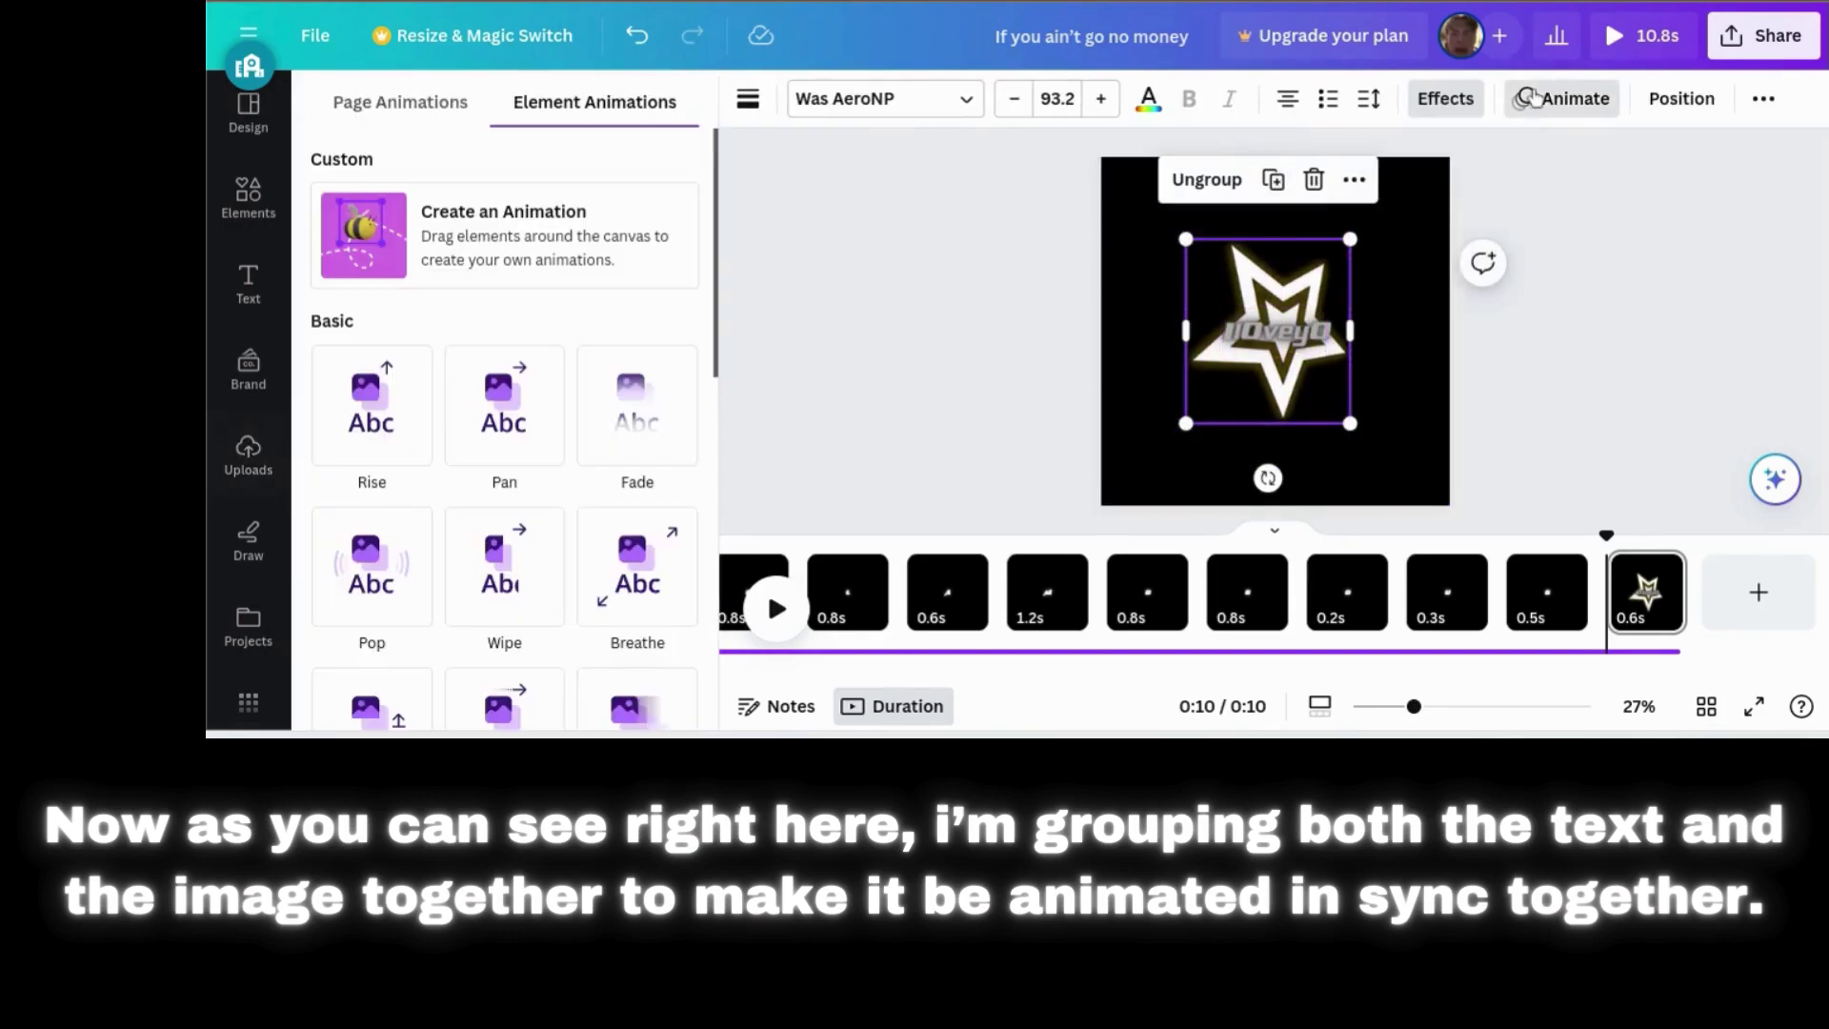
left_click(633, 572)
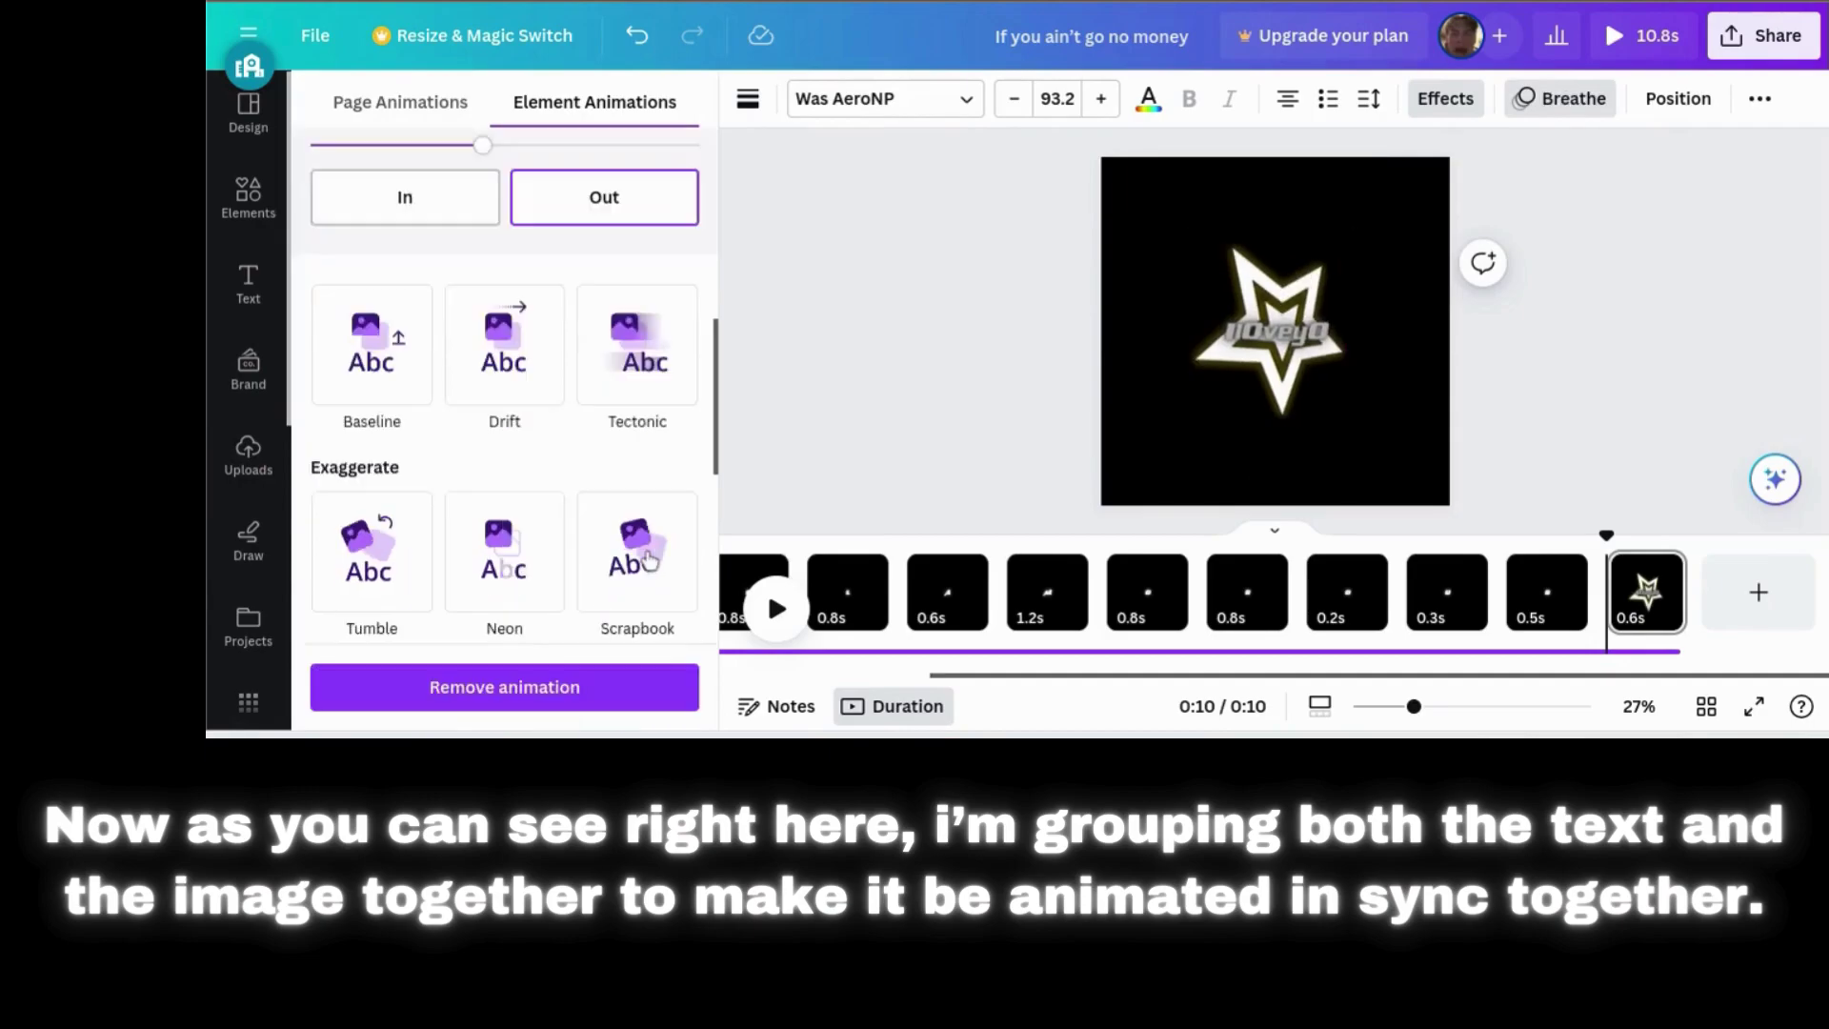
scroll(429, 557, "down", 5)
left_click(417, 558)
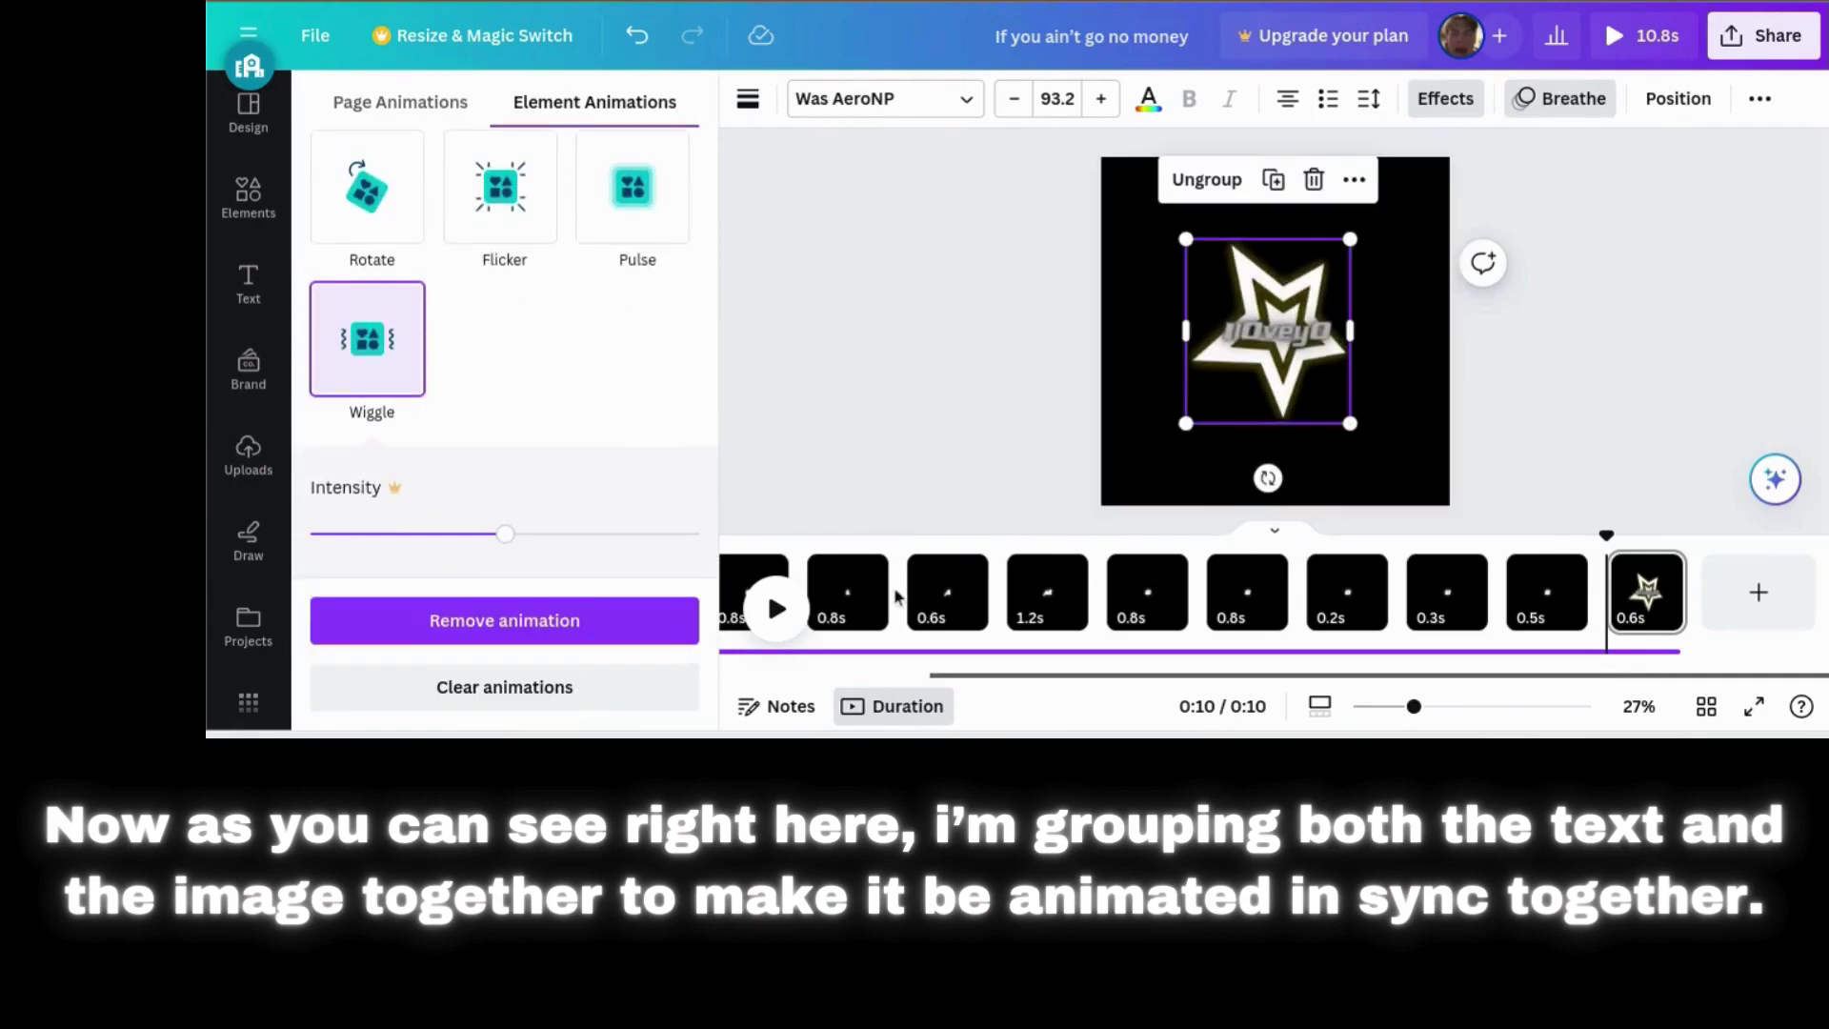
- Play the whole video from the first page to check that the words are in sync with the audio
scroll(895, 598, "left", 3)
left_click(821, 594)
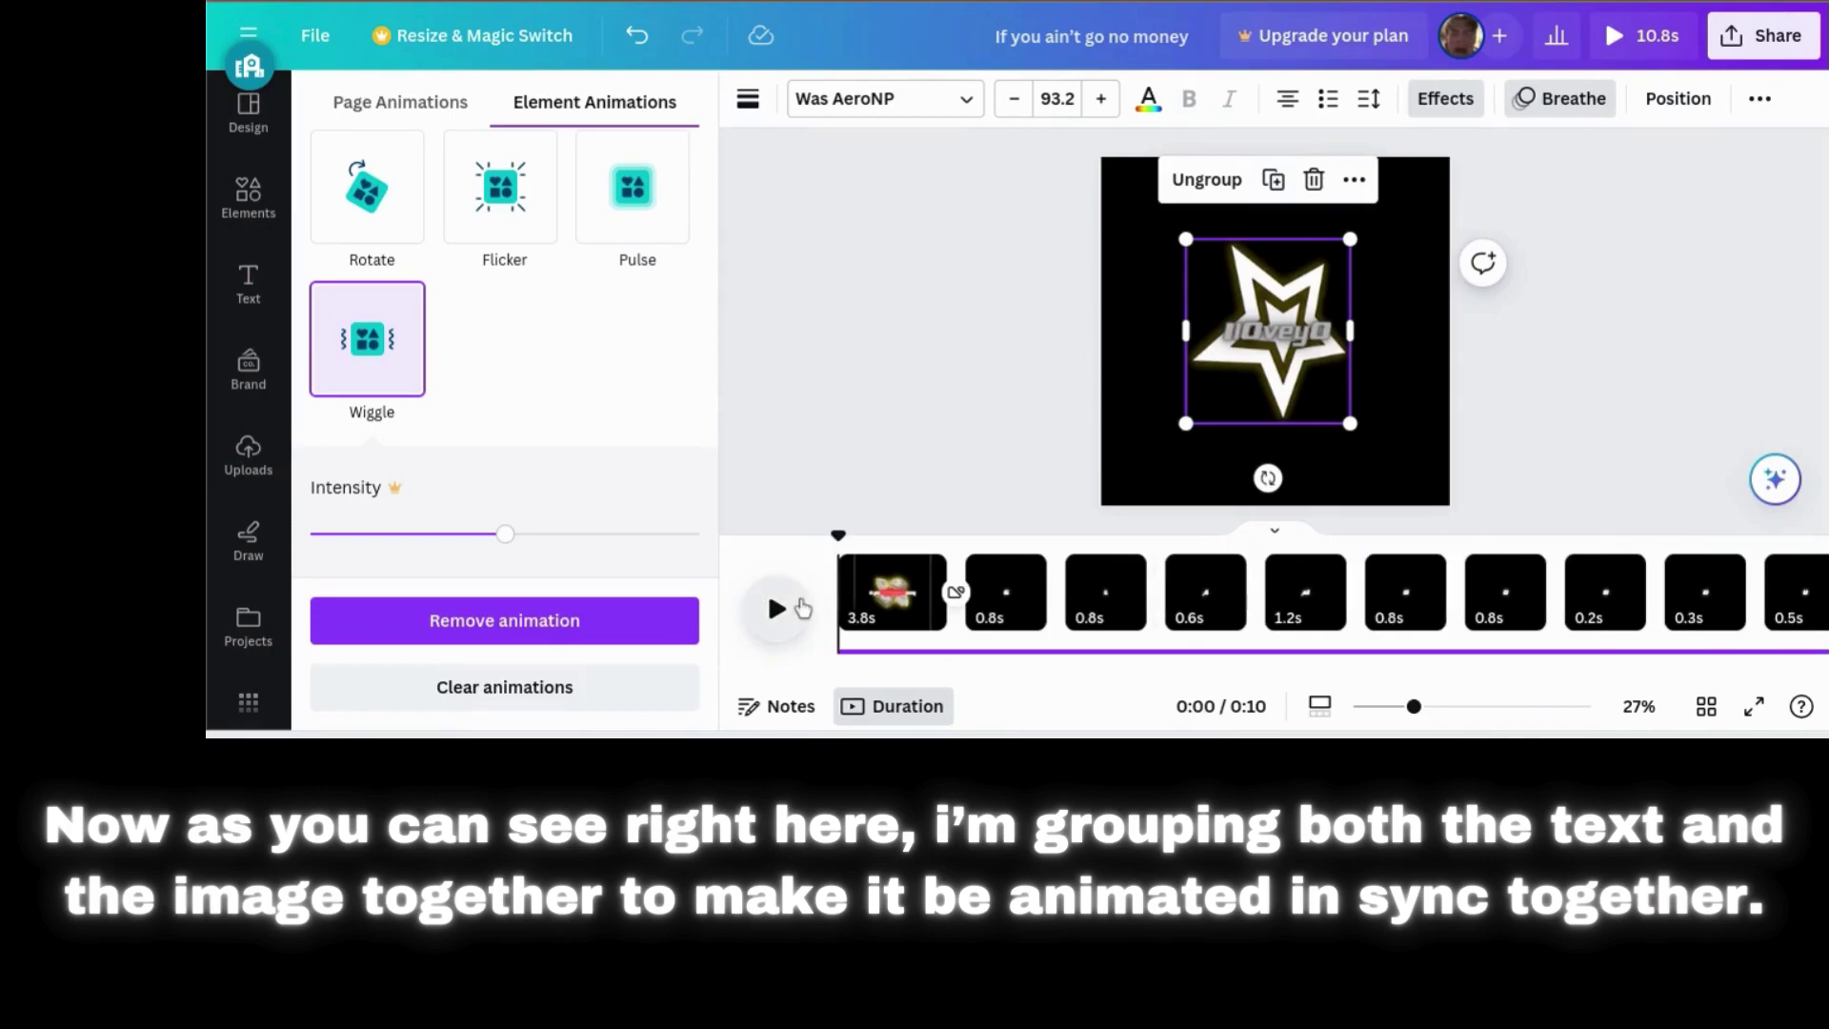
left_click(801, 607)
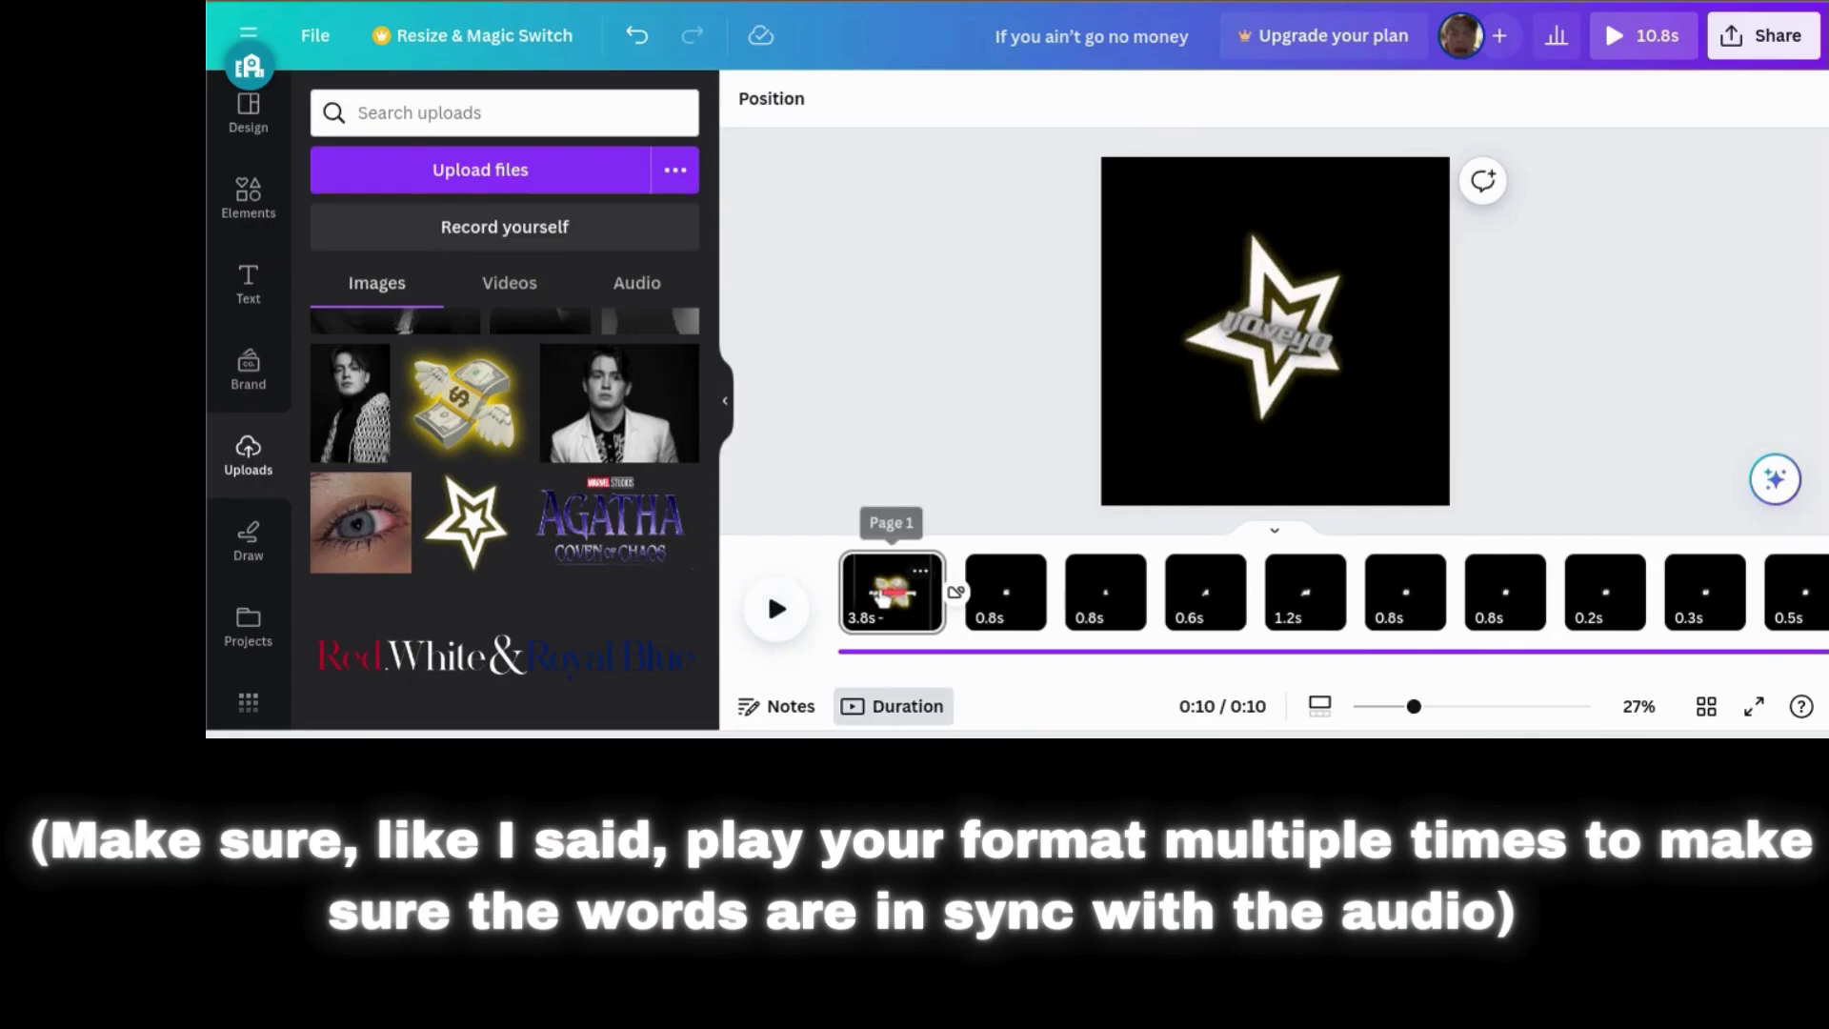
- Add the portrait photo with the white jacket from the uploads to the letter G page and make it the page background
left_click(987, 592)
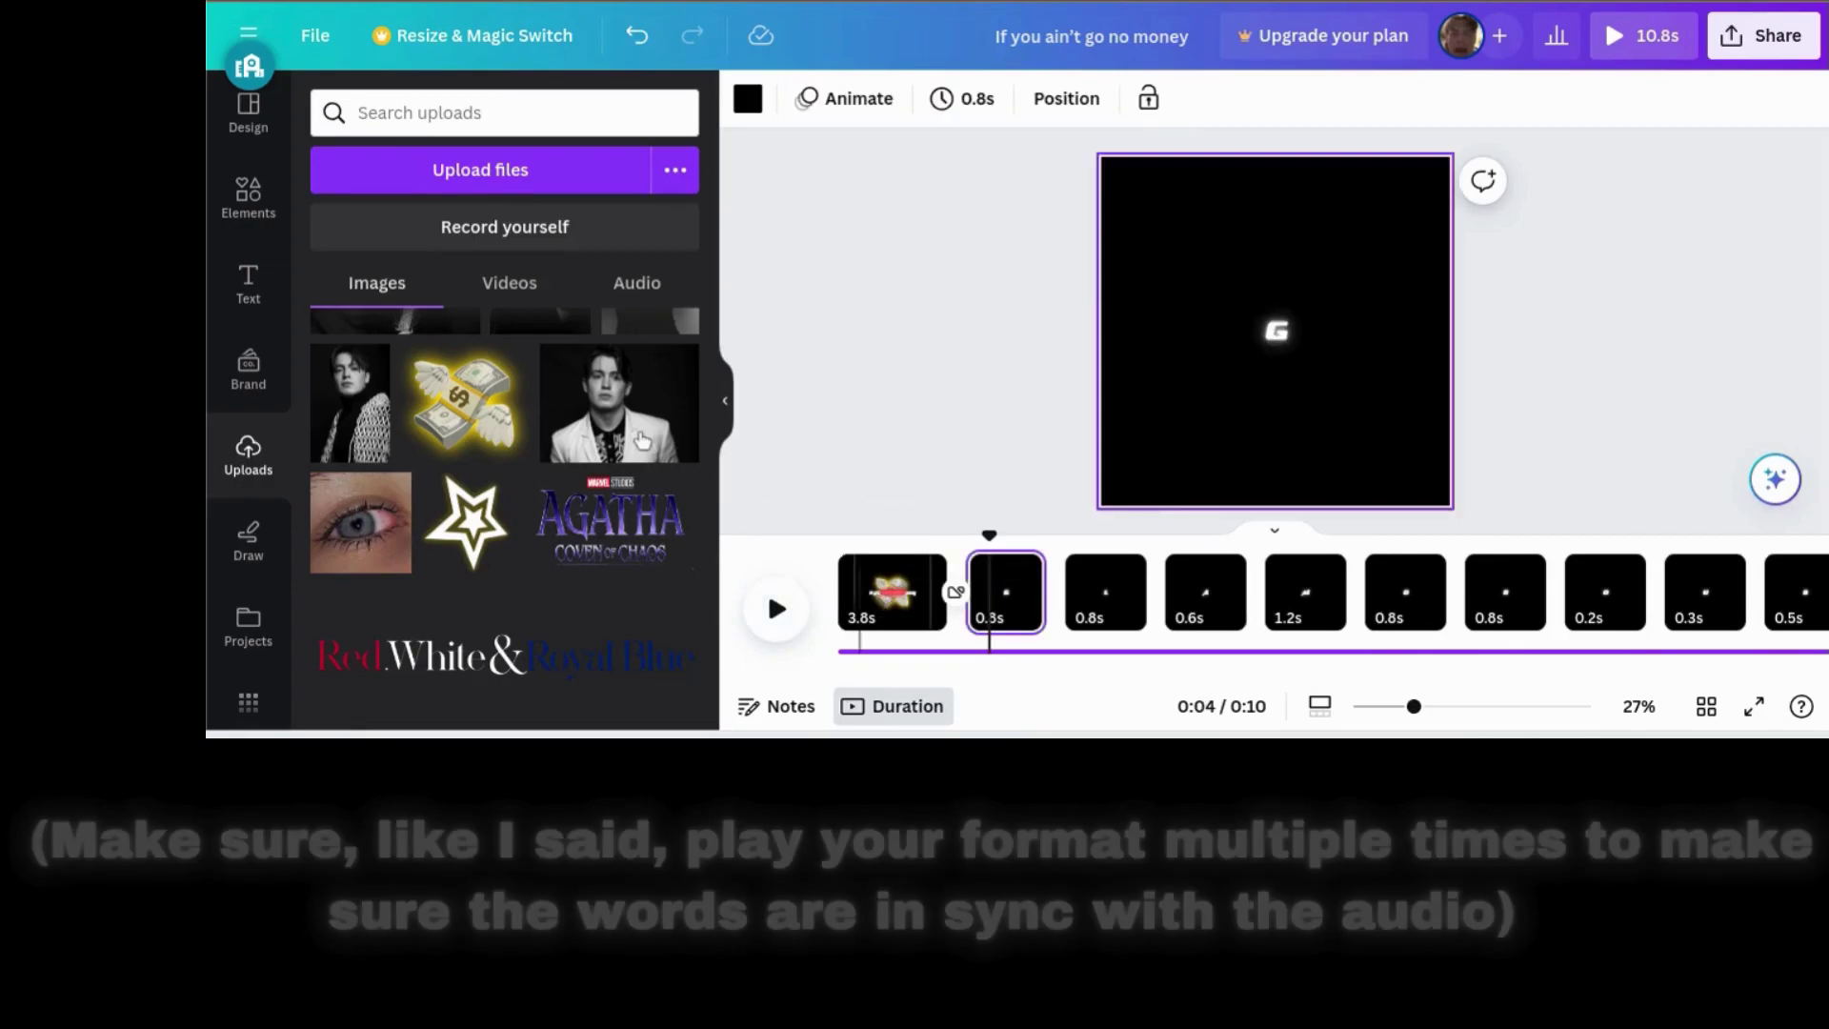
left_click(638, 434)
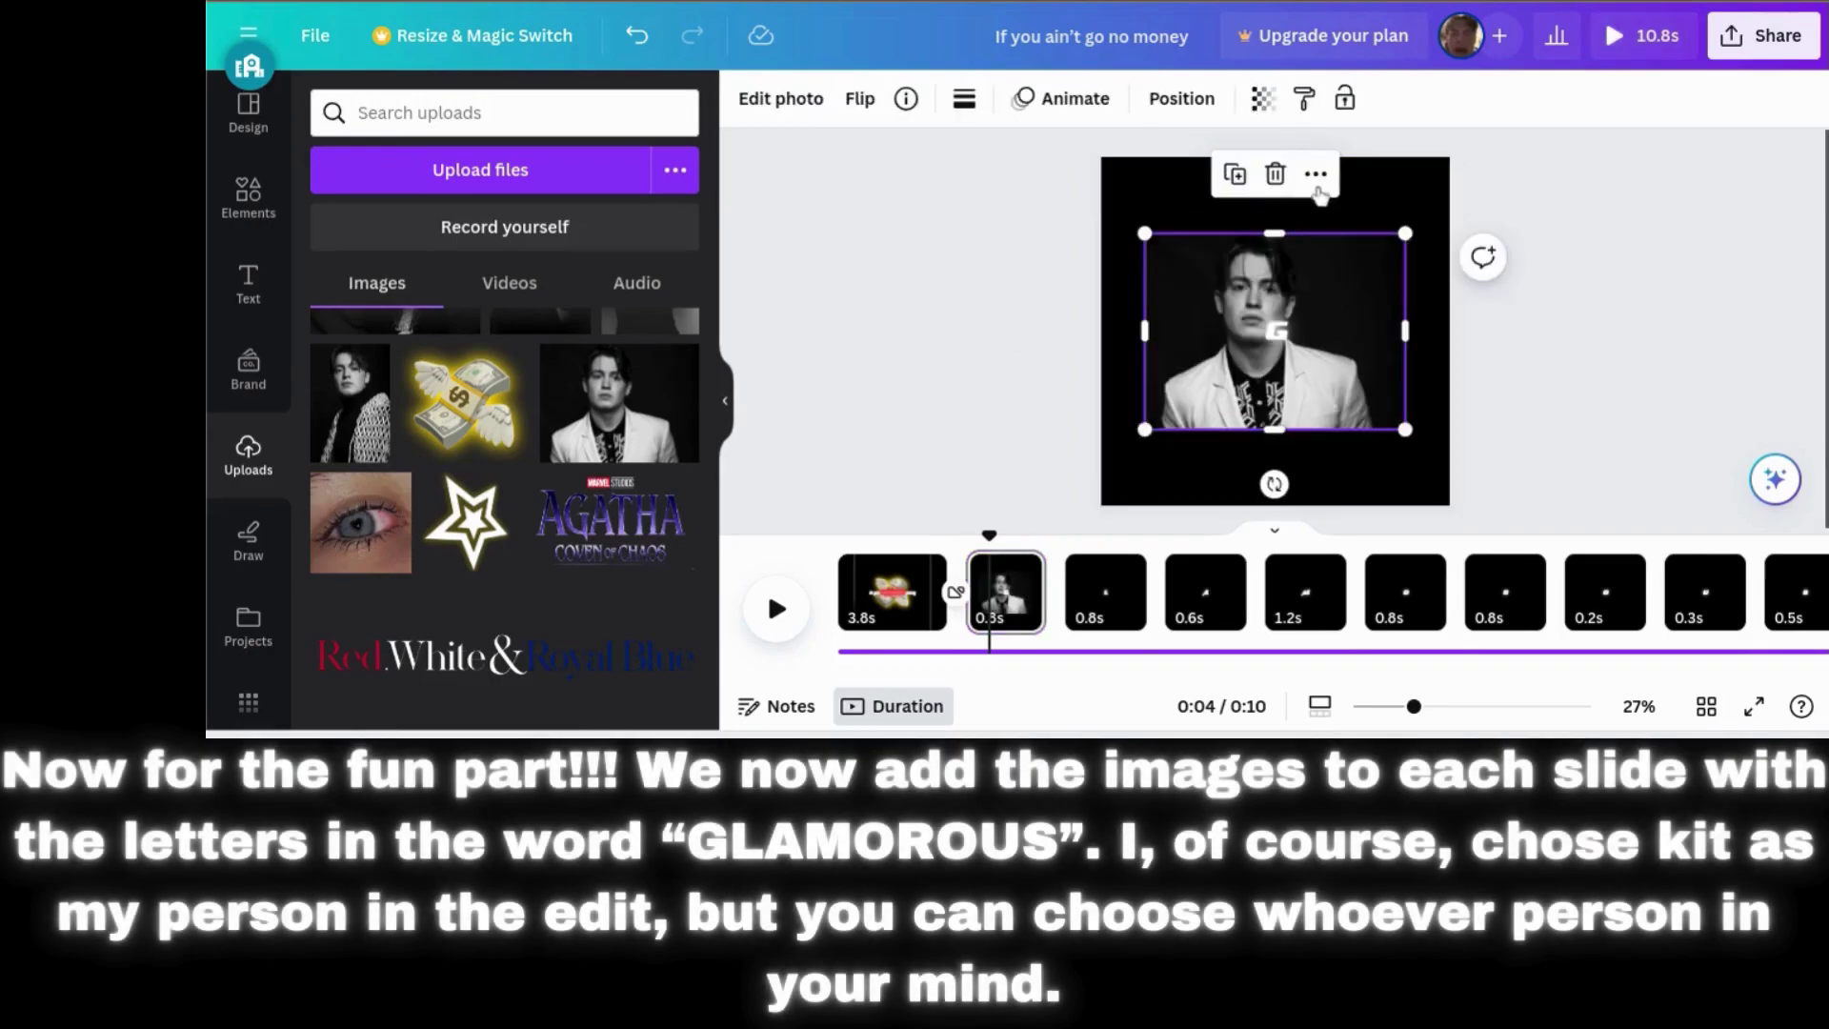
left_click(1316, 176)
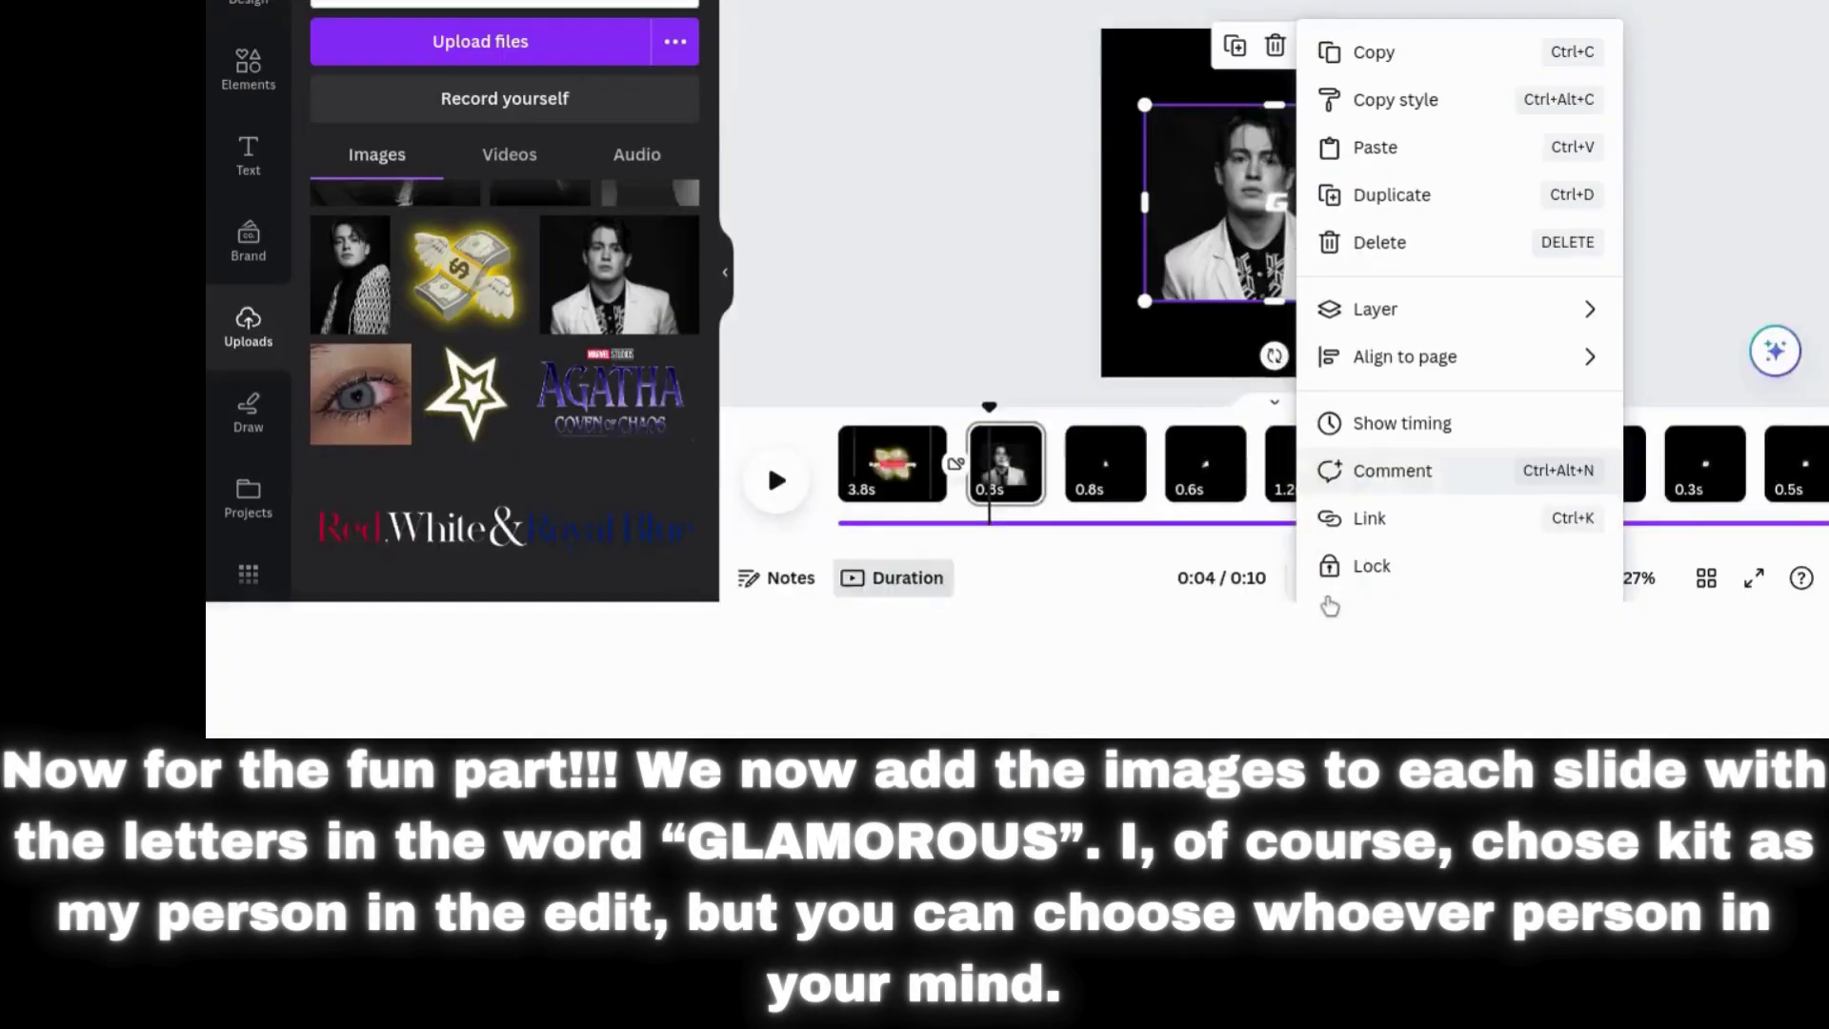
left_click(1330, 606)
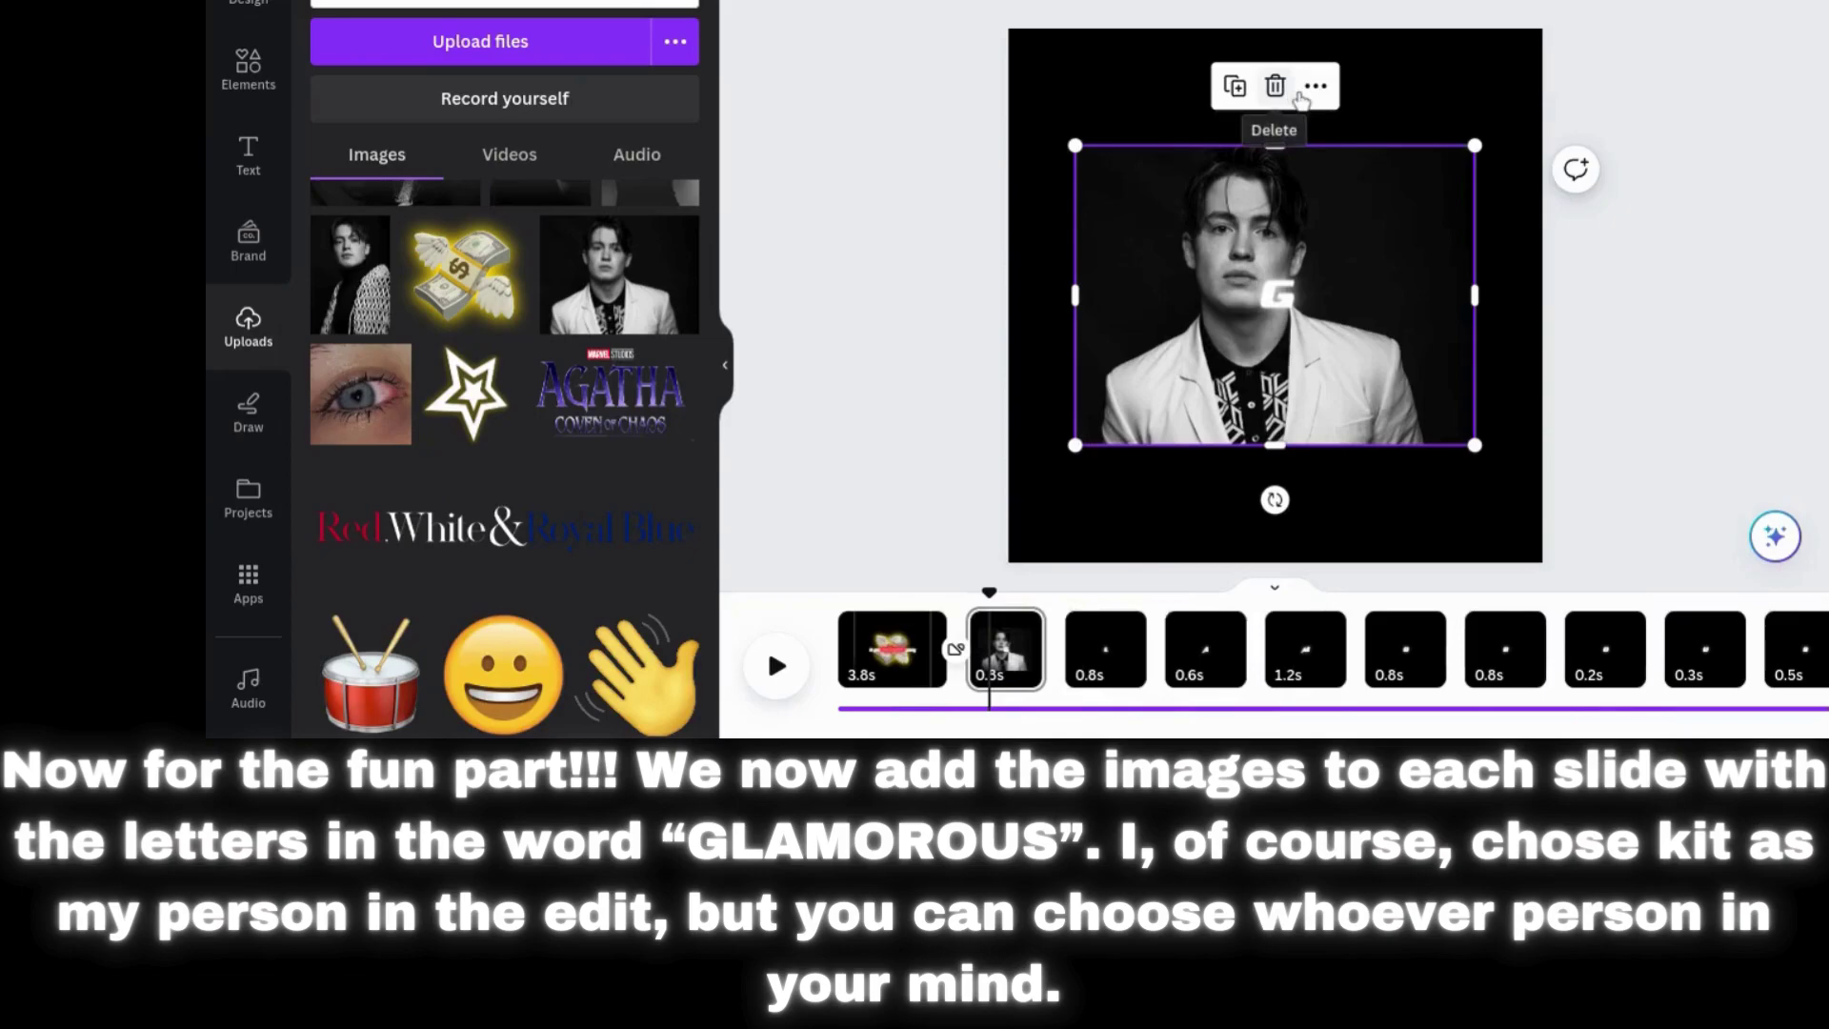
left_click(1315, 86)
left_click(1358, 698)
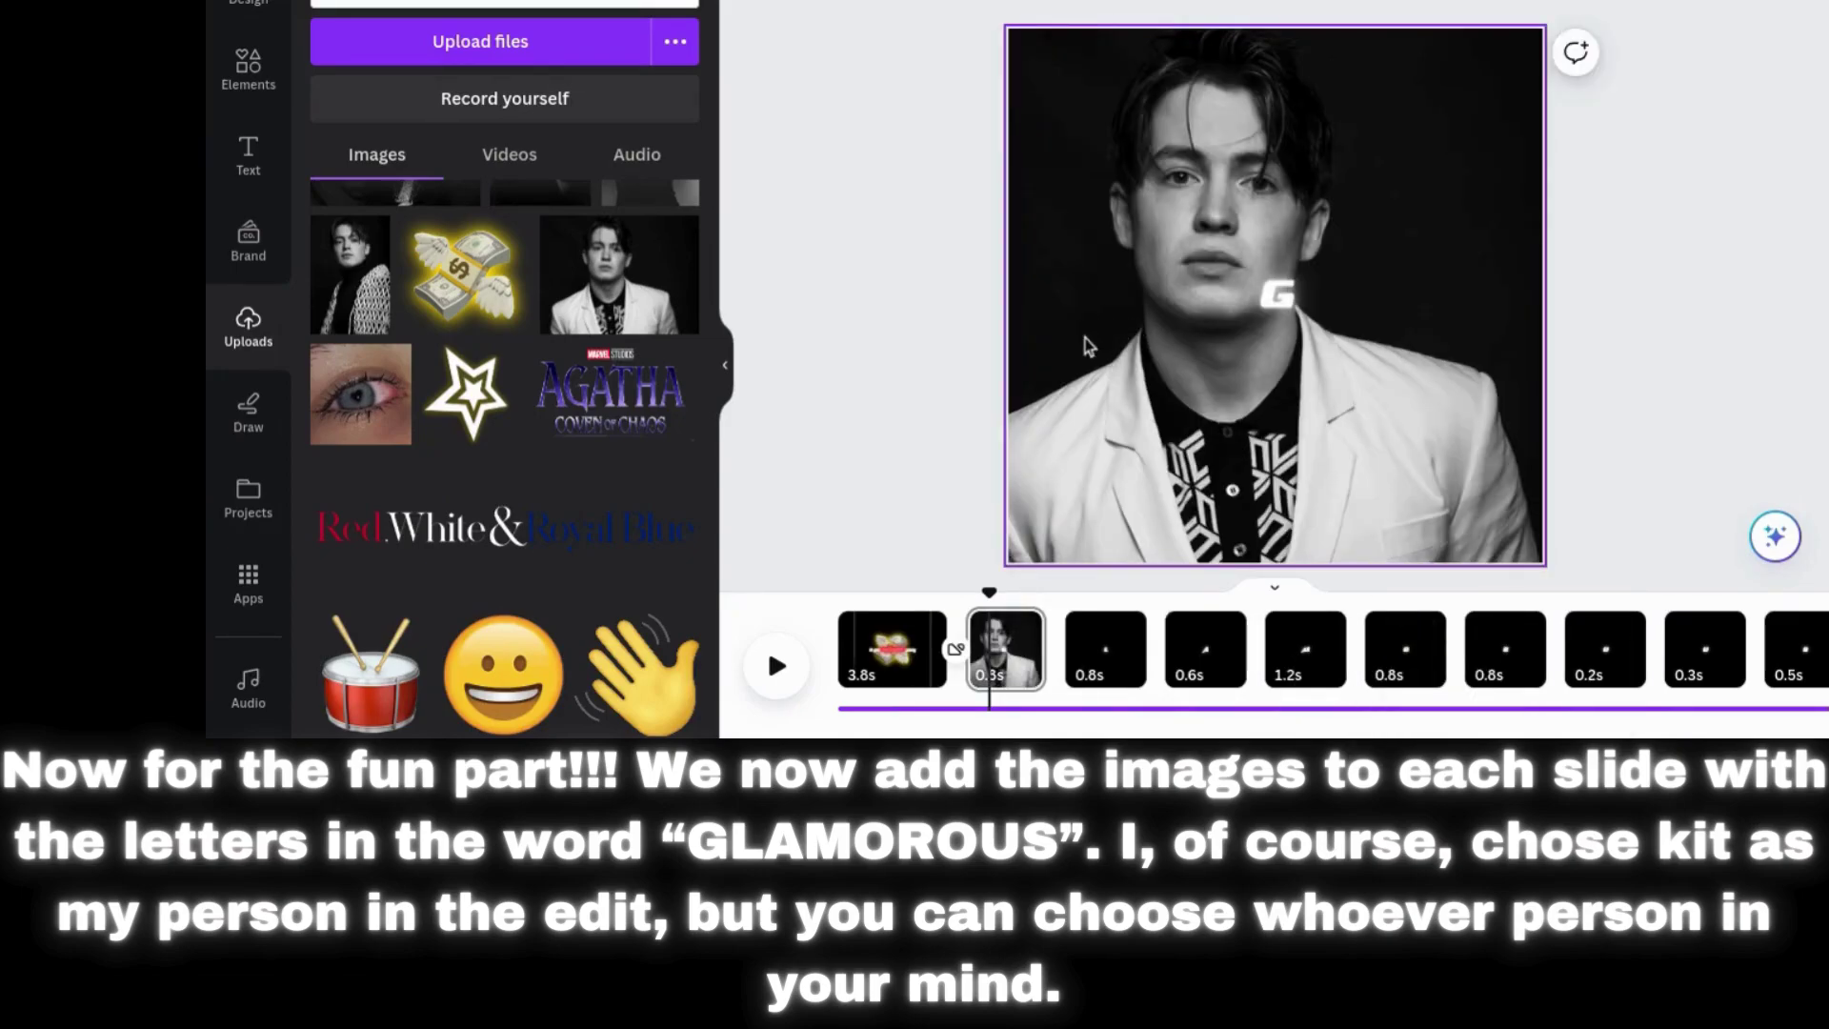
- Shift the G page's background photo to the right within its crop to centre the face behind the letter
double_click(1089, 345)
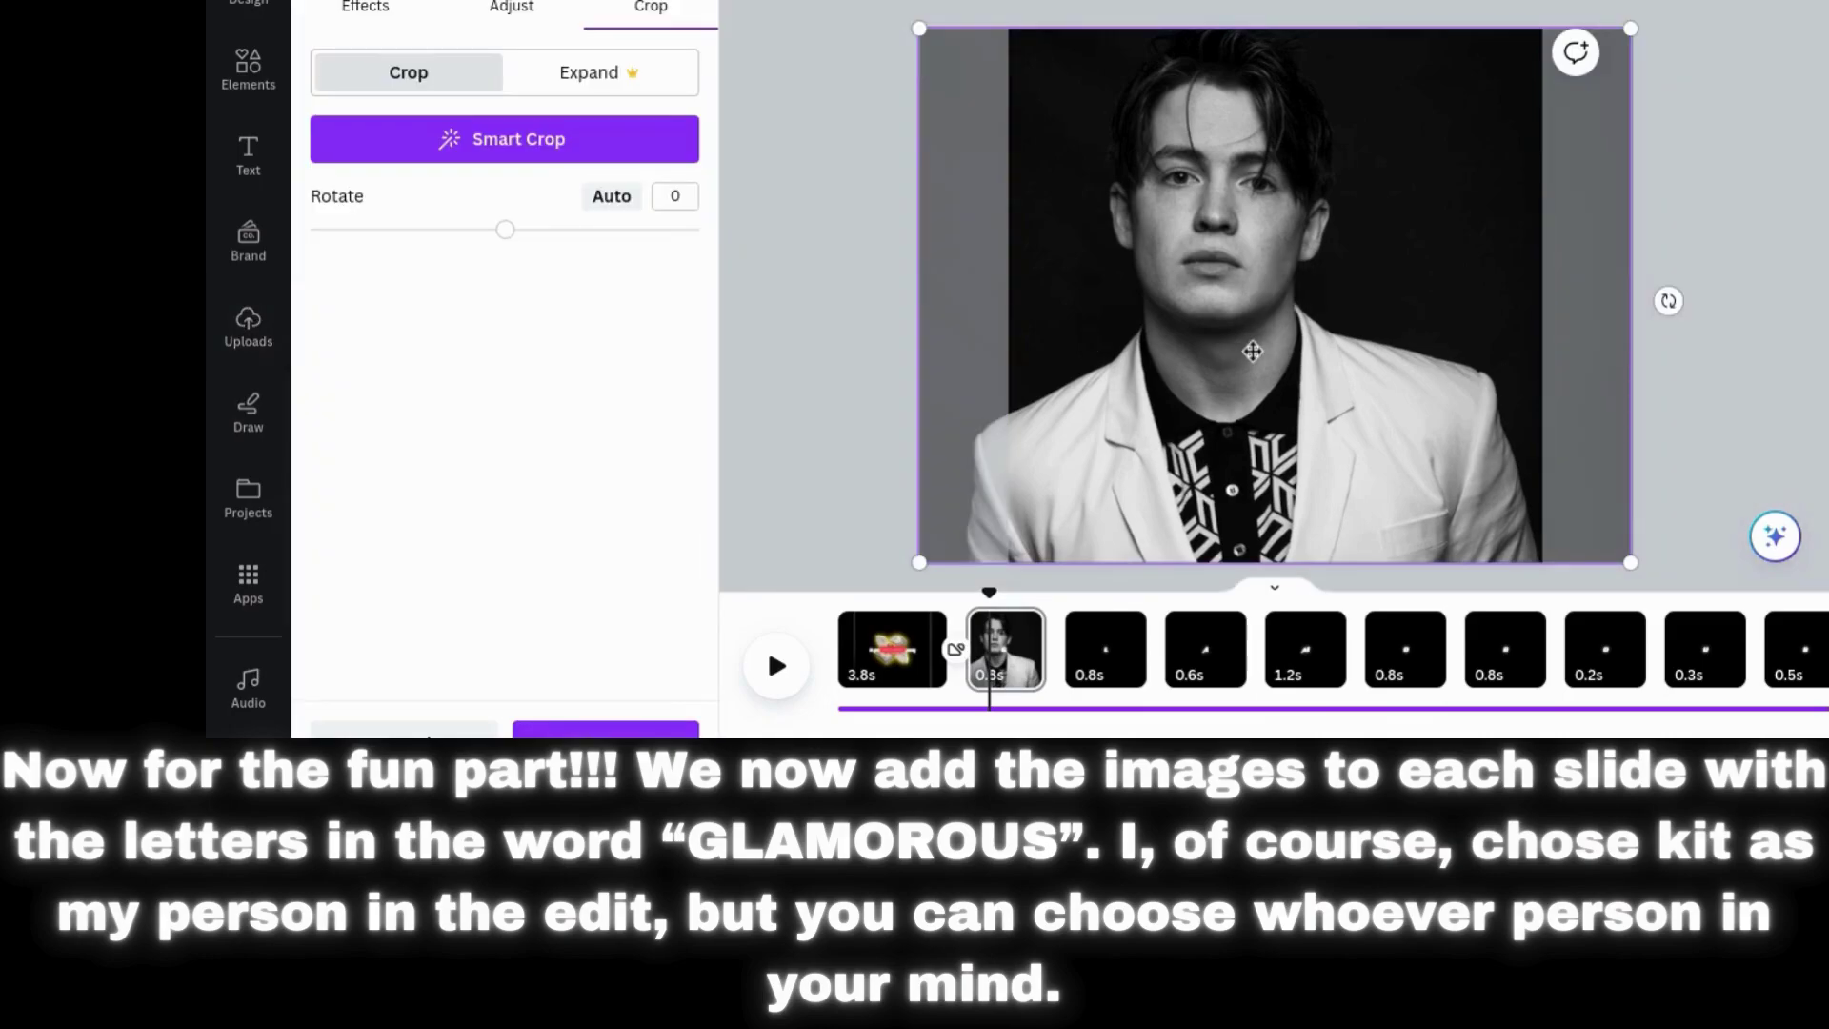
left_click_drag(1253, 351, 1259, 352)
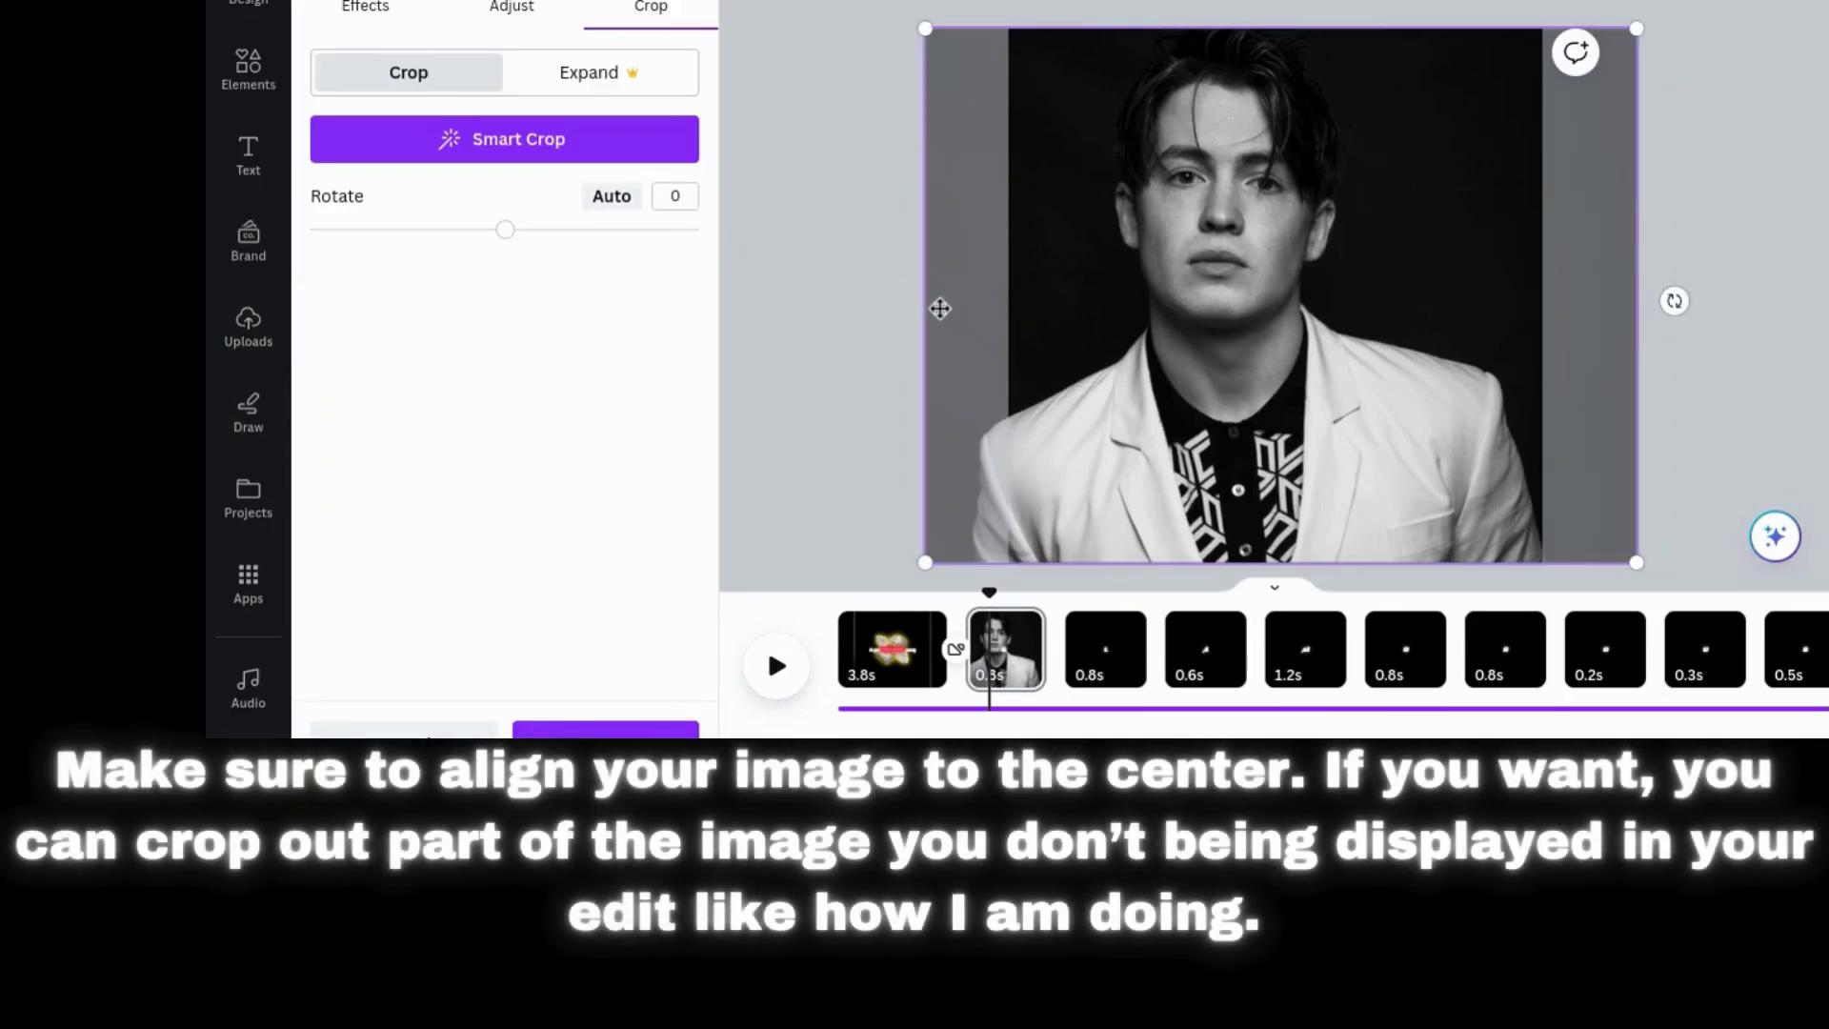
left_click_drag(950, 311, 1000, 315)
left_click(524, 729)
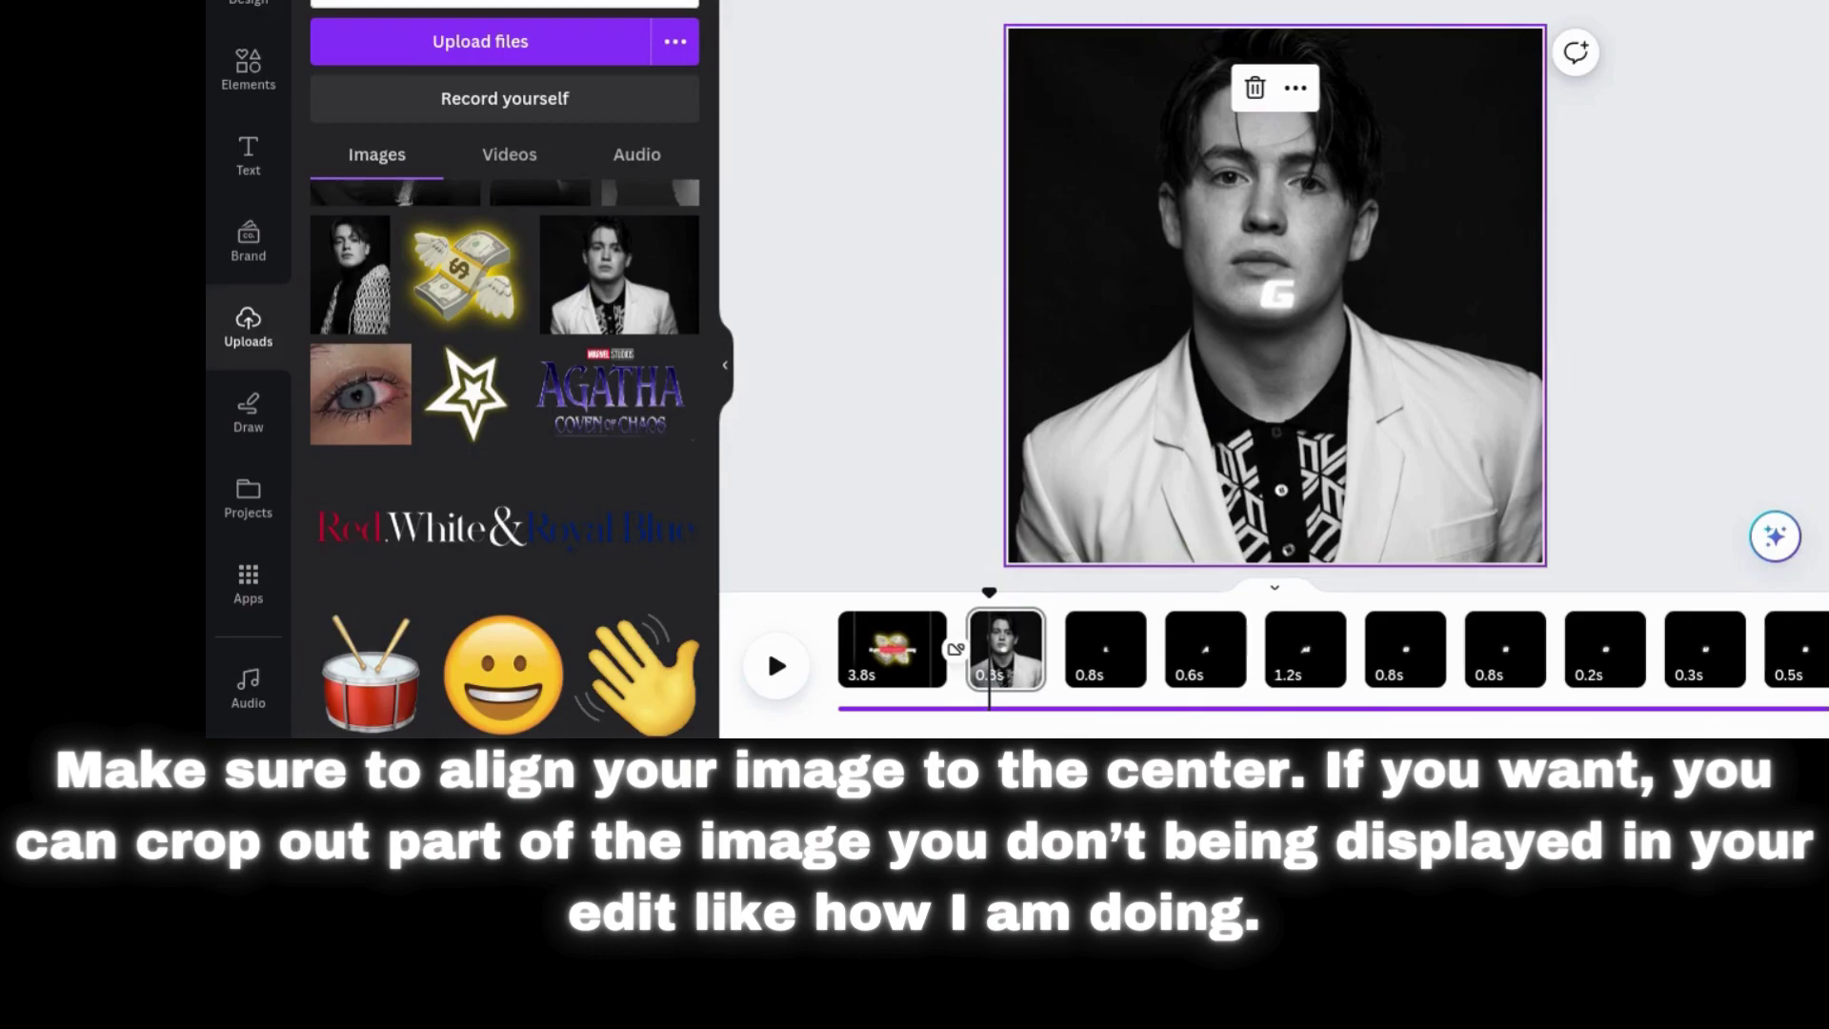
- Apply the Breathe page animation to the G page and remove the animation from its letter text
key("alt+1")
left_click(1239, 2)
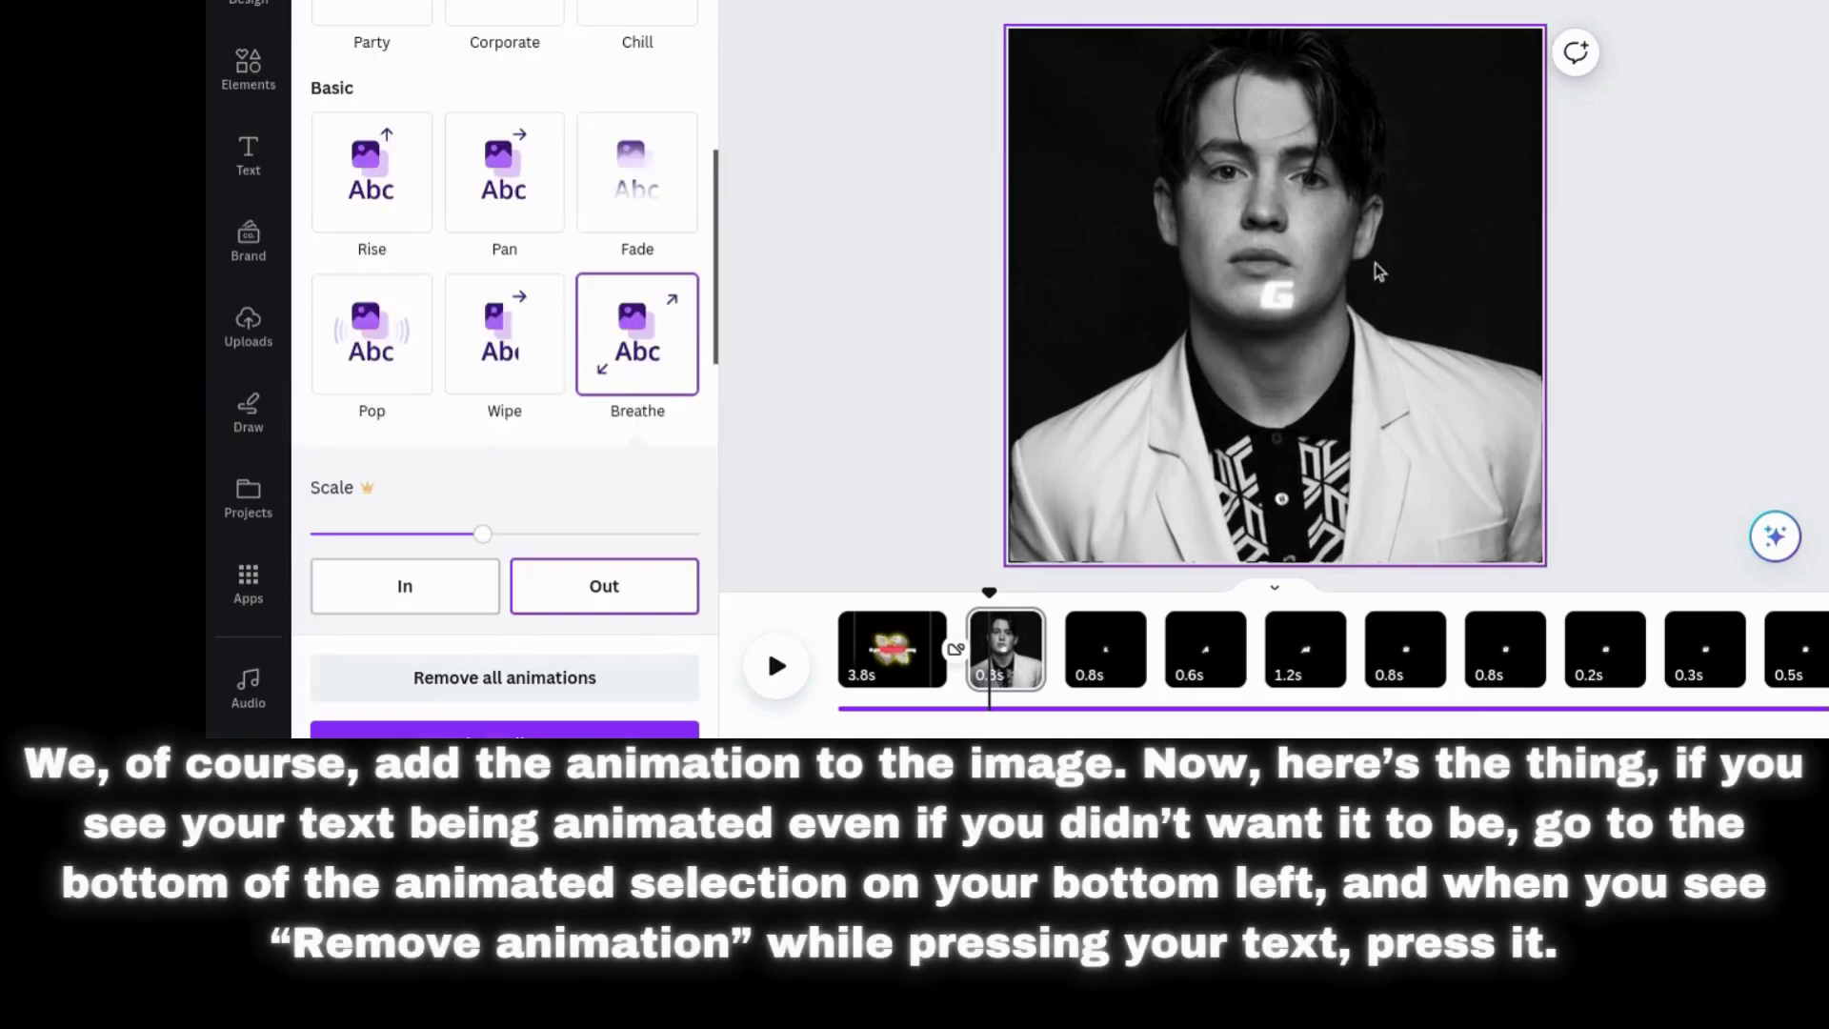
left_click(1271, 297)
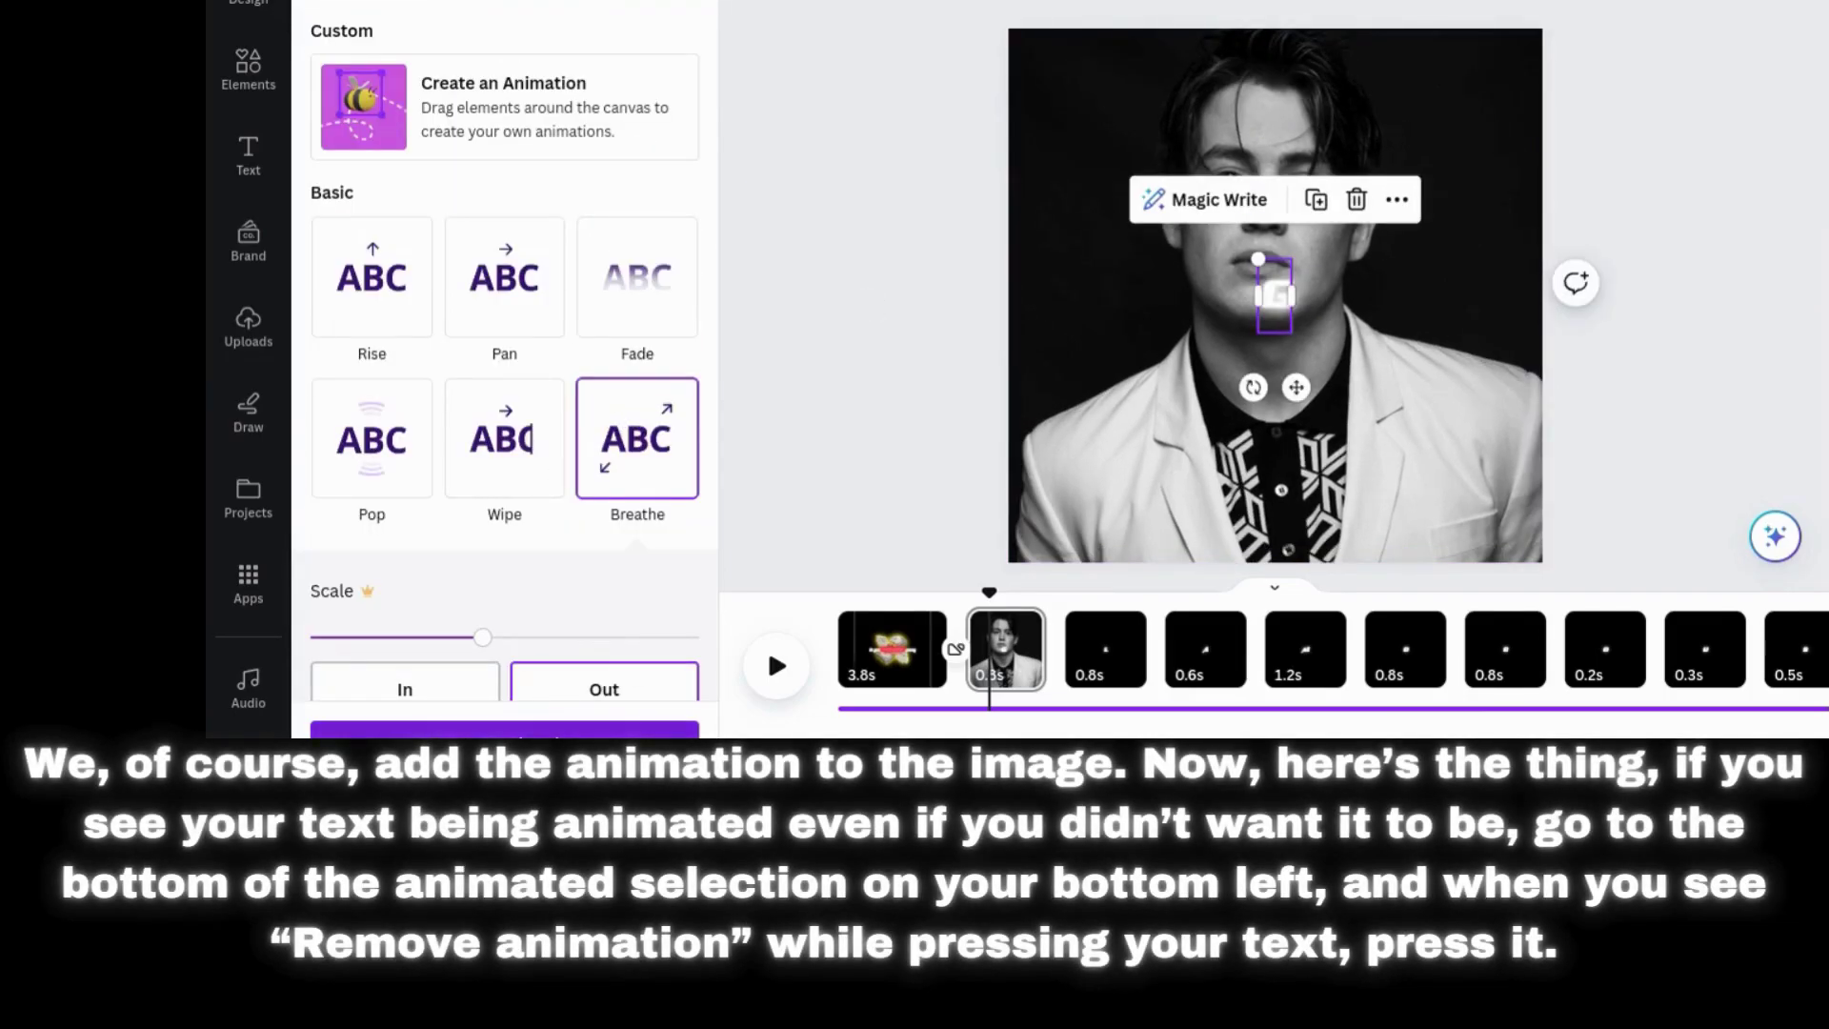
left_click(619, 733)
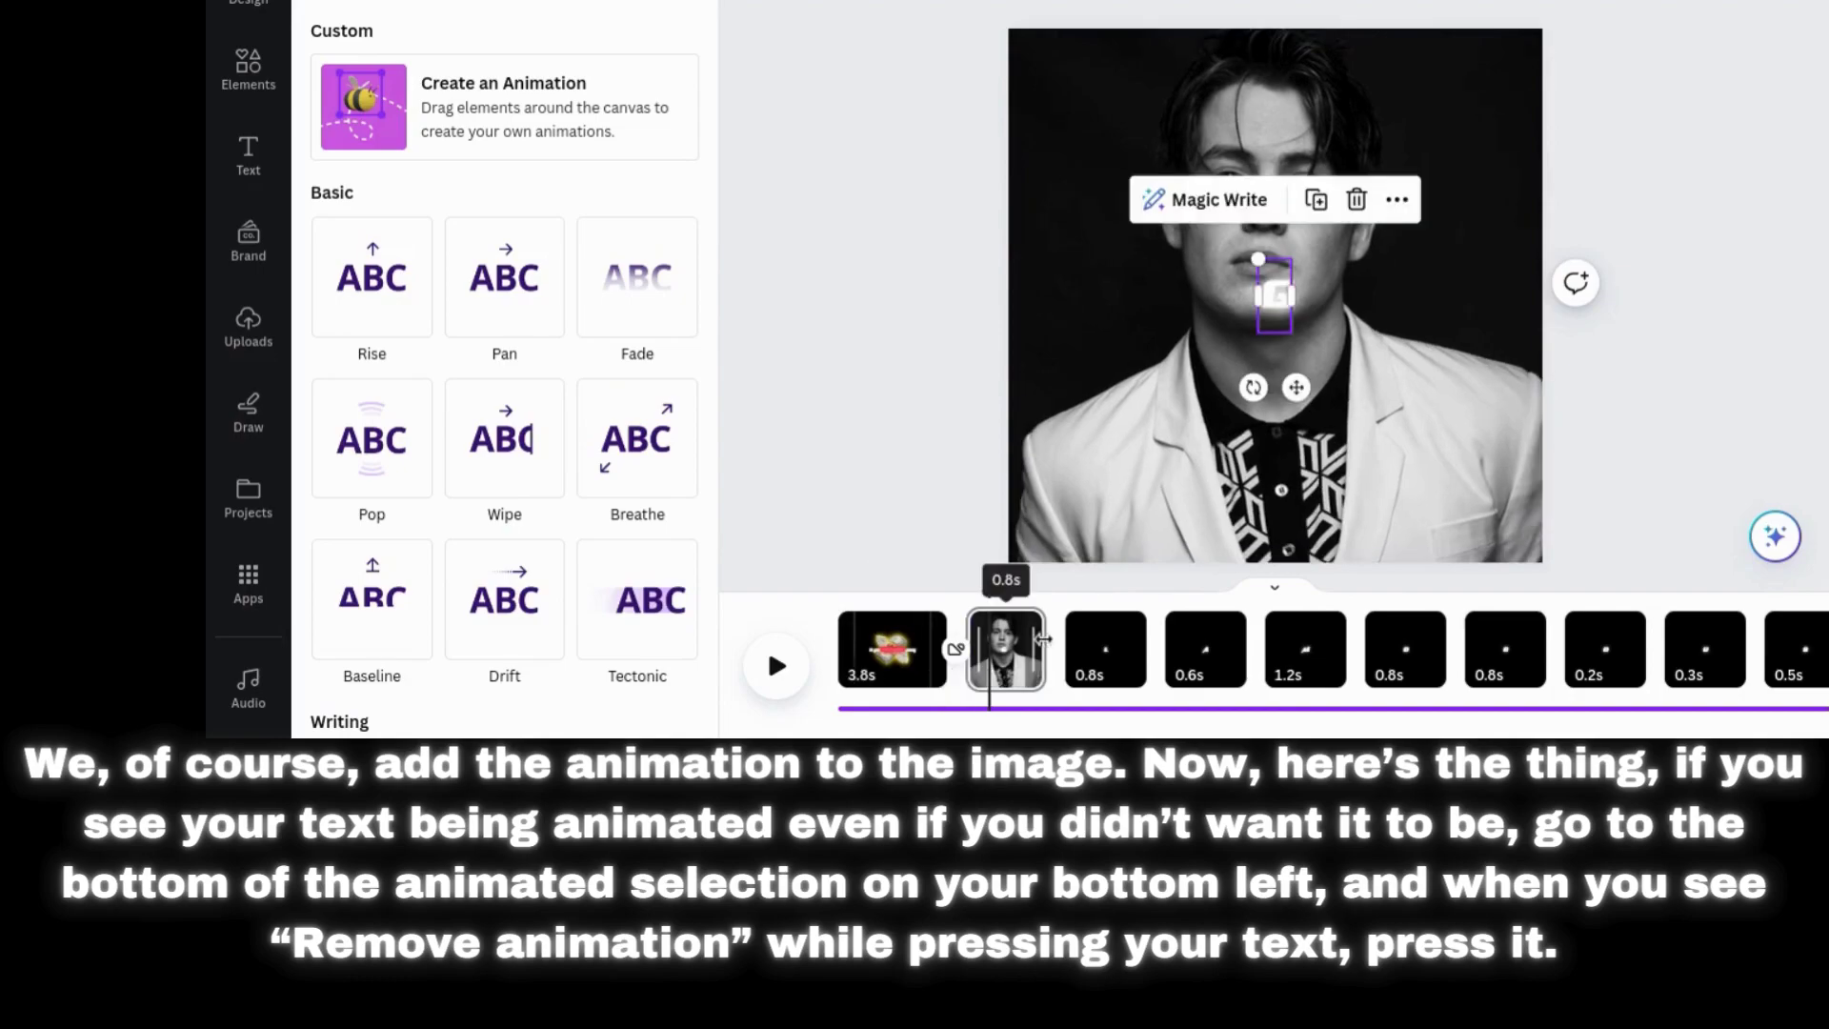
- Add the portrait photo with the looped-knit garment from the uploads to the letter L page and make it the page background
left_click(252, 329)
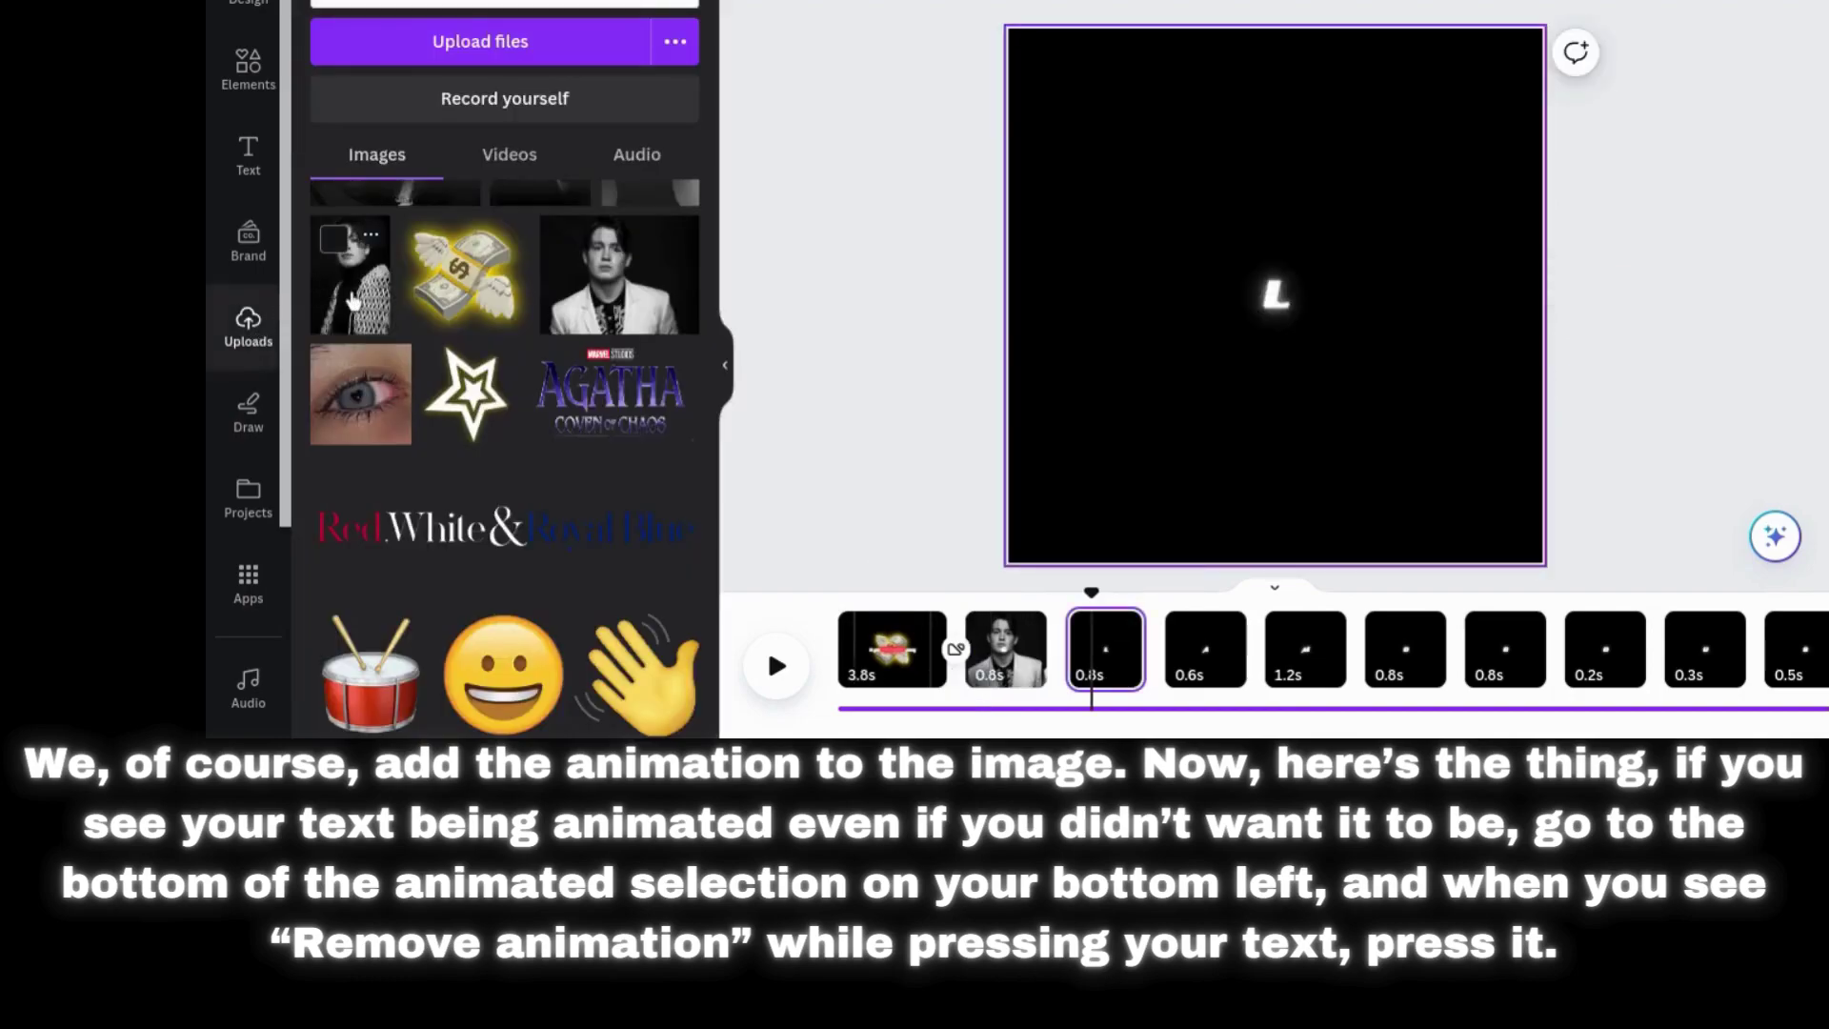
left_click(353, 301)
left_click(1318, 38)
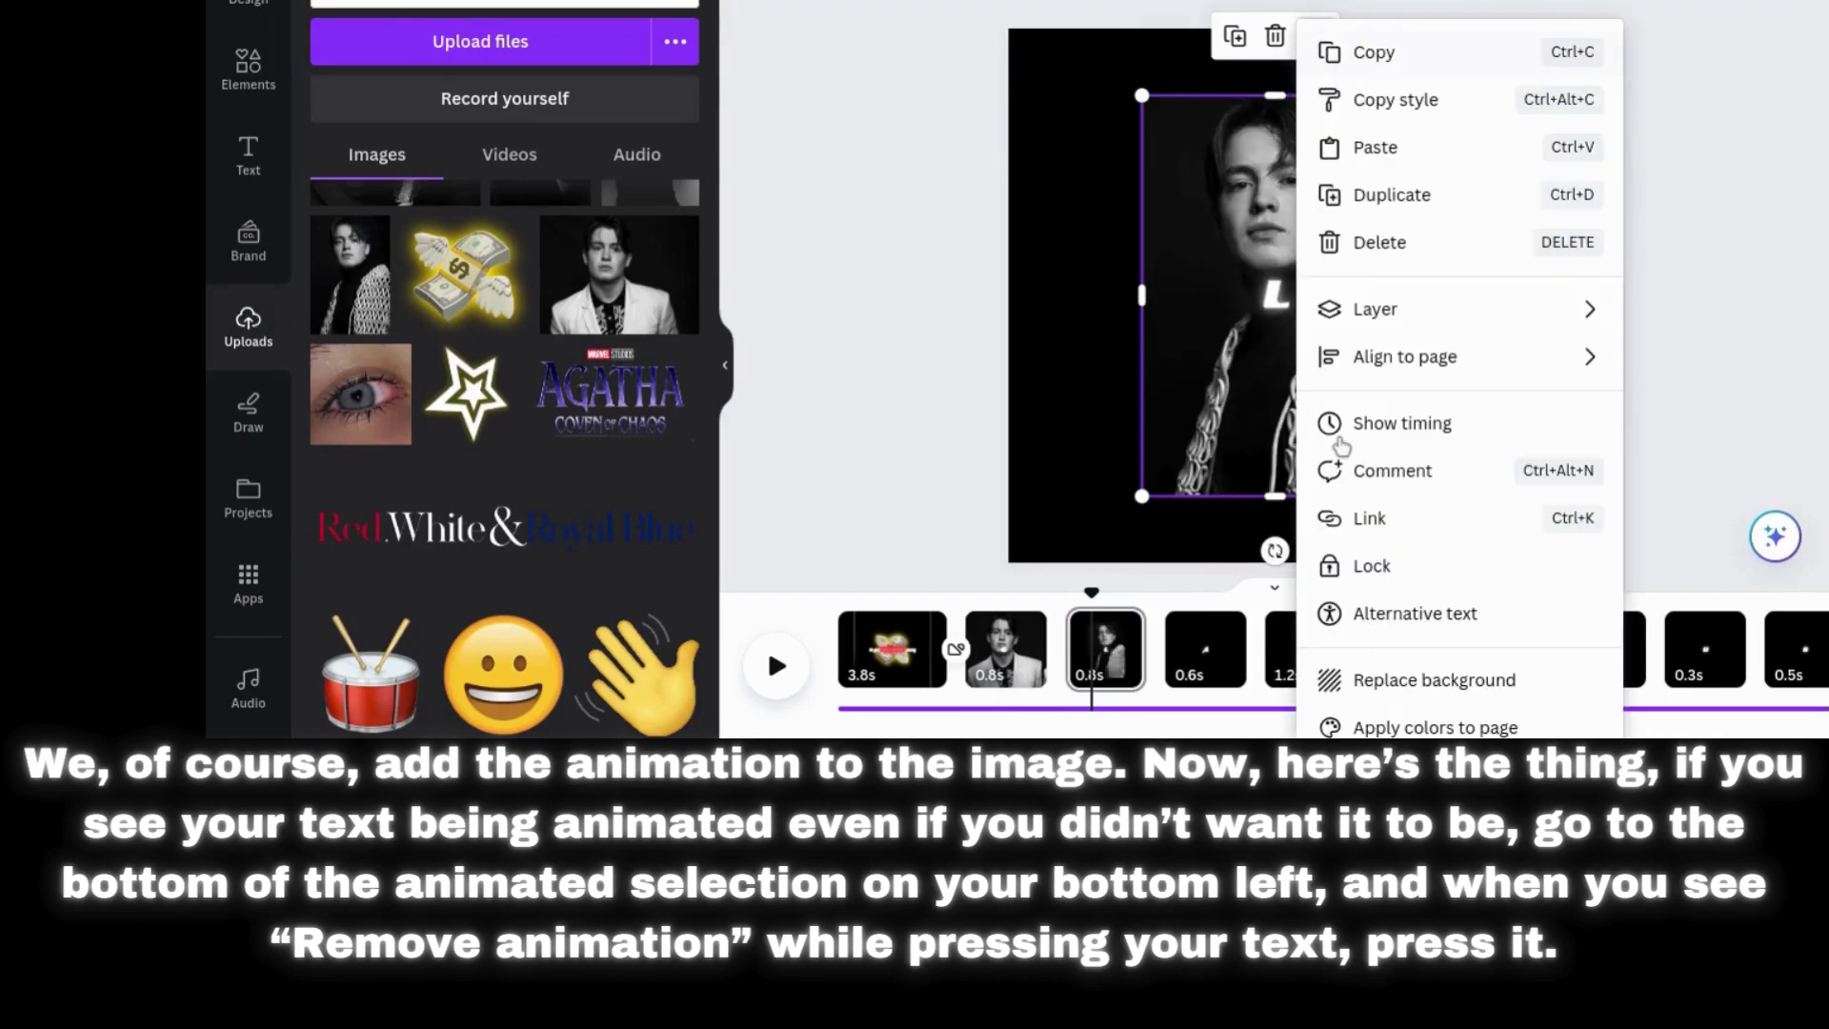
left_click(1372, 681)
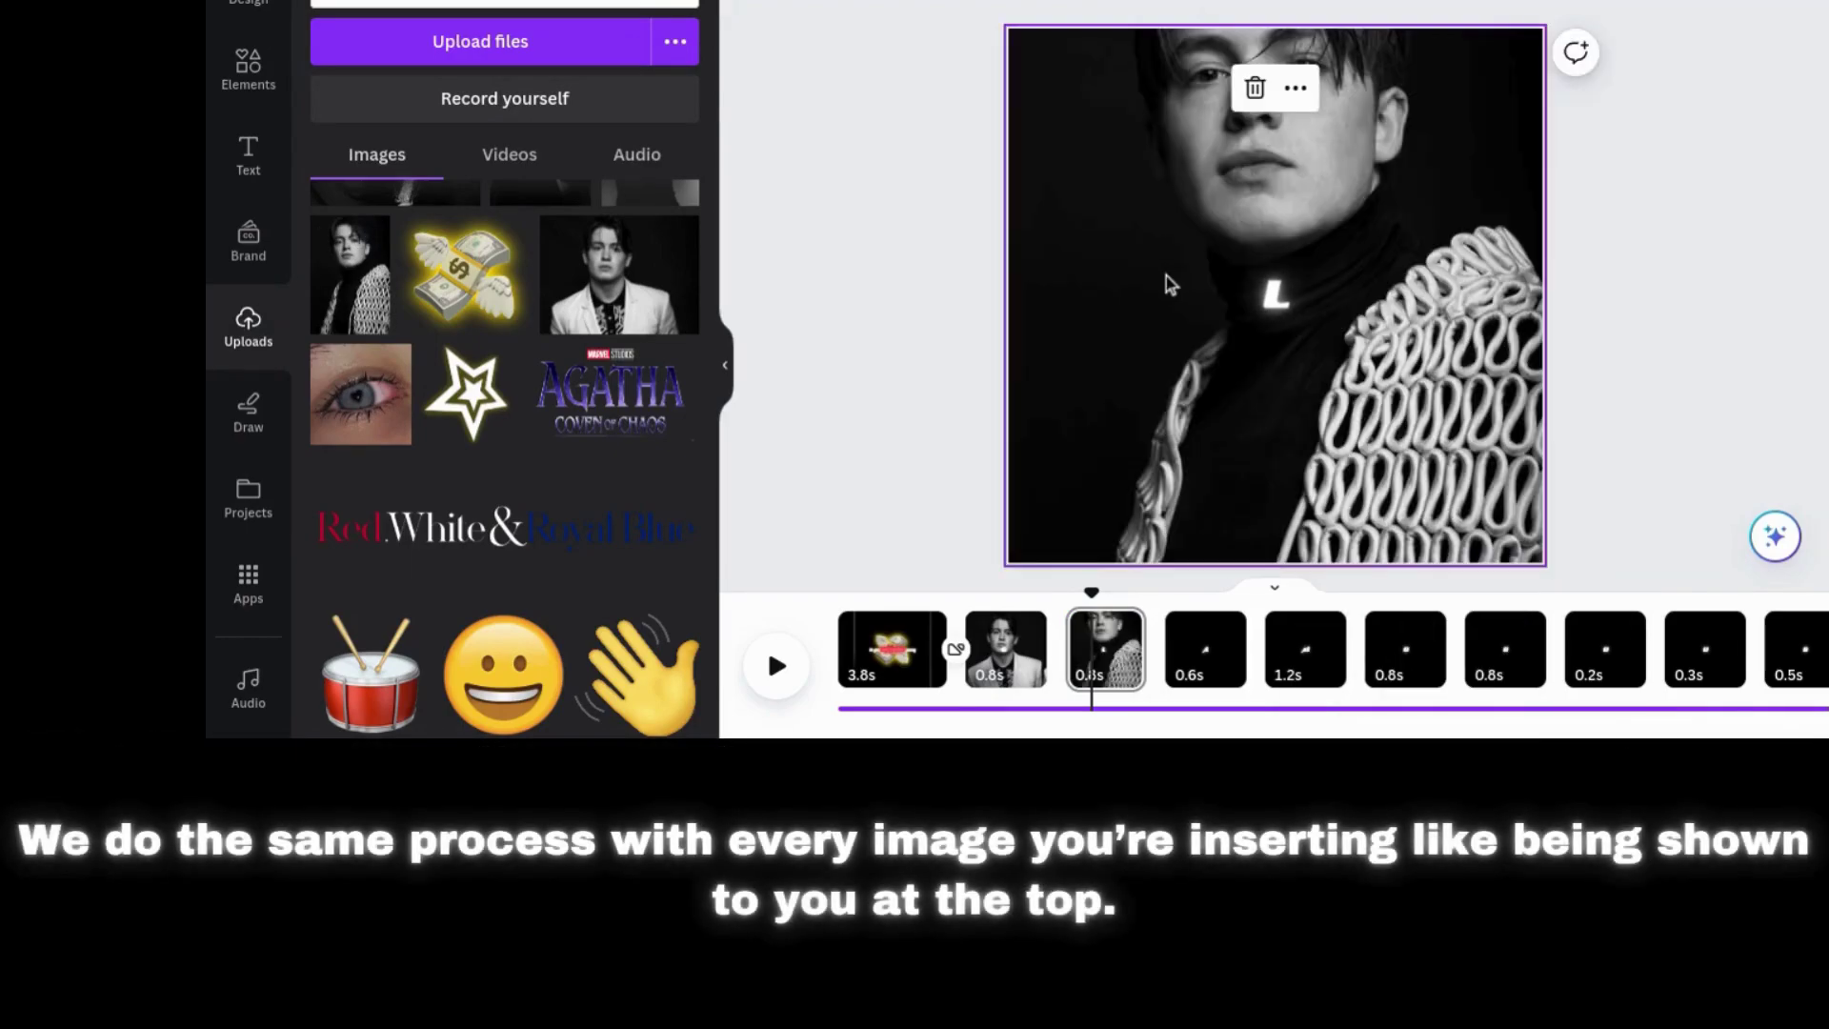
- Shift the L page's background photo downward within its crop to show the whole head
double_click(1251, 317)
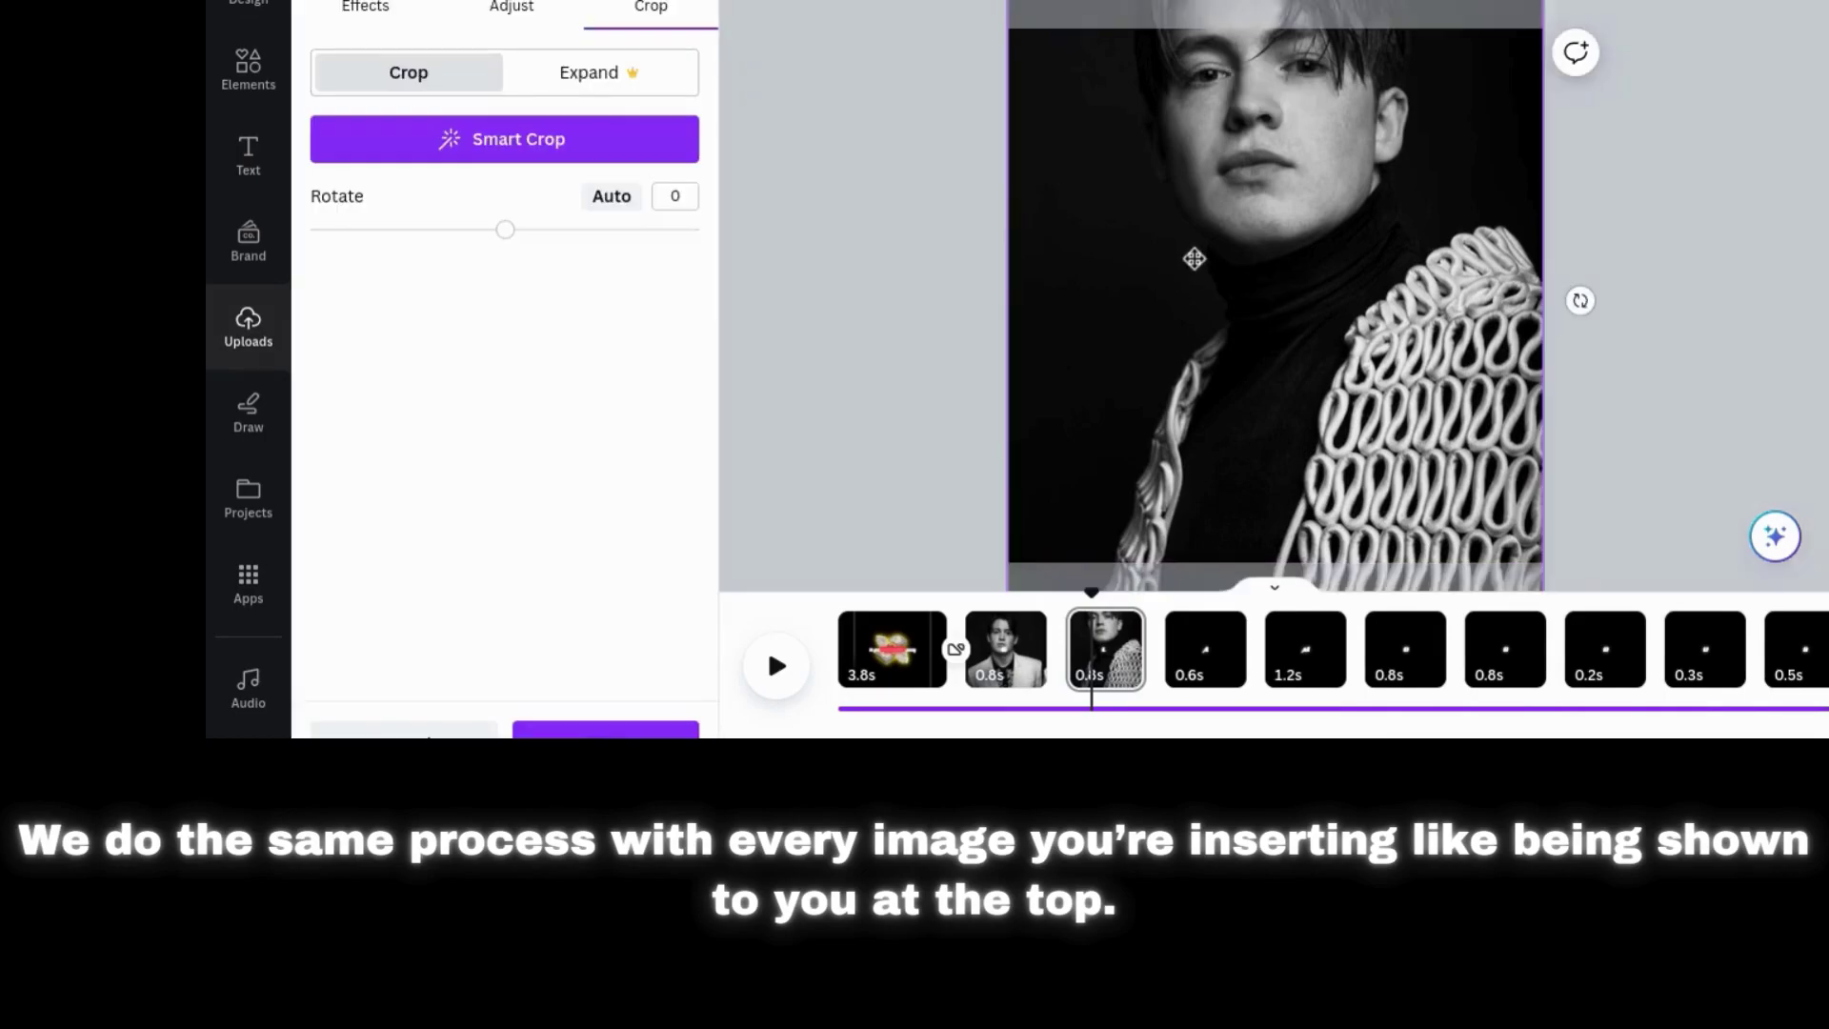
left_click_drag(1192, 479, 1161, 667)
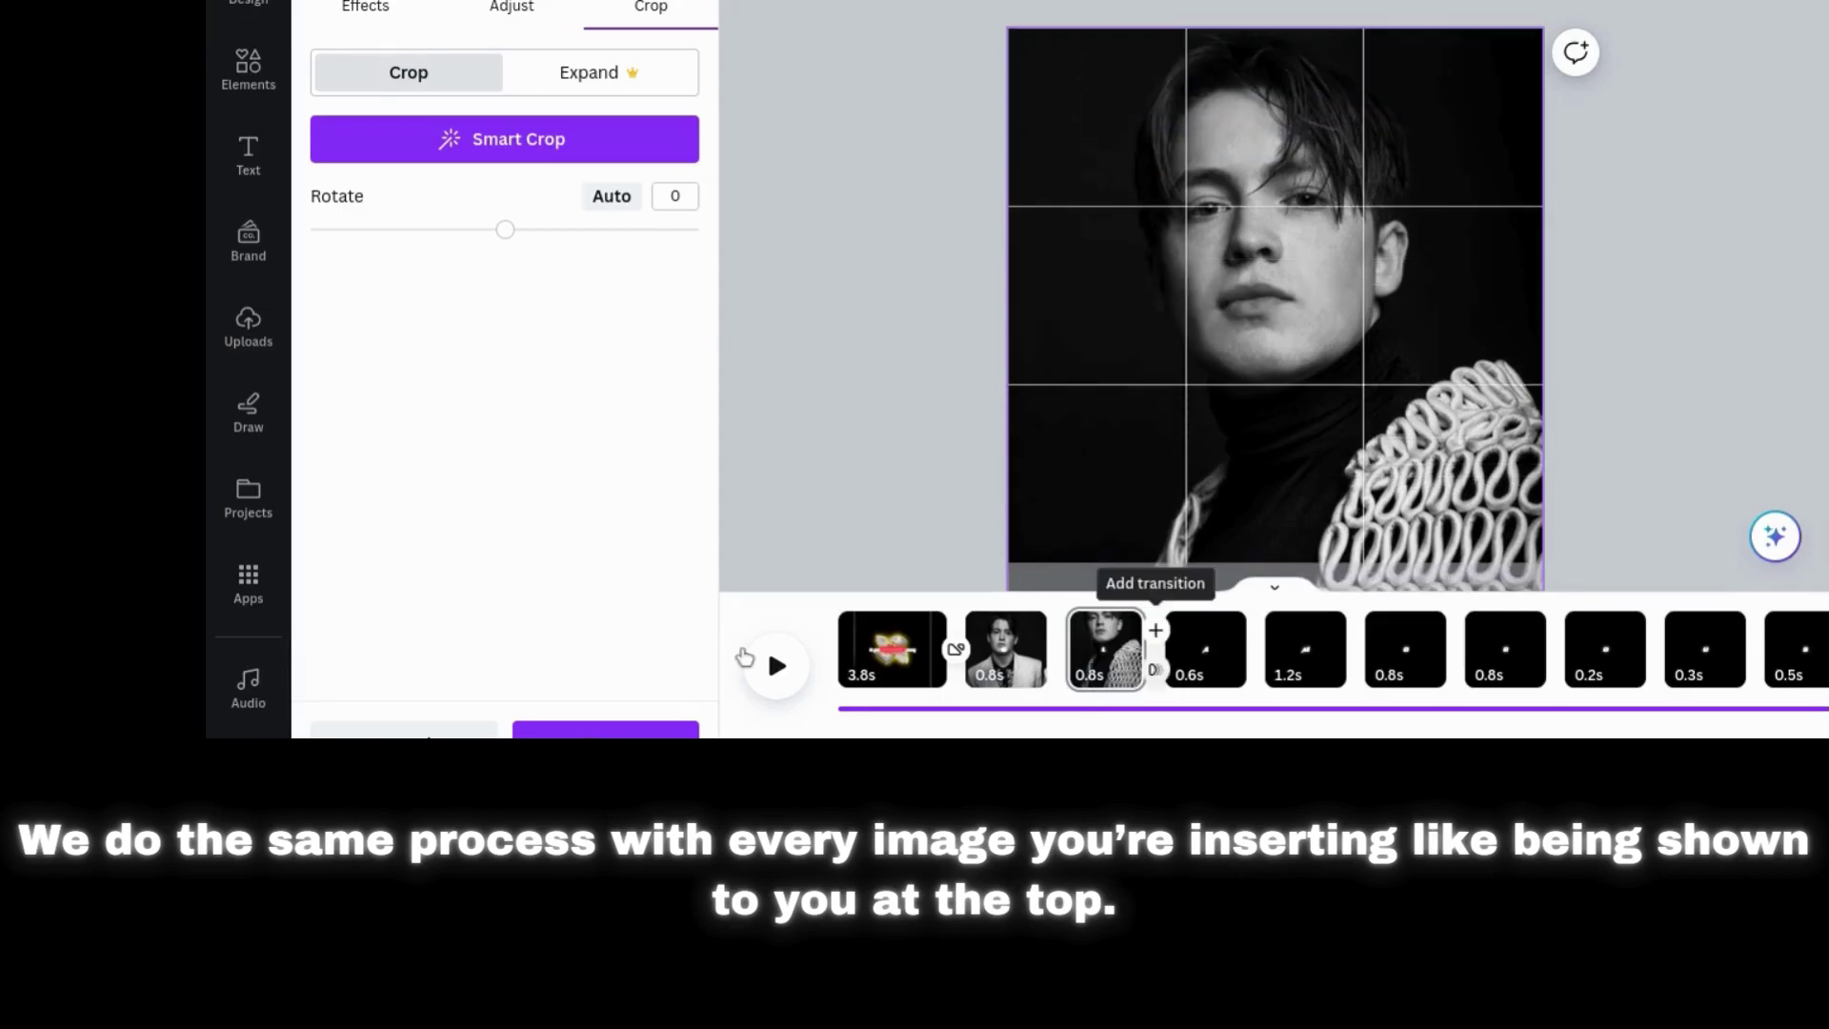
left_click(913, 374)
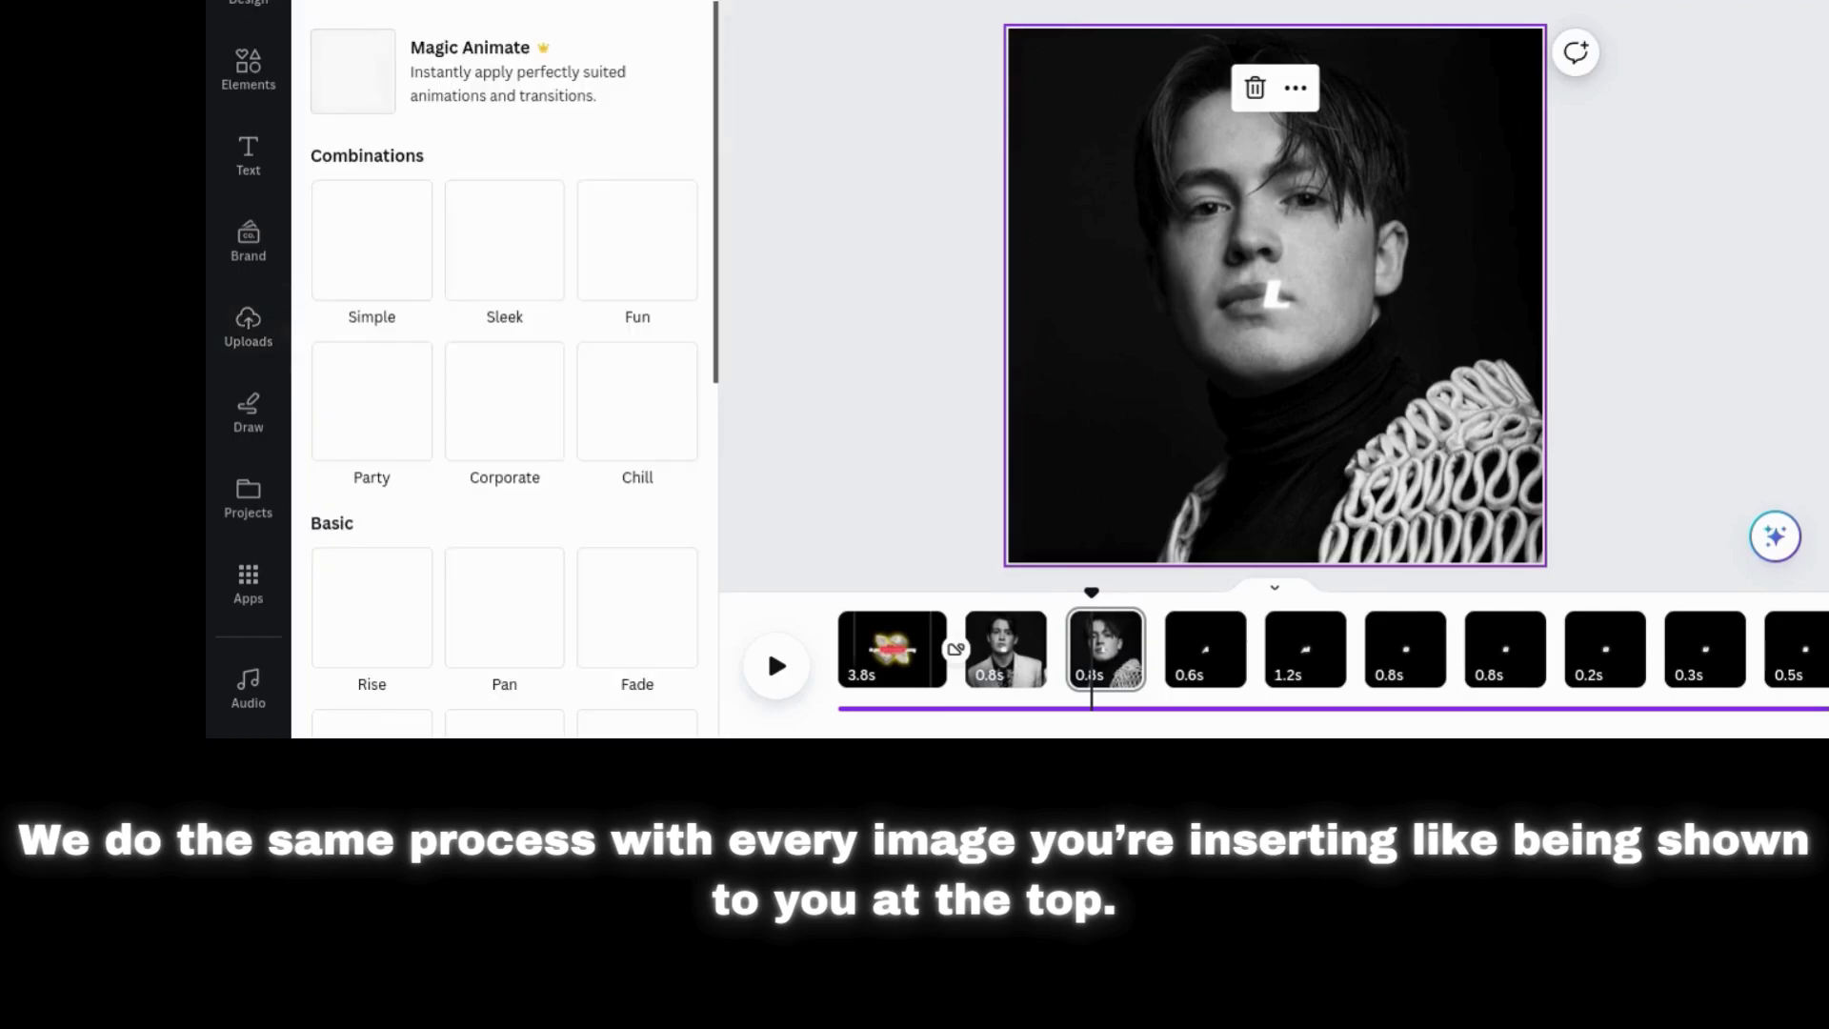
- Apply the Breathe page animation to the L page and remove the animation from its letter text
scroll(618, 562, "down", 3)
left_click(618, 562)
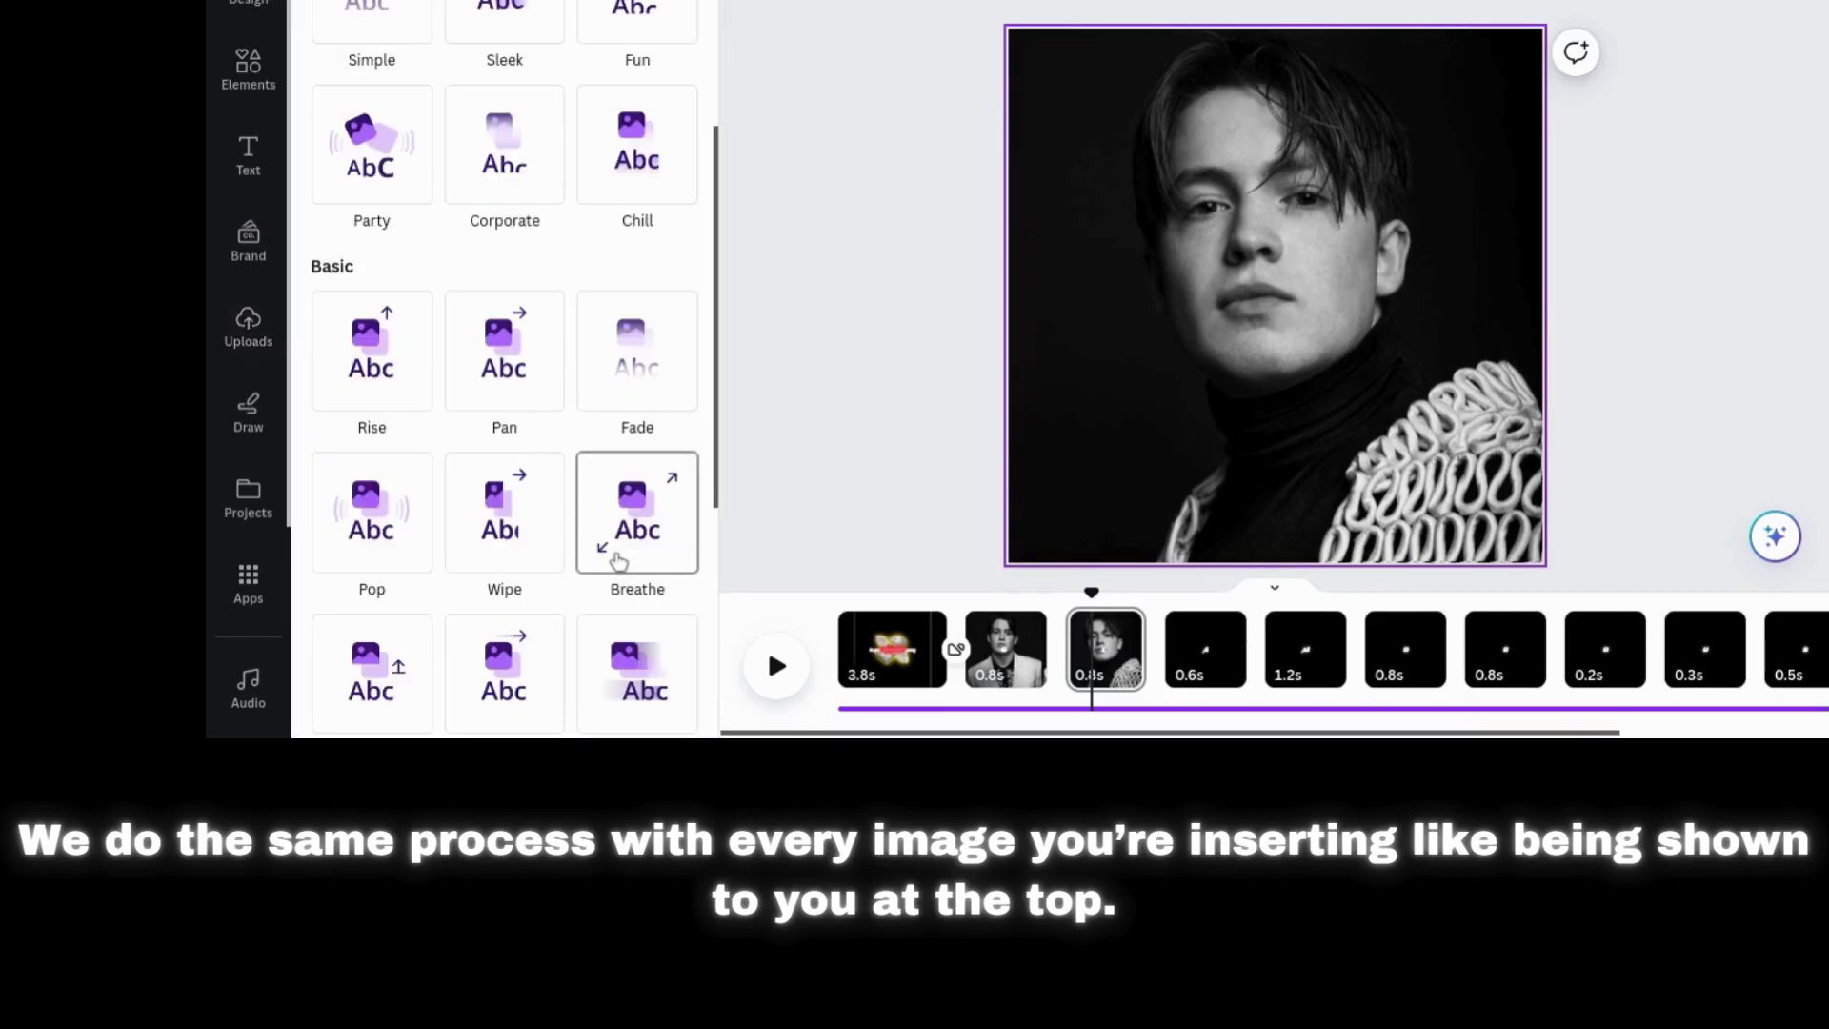
left_click(1273, 294)
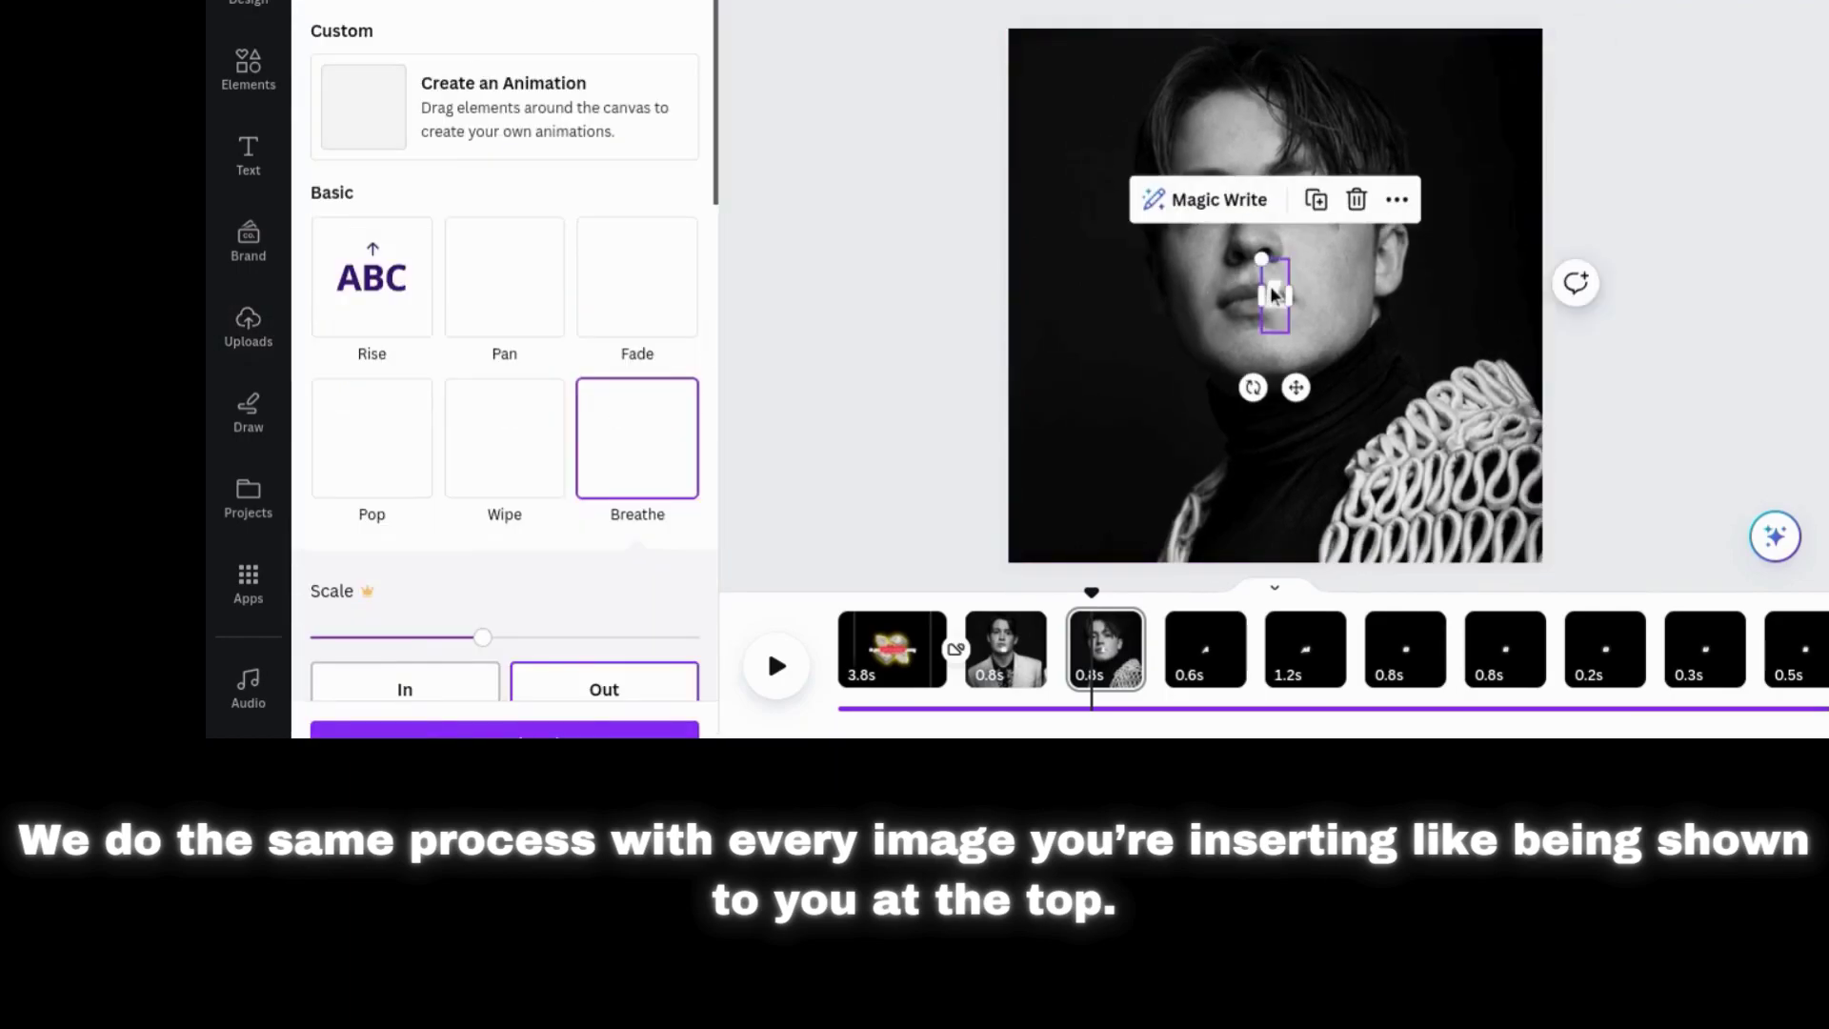
left_click(624, 735)
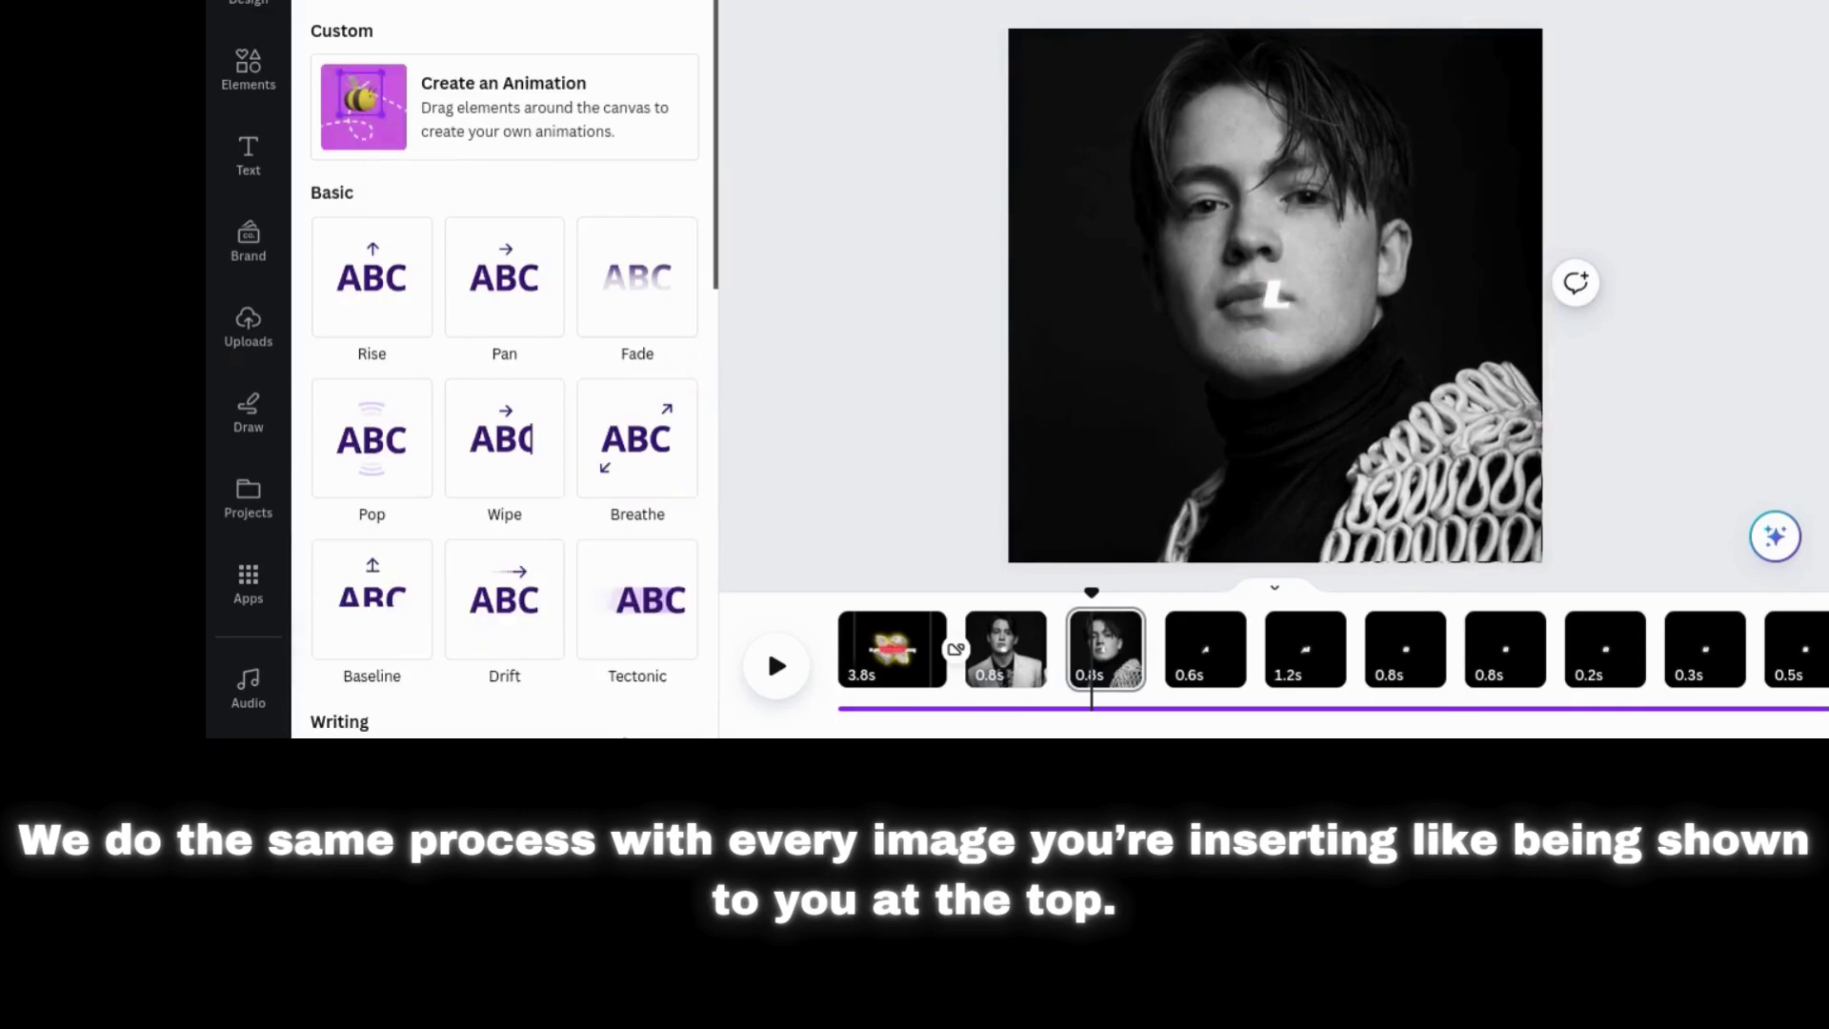
- Add the smiling portrait with the chain necklace from the uploads to the letter A page and make it the page background
left_click(1191, 647)
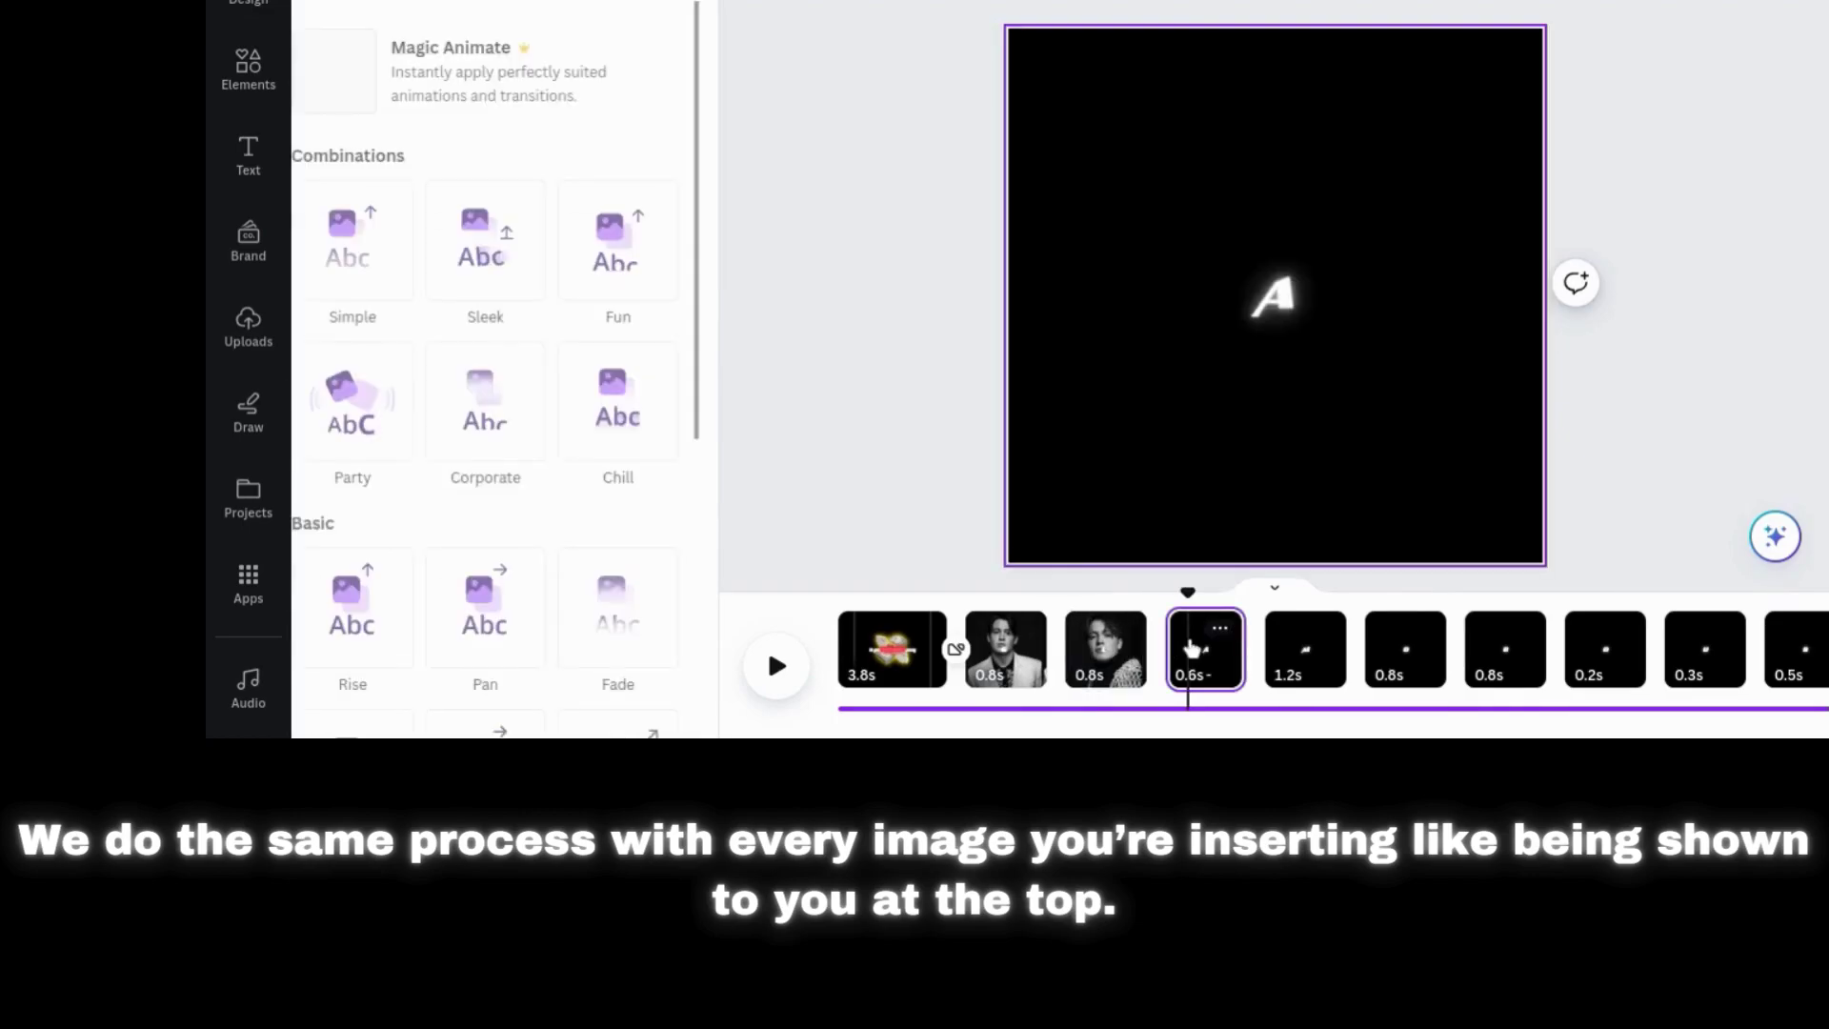
left_click(245, 351)
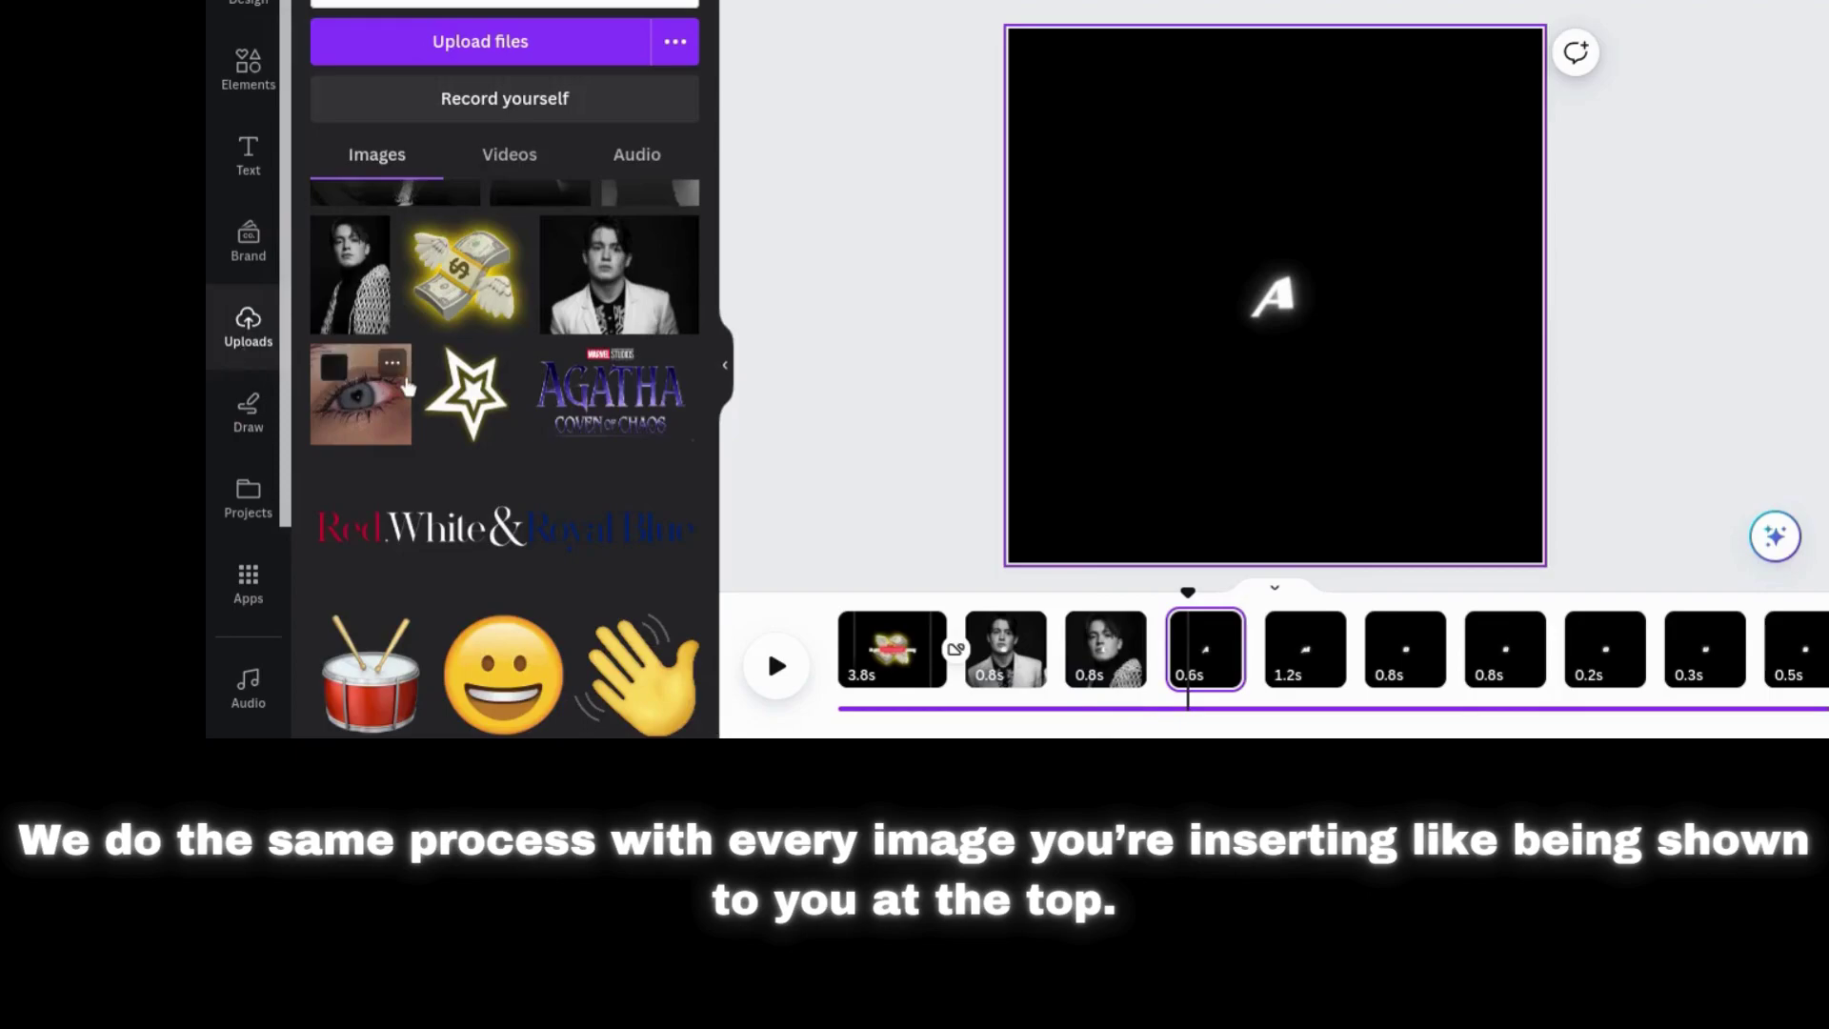
scroll(407, 386, "up", 3)
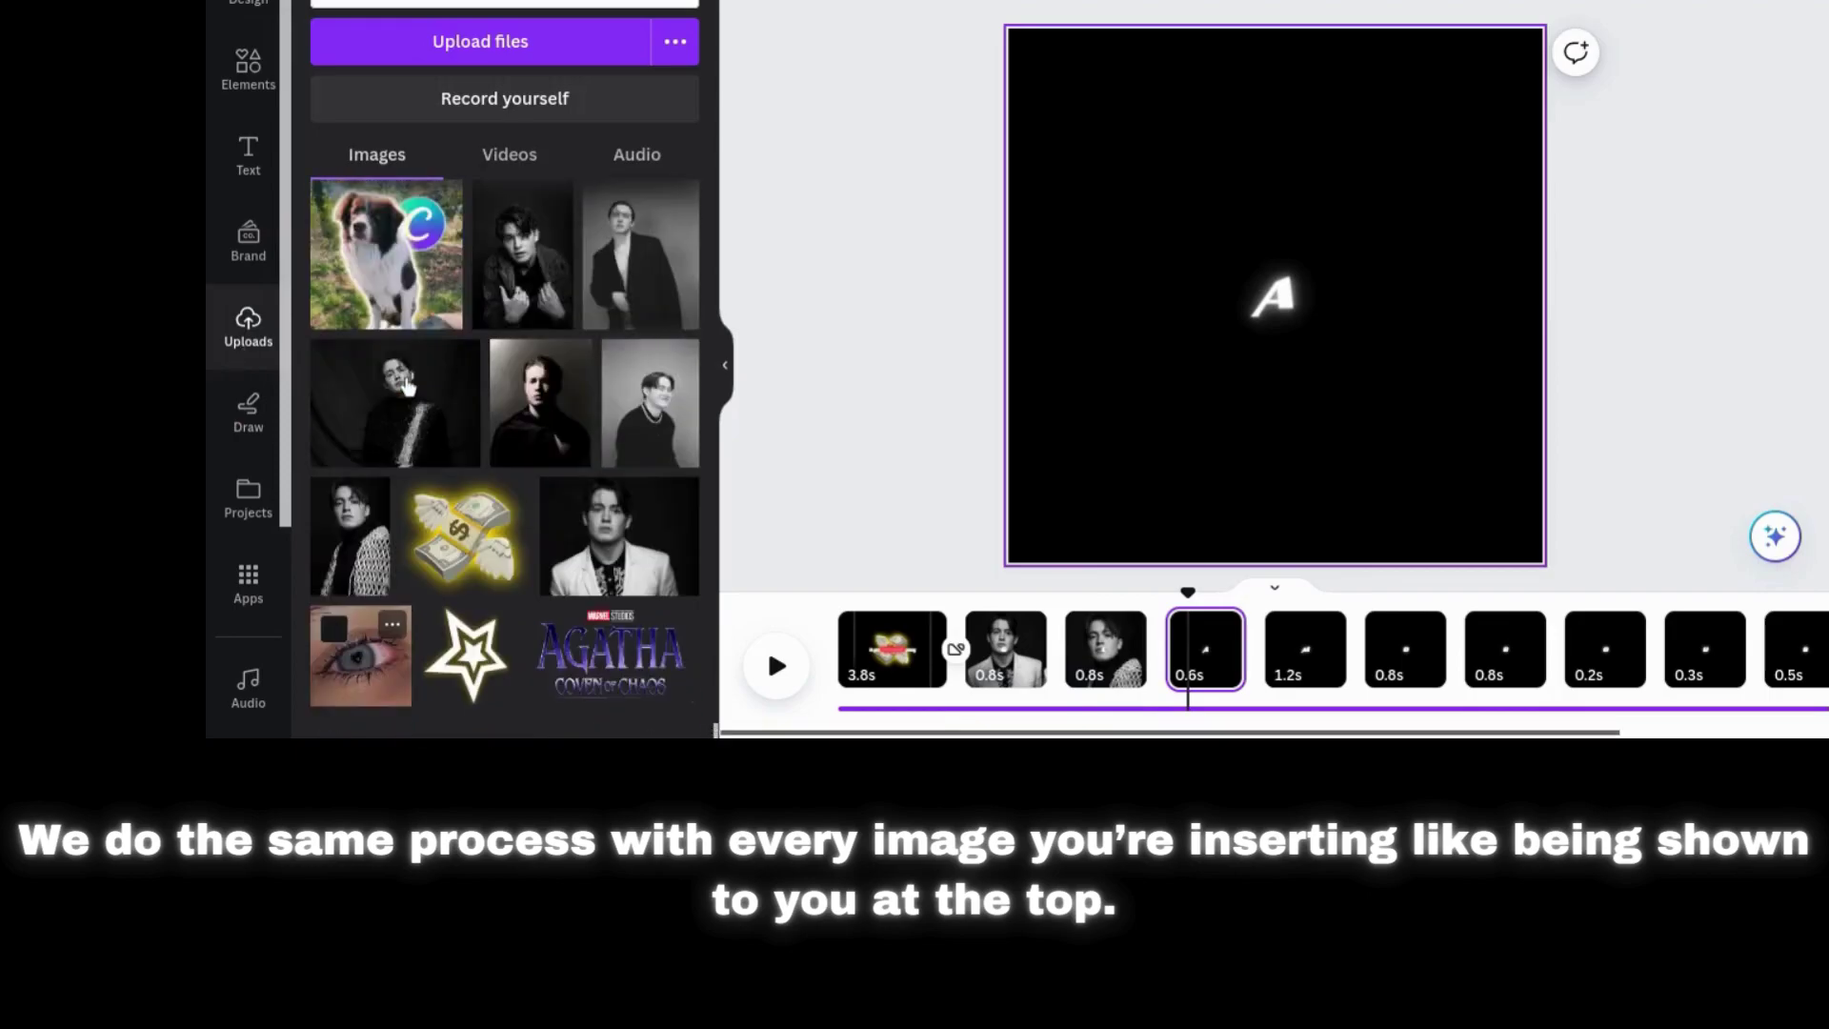
left_click(1253, 194)
left_click(1314, 55)
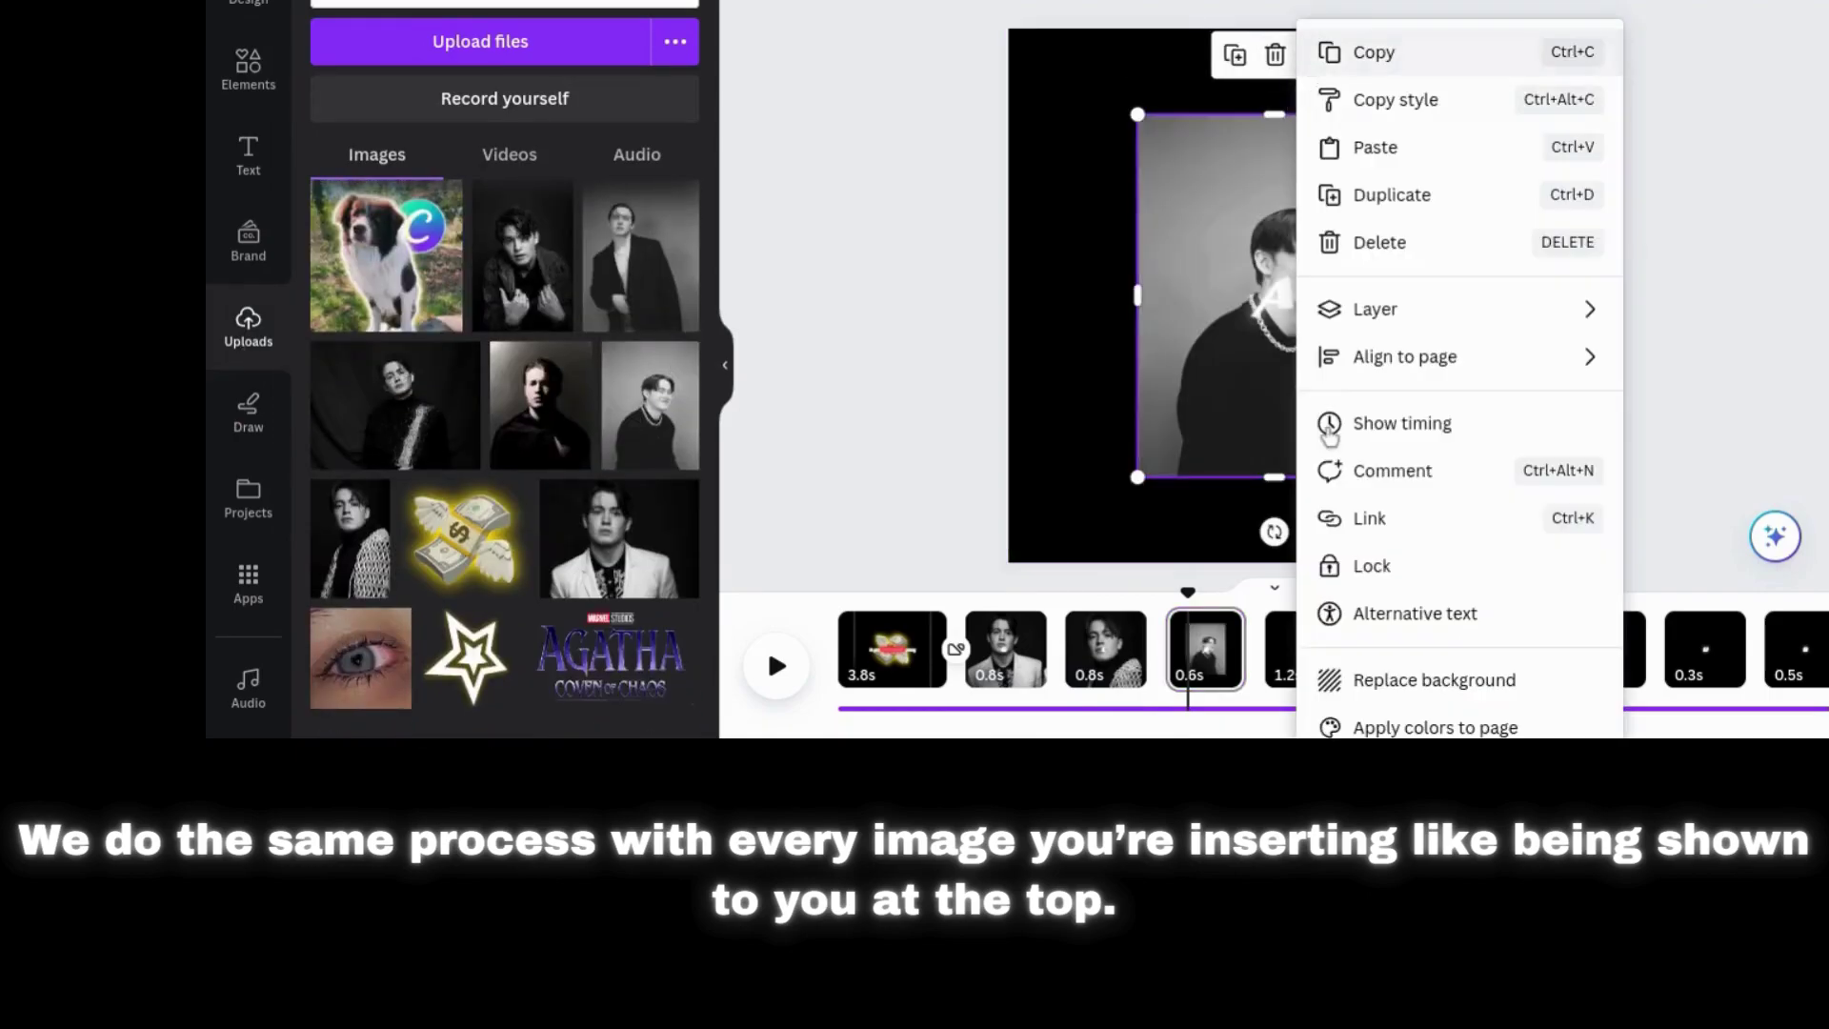
left_click(1371, 685)
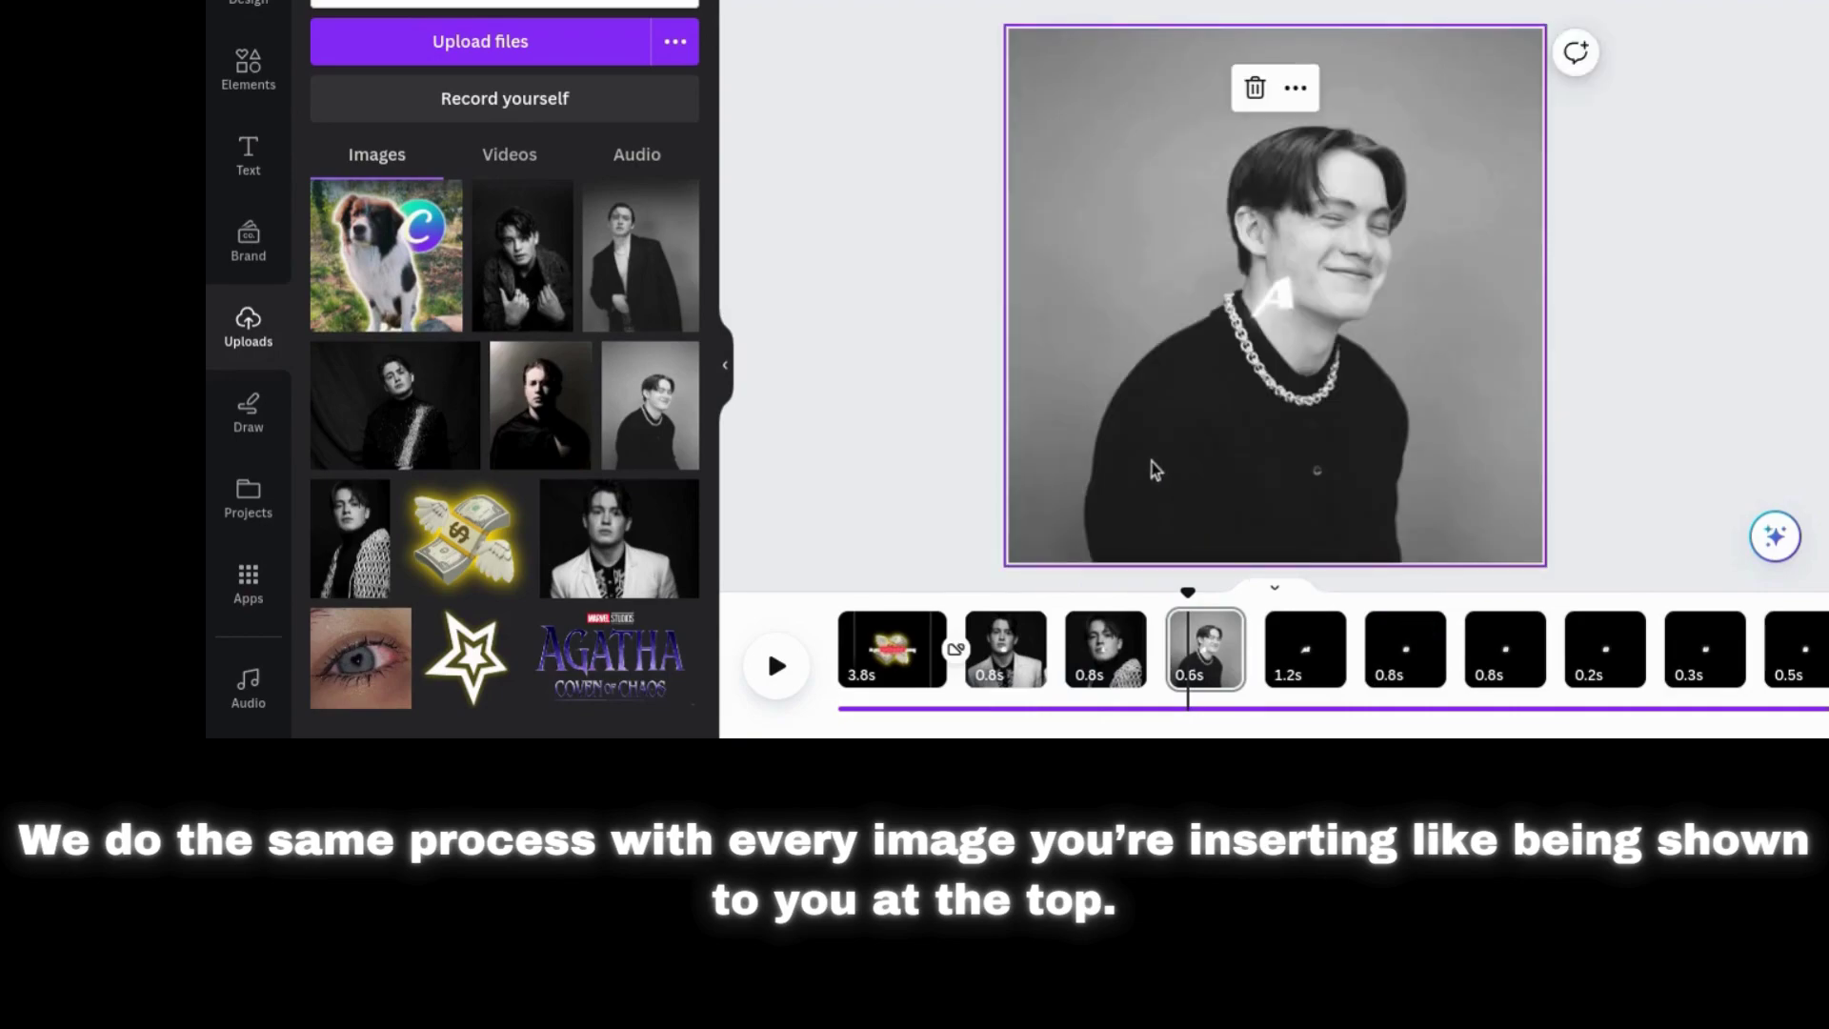
- Shift the A page's background photo upward within its crop to show more of the torso
double_click(1155, 469)
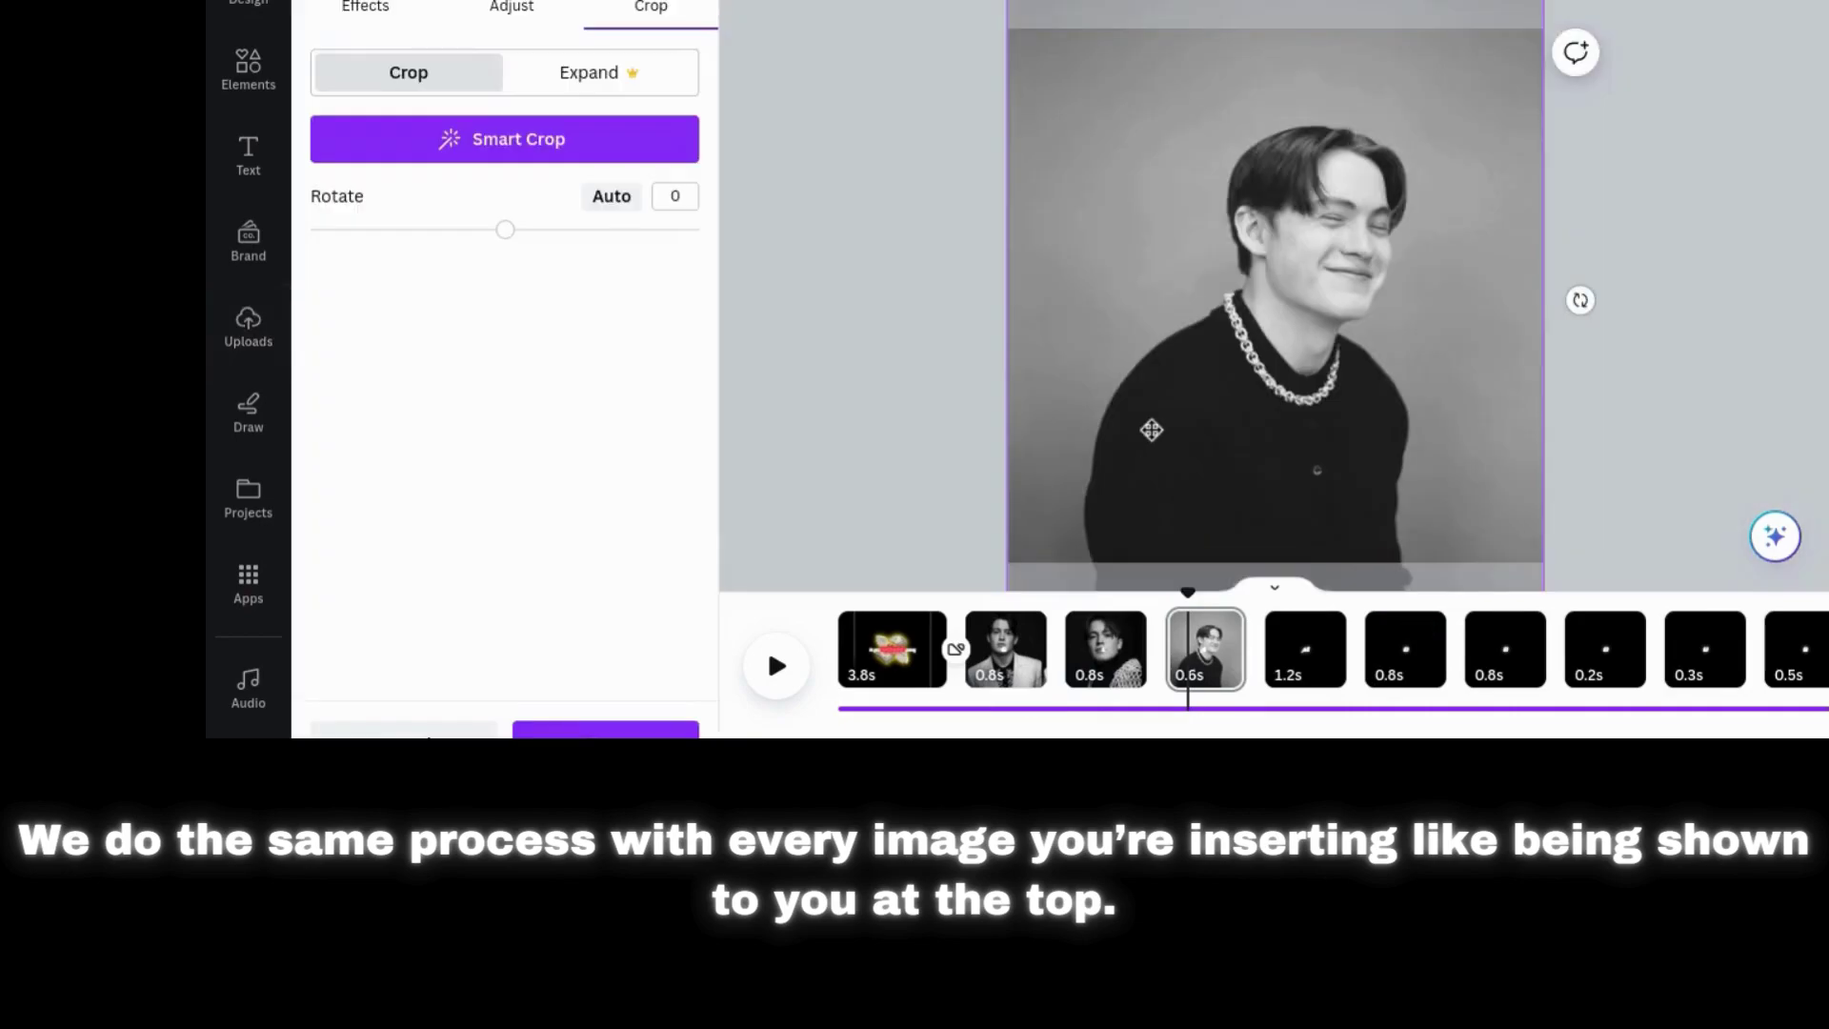
left_click_drag(1151, 429, 1159, 372)
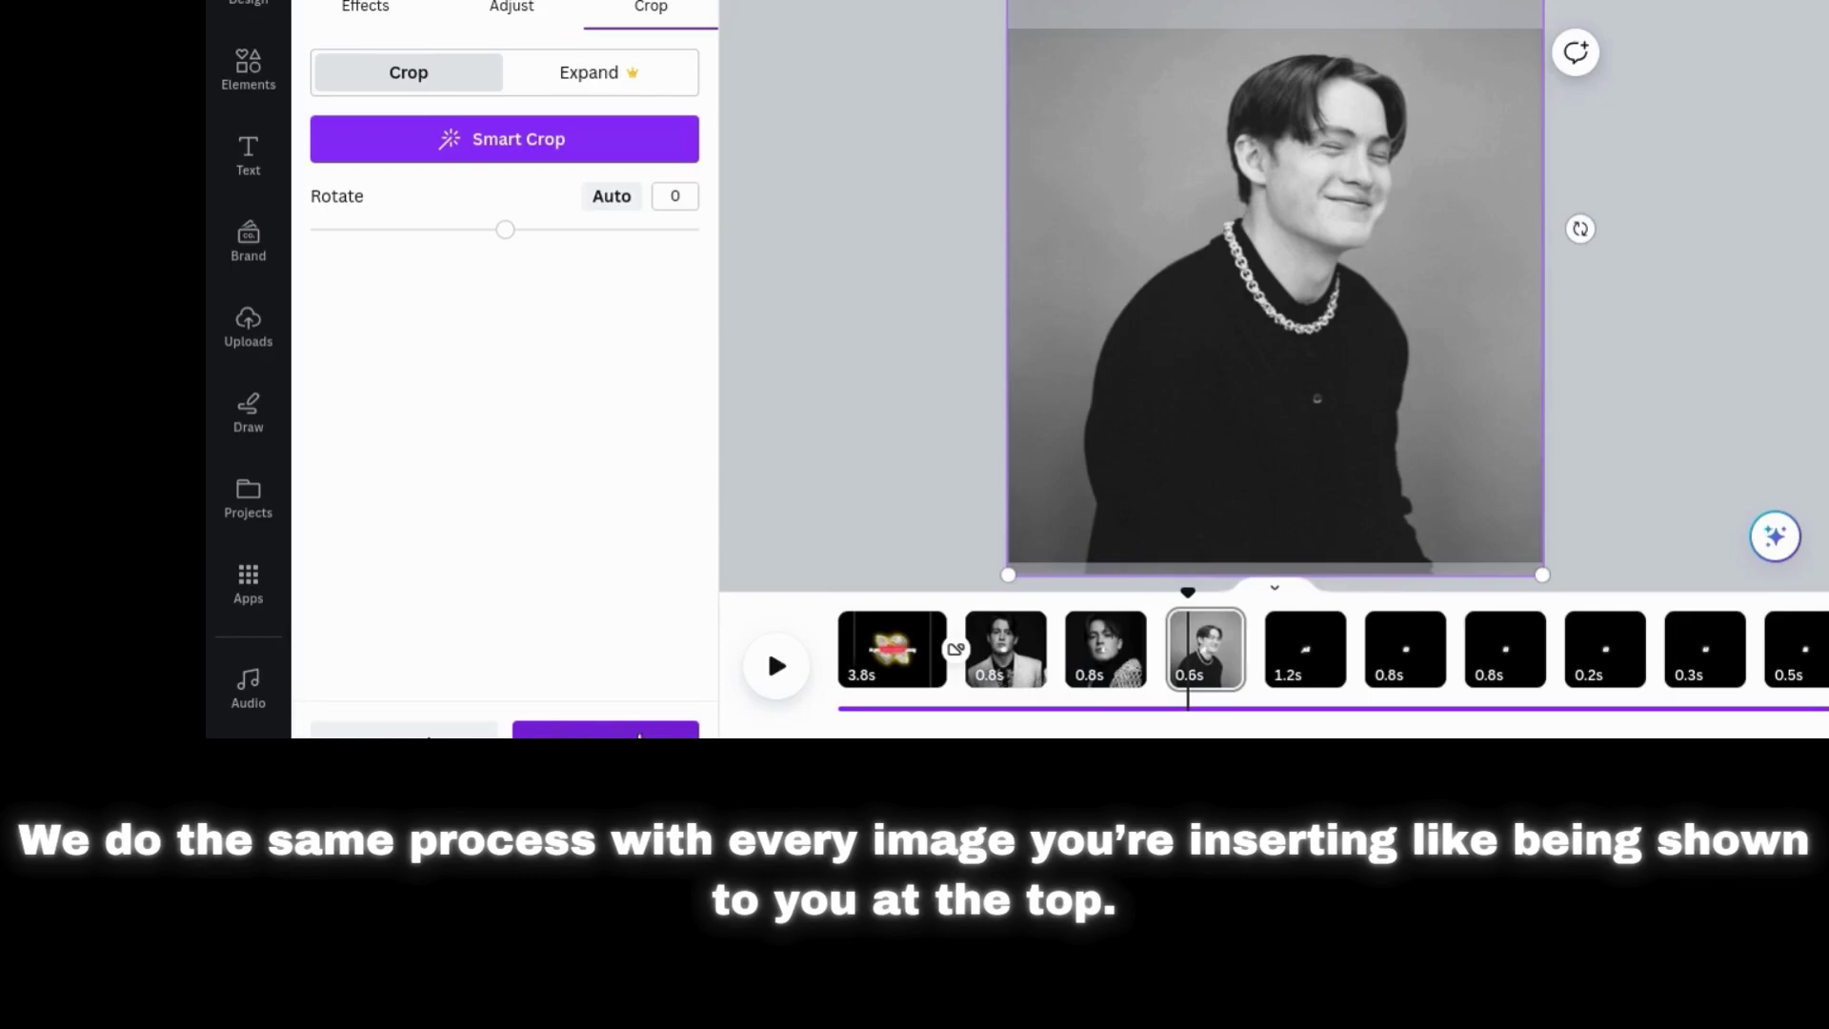
left_click(638, 732)
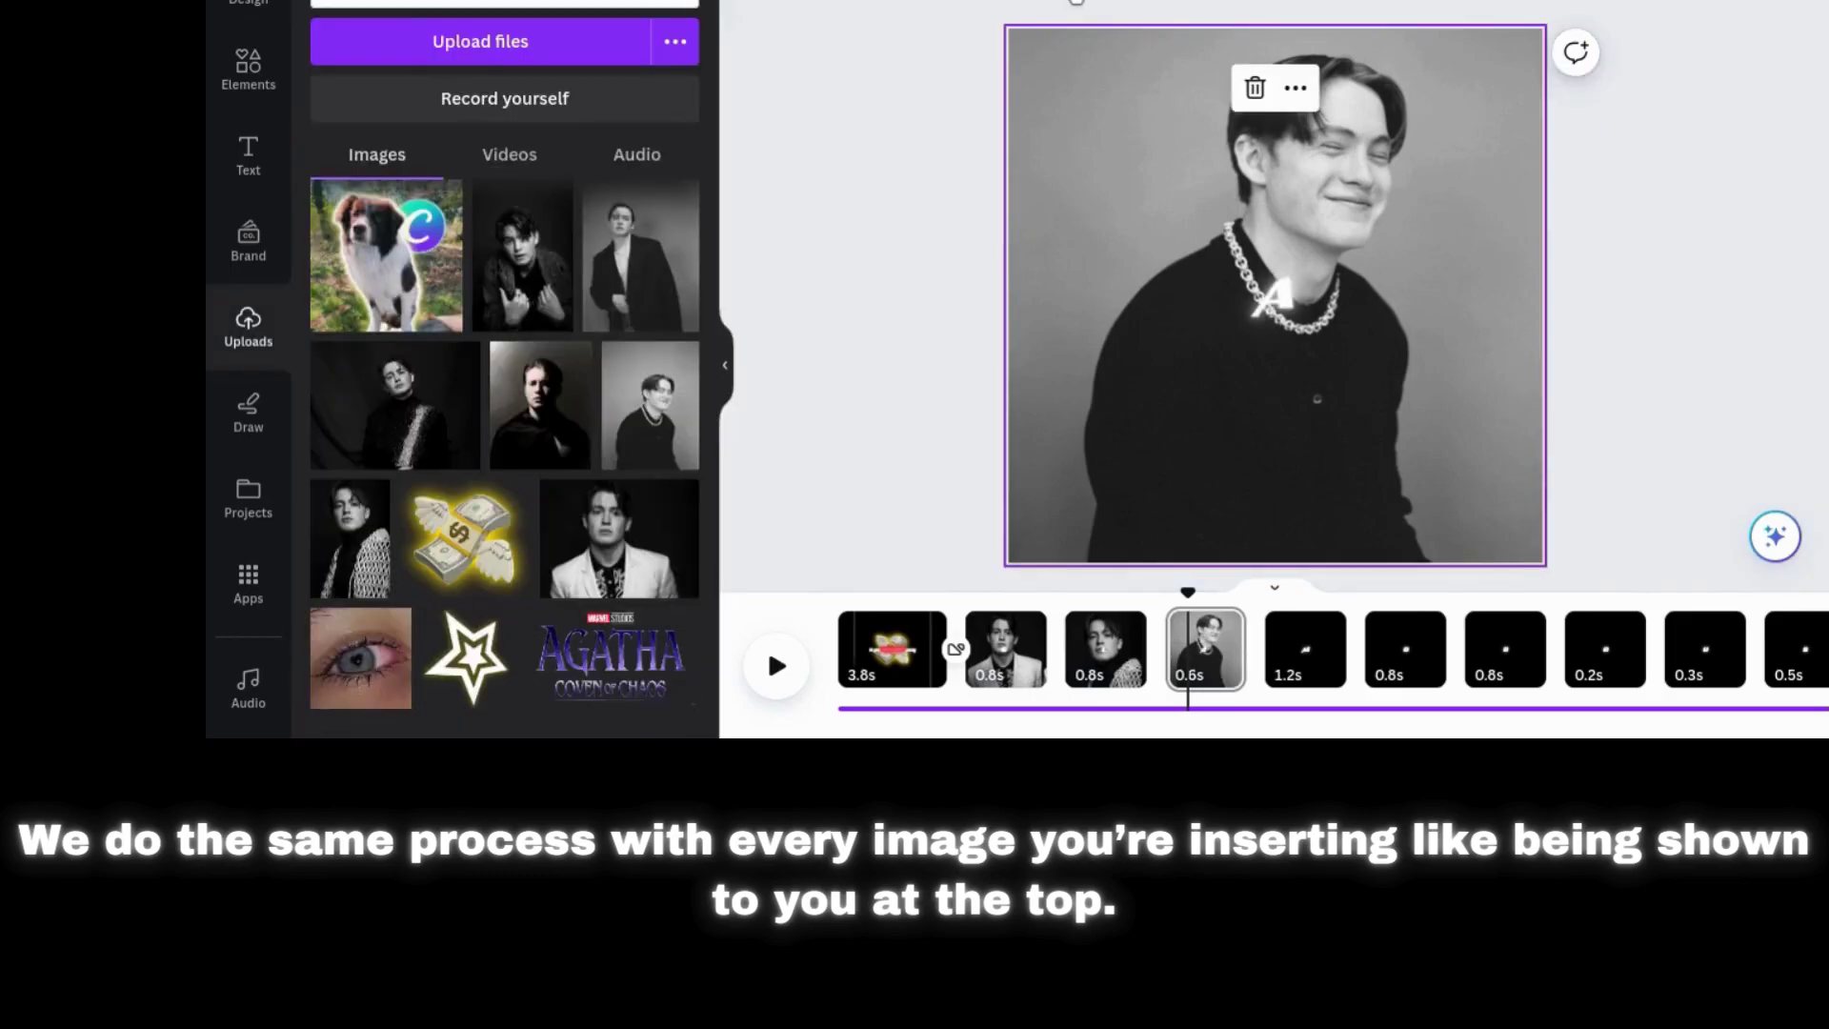
- Apply the Breathe page animation to the A page and remove the animation from its letter text
left_click(1076, 2)
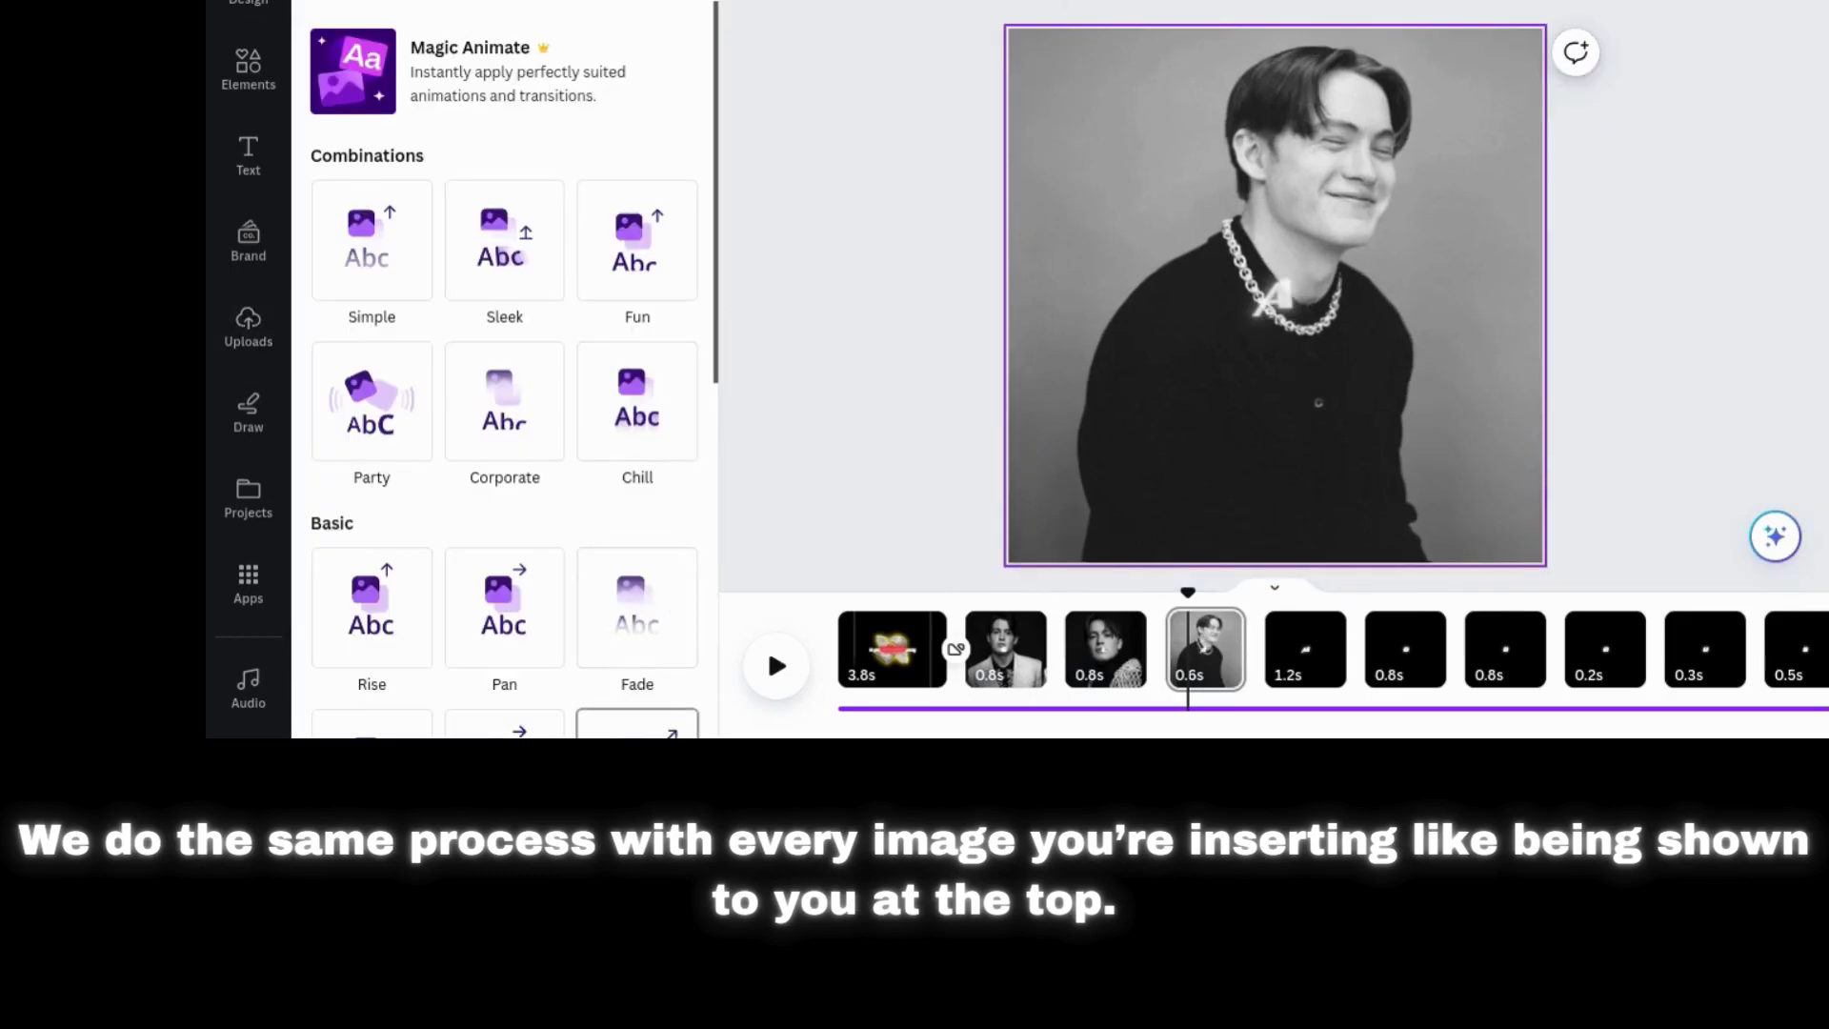
left_click(657, 728)
left_click(1270, 284)
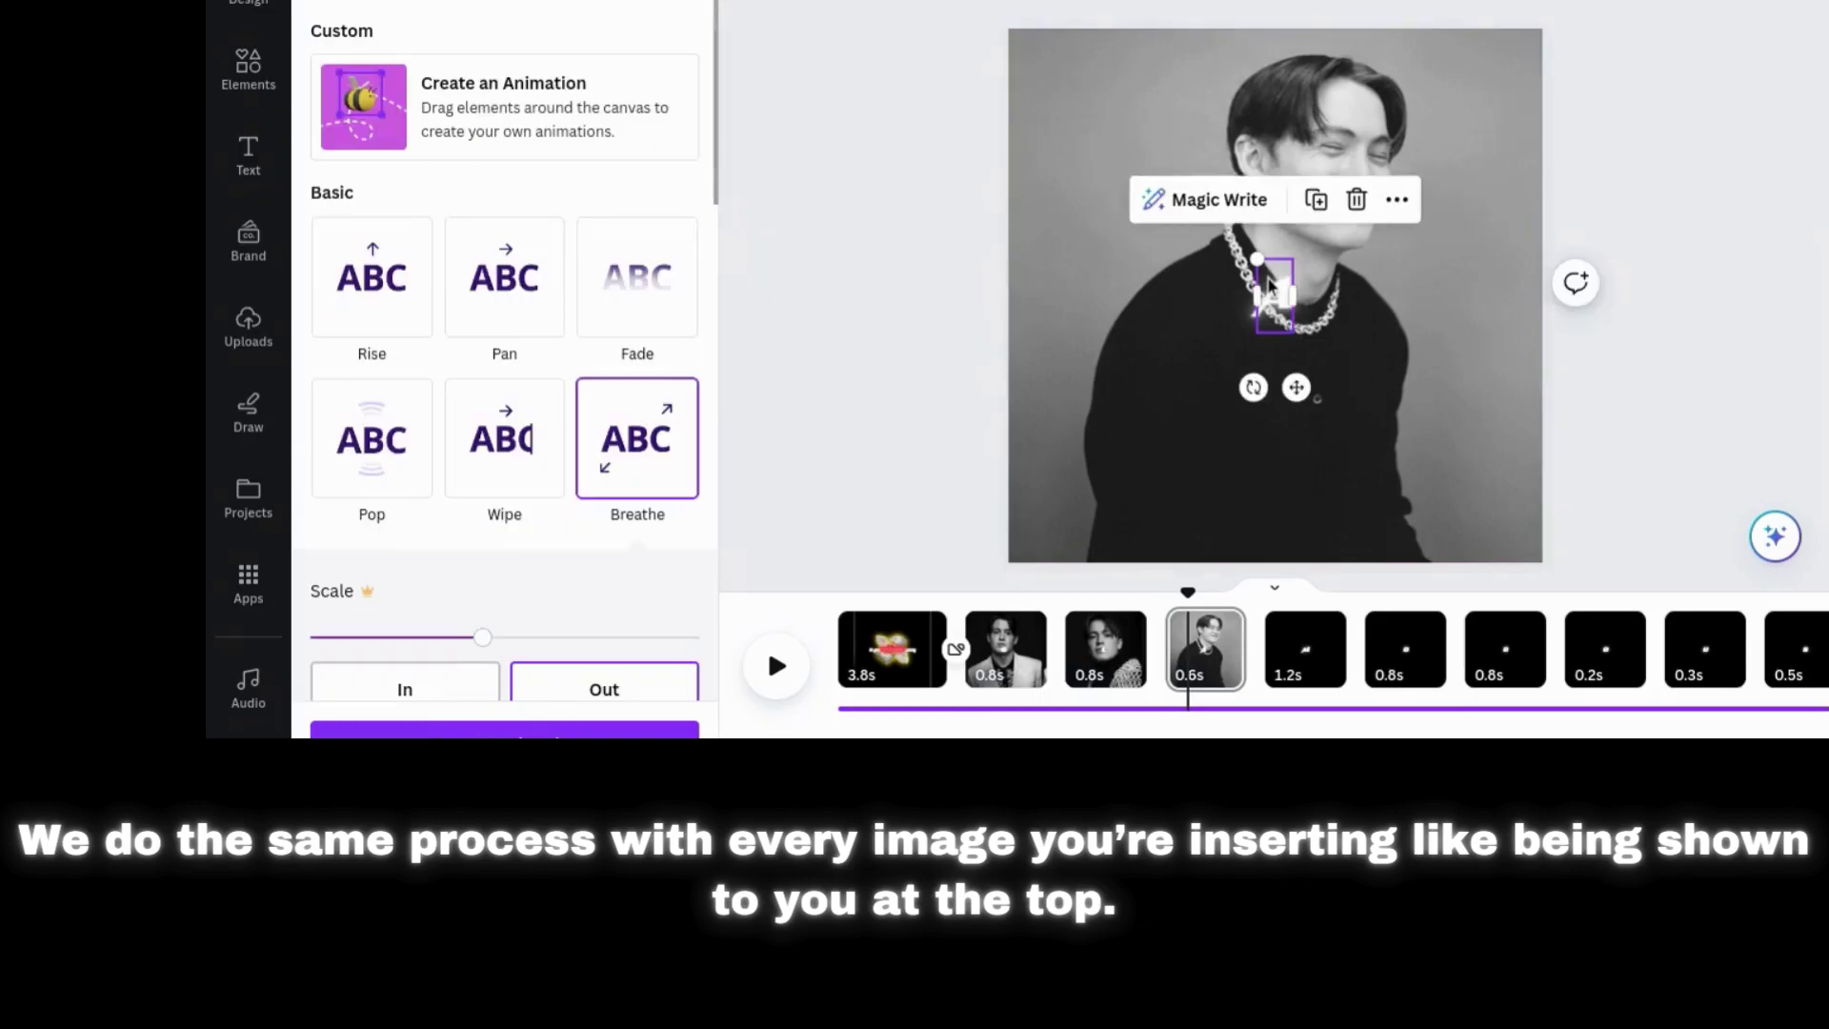
left_click(1234, 637)
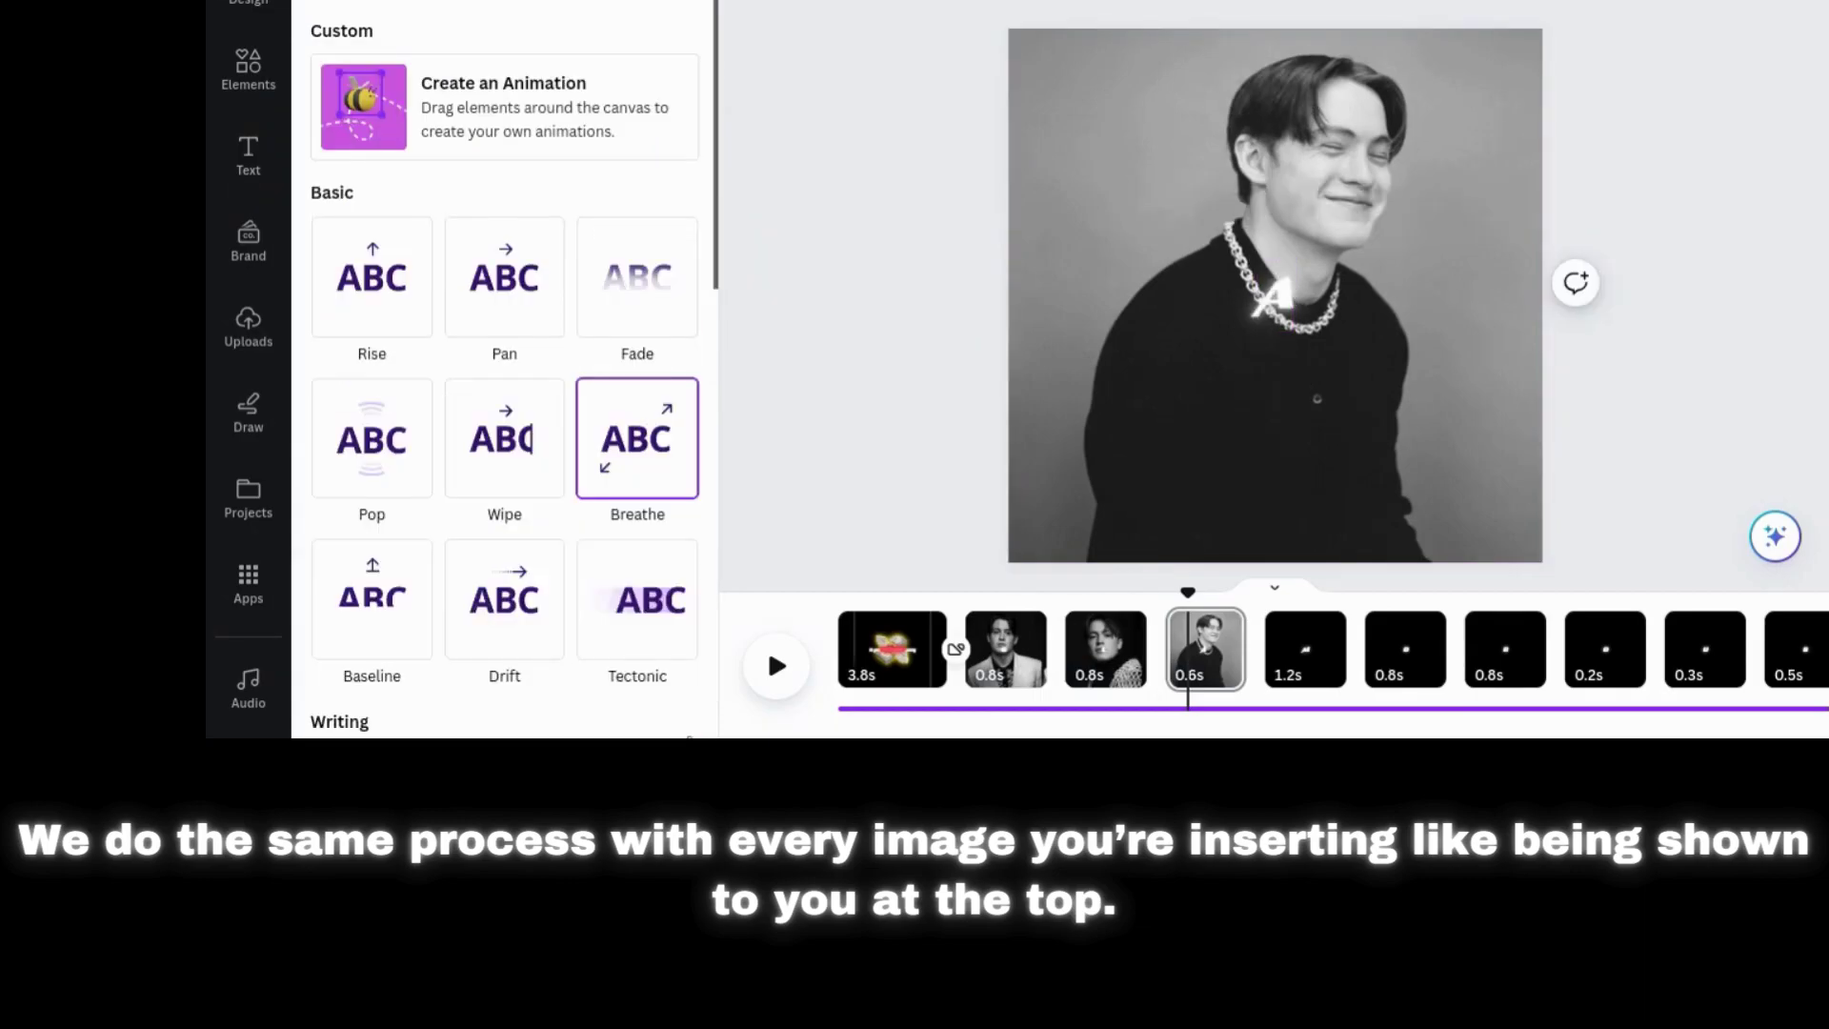
- Add the half-shadowed portrait in the dark draped garment from the uploads to the letter M page
left_click(1305, 648)
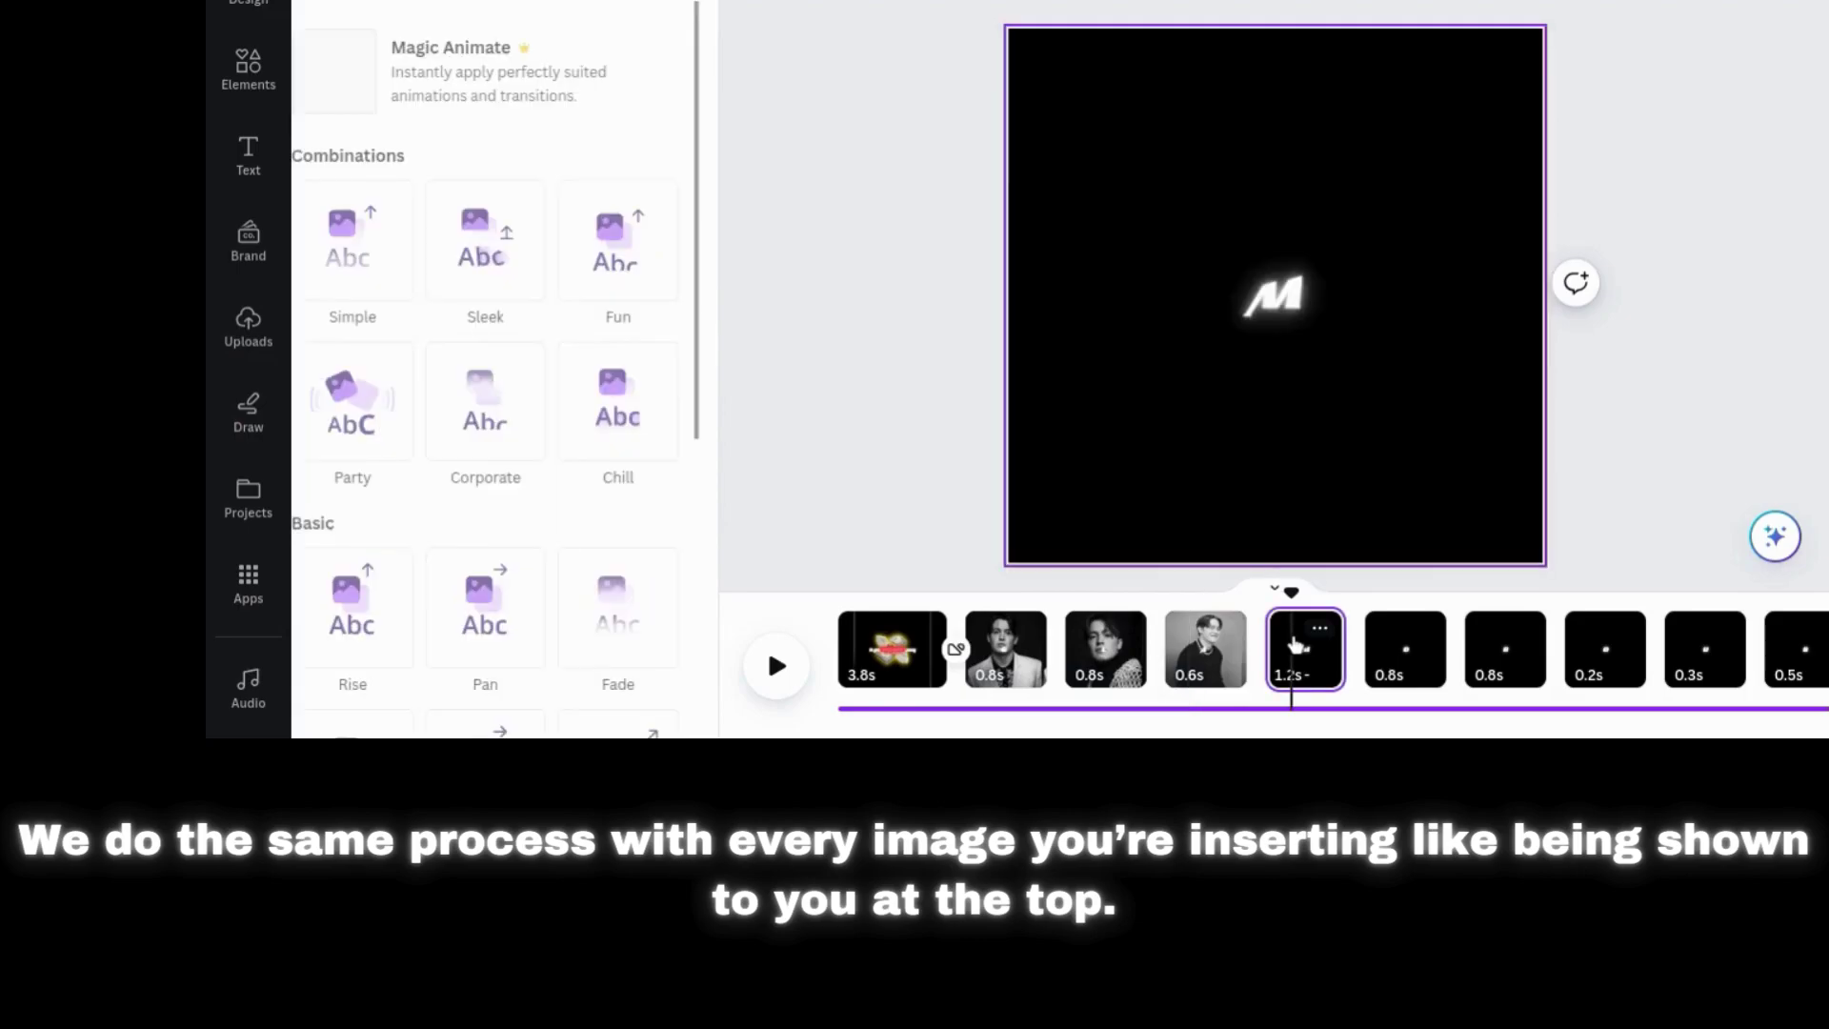
left_click(246, 328)
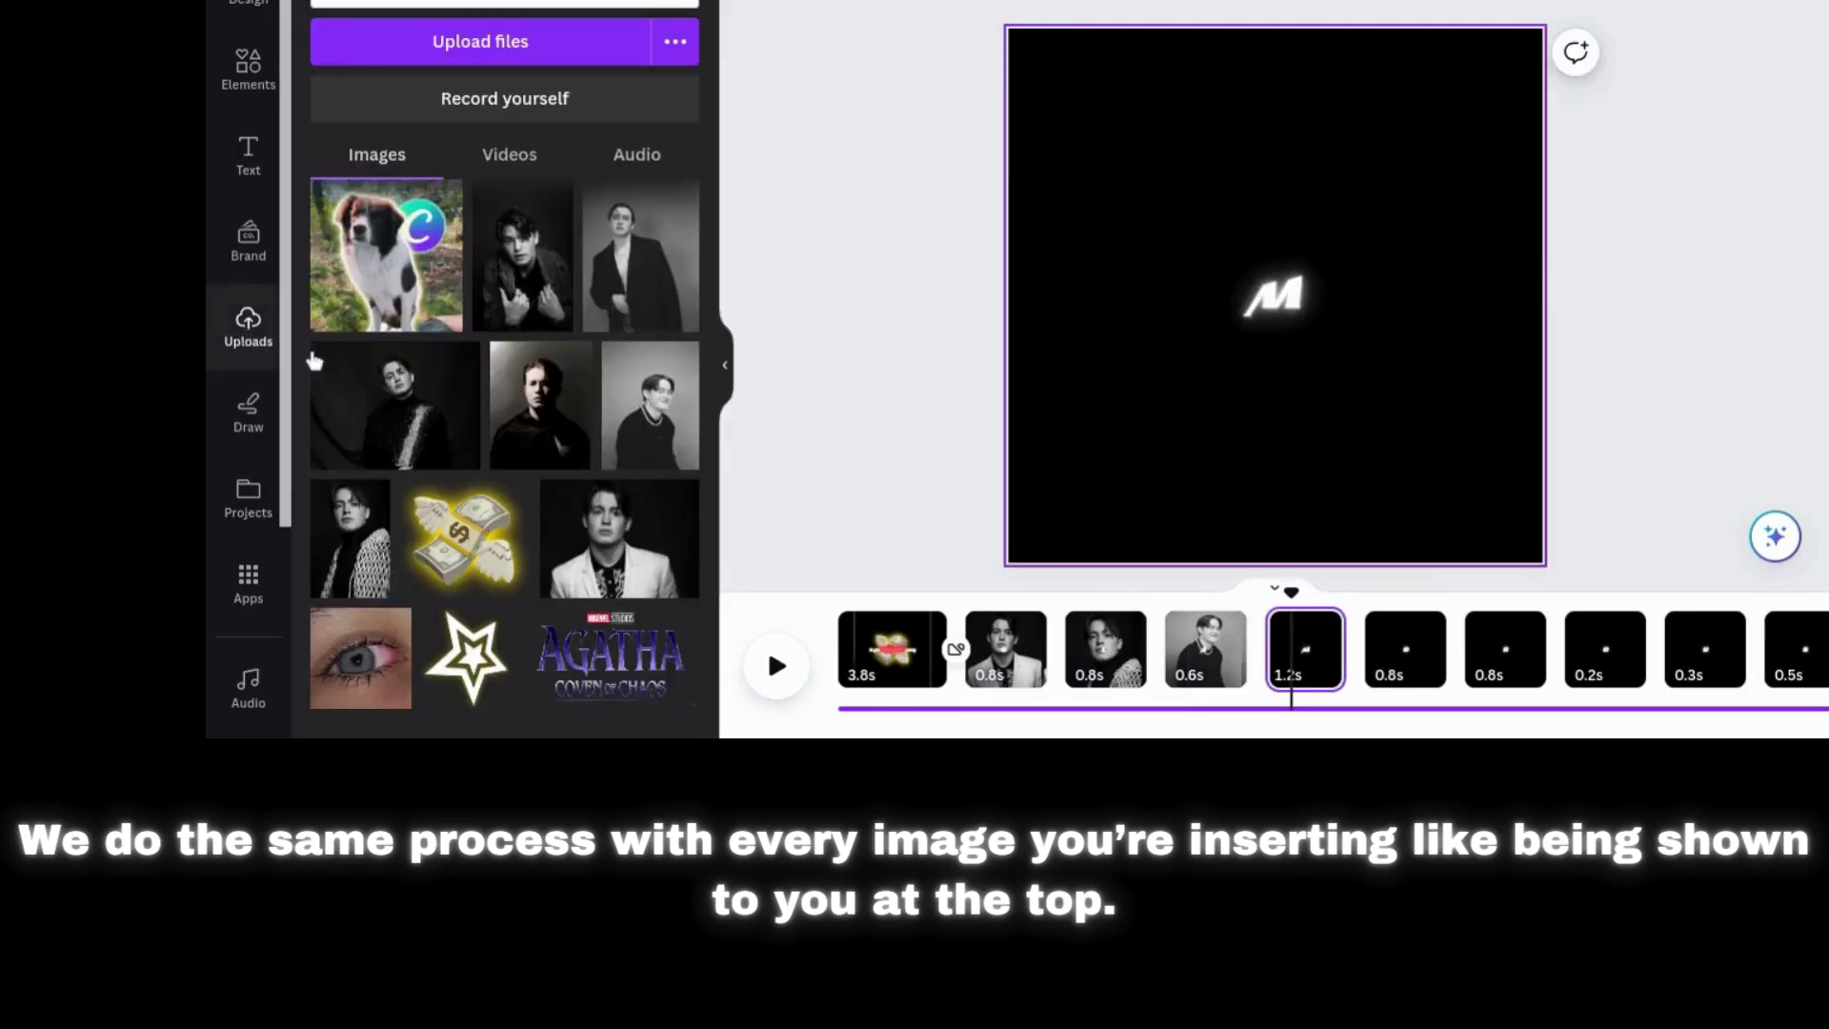
left_click(529, 424)
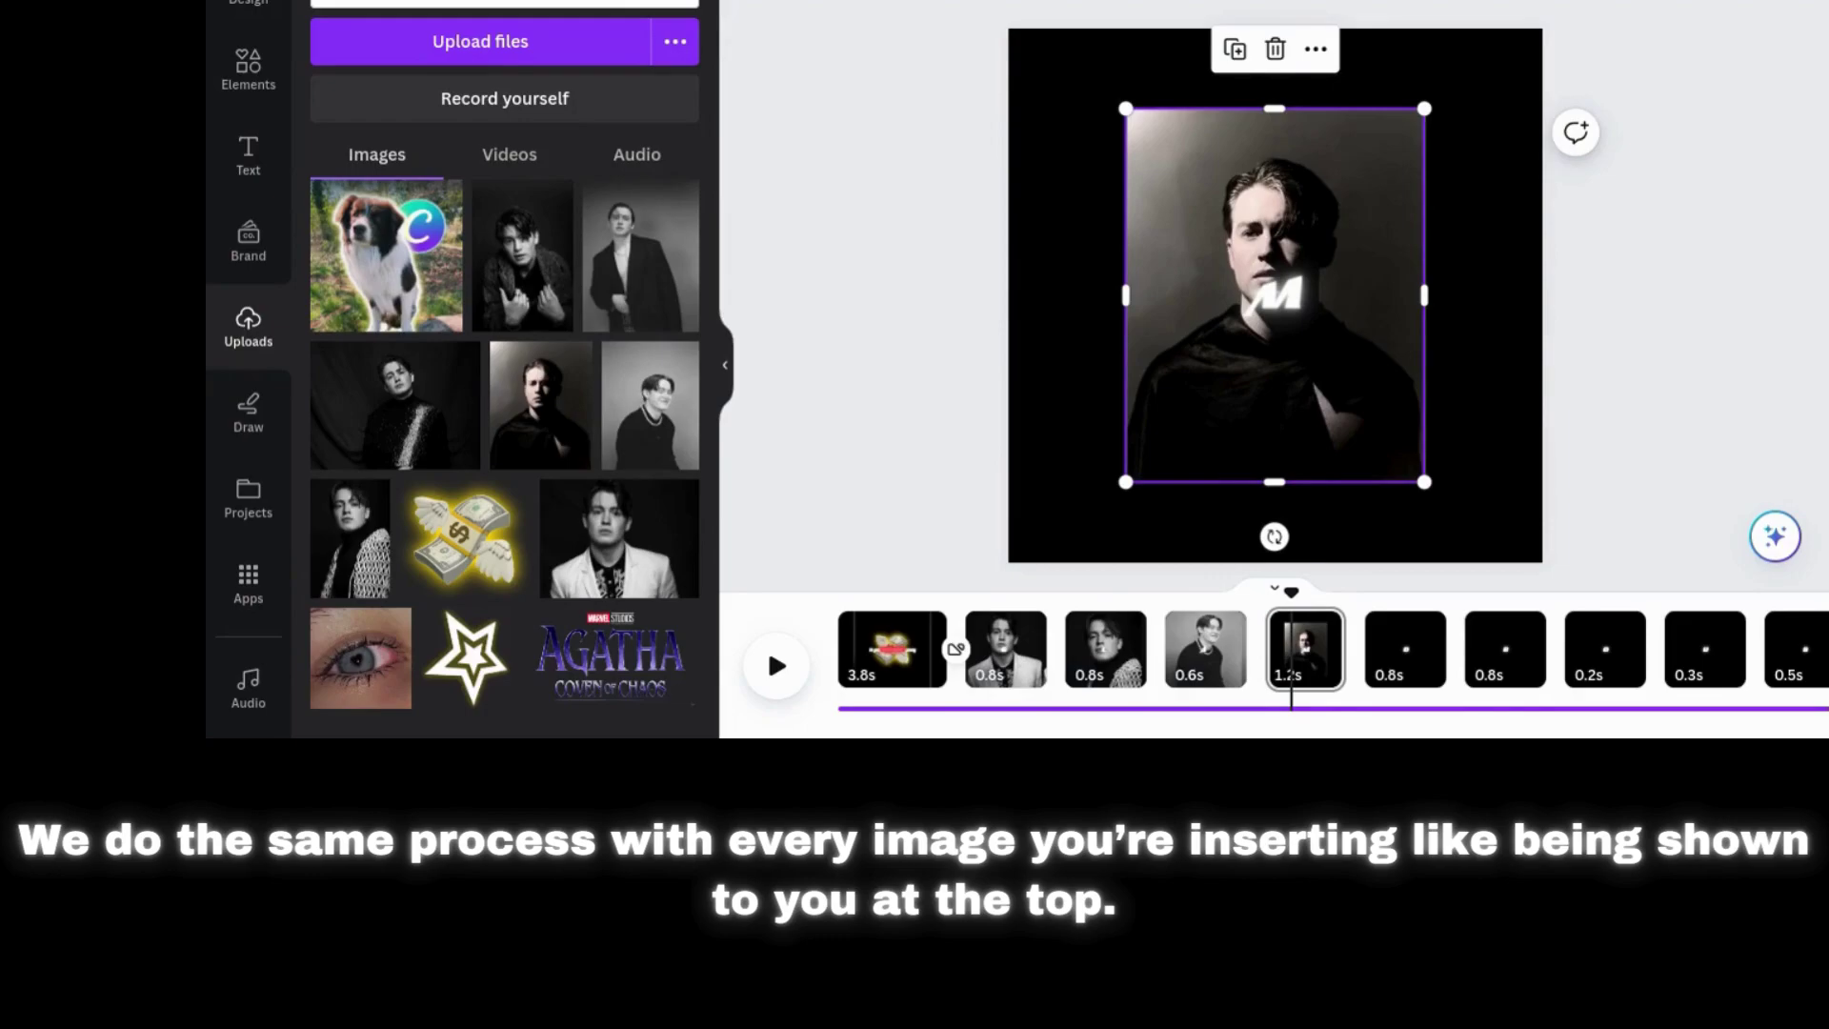
- Try the Noir filter from the Mono group on the portrait placed on the M page
left_click(763, 2)
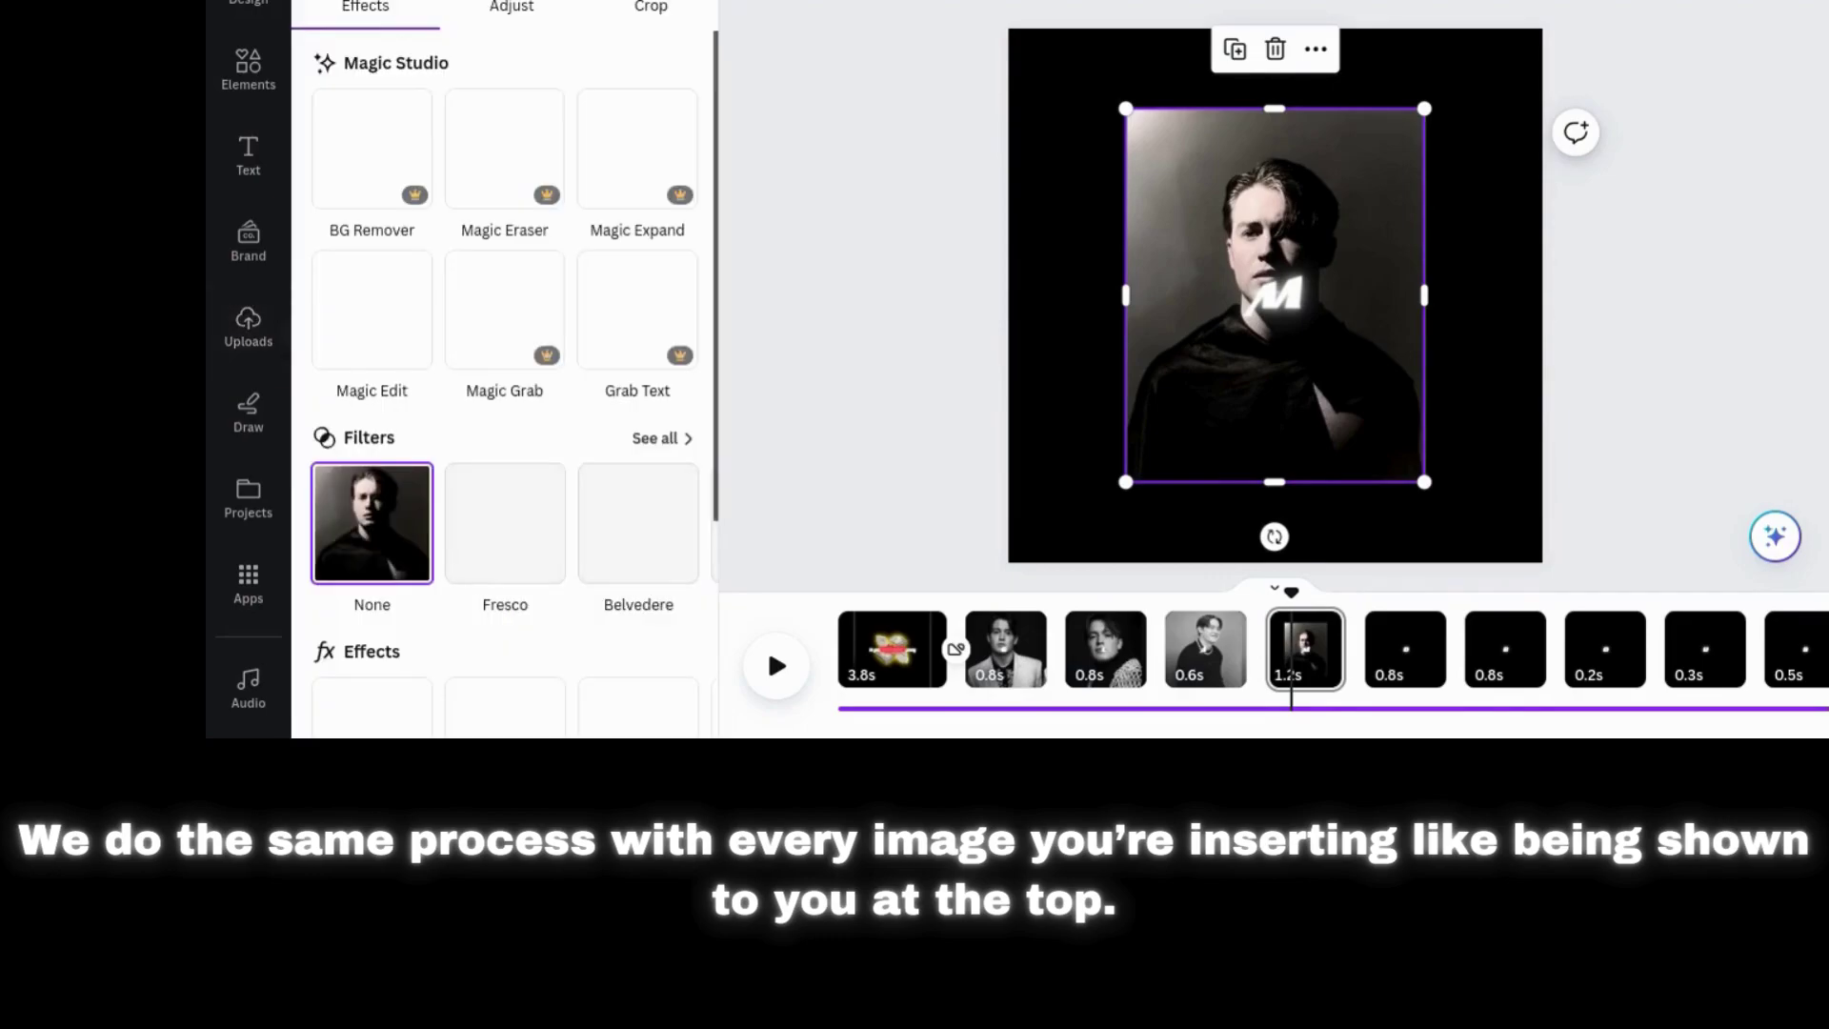
left_click(655, 440)
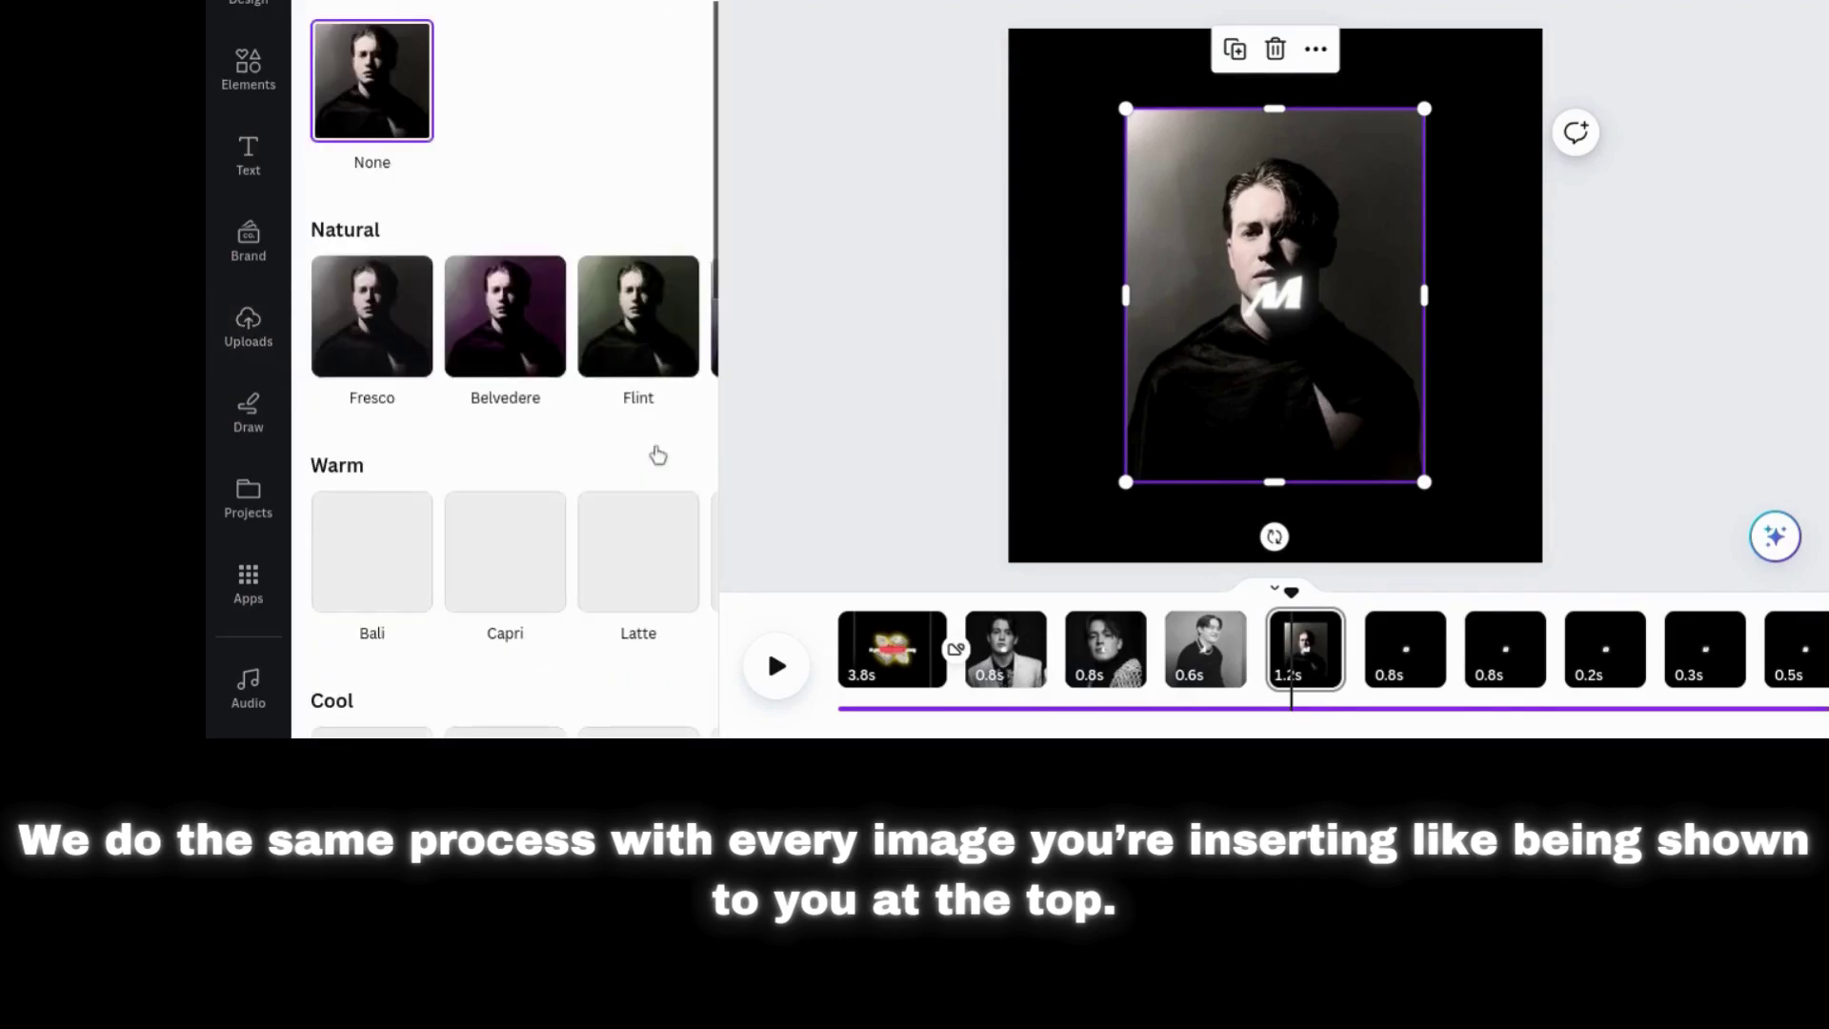
scroll(657, 455, "down", 7)
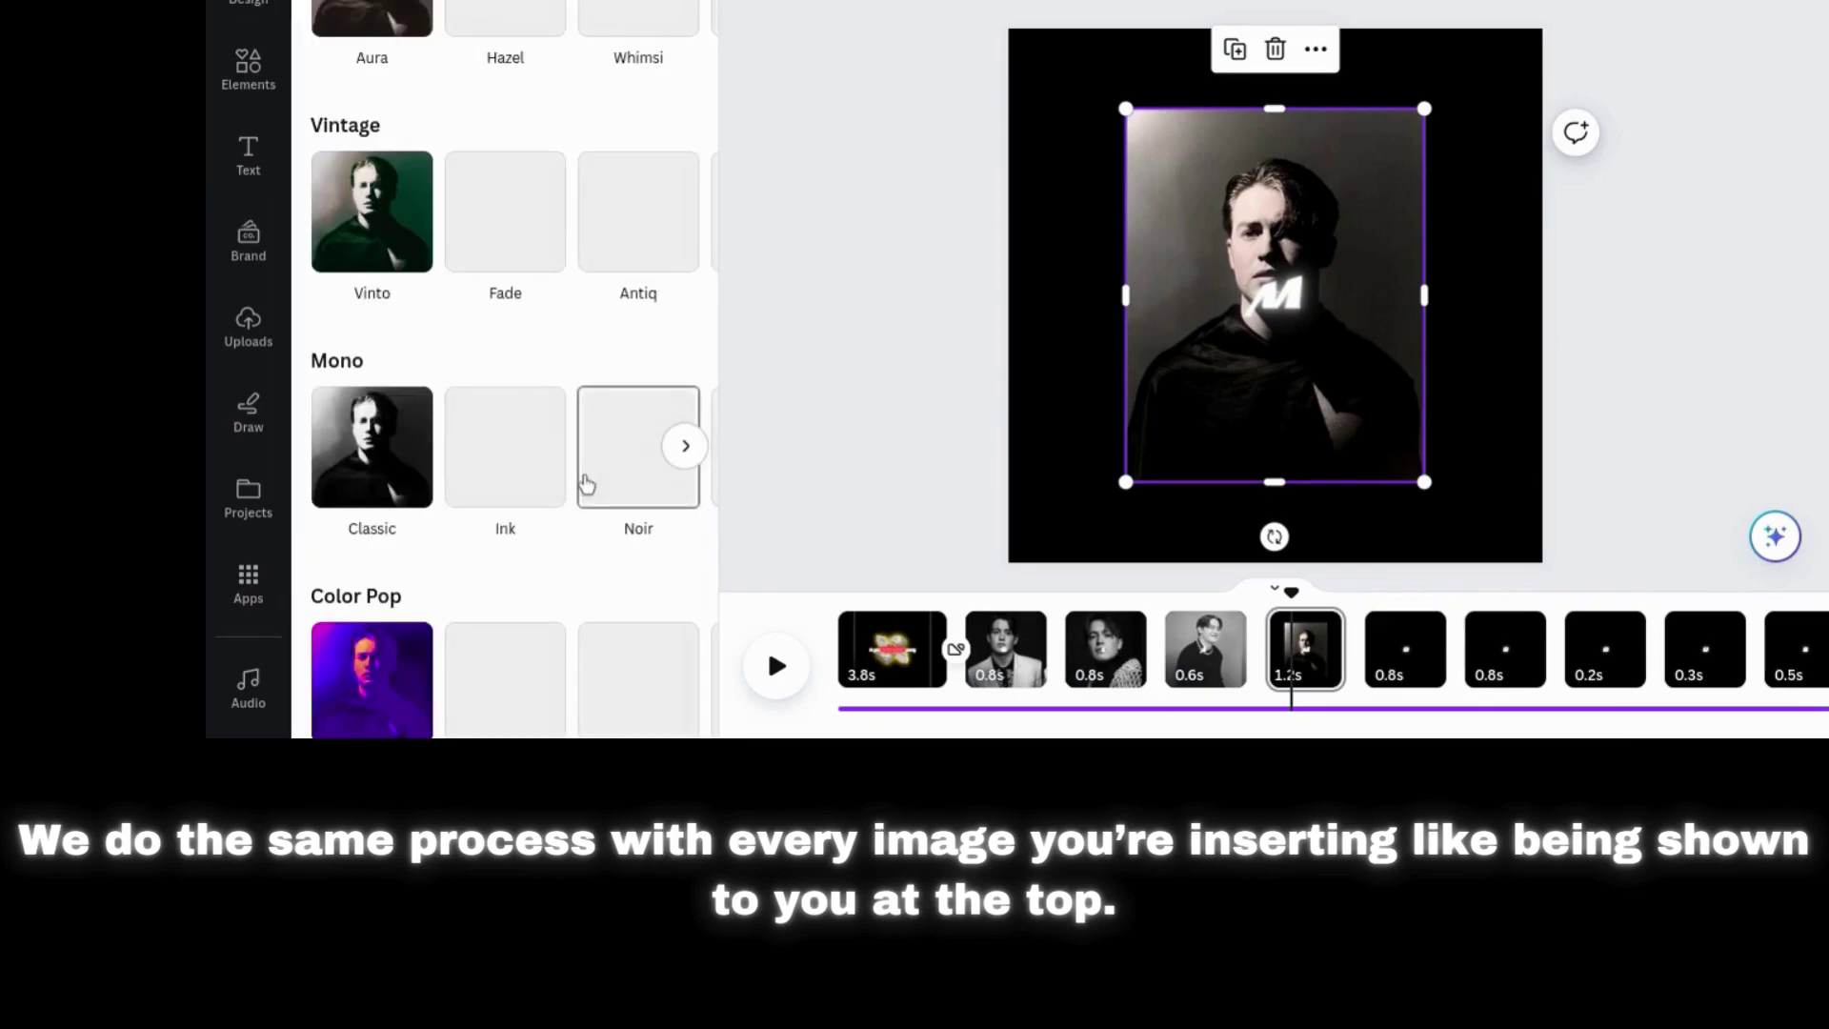
left_click(588, 483)
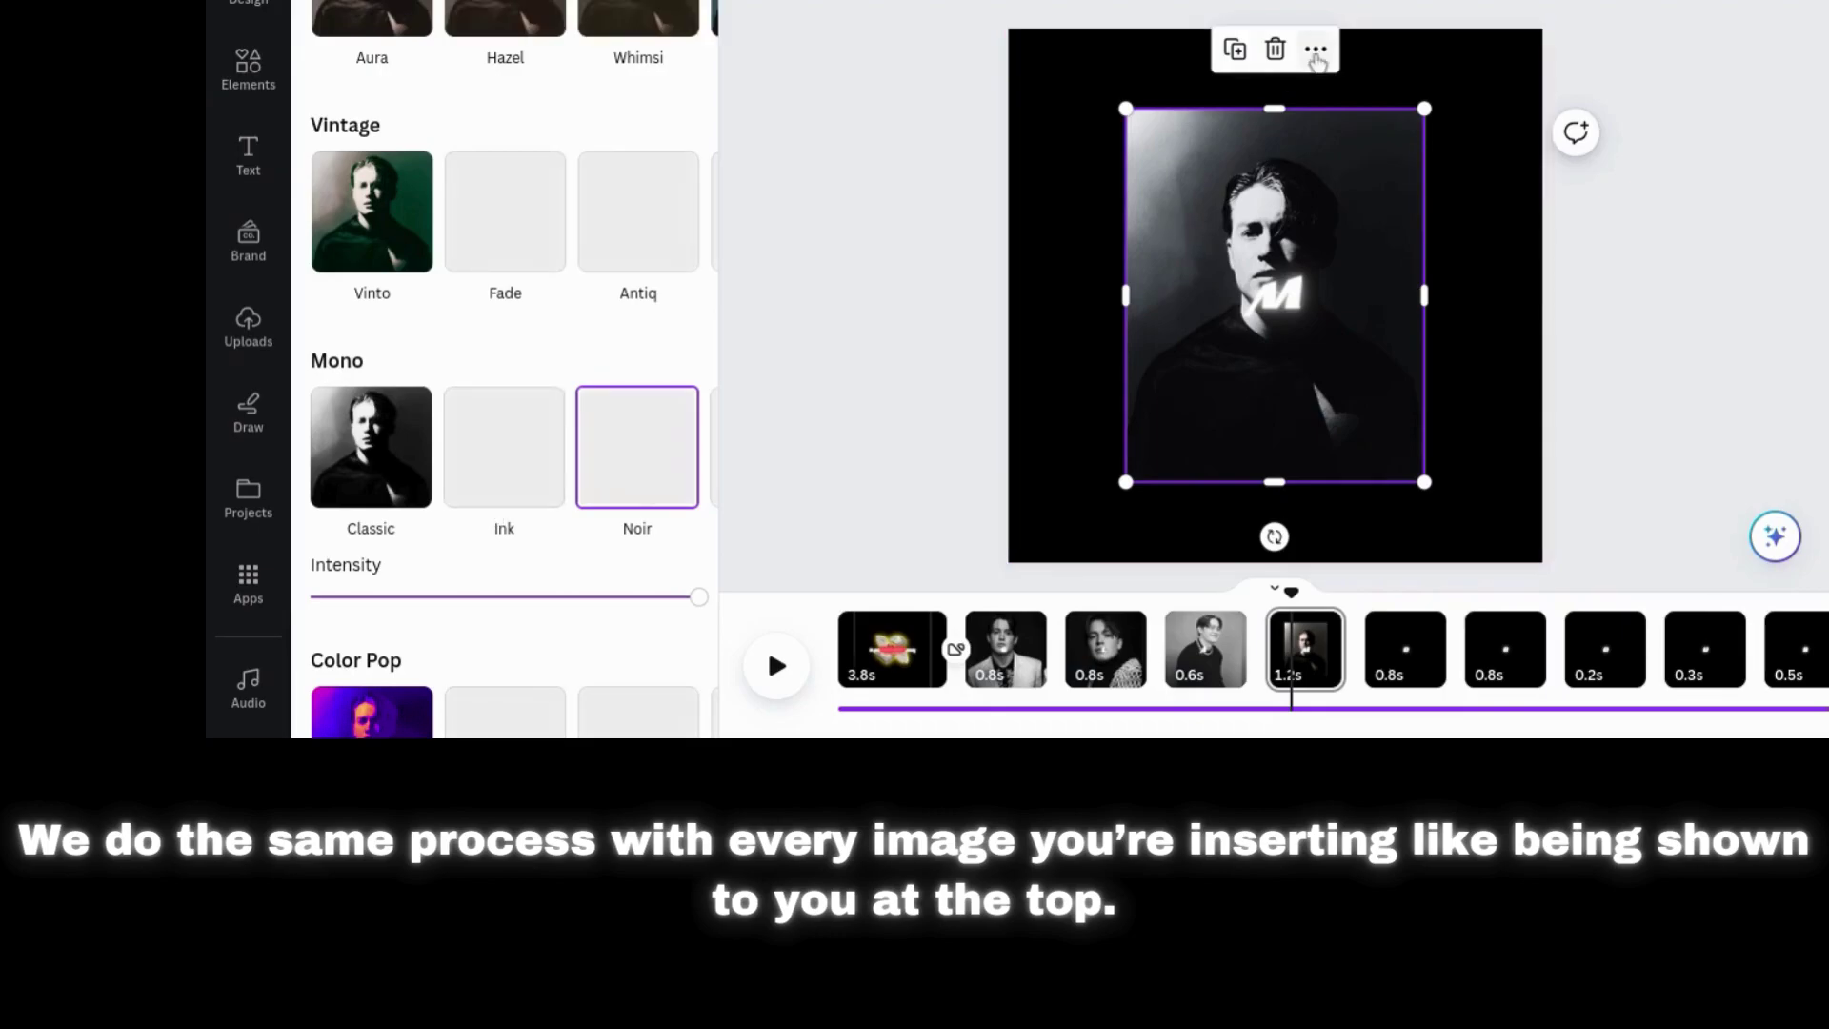
- Make the portrait the M page background and nudge it slightly downward within its crop
left_click(1316, 52)
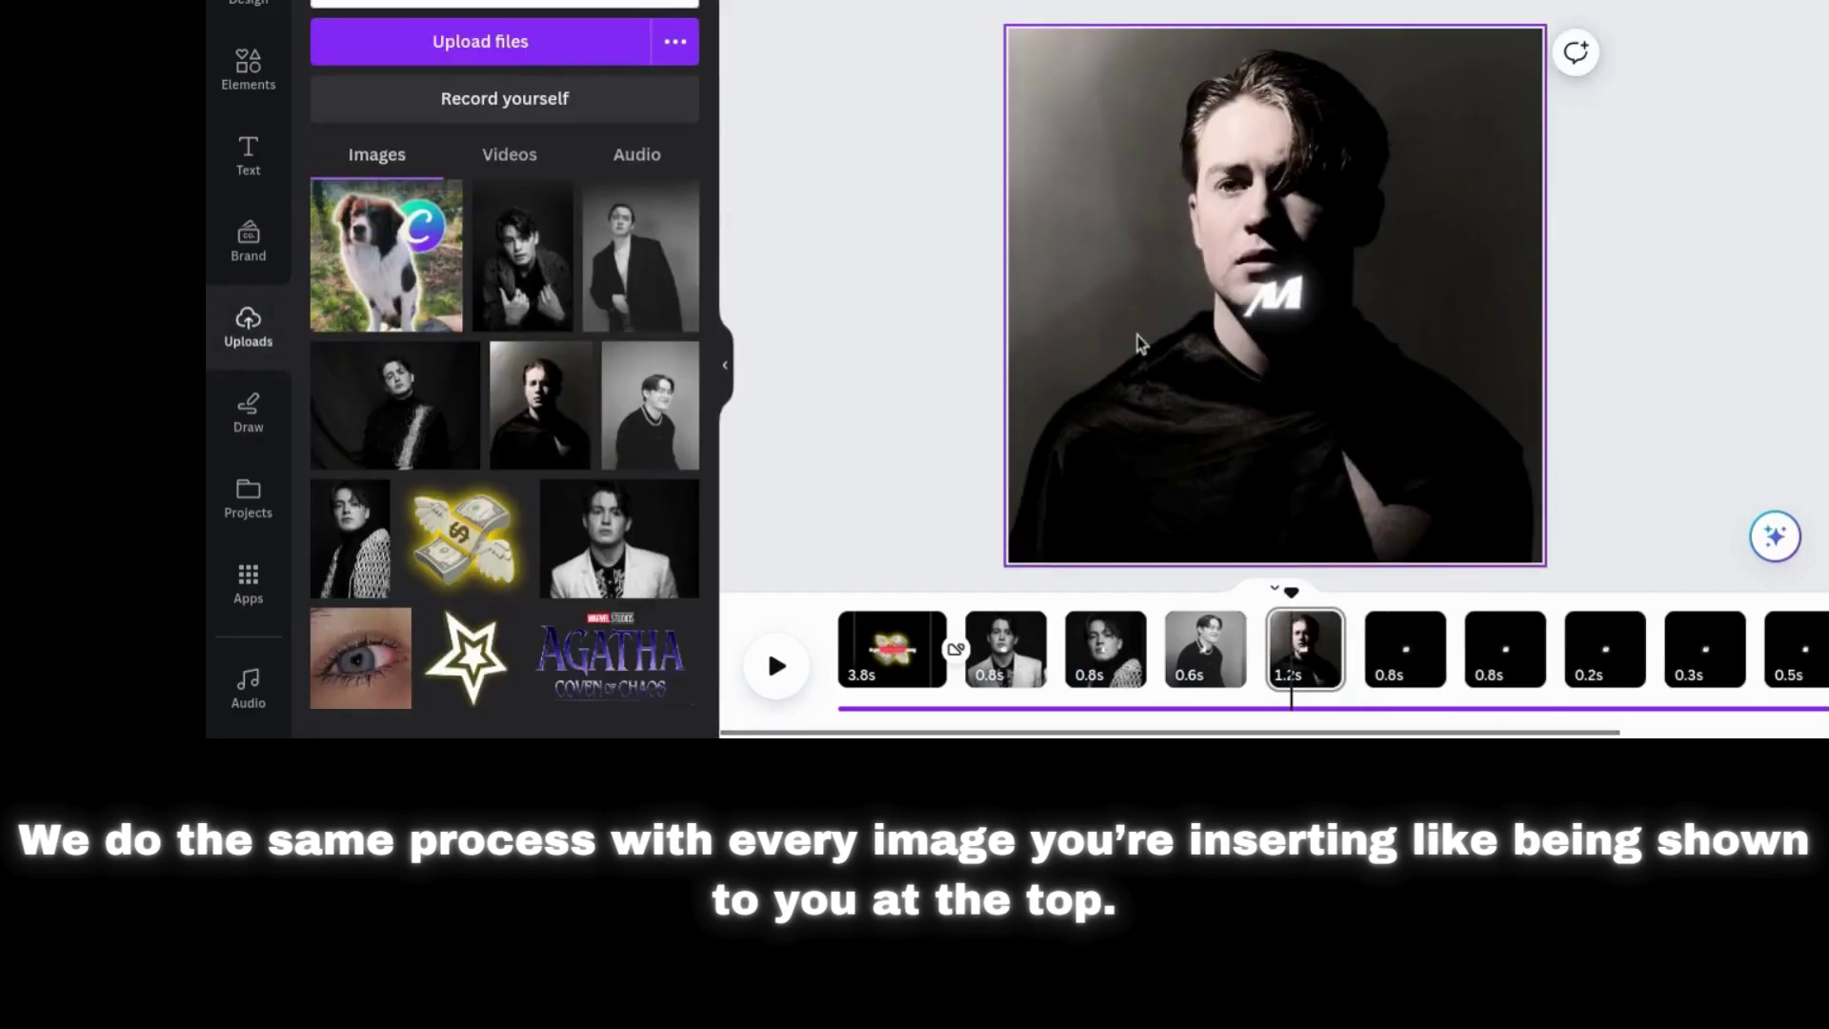
double_click(1130, 278)
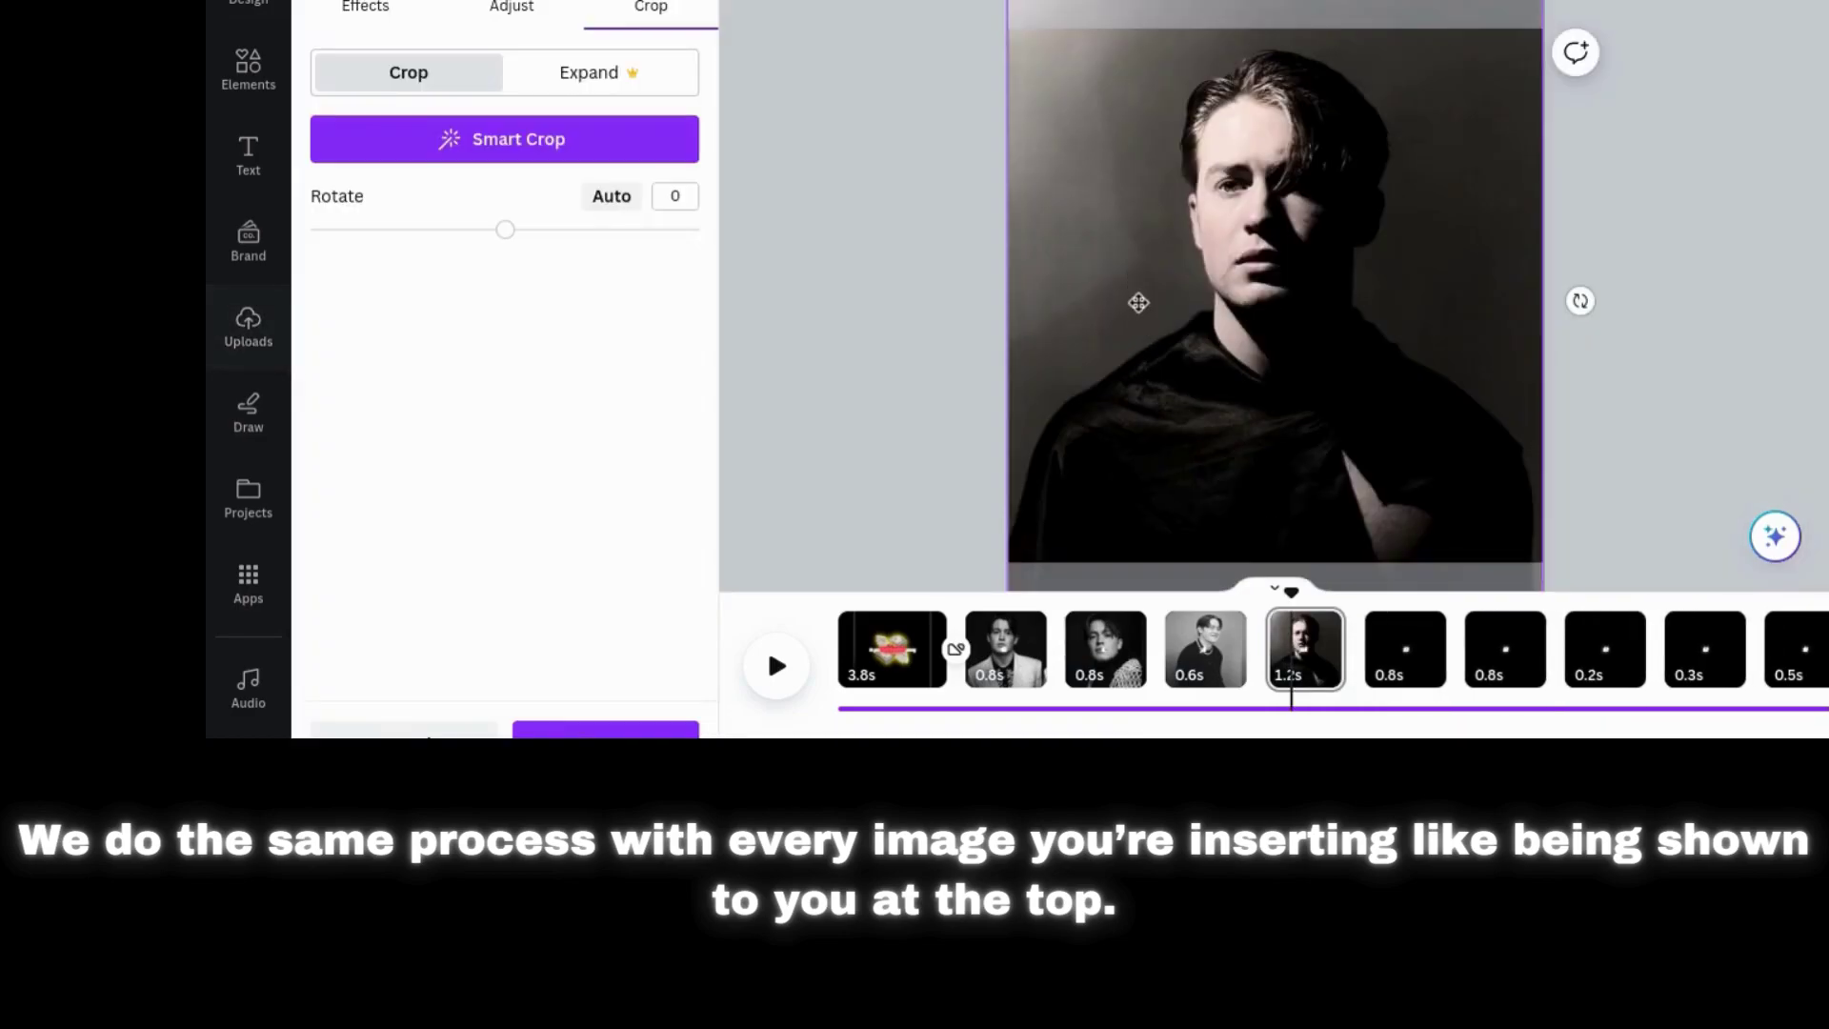
left_click_drag(1140, 301, 1147, 308)
left_click(606, 730)
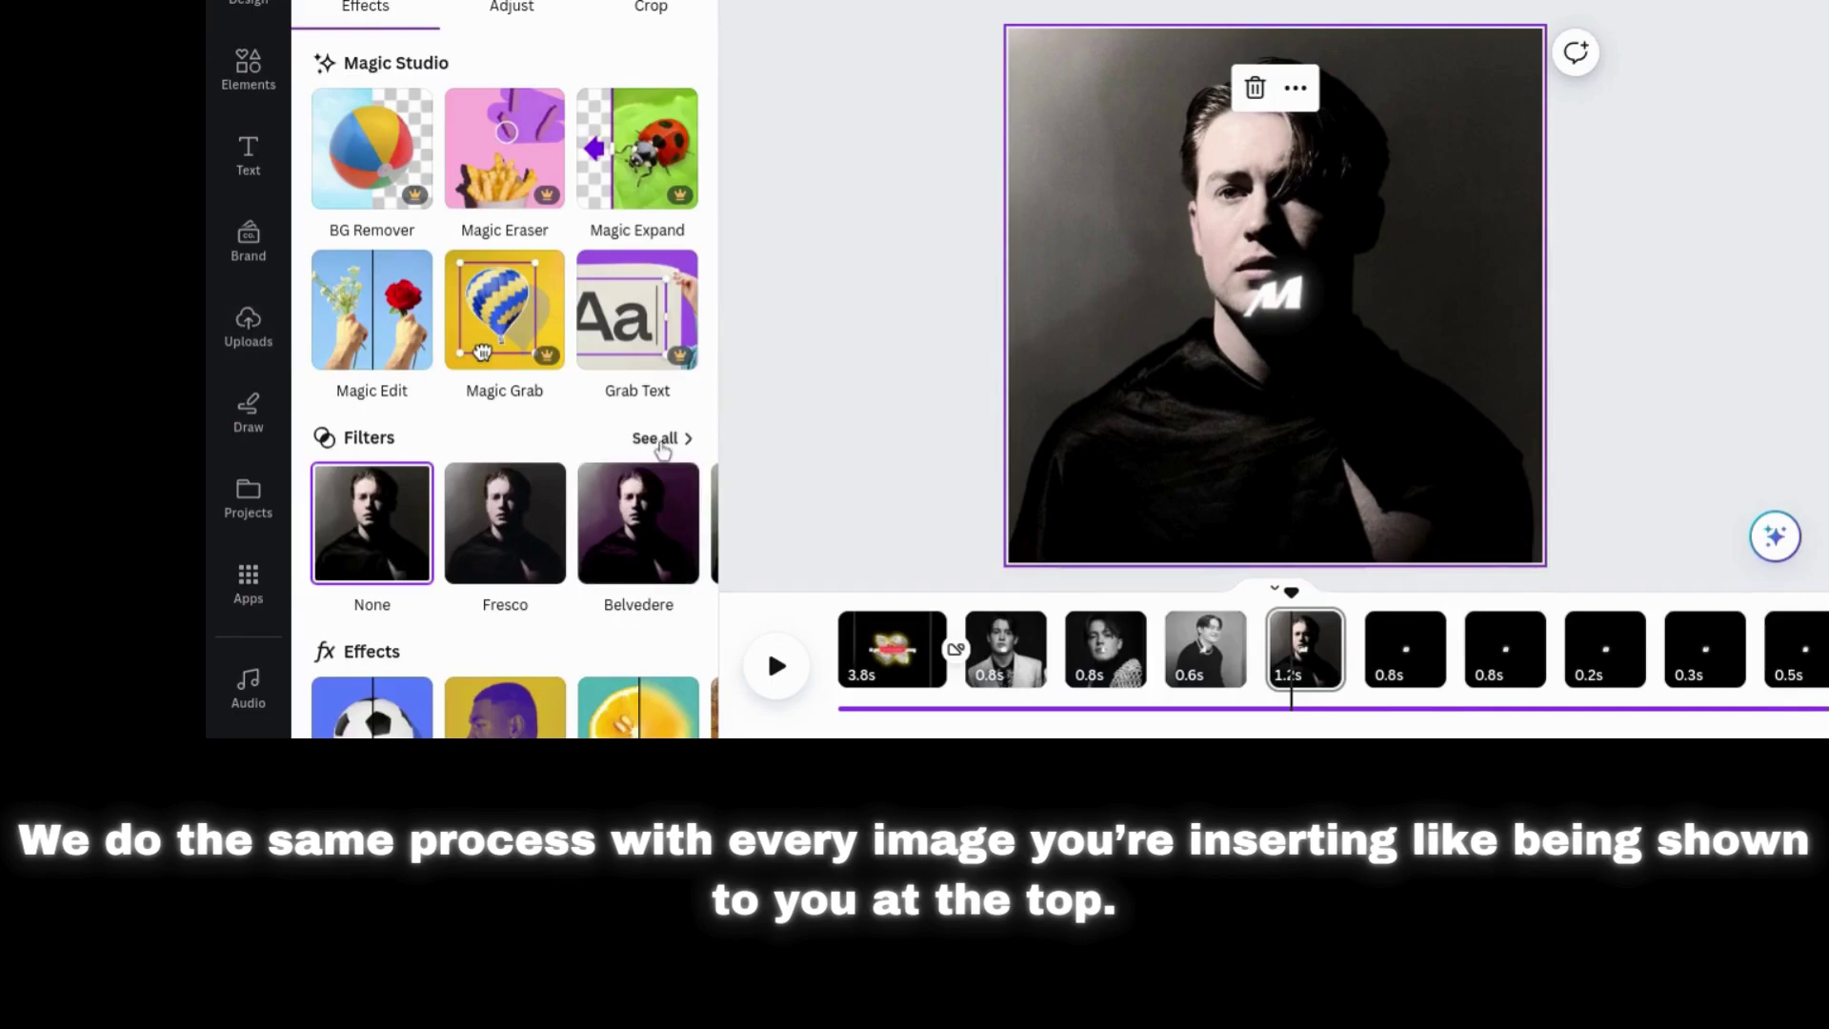
- Apply the Mono filter Noir to the M page's background photo and lower the filter intensity slightly
left_click(662, 440)
scroll(666, 449, "down", 5)
left_click(610, 446)
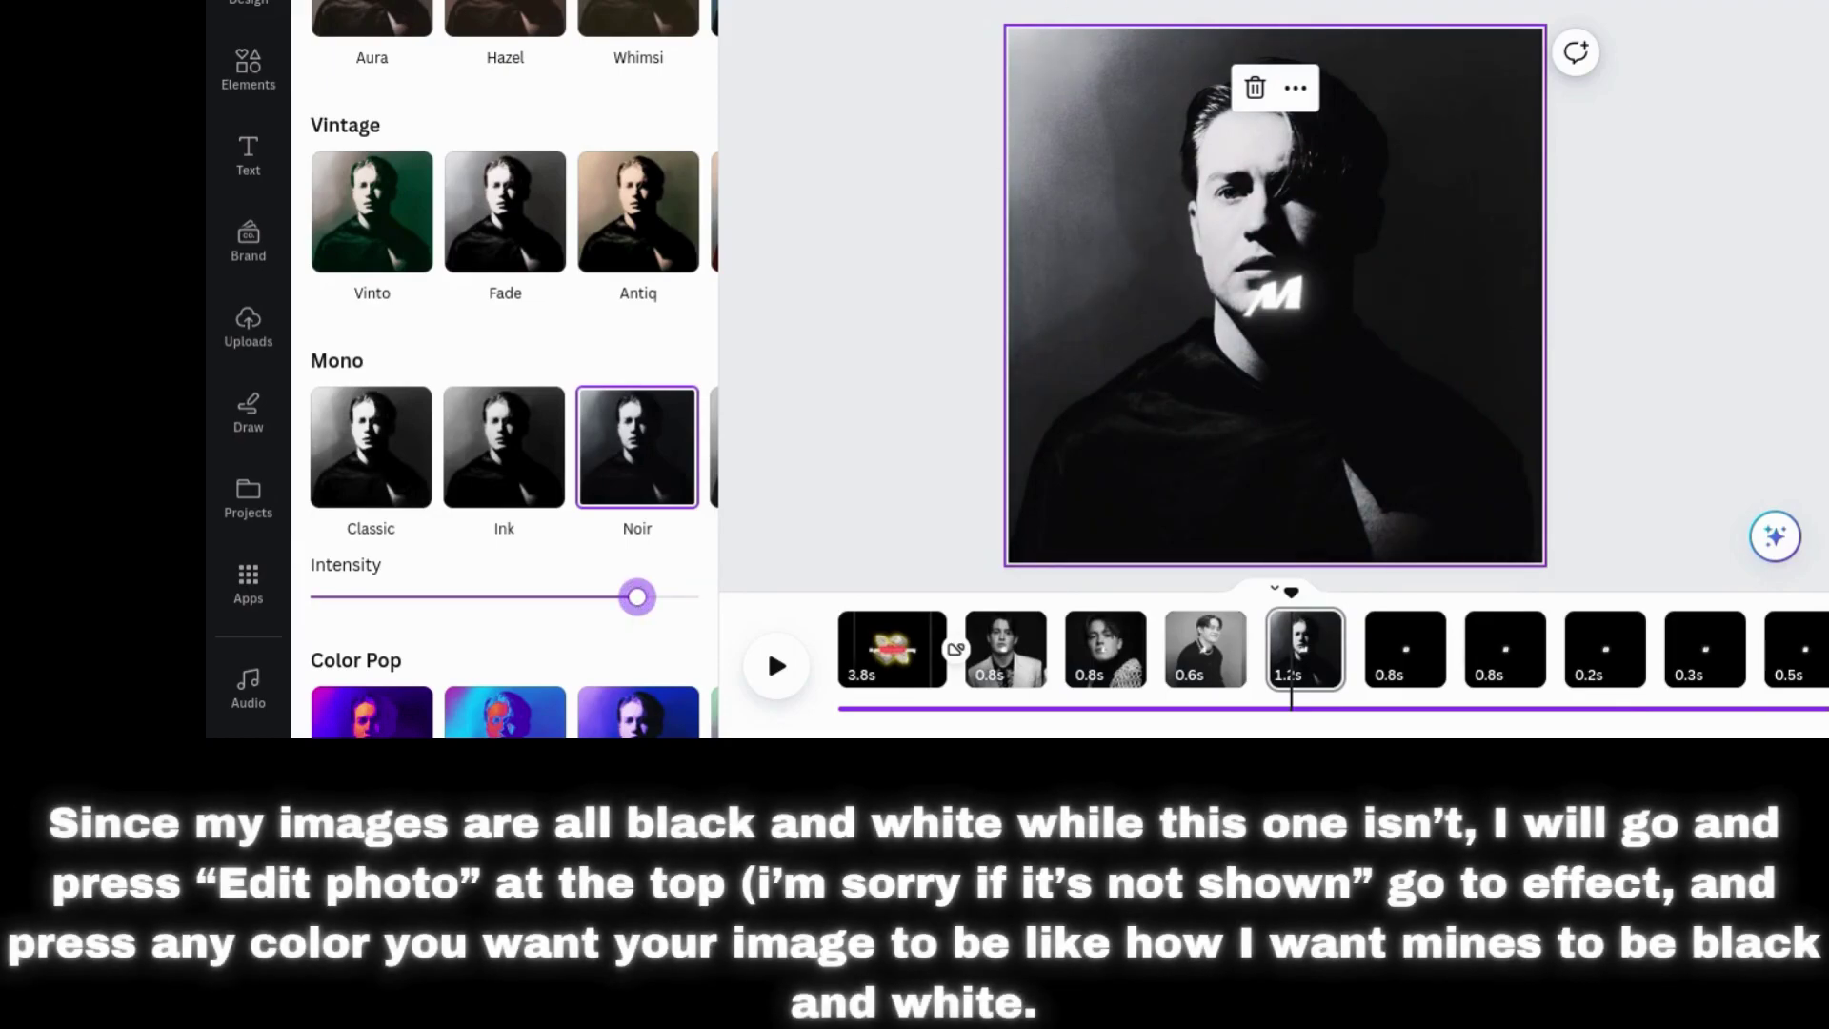
- Apply the Breathe page animation to the M page and remove the animation from its letter text
left_click(1038, 2)
scroll(613, 376, "down", 6)
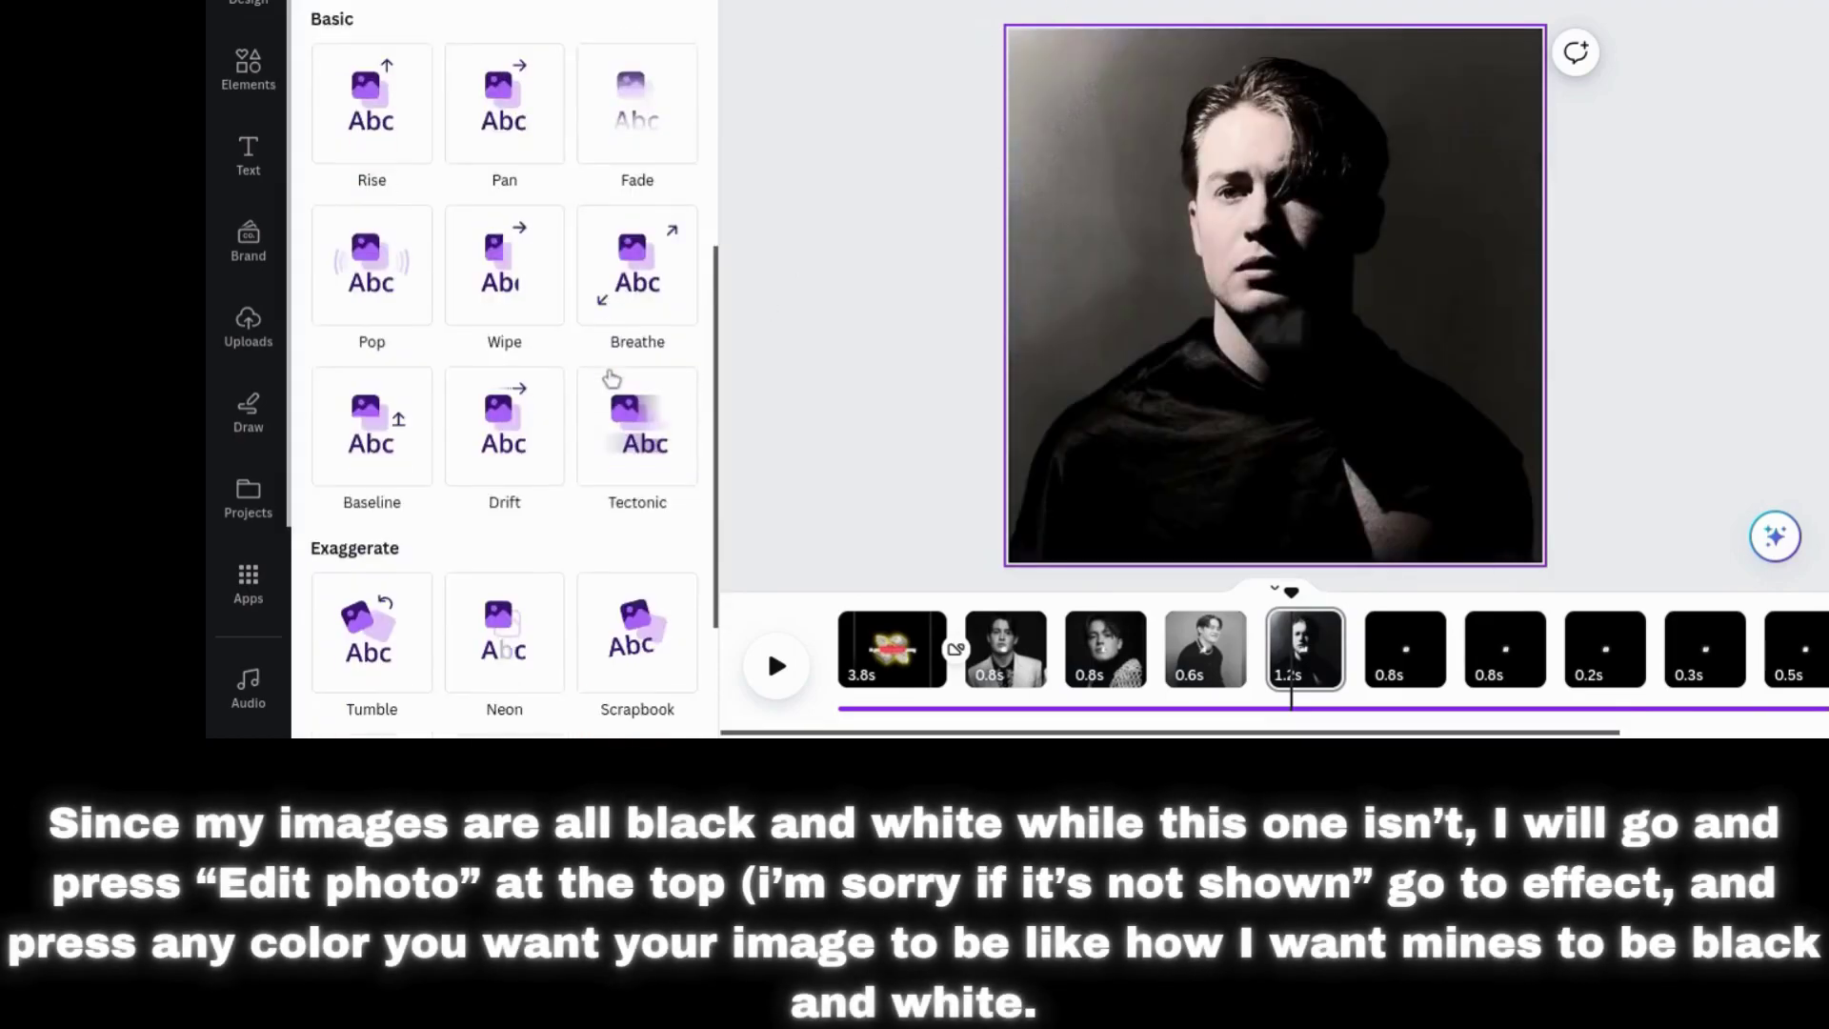
left_click(655, 197)
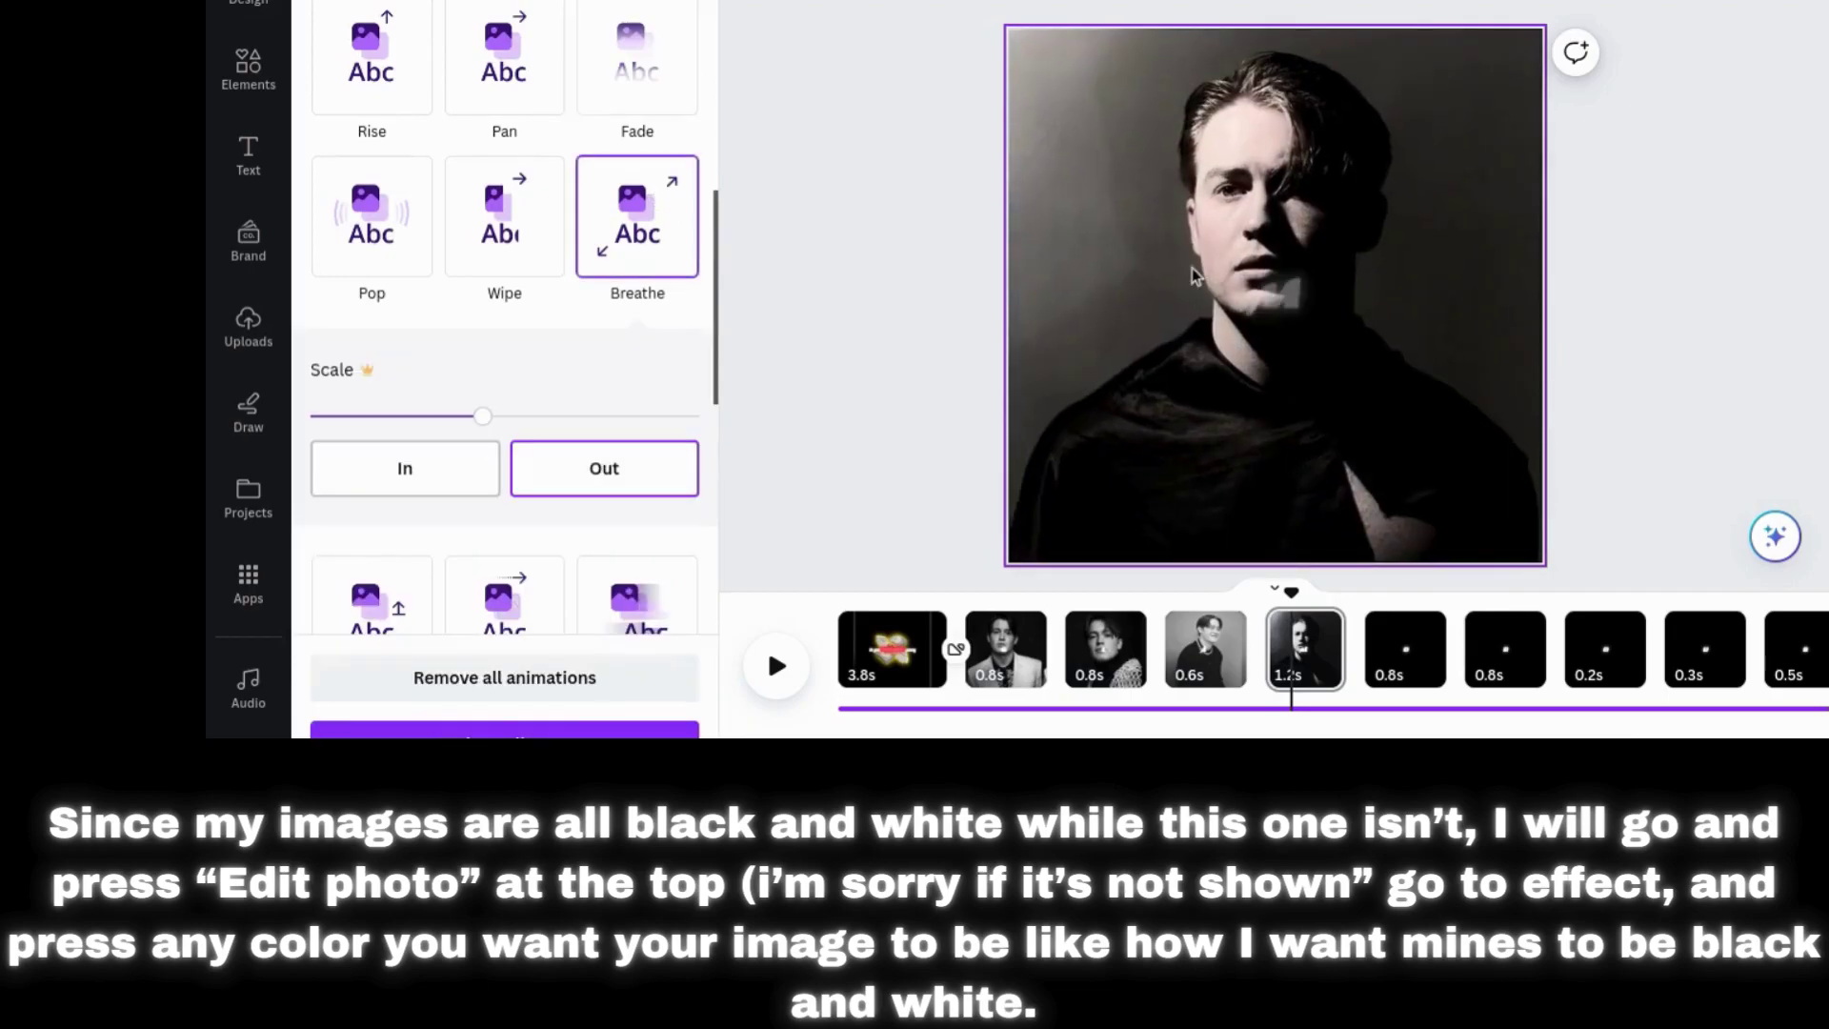
left_click(1274, 295)
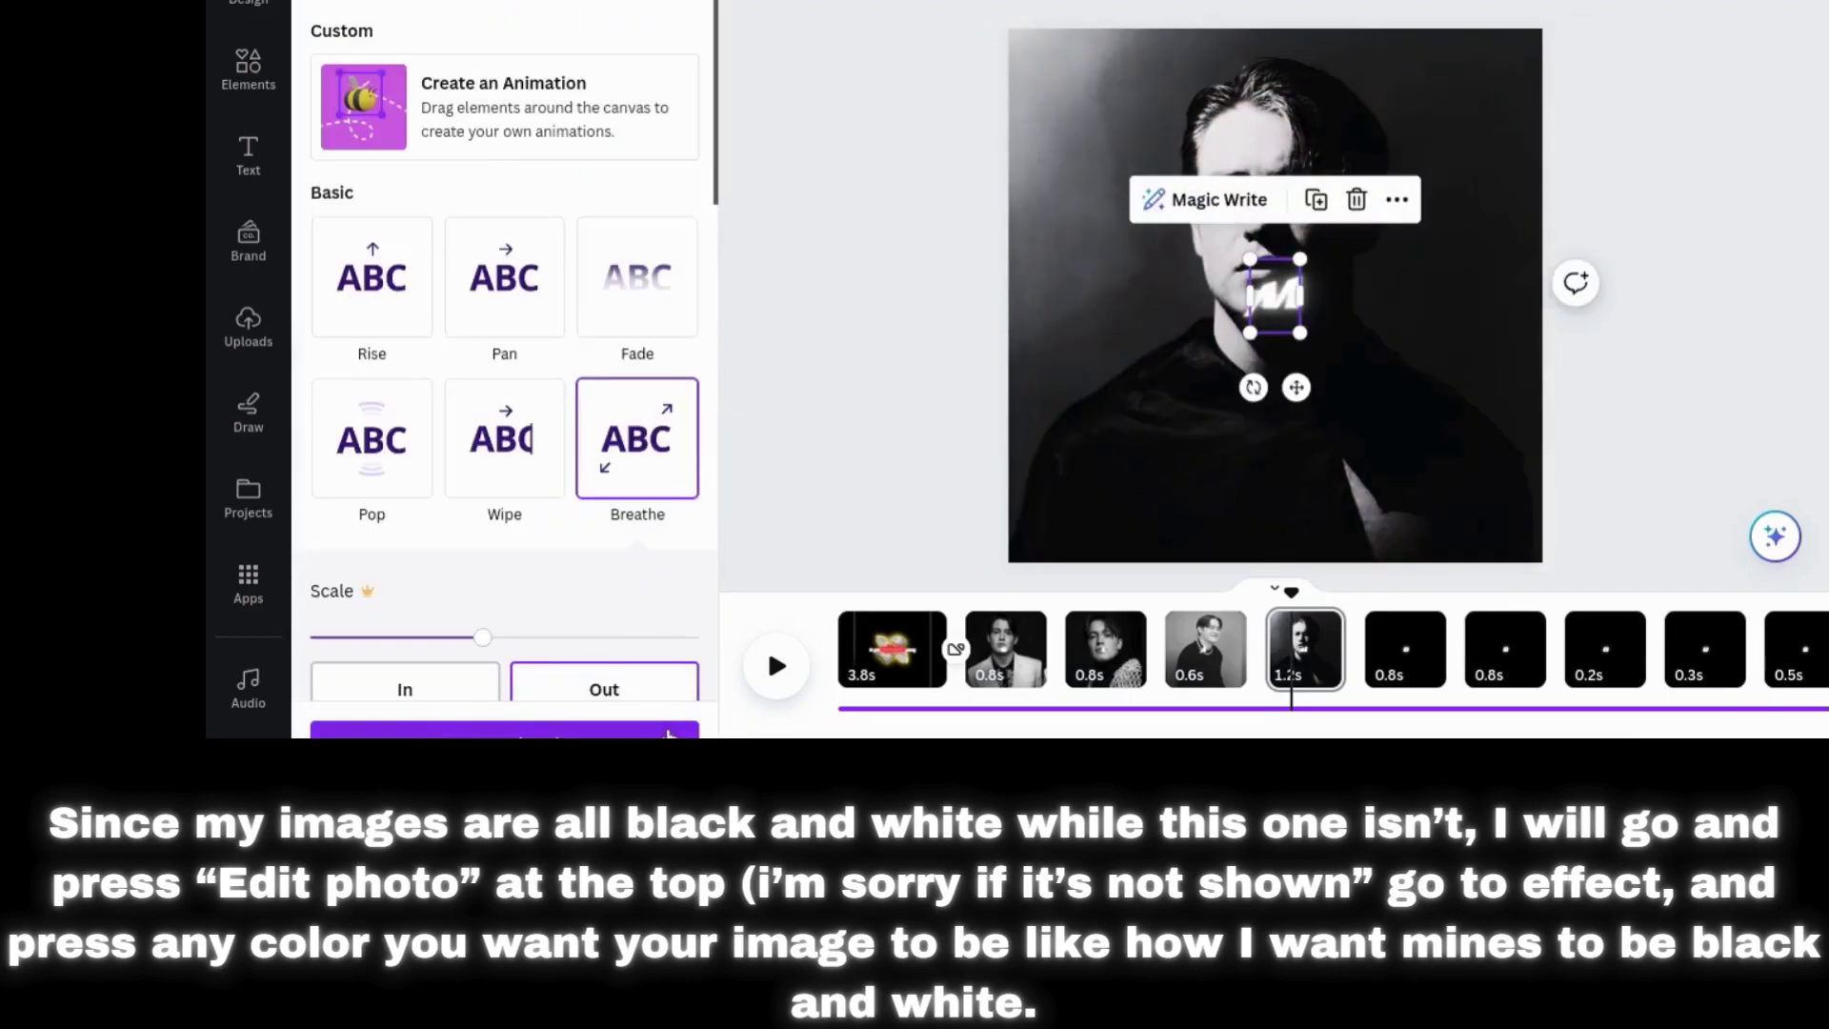
left_click(670, 735)
- Add the portrait with the glittering diagonal stripe from the uploads to the first letter O page and make it the page background
left_click(1386, 650)
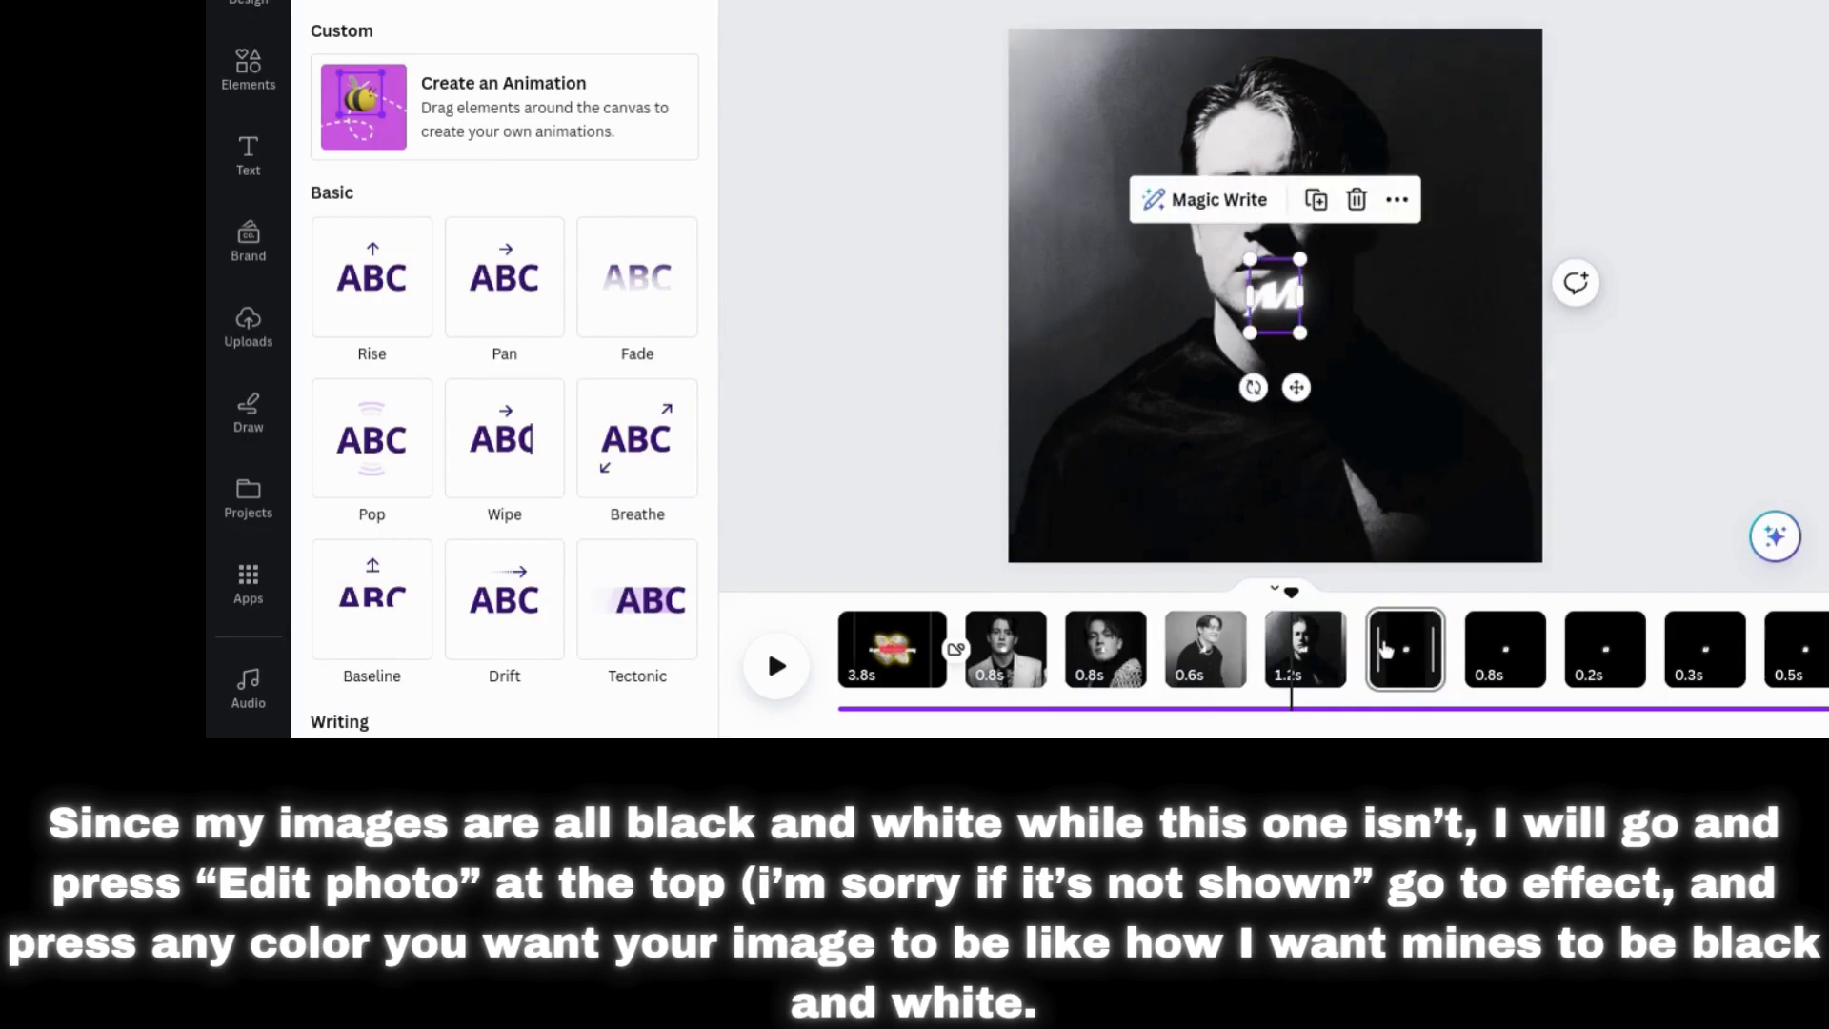
left_click(1381, 652)
left_click(246, 323)
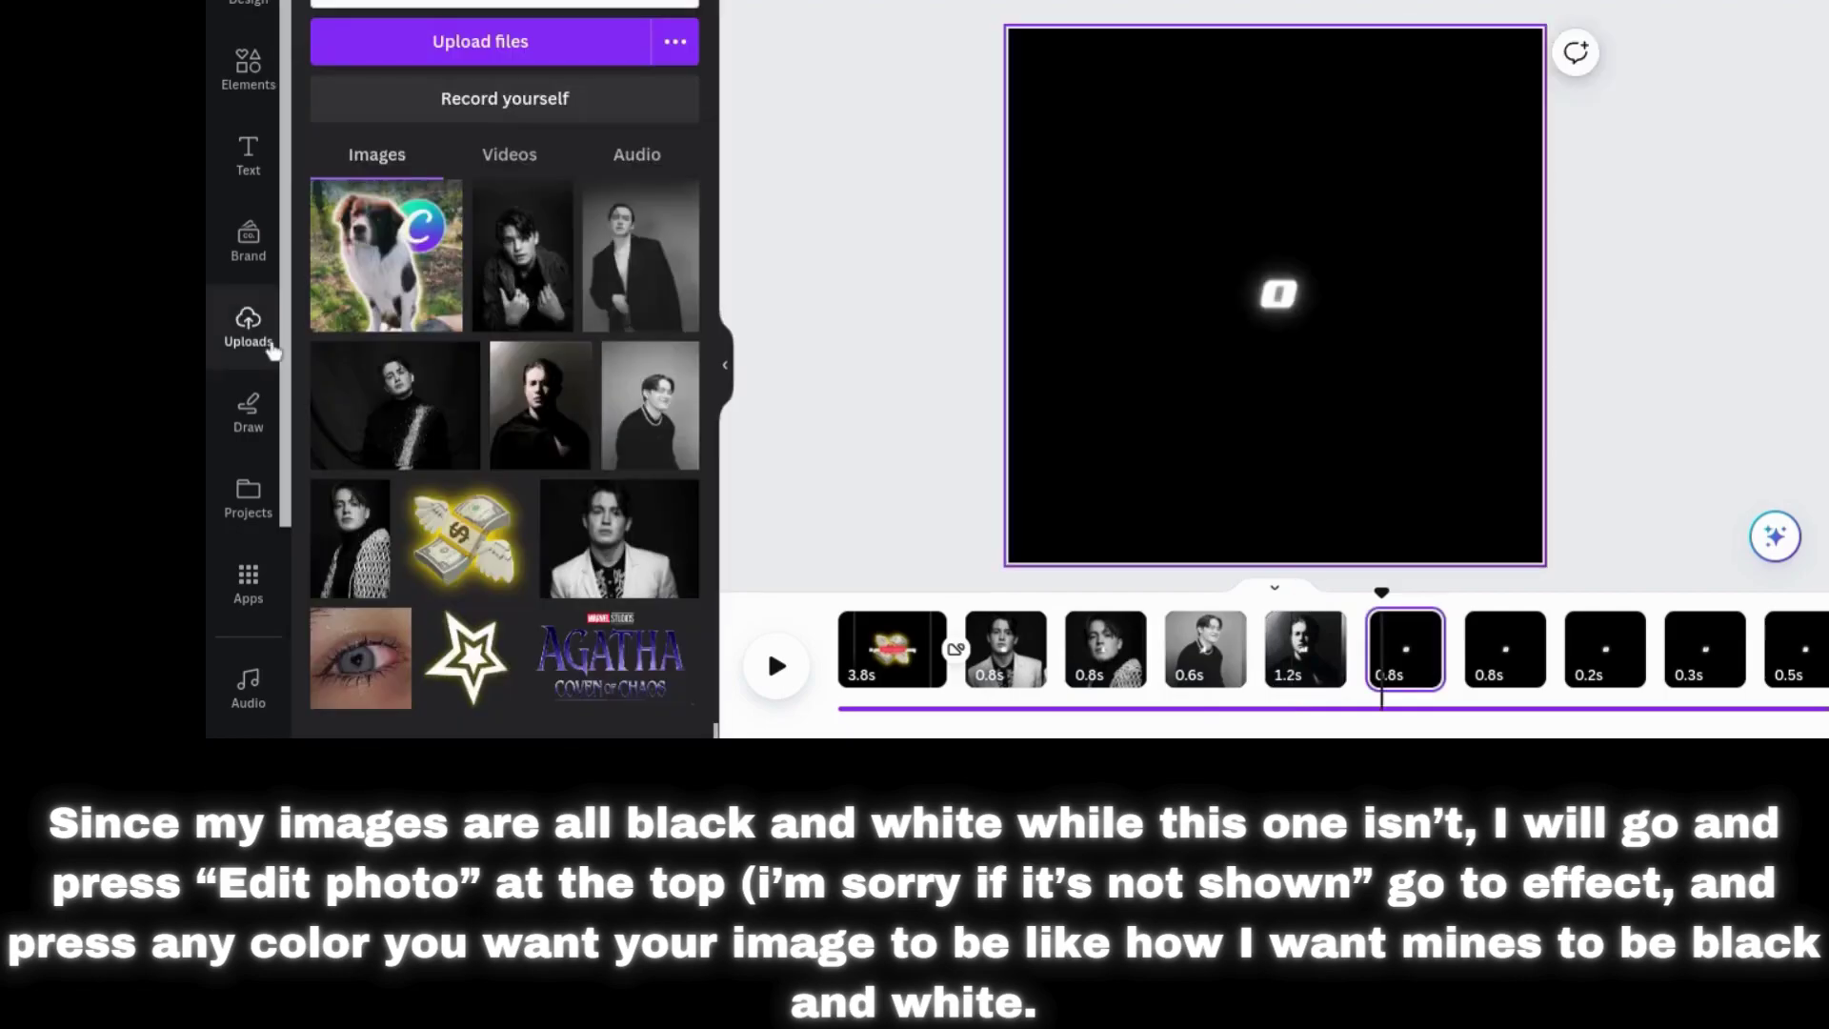
left_click(379, 420)
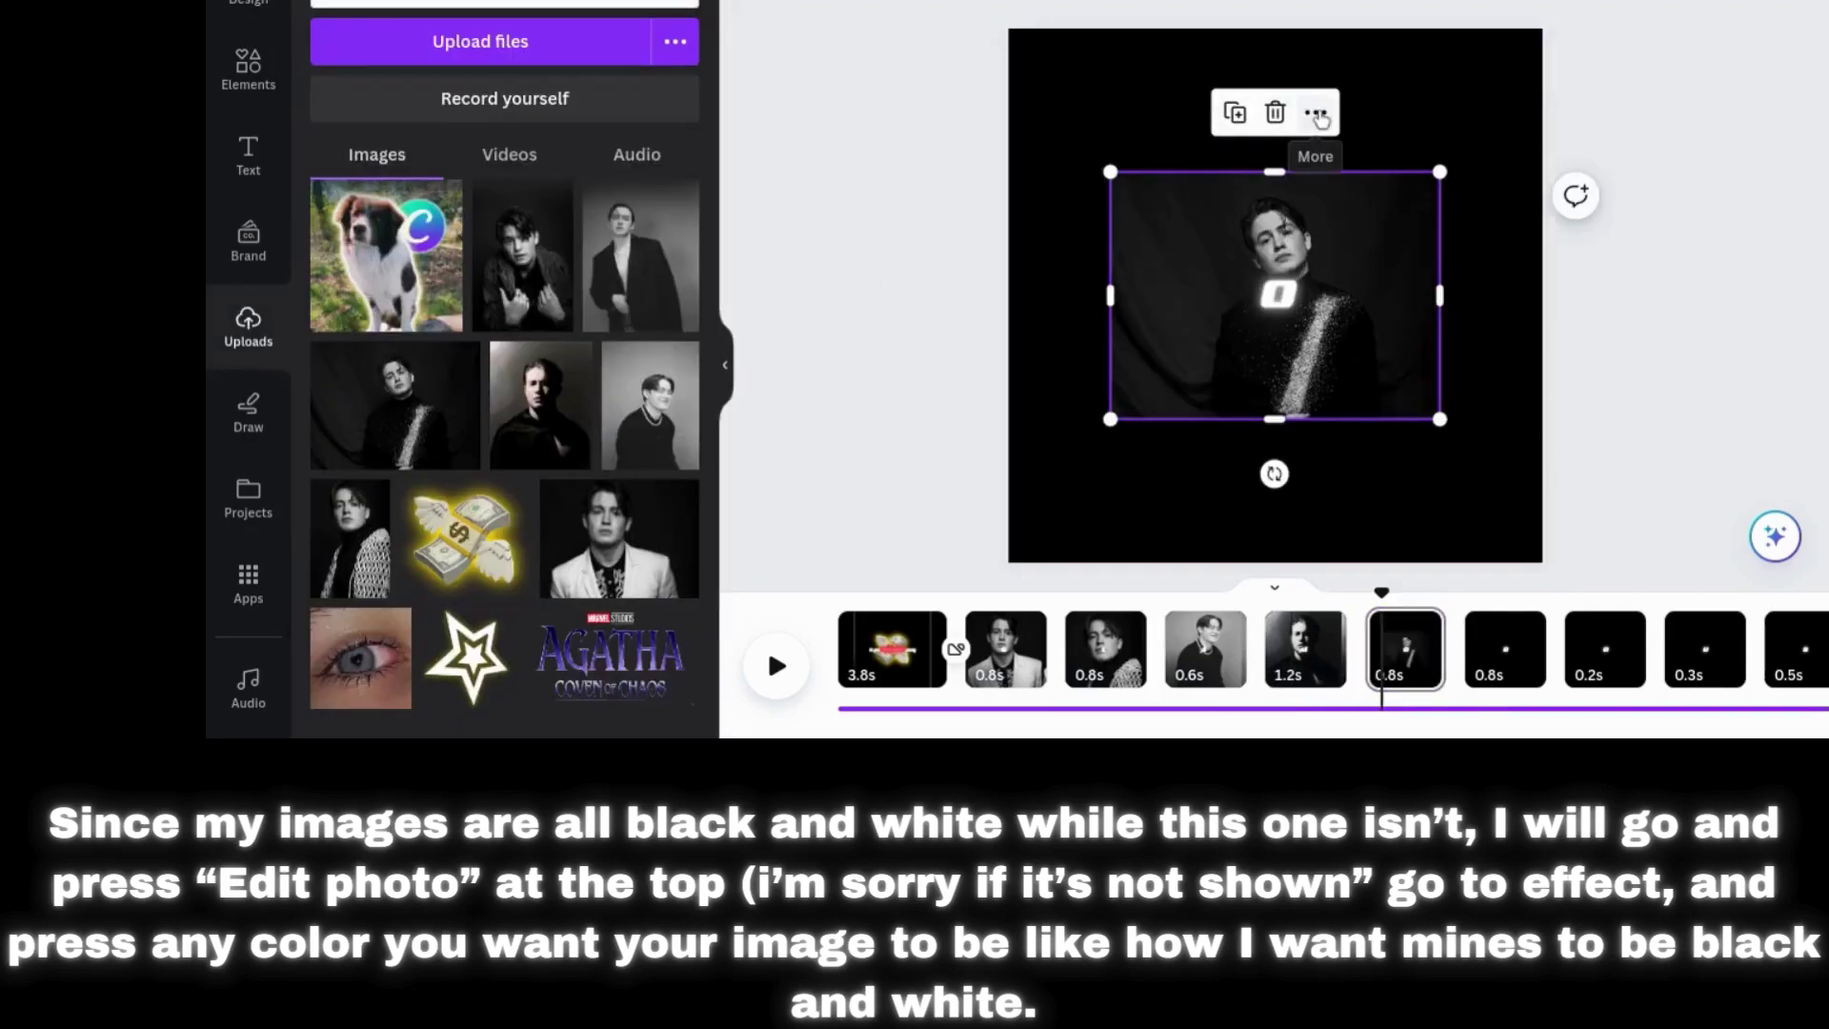
left_click(1320, 116)
left_click(1371, 791)
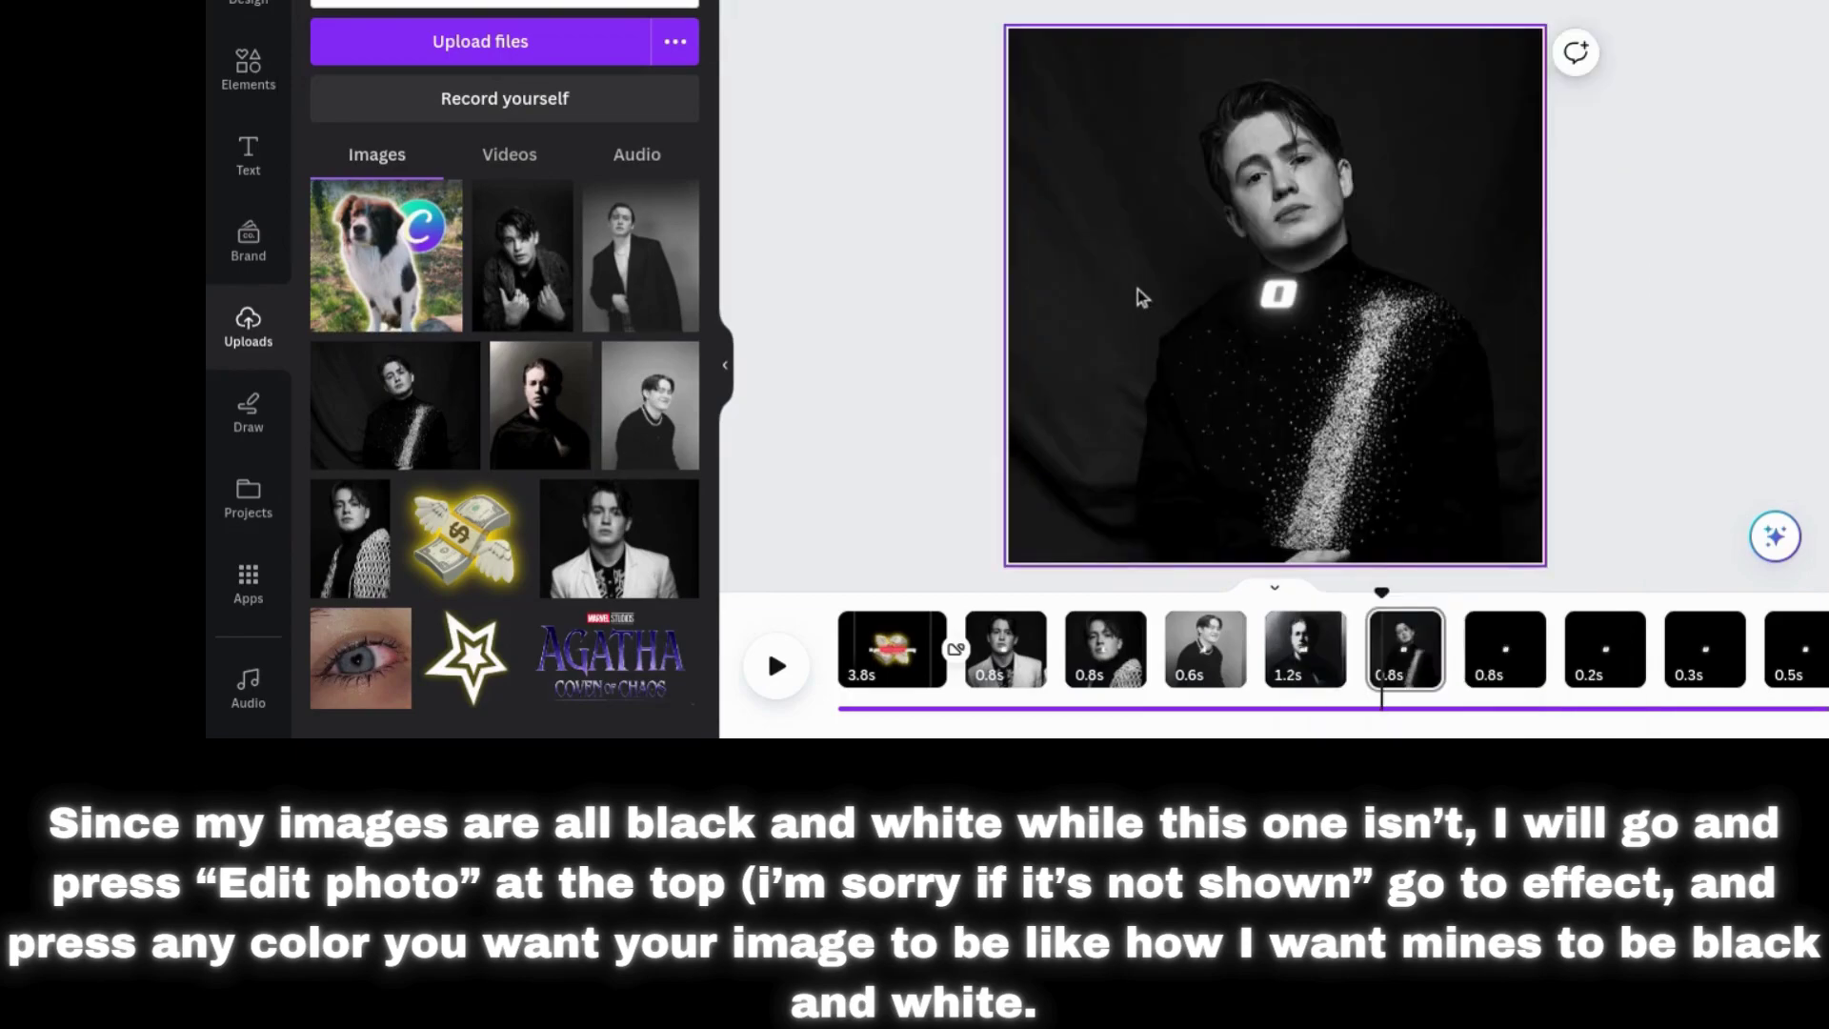
- Shift the O page's background photo to the left within its crop
double_click(1141, 297)
left_click_drag(1110, 287, 1079, 288)
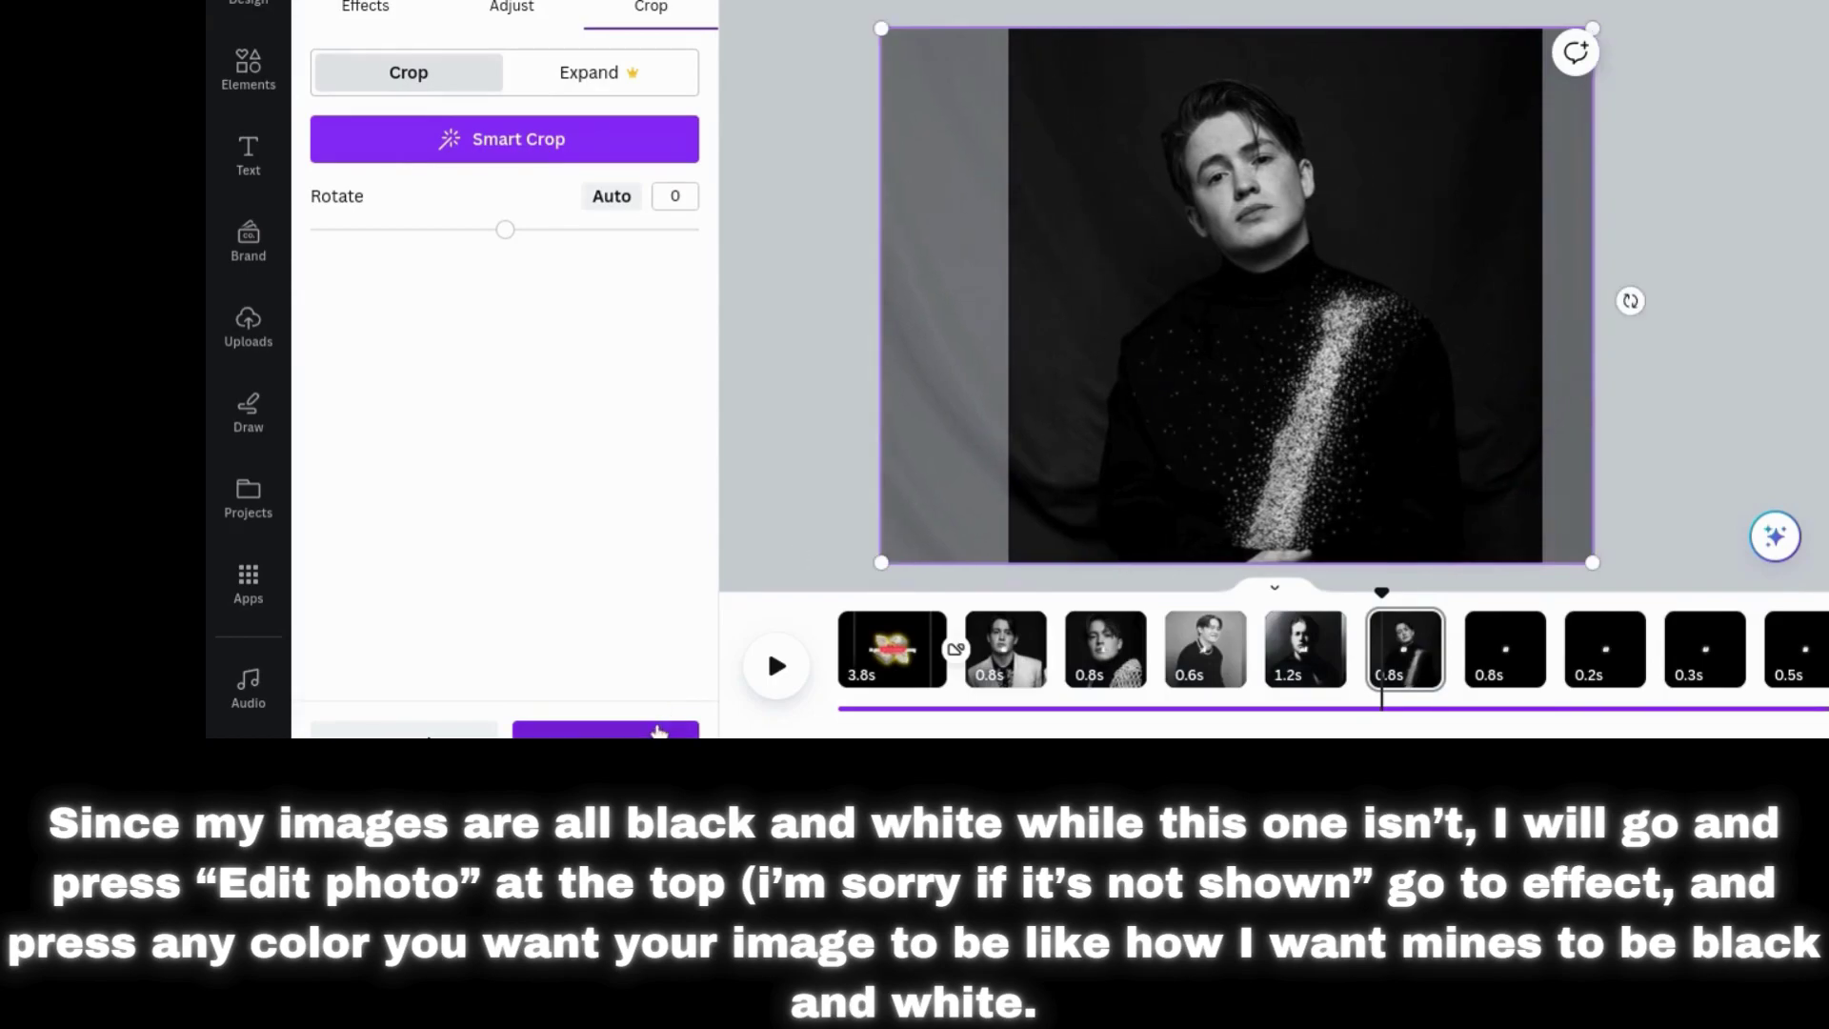
left_click(664, 728)
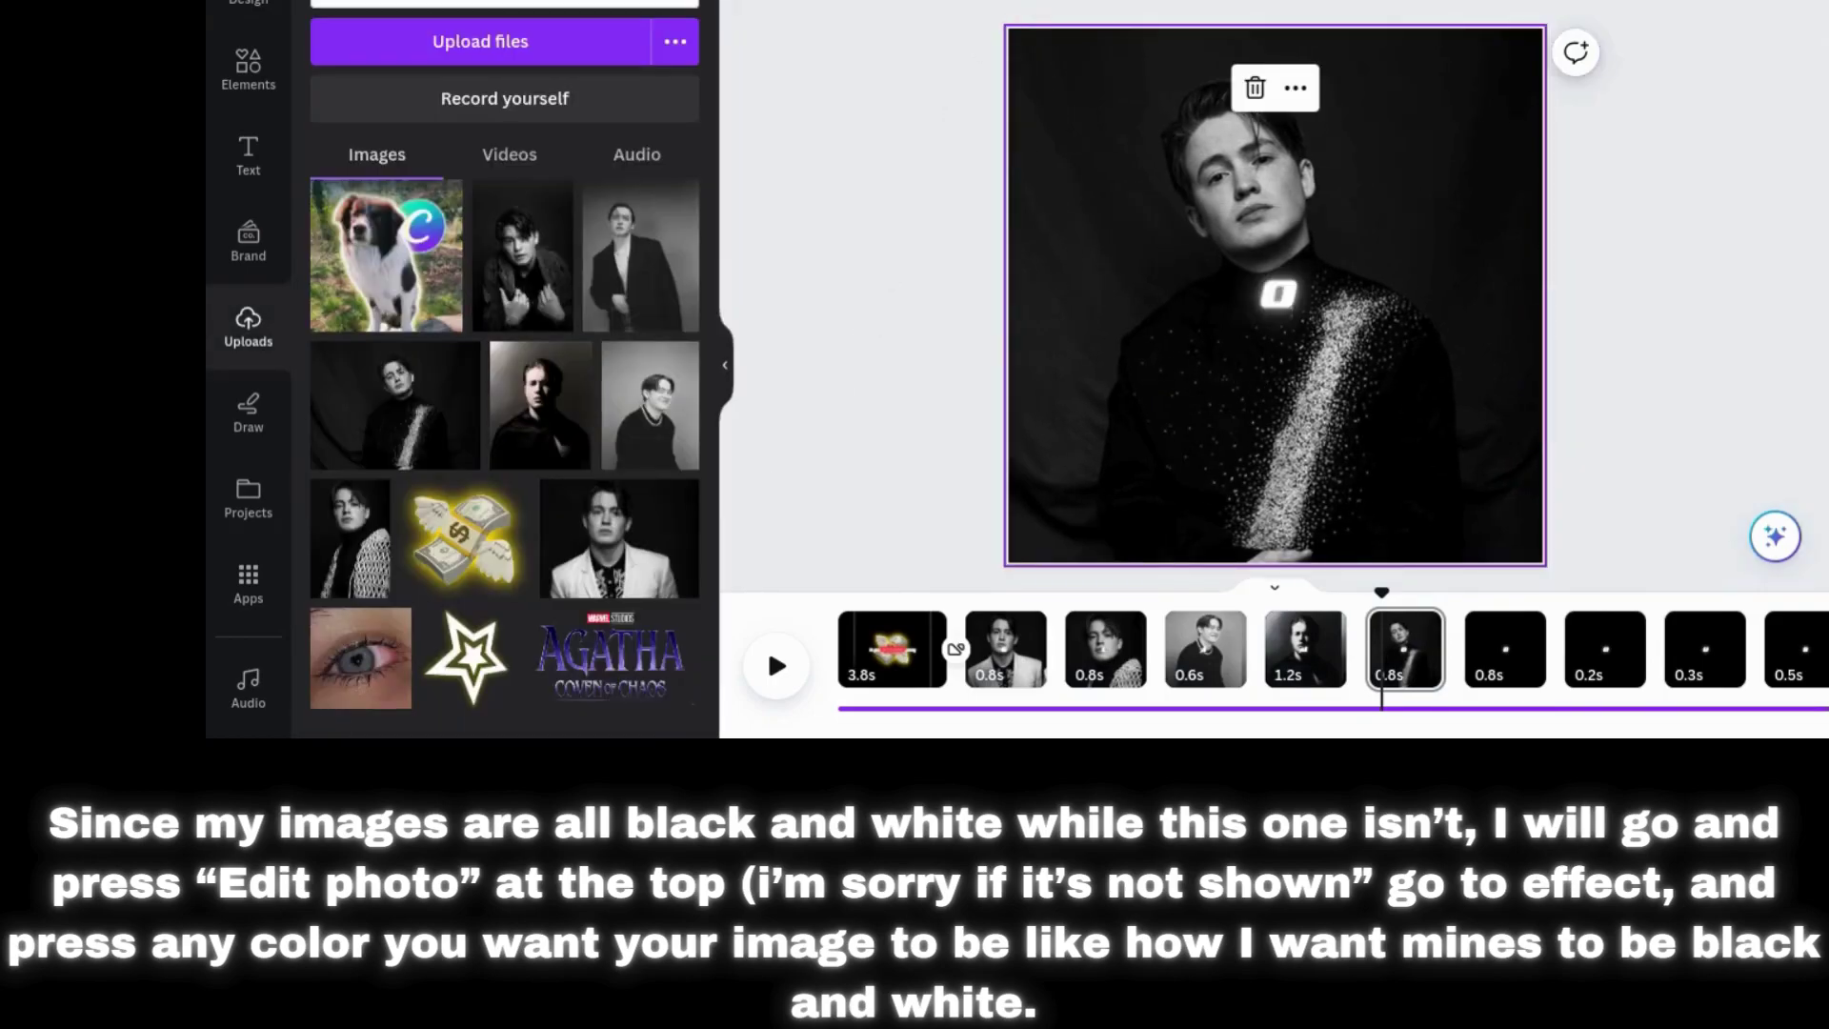
- Apply the Breathe page animation to the first O page and remove the animation from its letter text
left_click(1058, 2)
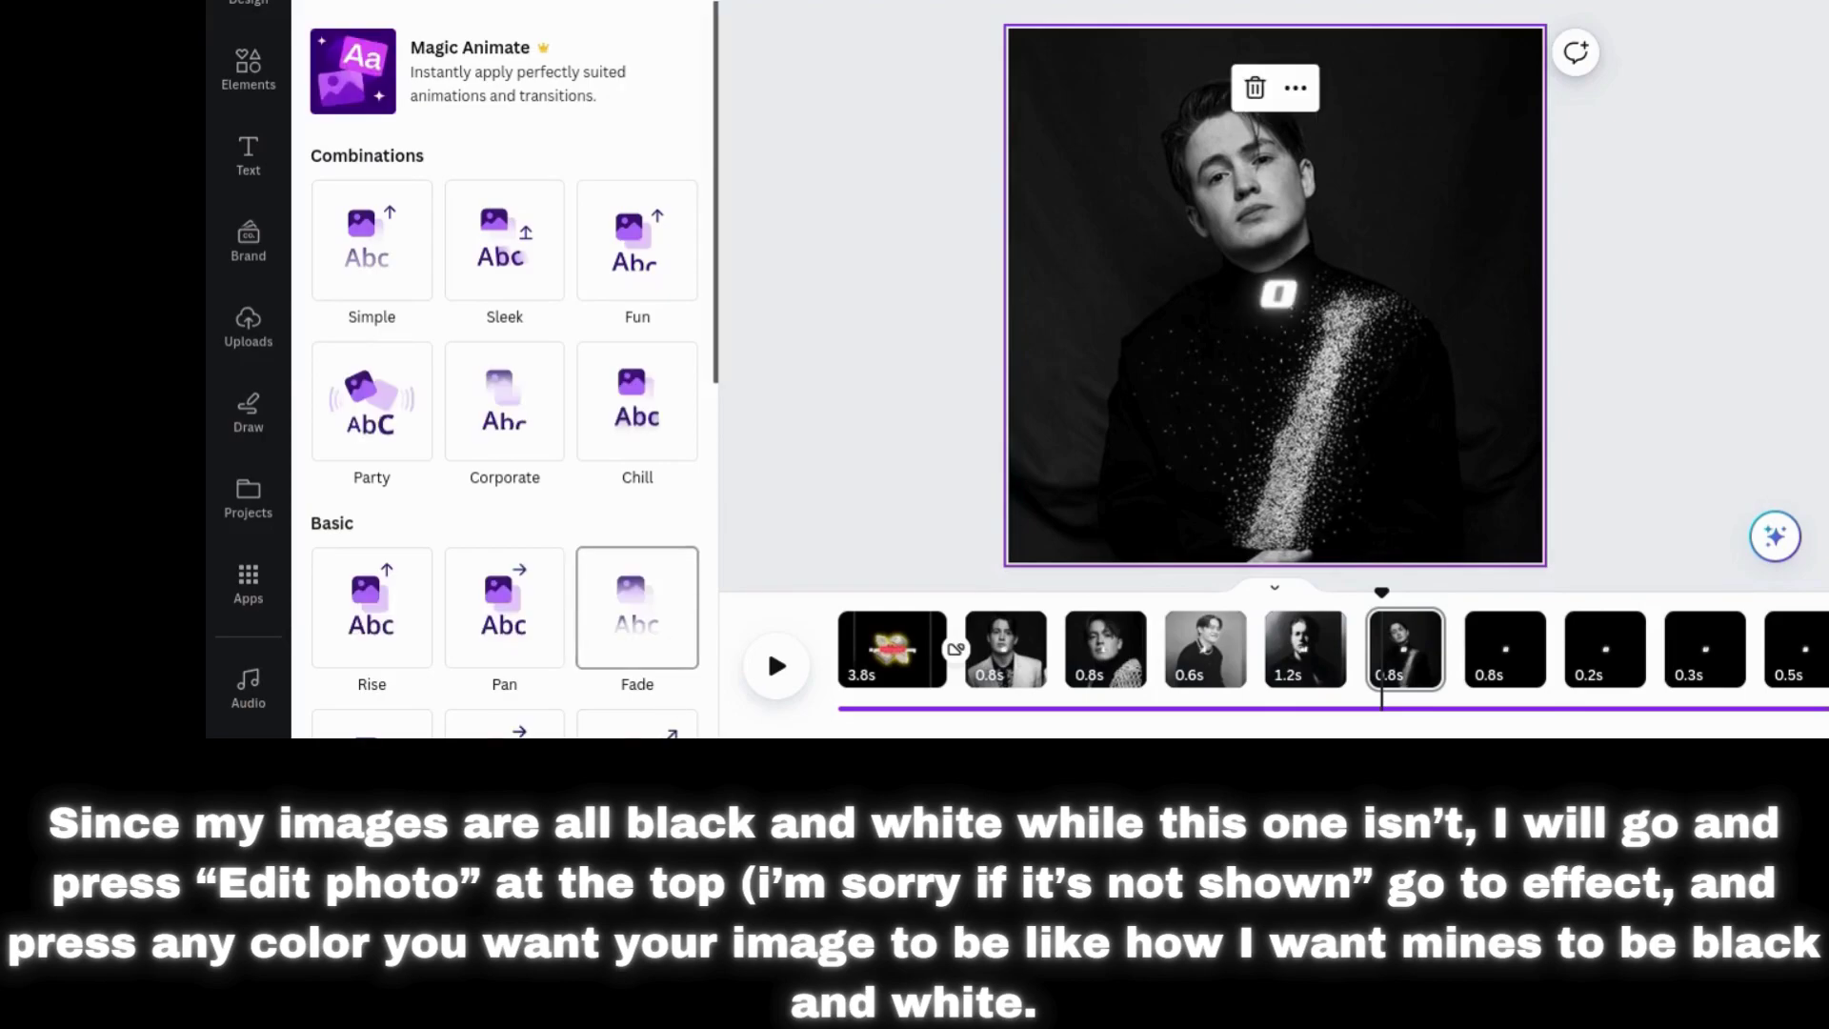
left_click(637, 725)
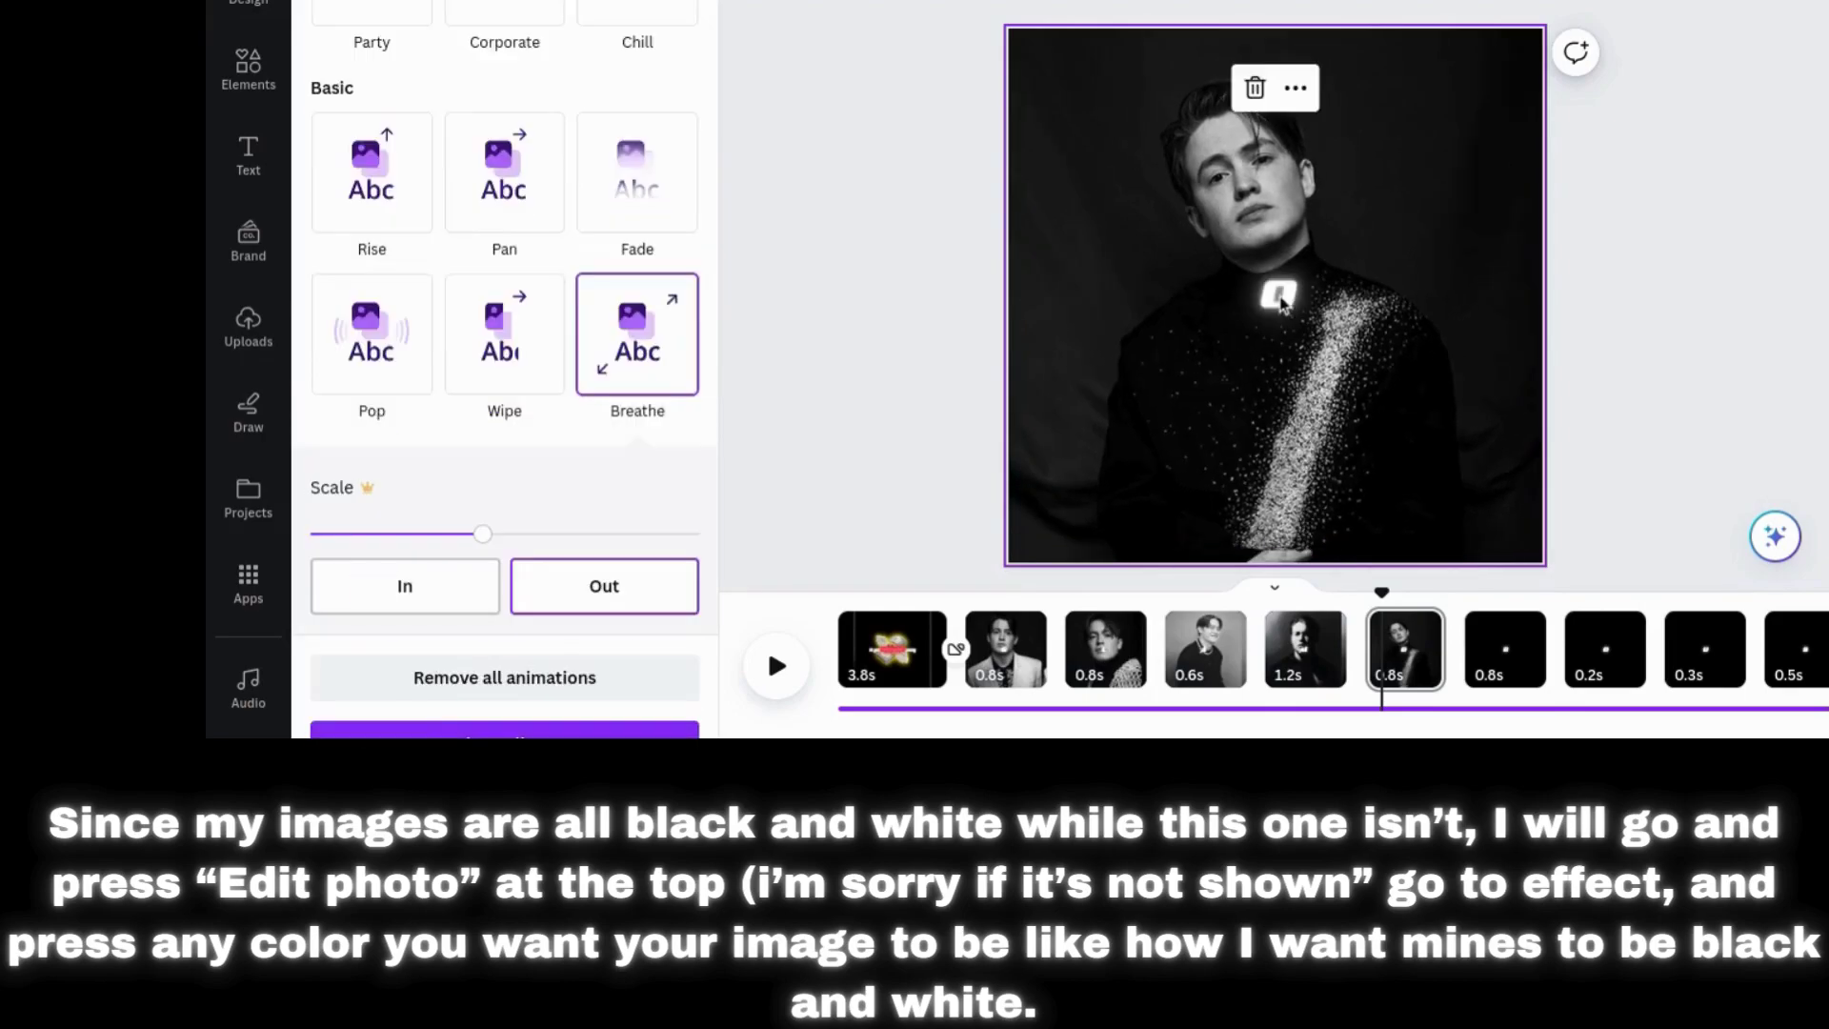
left_click(1281, 303)
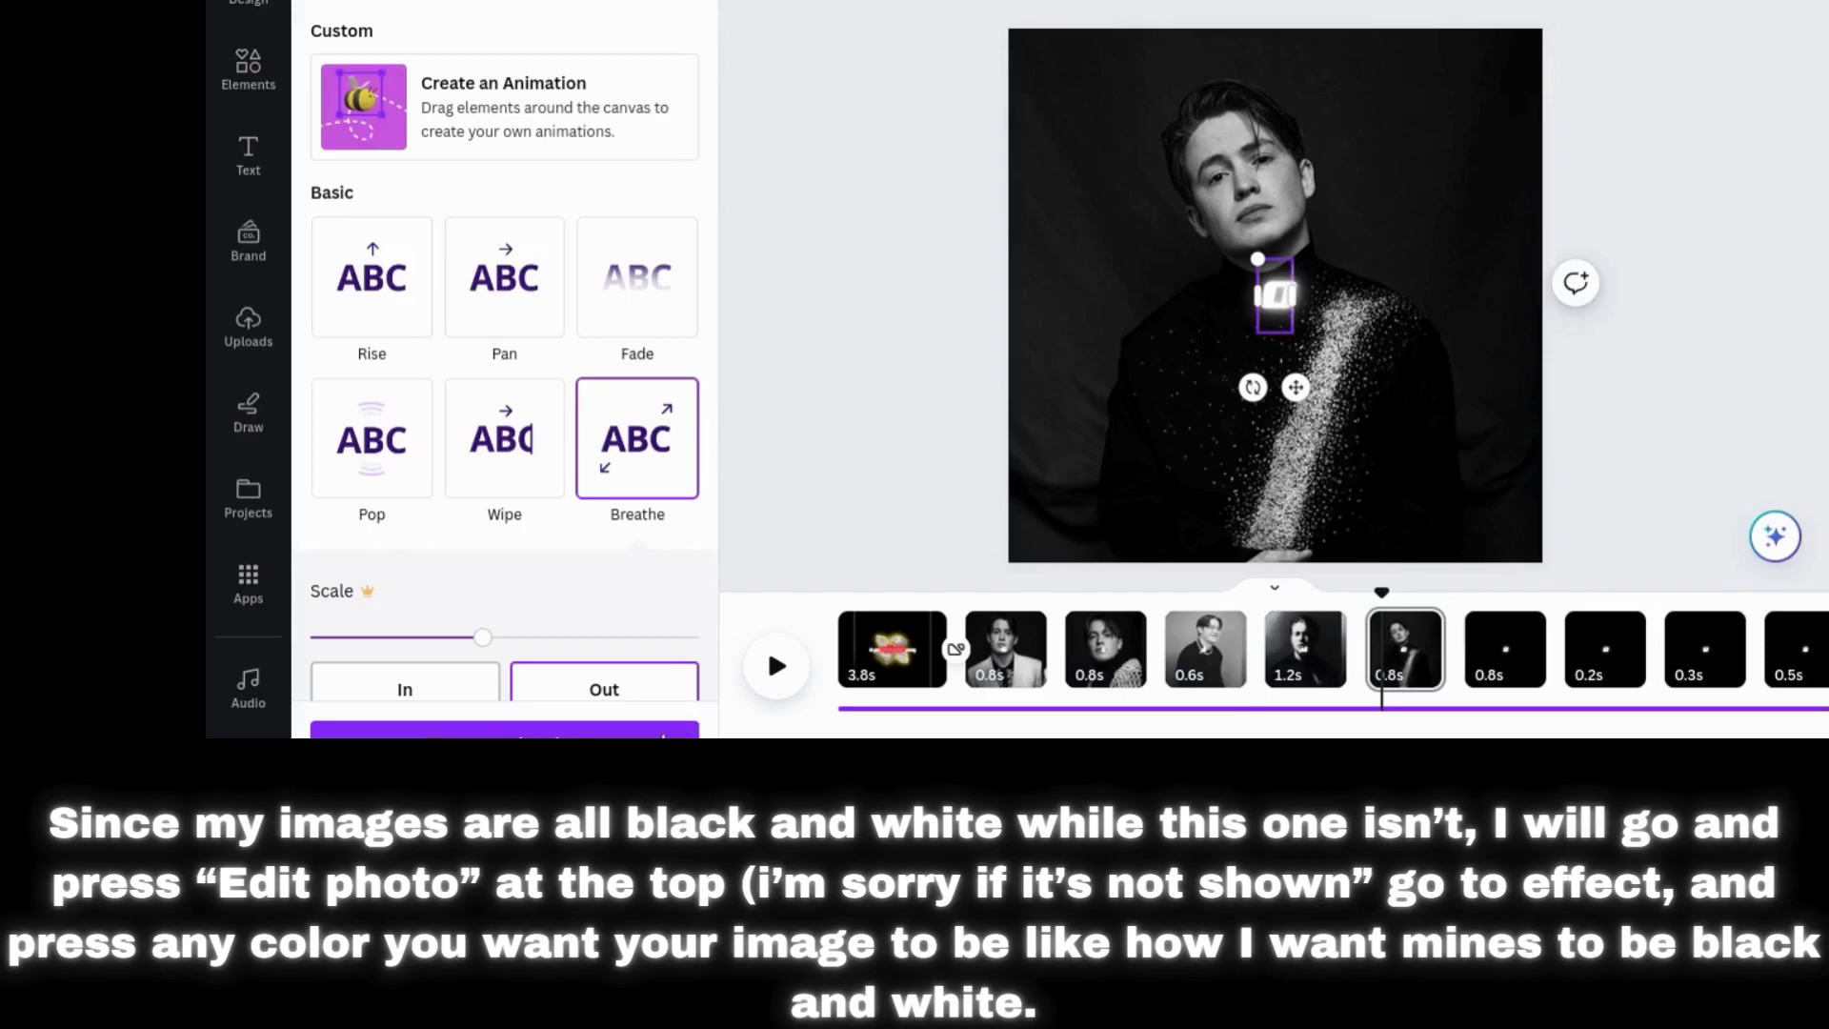
left_click(688, 732)
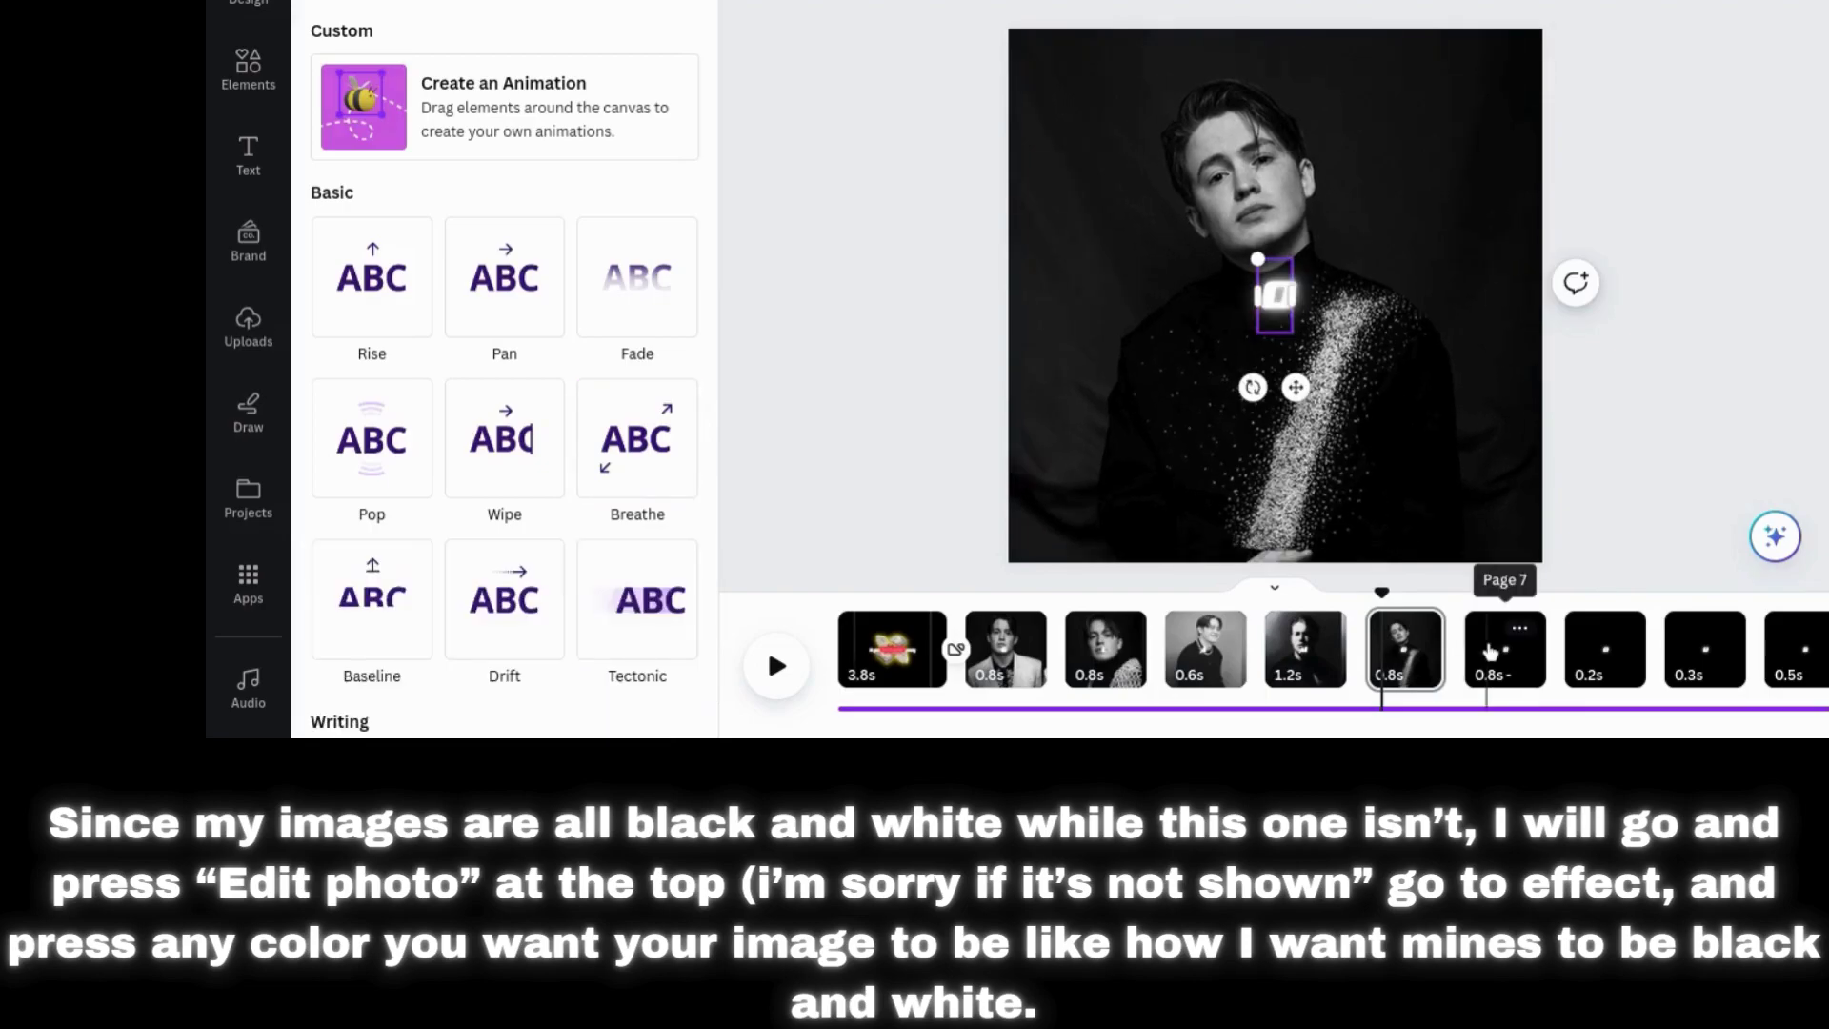
- Add the portrait in the open dark blazer with a necklace from the uploads to the R page and make it the page background
left_click(1497, 648)
left_click(221, 338)
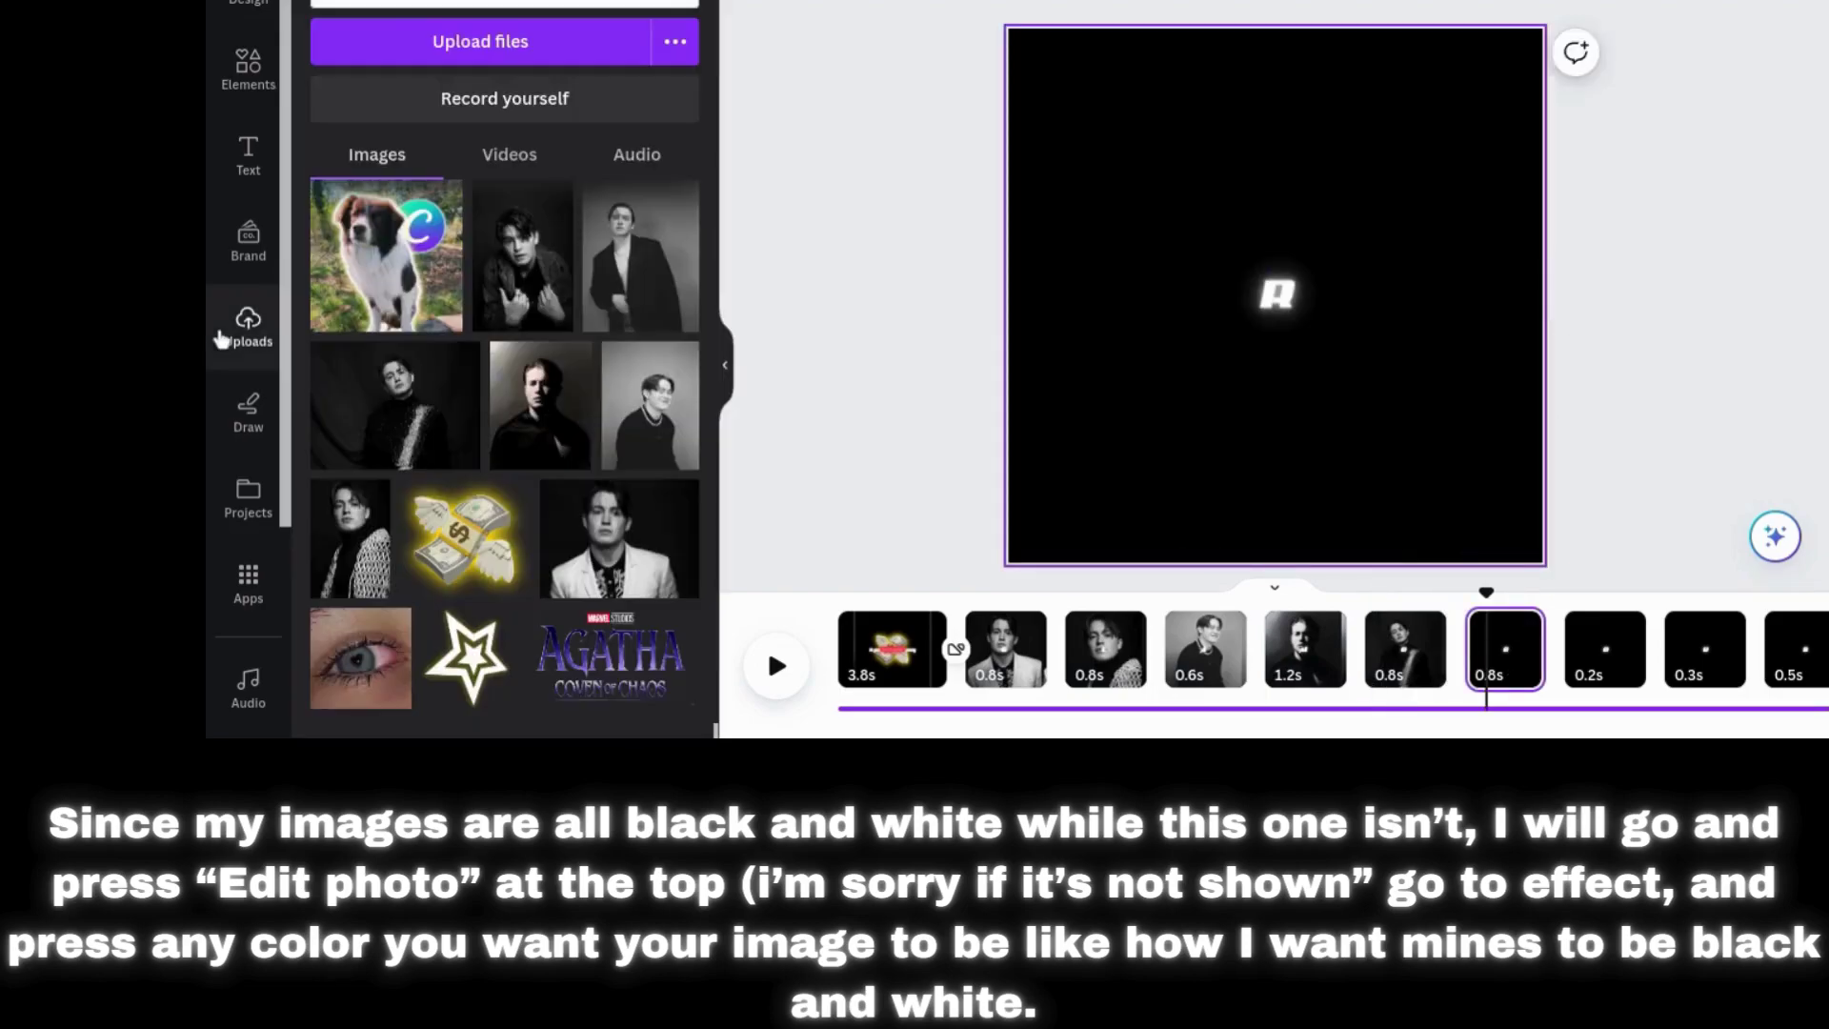
left_click(1146, 152)
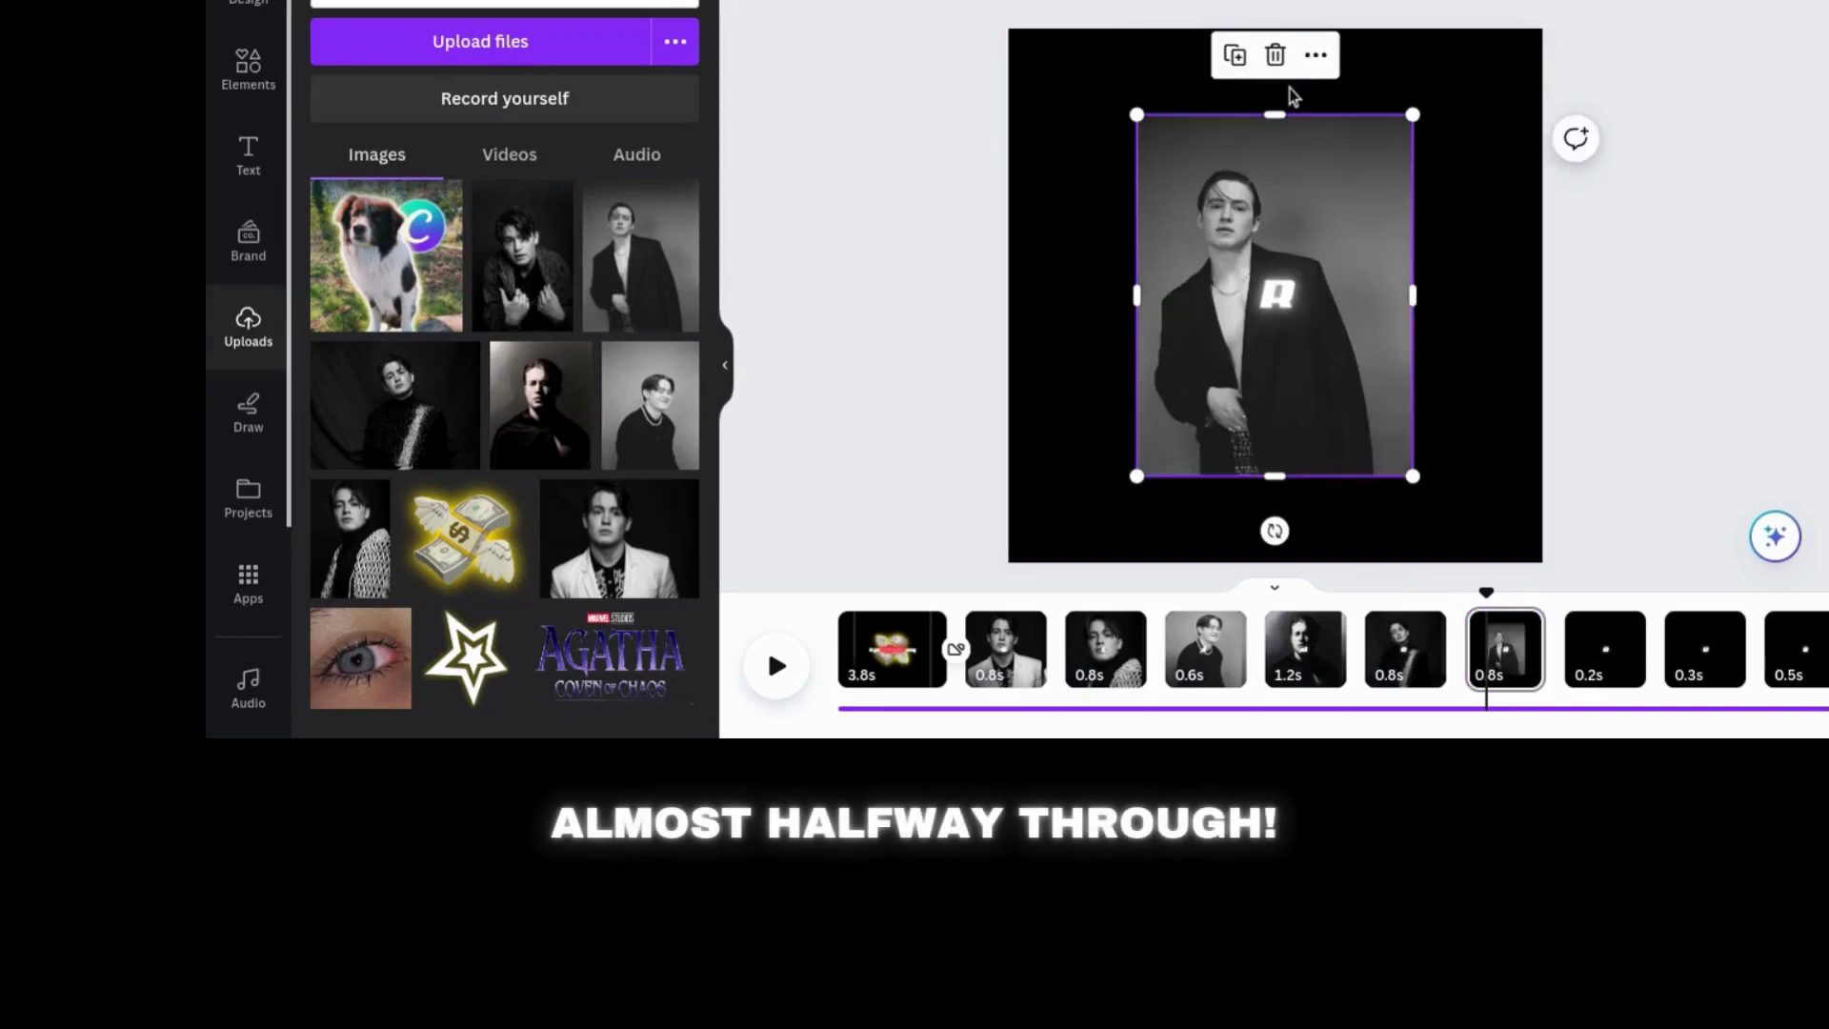
left_click(1315, 54)
left_click(1354, 675)
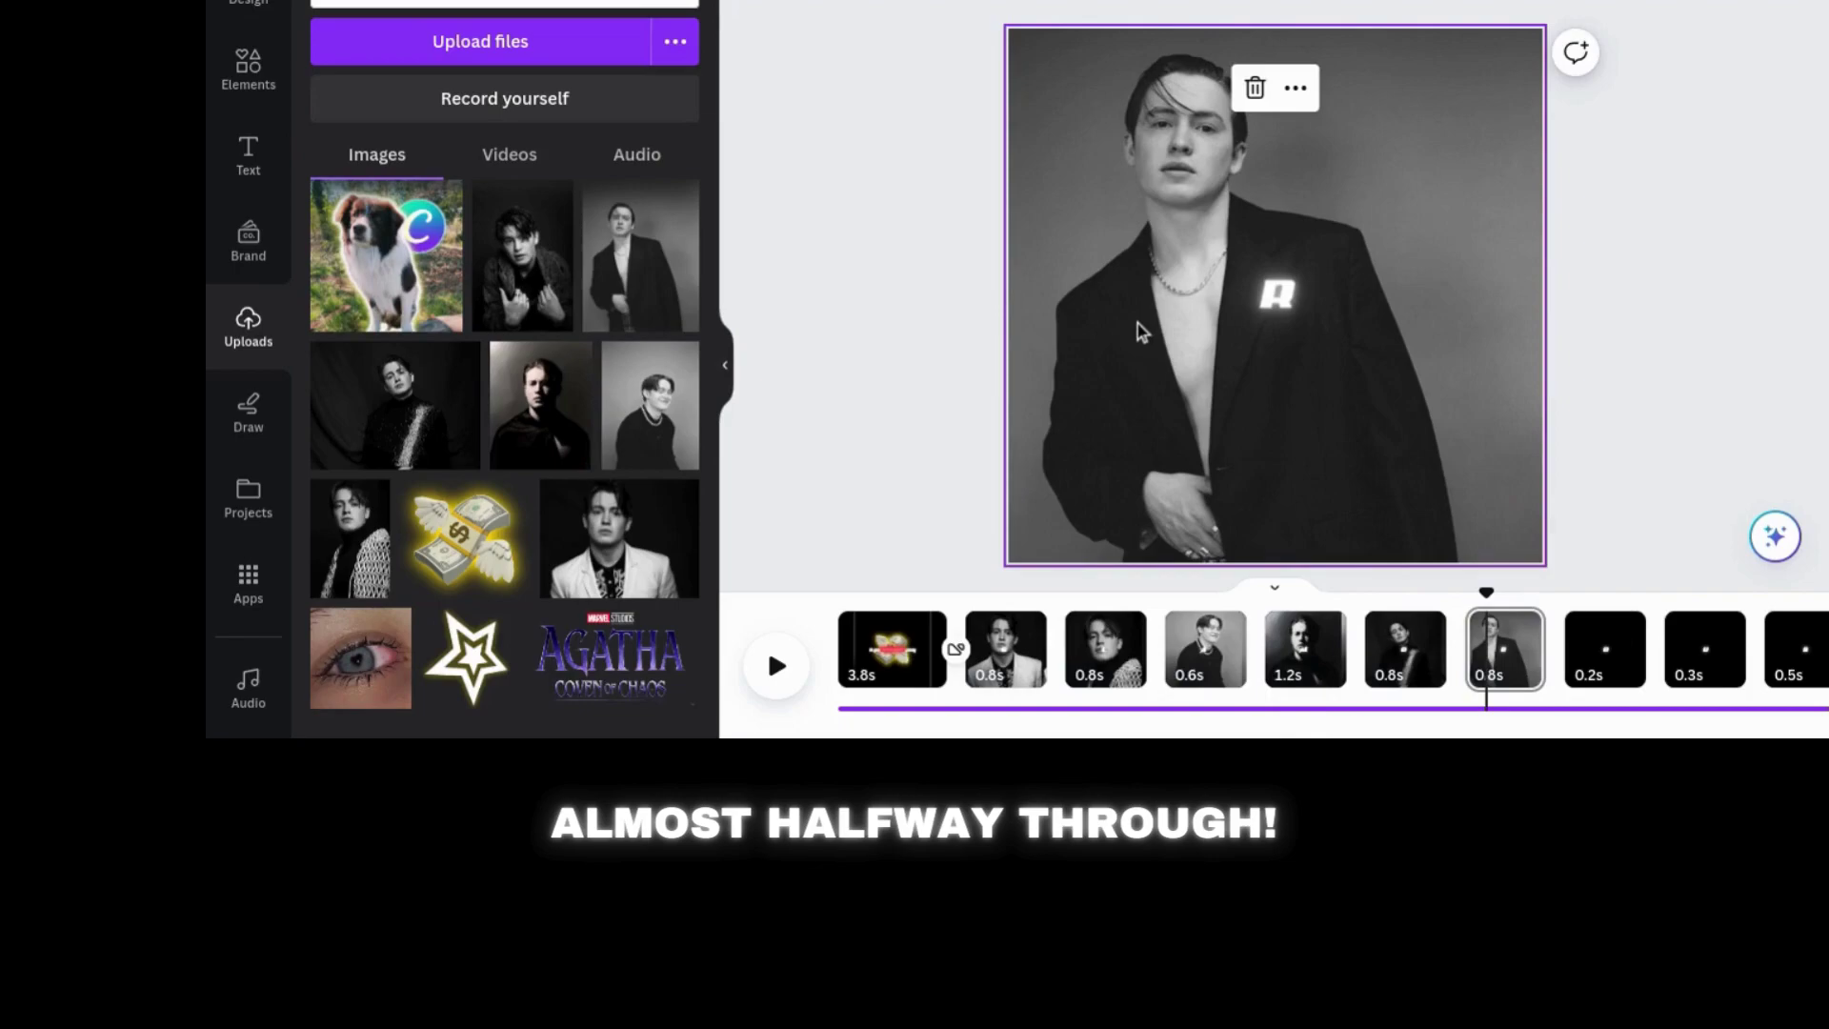
- Enlarge and reposition the R page's background photo within its crop to frame the head and upper chest
double_click(1137, 324)
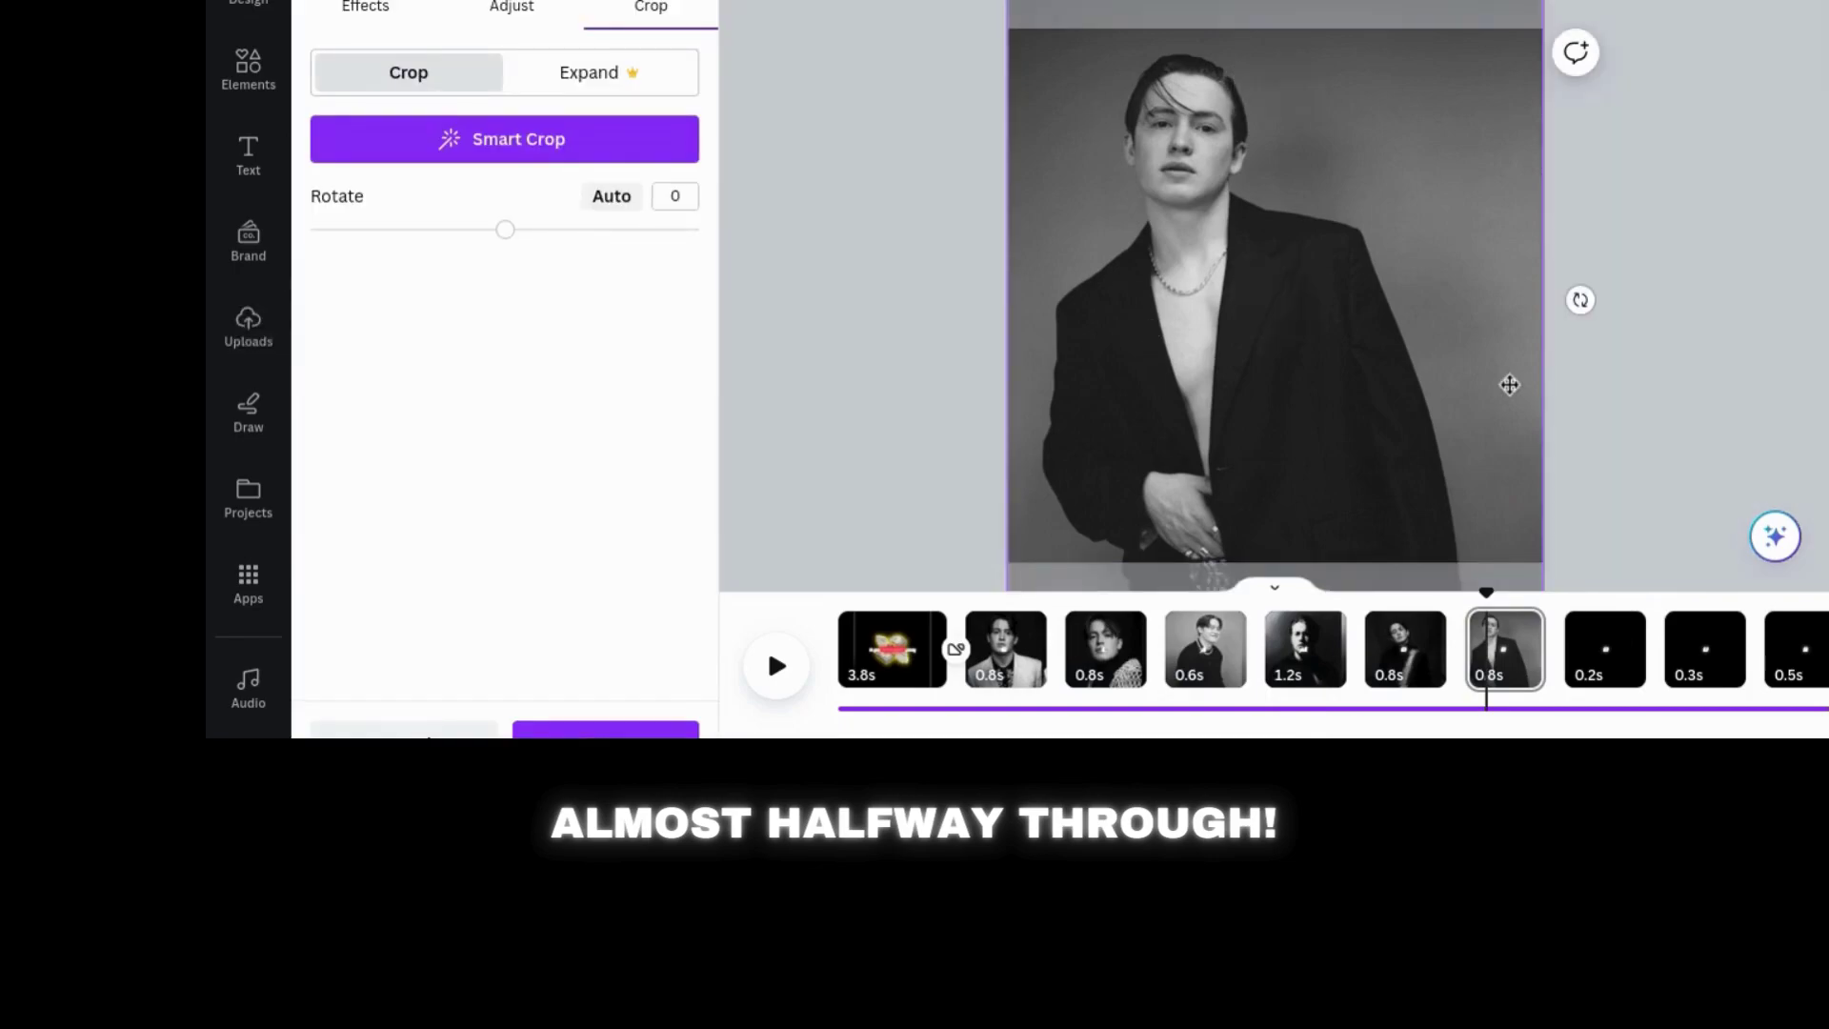
left_click_drag(1449, 523, 1600, 655)
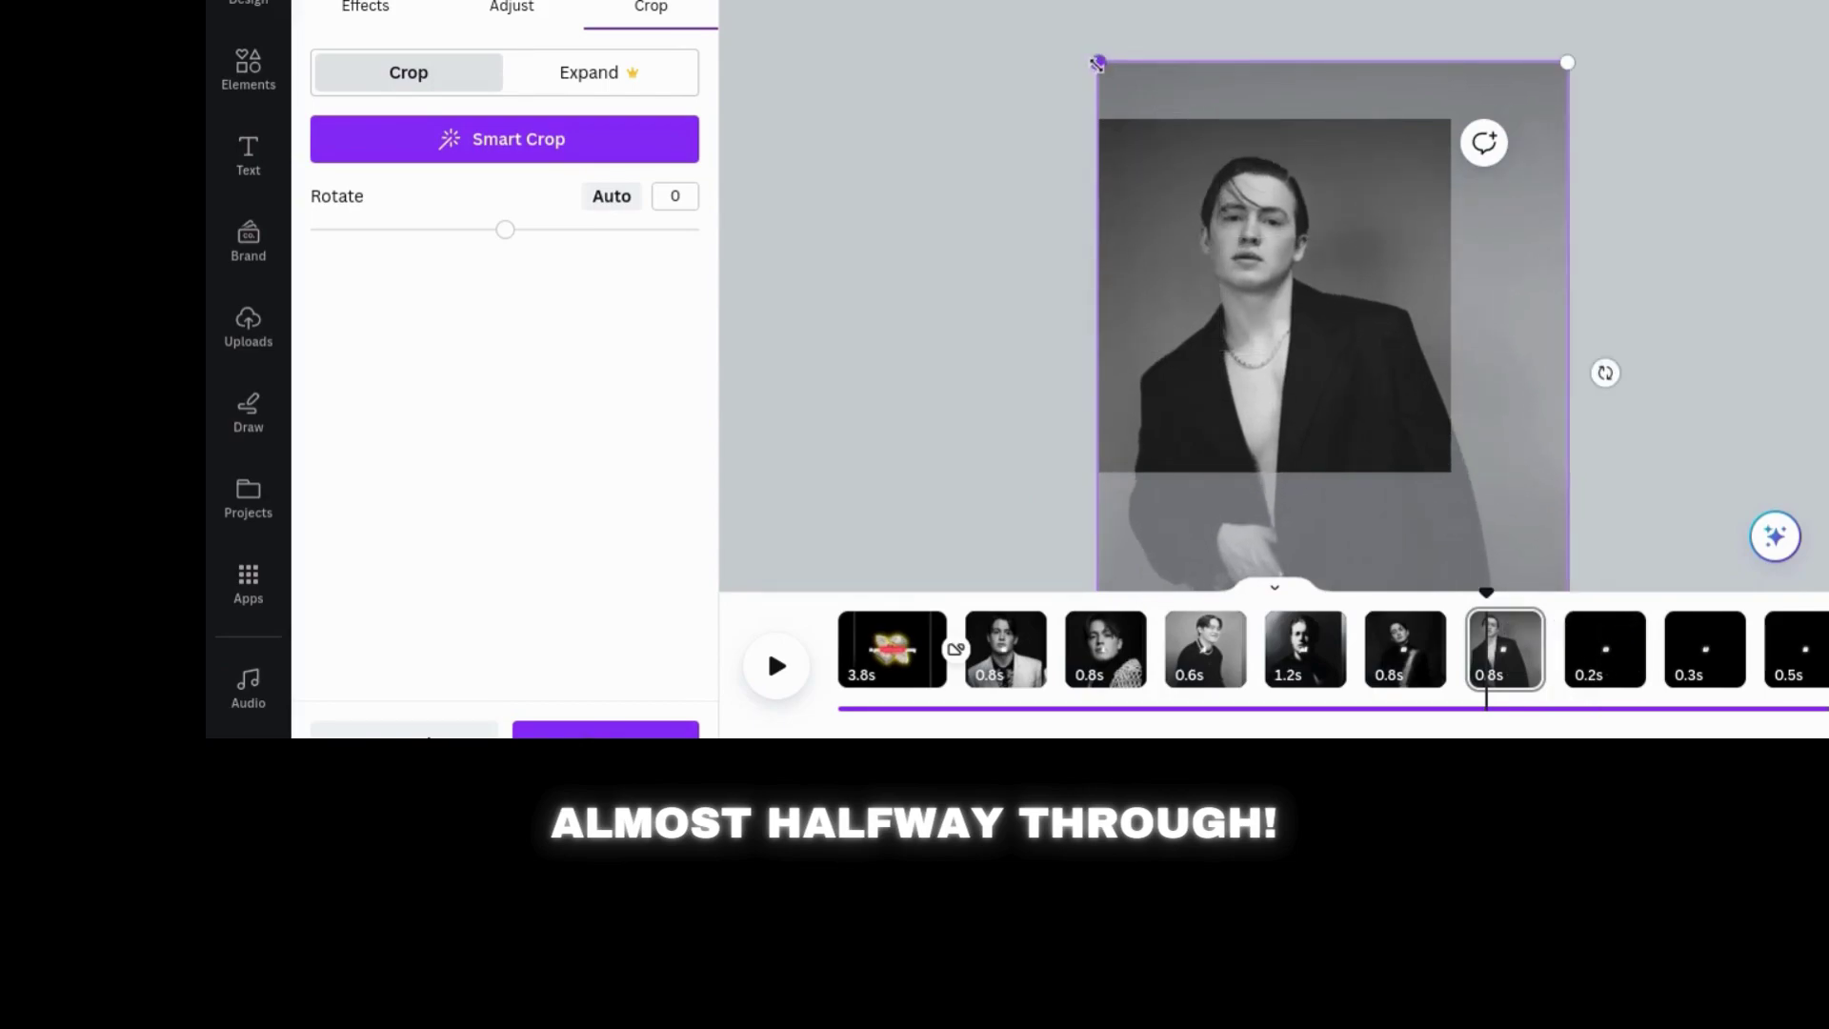
left_click_drag(1097, 63, 1024, 35)
left_click_drag(1219, 311, 1274, 341)
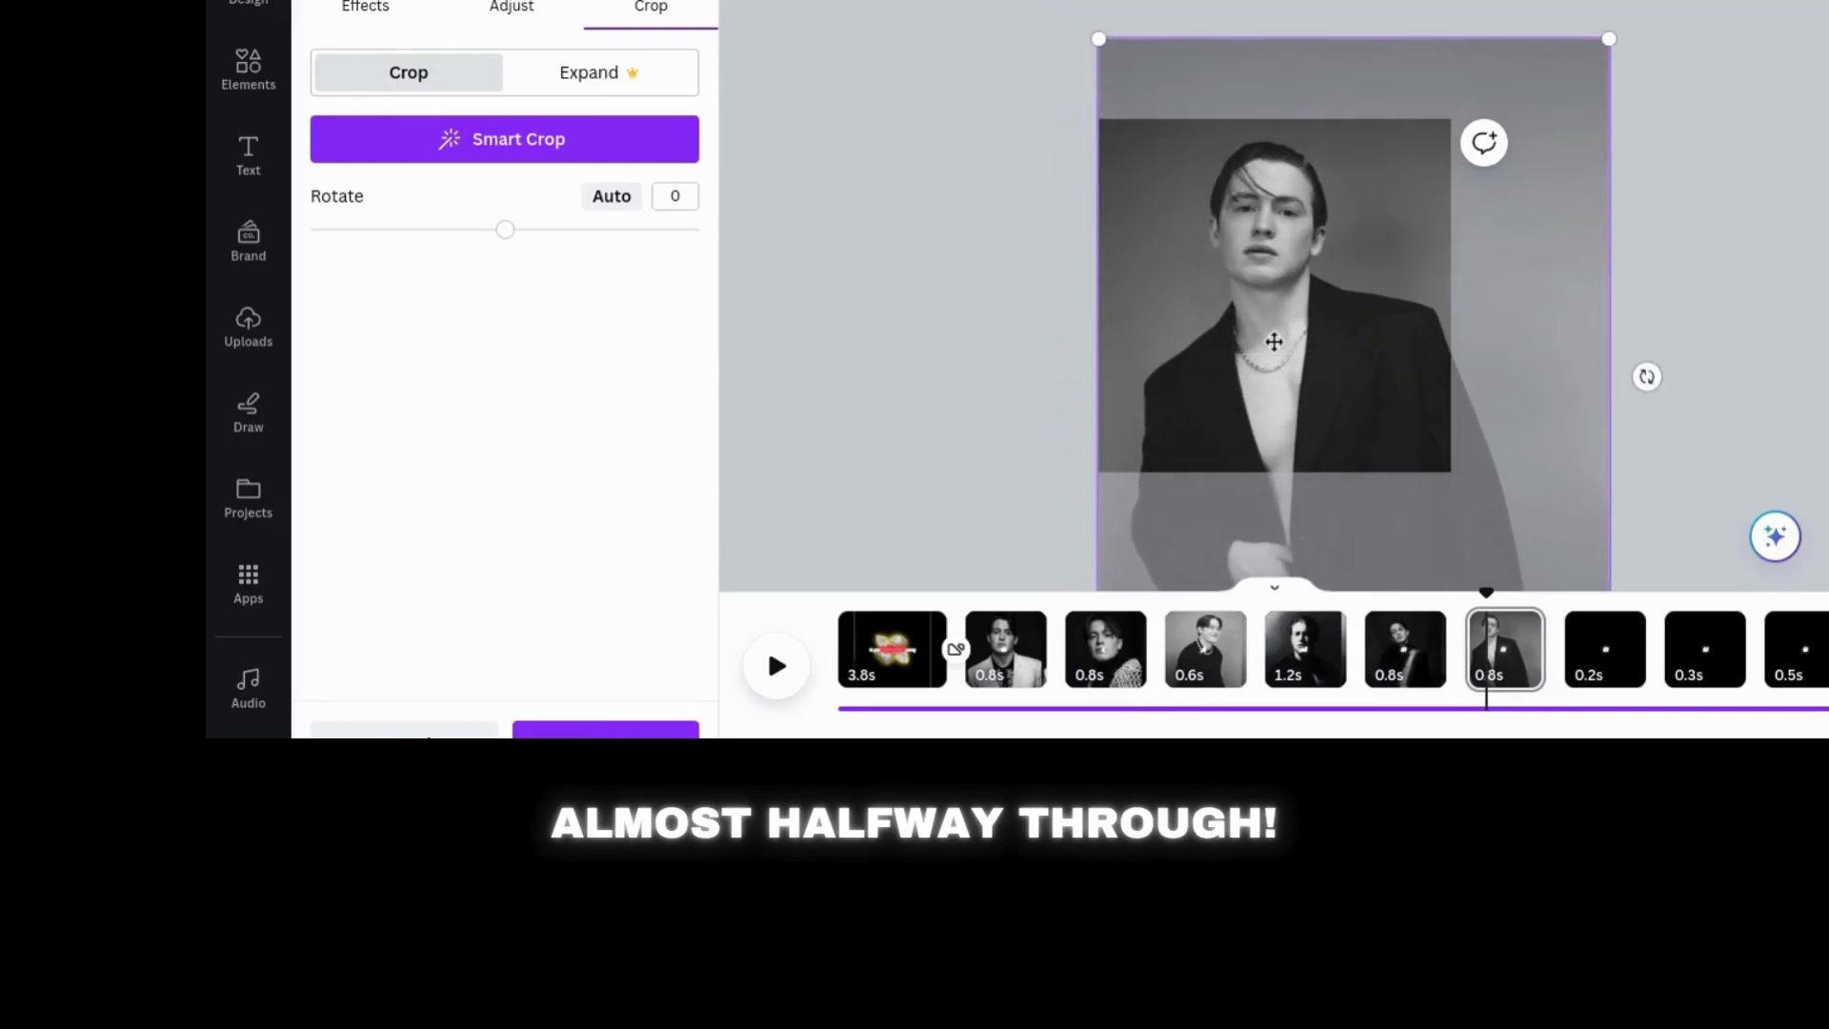
left_click(653, 736)
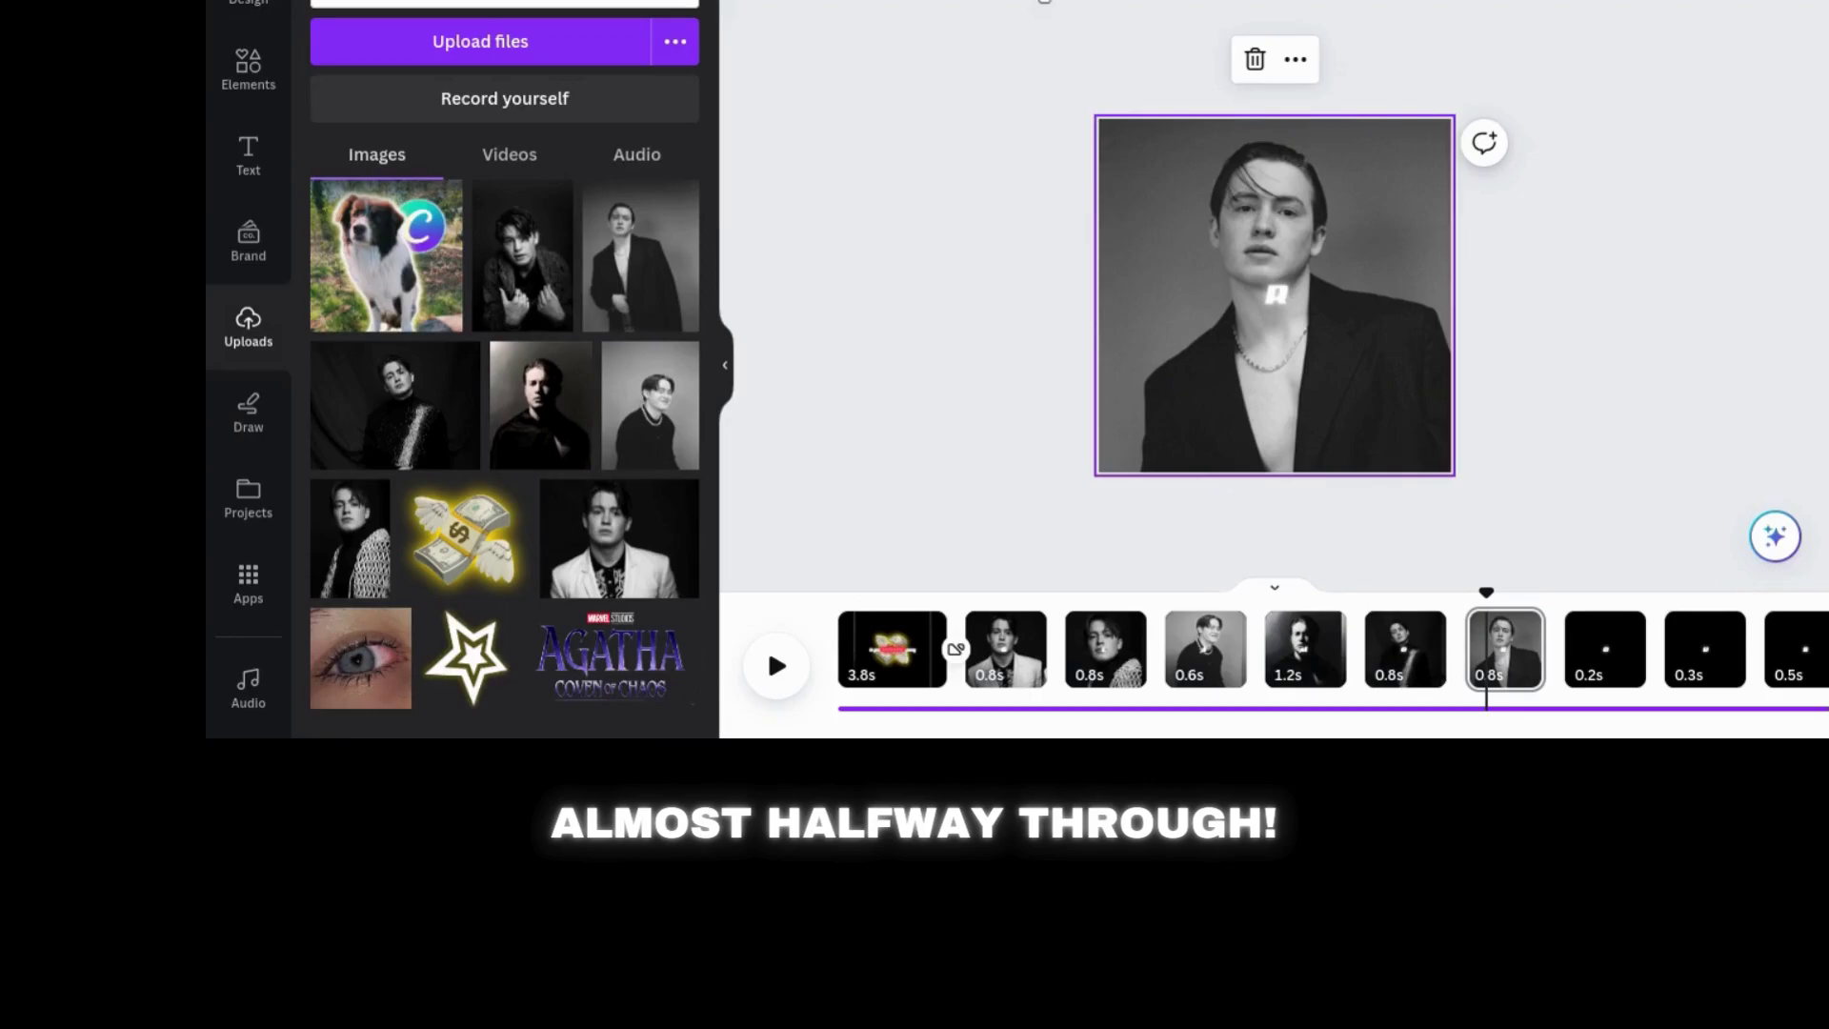
- Apply the Breathe page animation to the R page and remove the animation from its letter text
left_click(1044, 2)
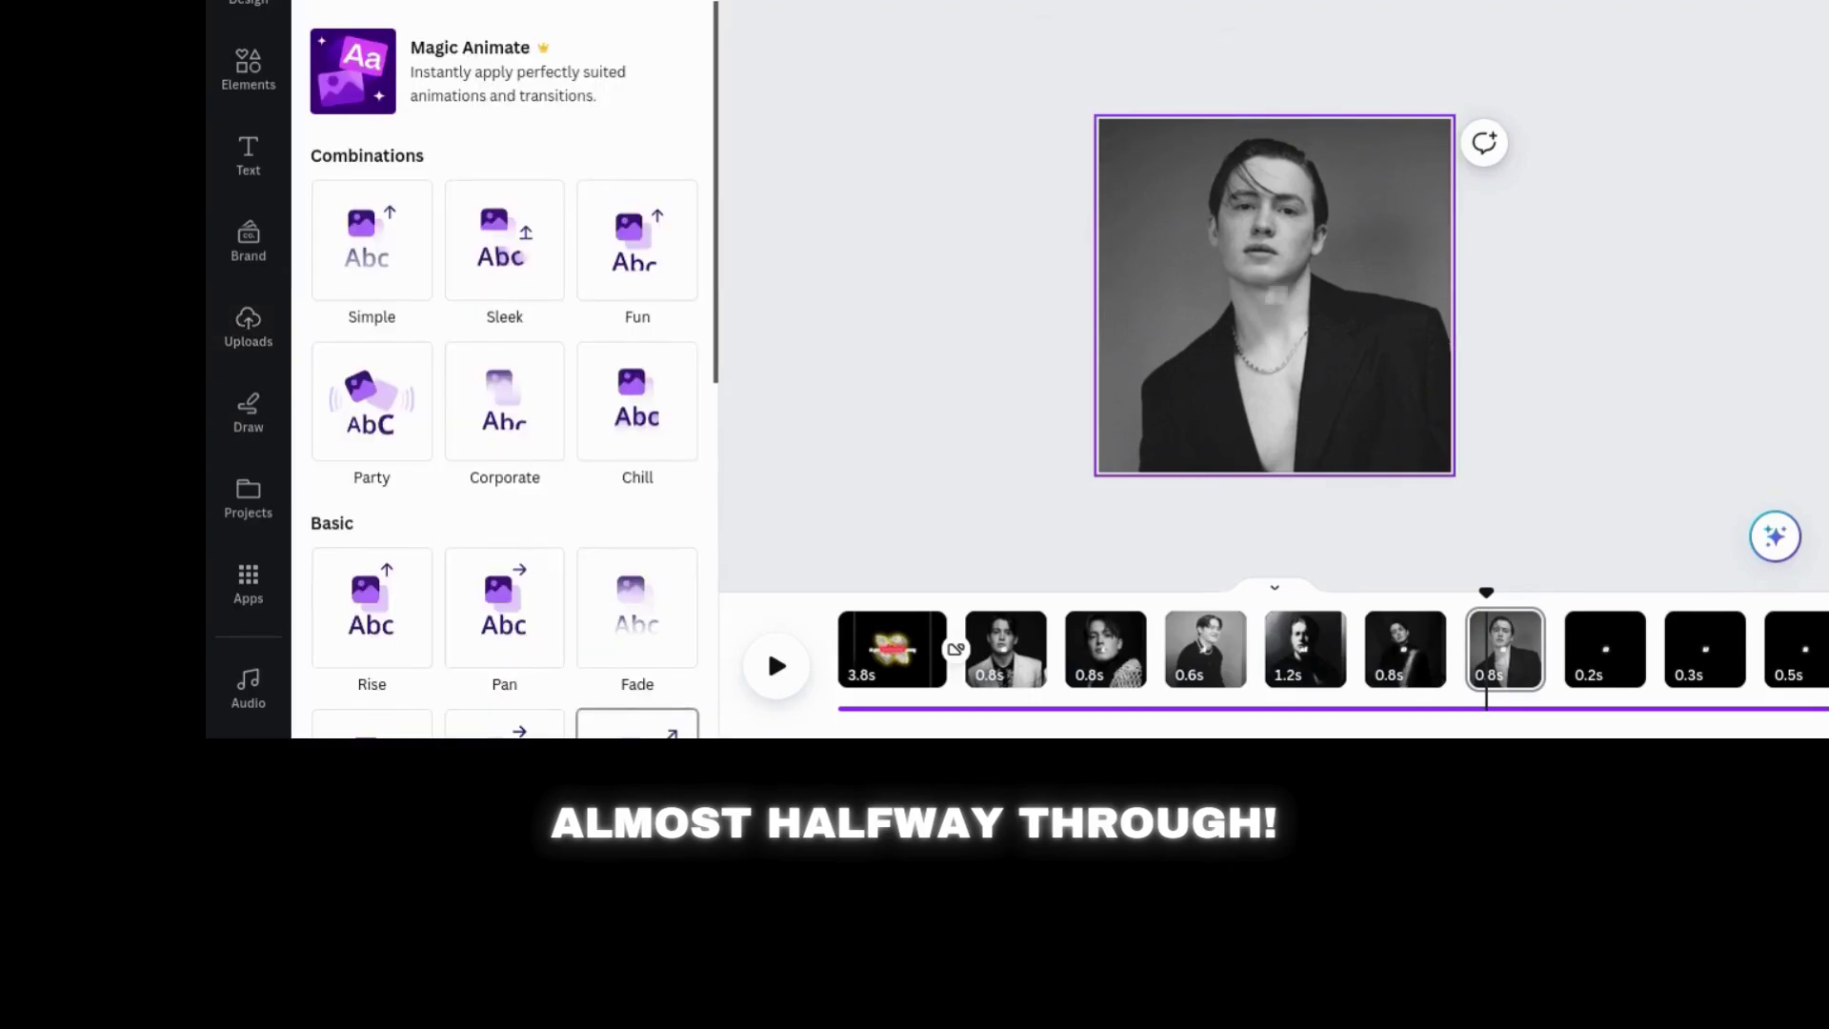
left_click(1276, 295)
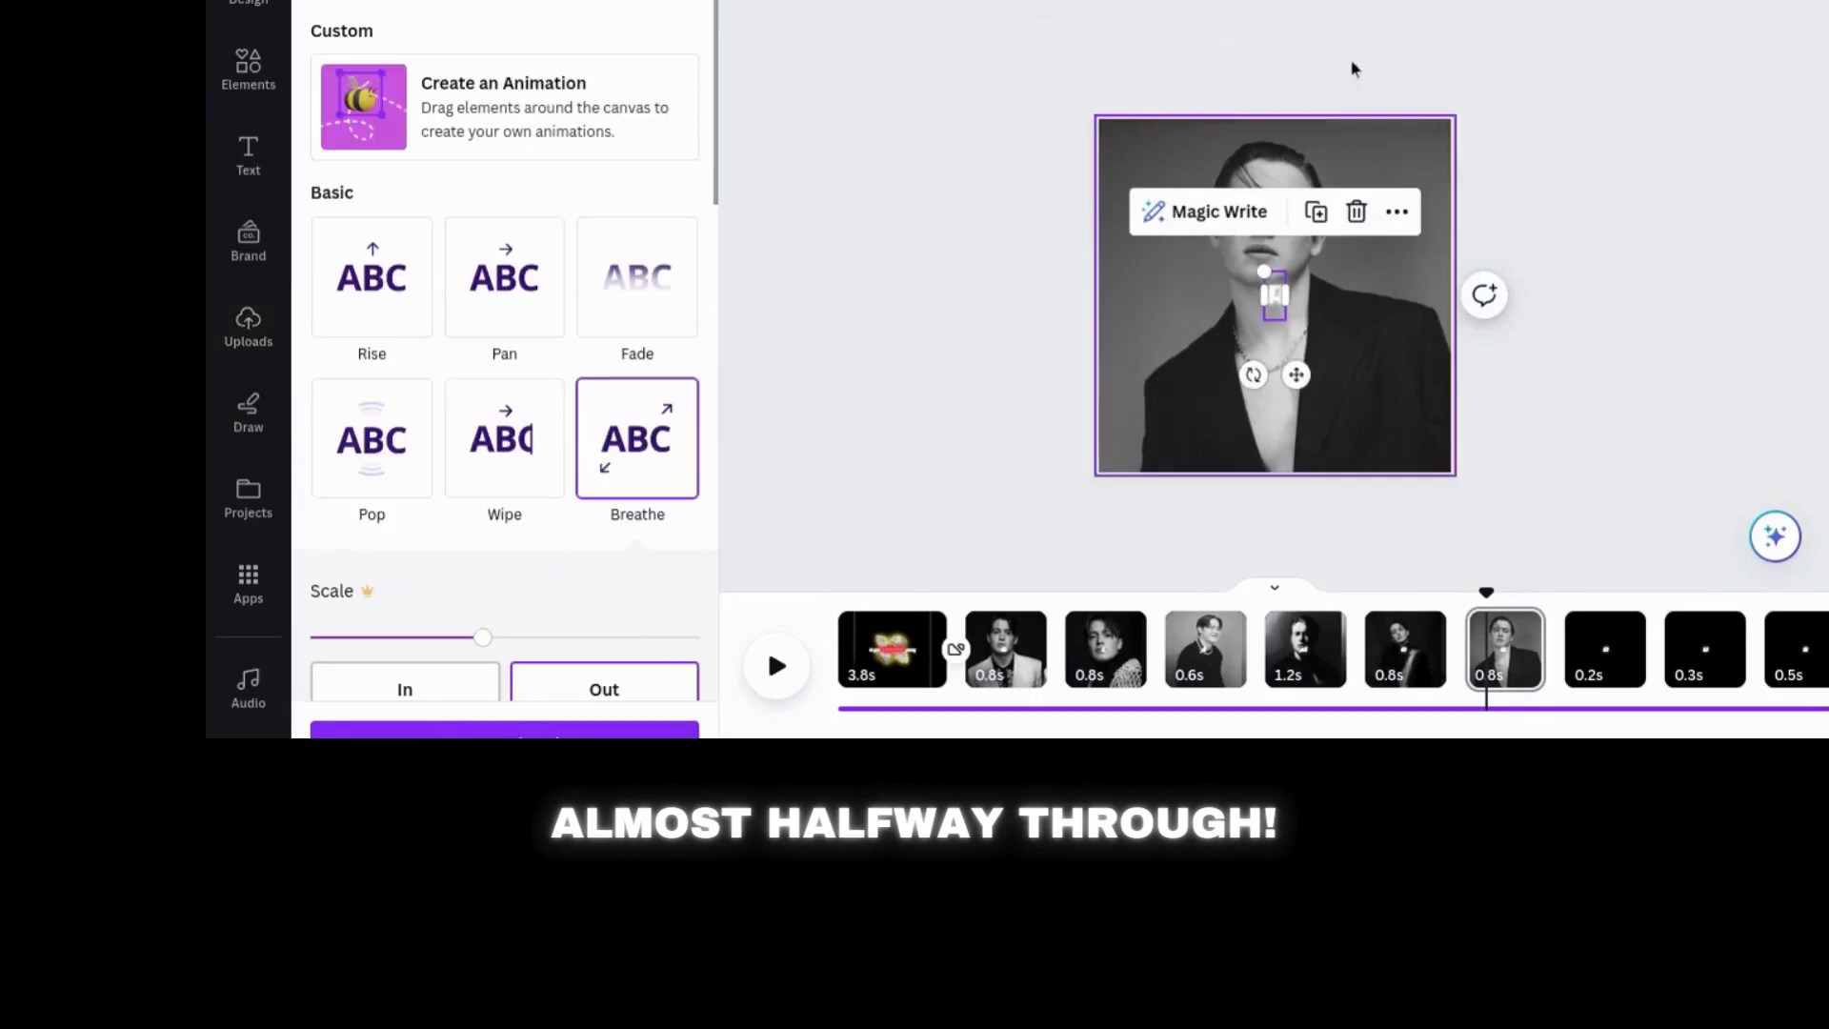
left_click(678, 731)
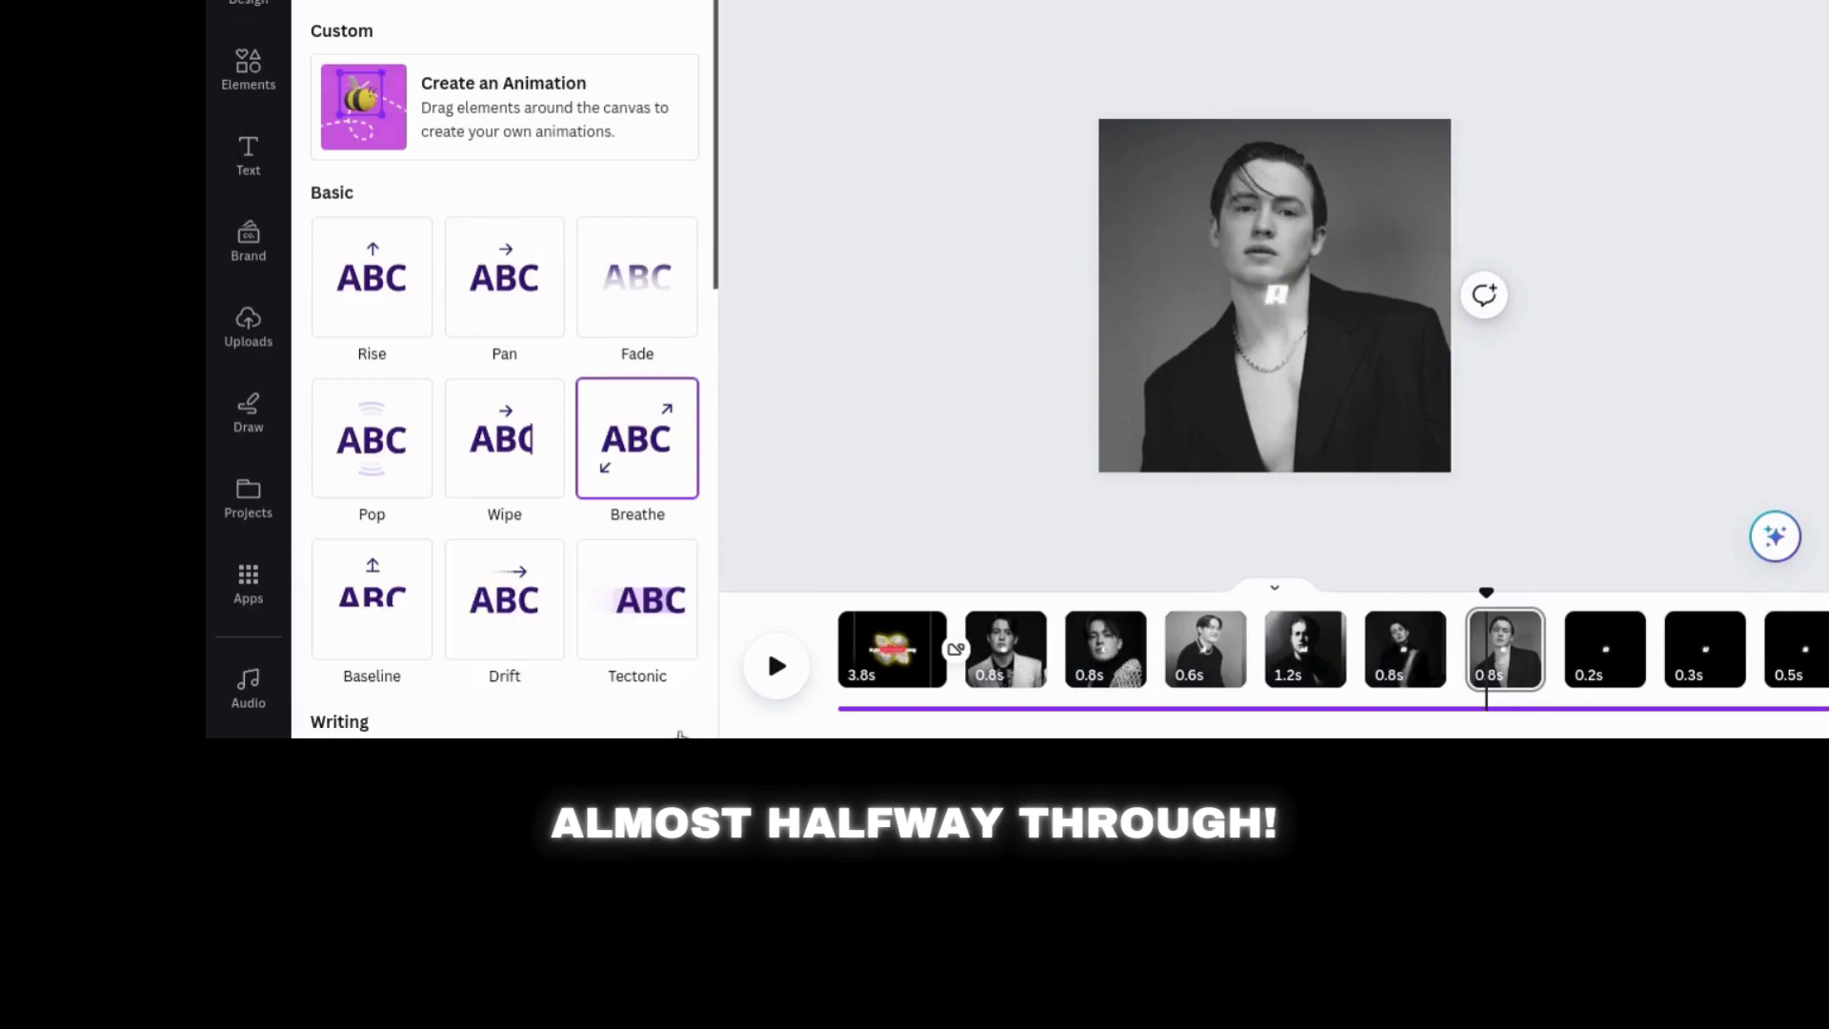
- Make the uploaded portrait with both hands at the jacket the second letter O page's background and shift it slightly down within its crop
left_click(1593, 653)
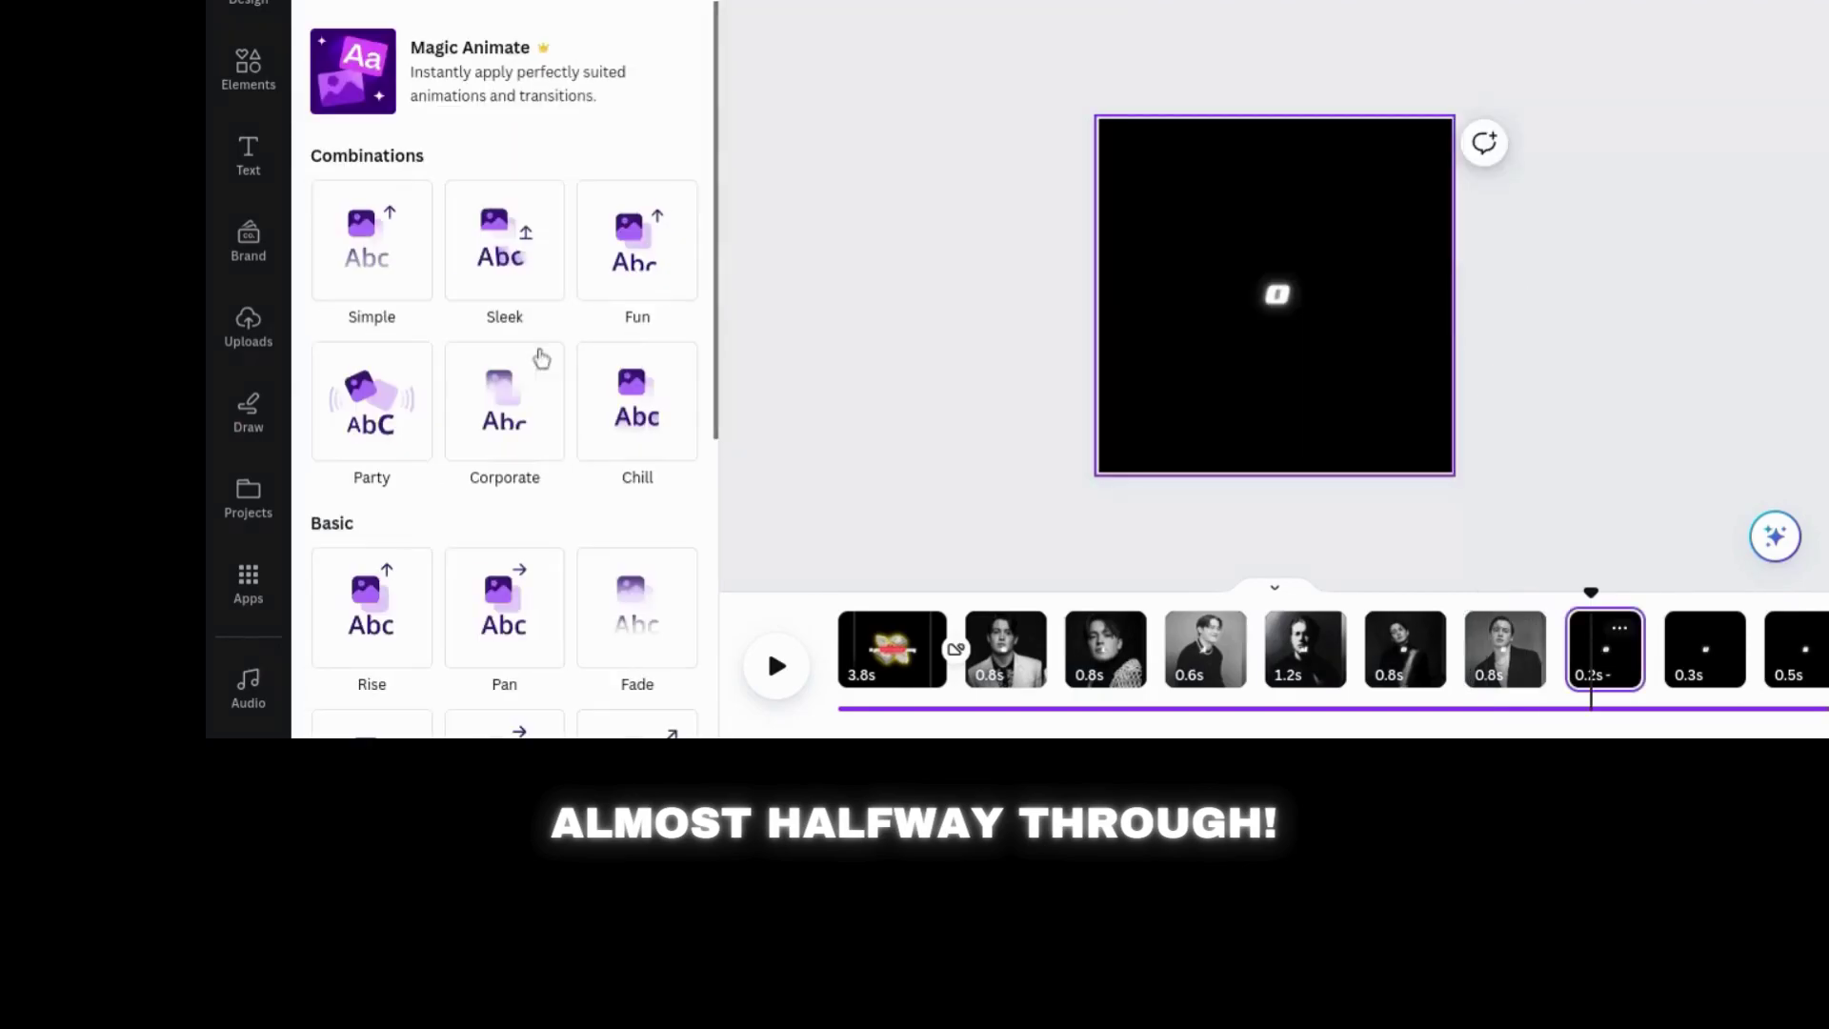
left_click(223, 350)
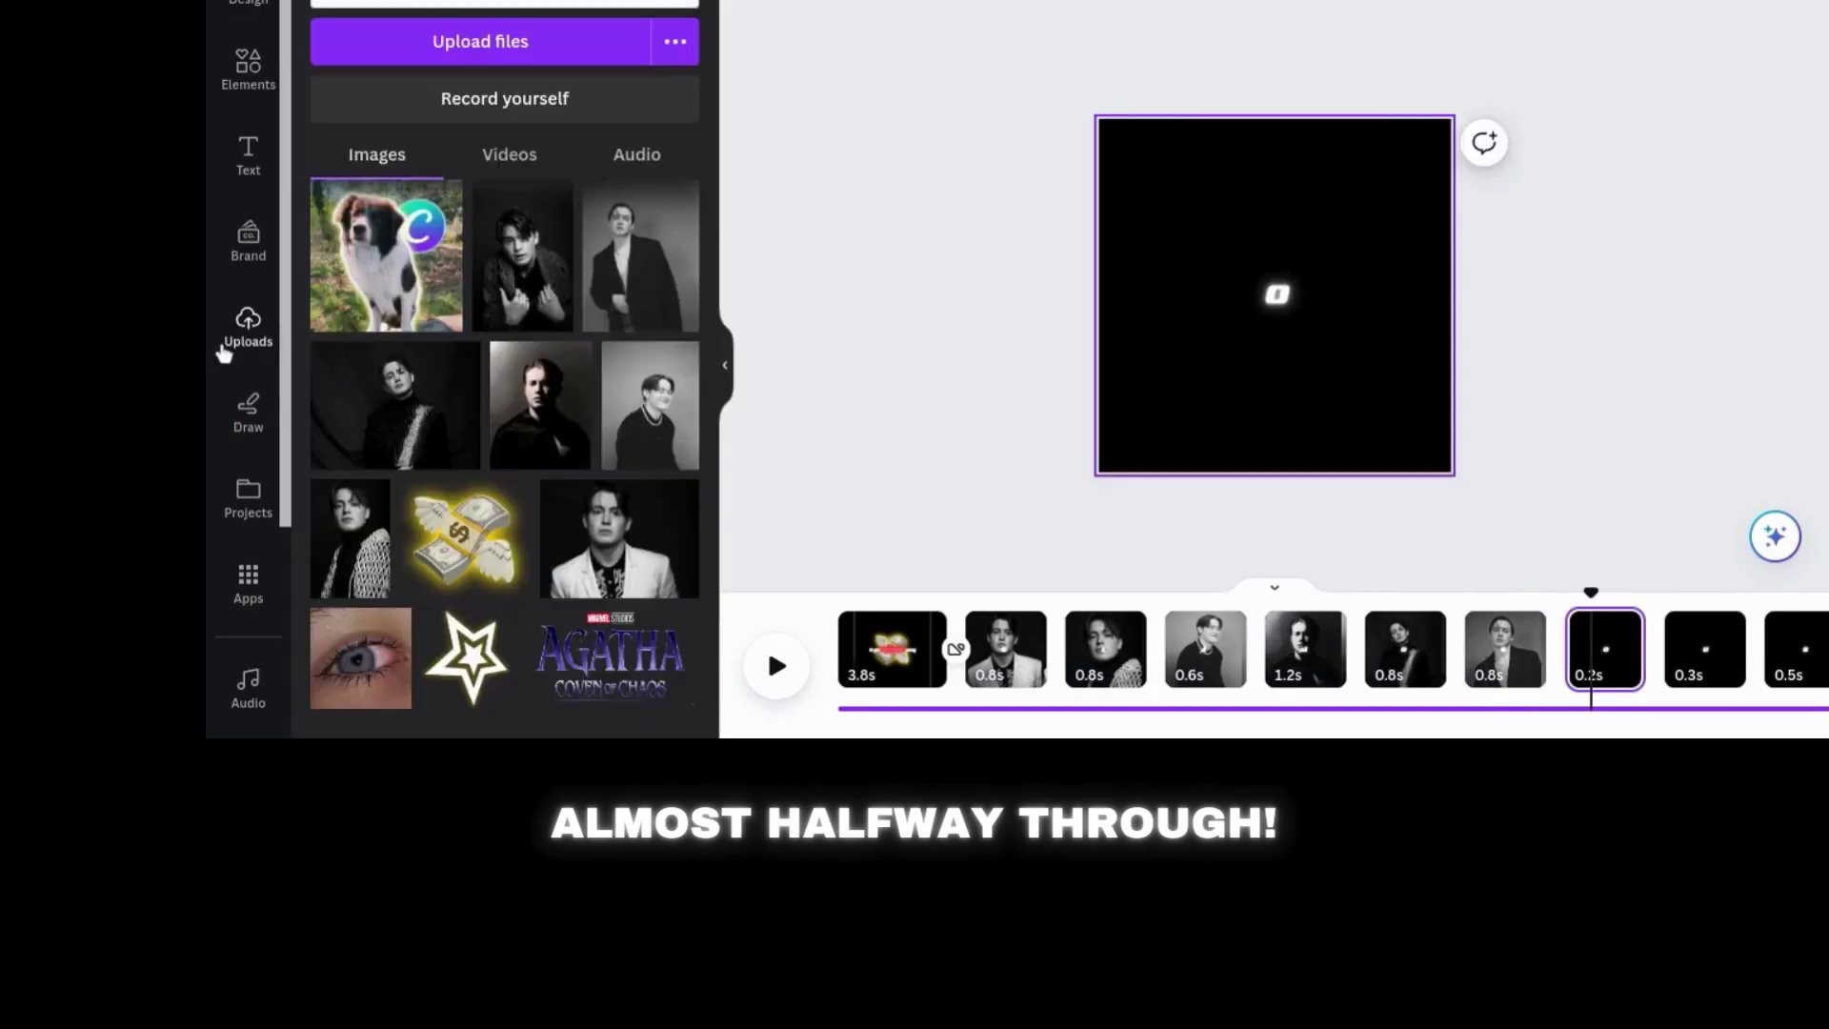
left_click(495, 310)
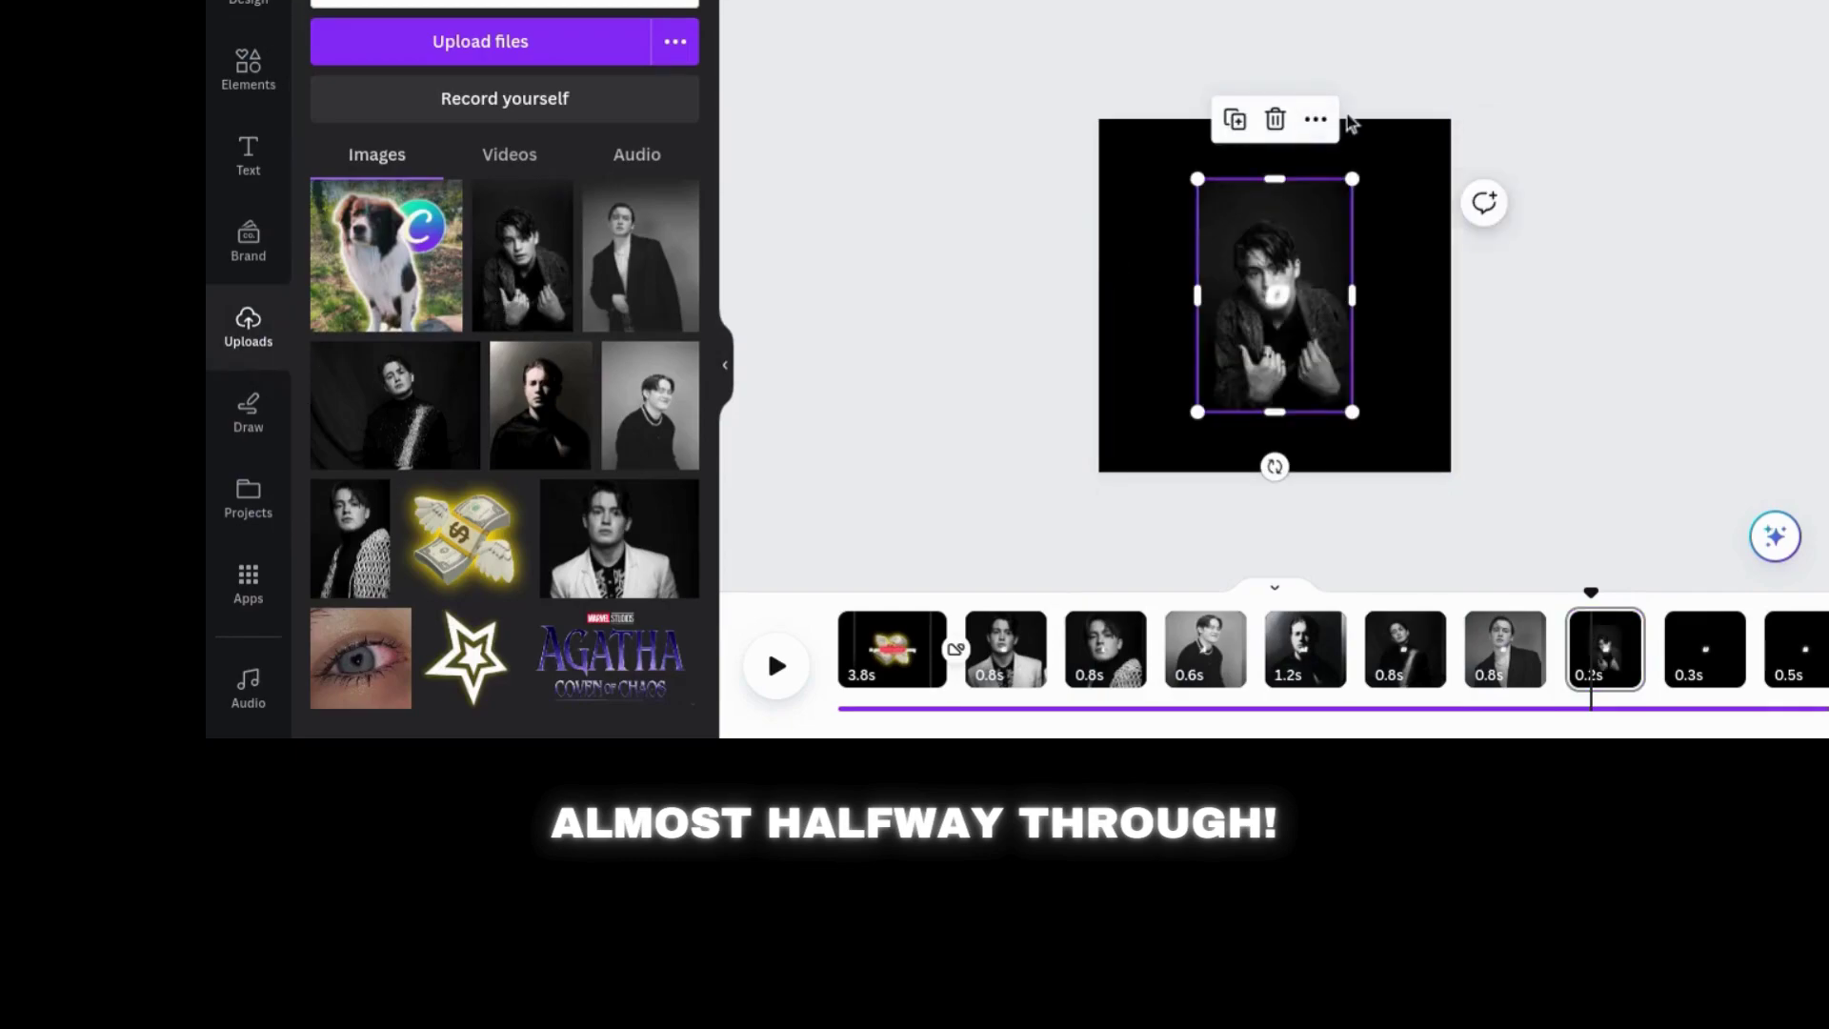
left_click(1318, 121)
left_click(1362, 674)
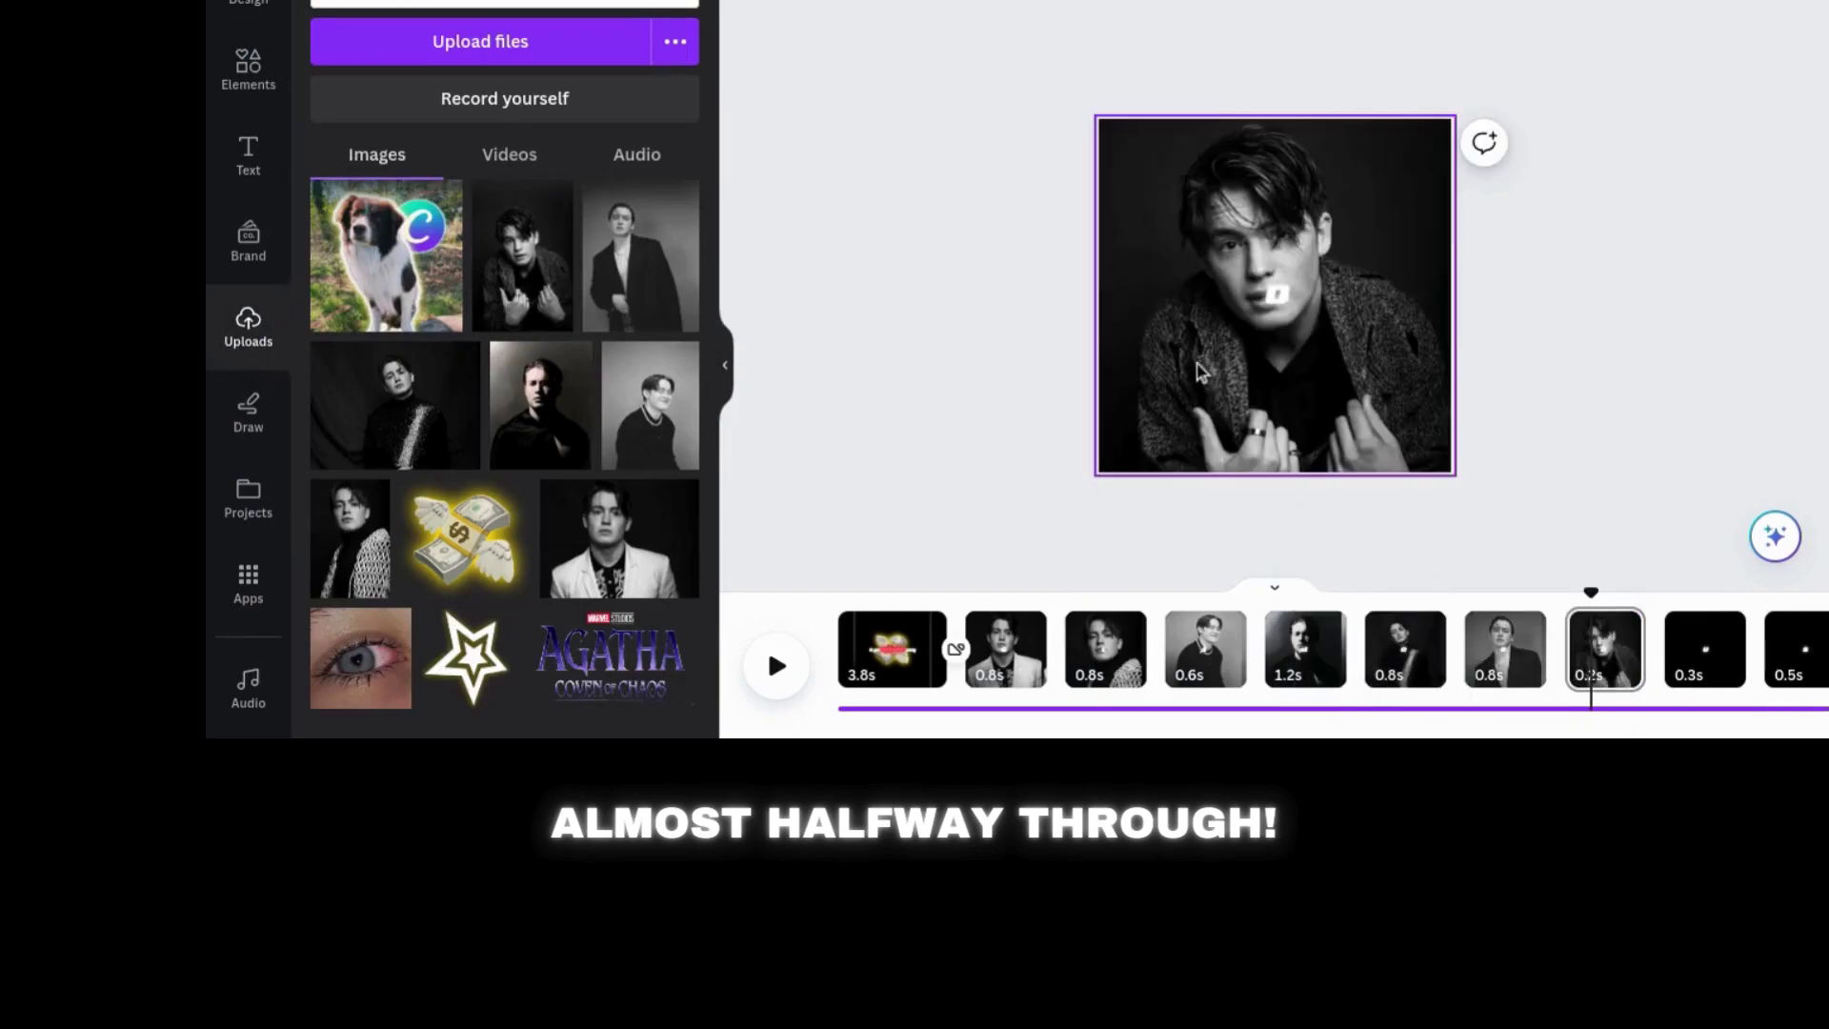
double_click(1198, 372)
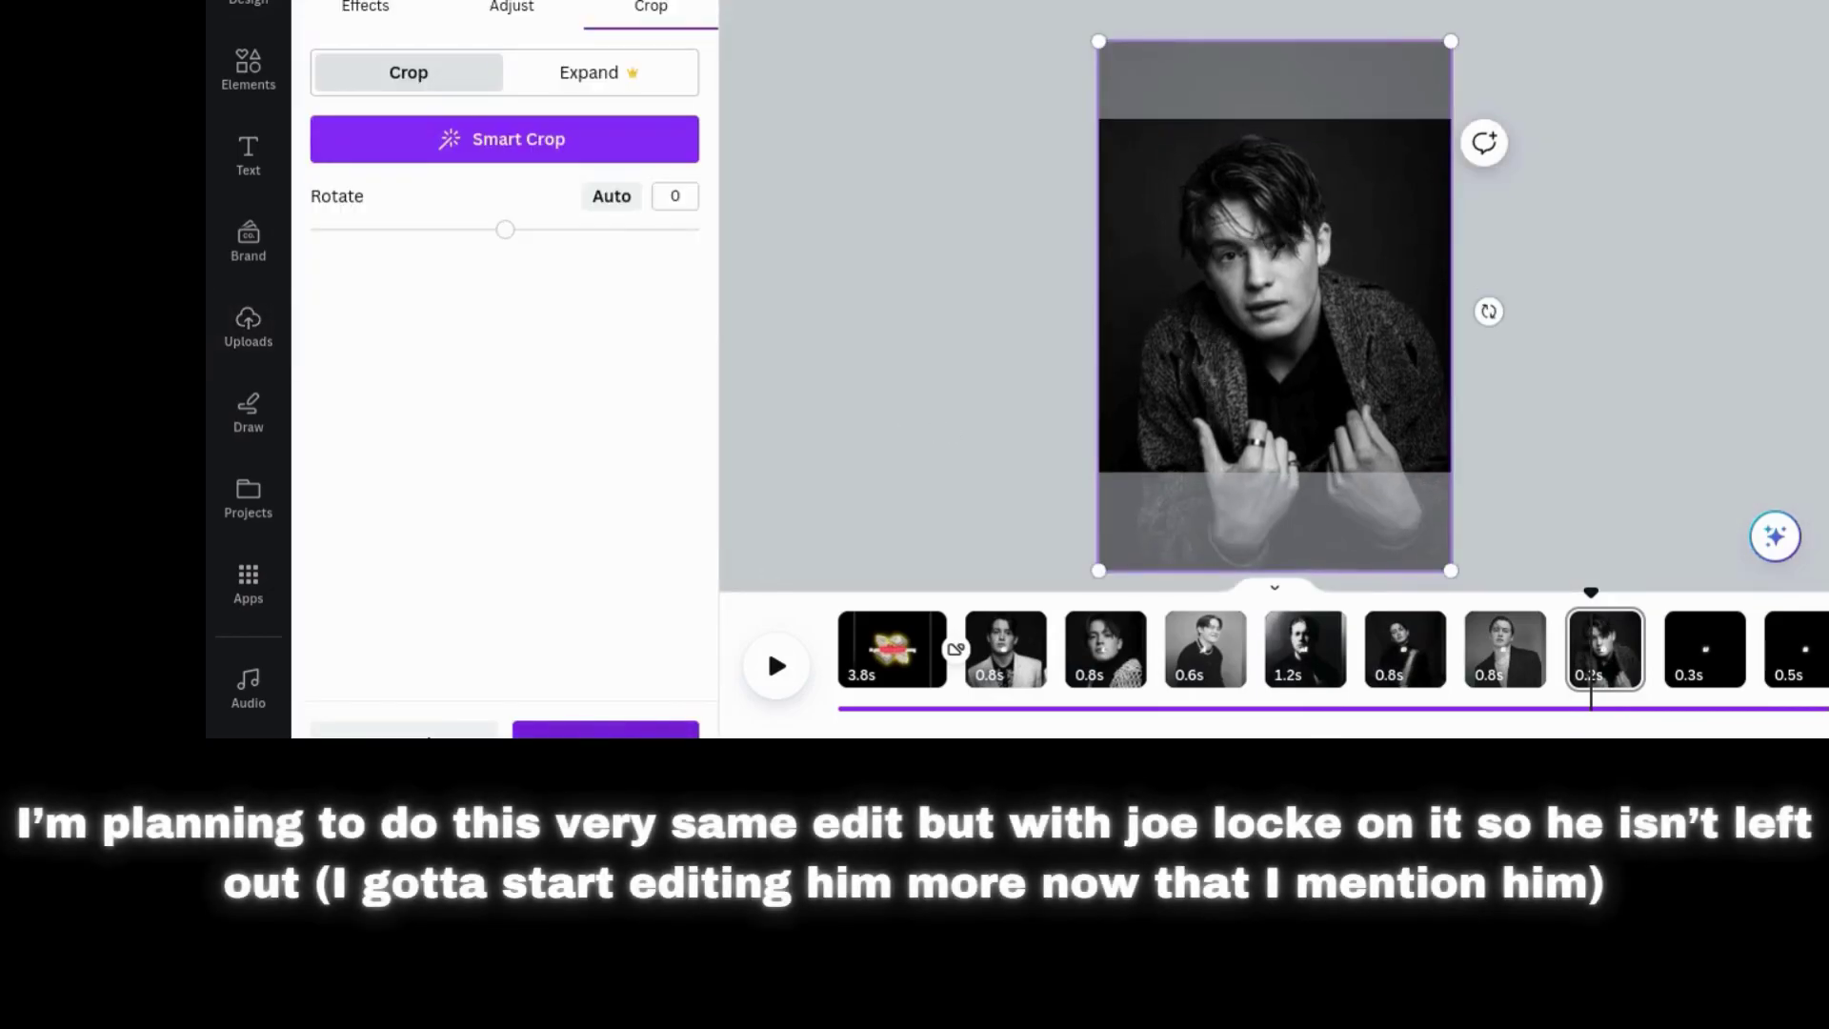
left_click(899, 153)
- Apply the Breathe page animation to the second O page and remove the animation from its letter text
left_click(900, 2)
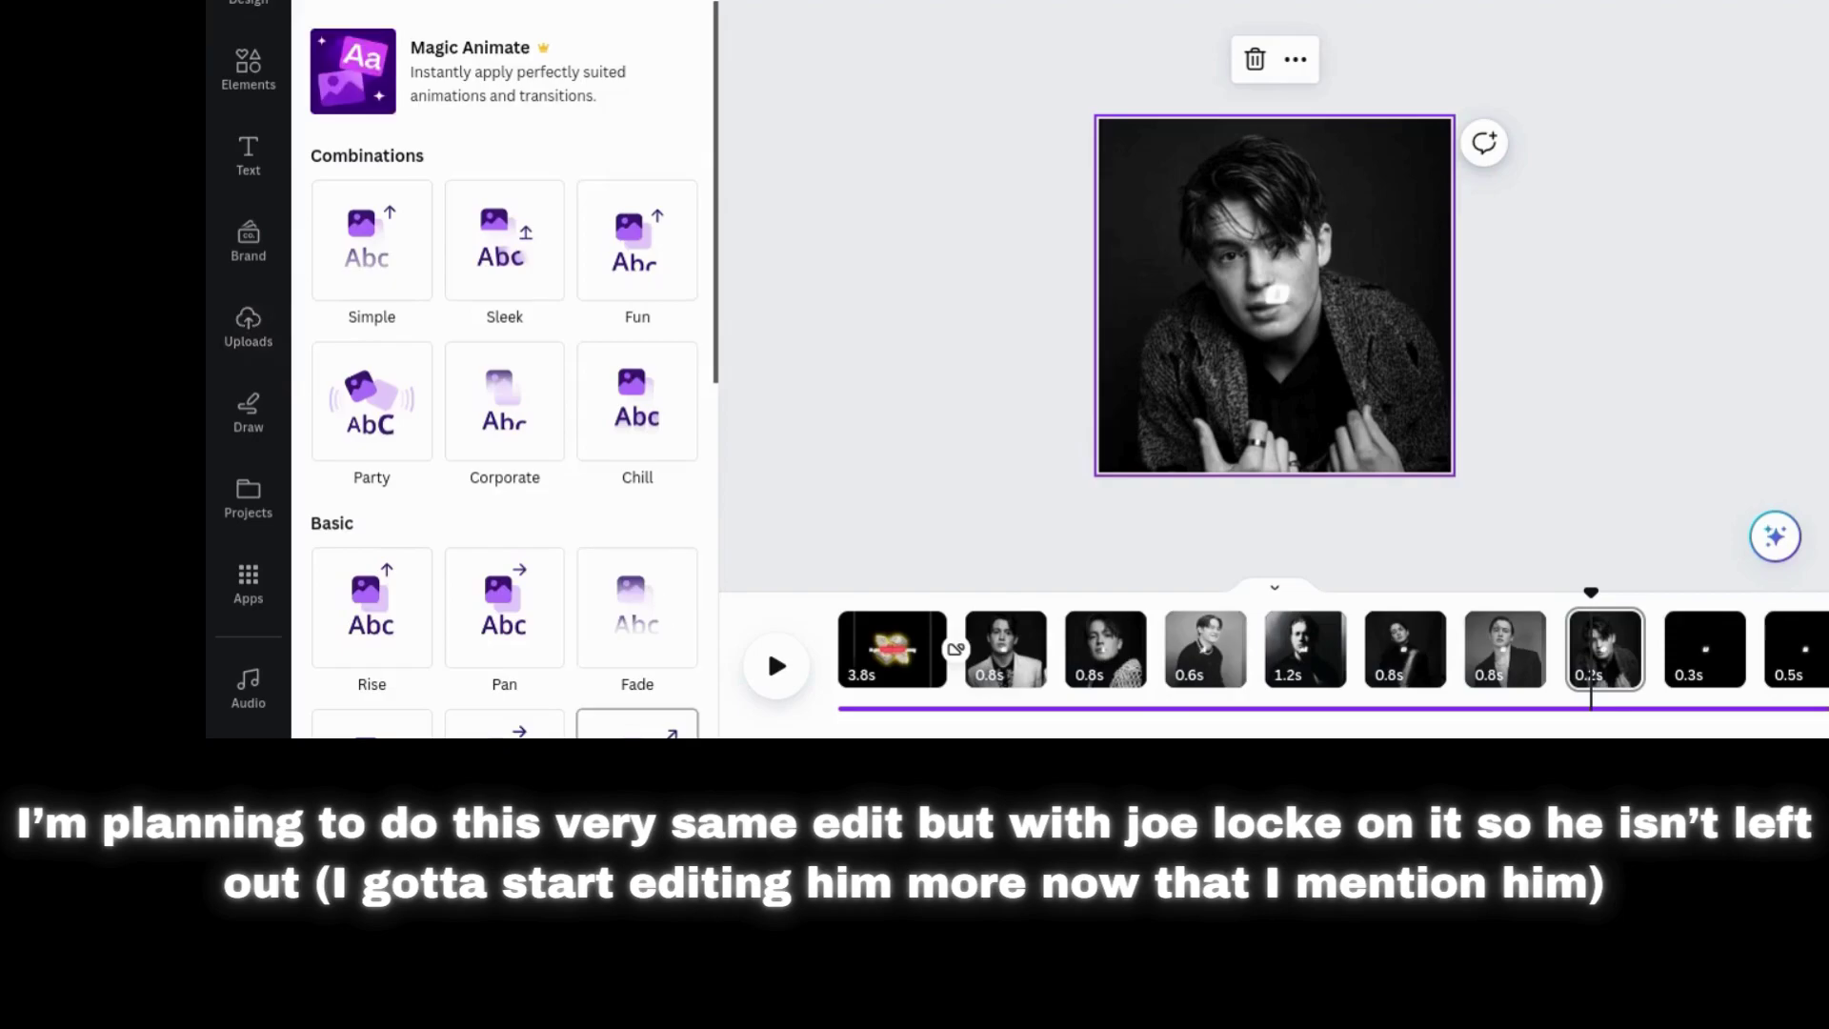
left_click(643, 752)
left_click(1272, 313)
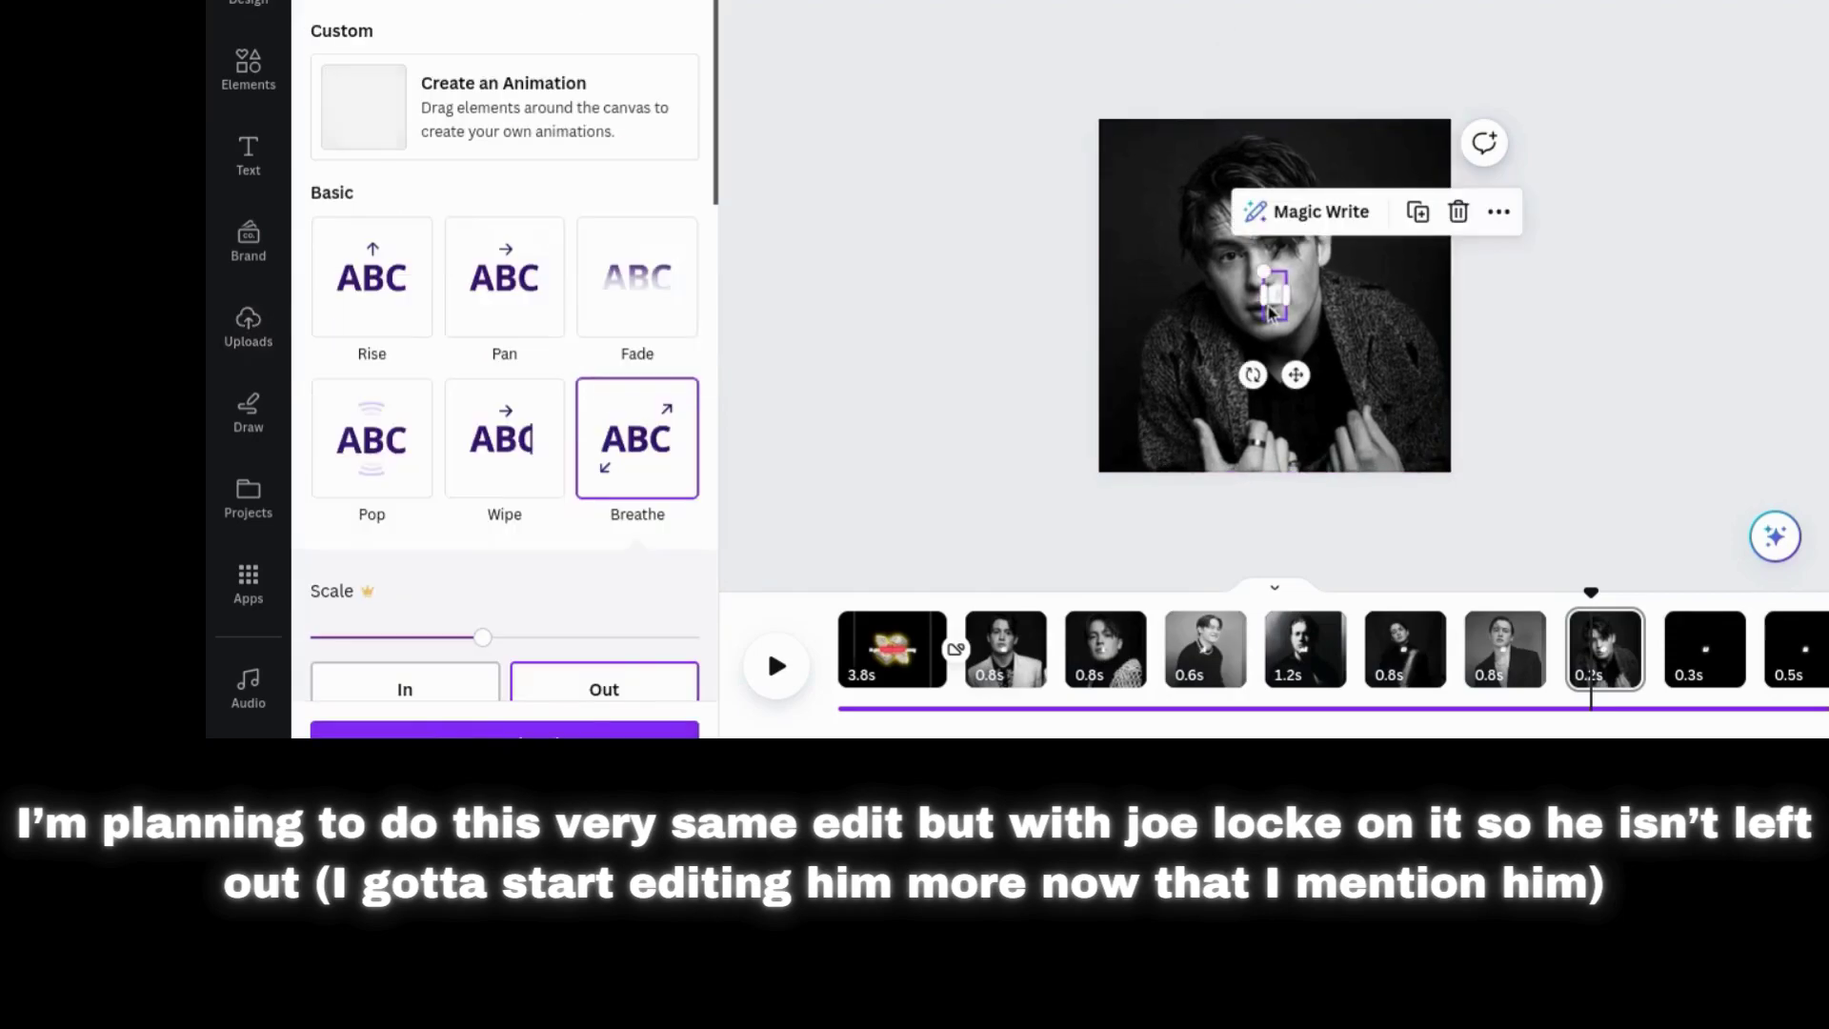
left_click(638, 737)
- Add the black-and-white portrait with tousled hair and a dark jacket from the uploads to the U page and make it the page background
scroll(1122, 658, "right", 3)
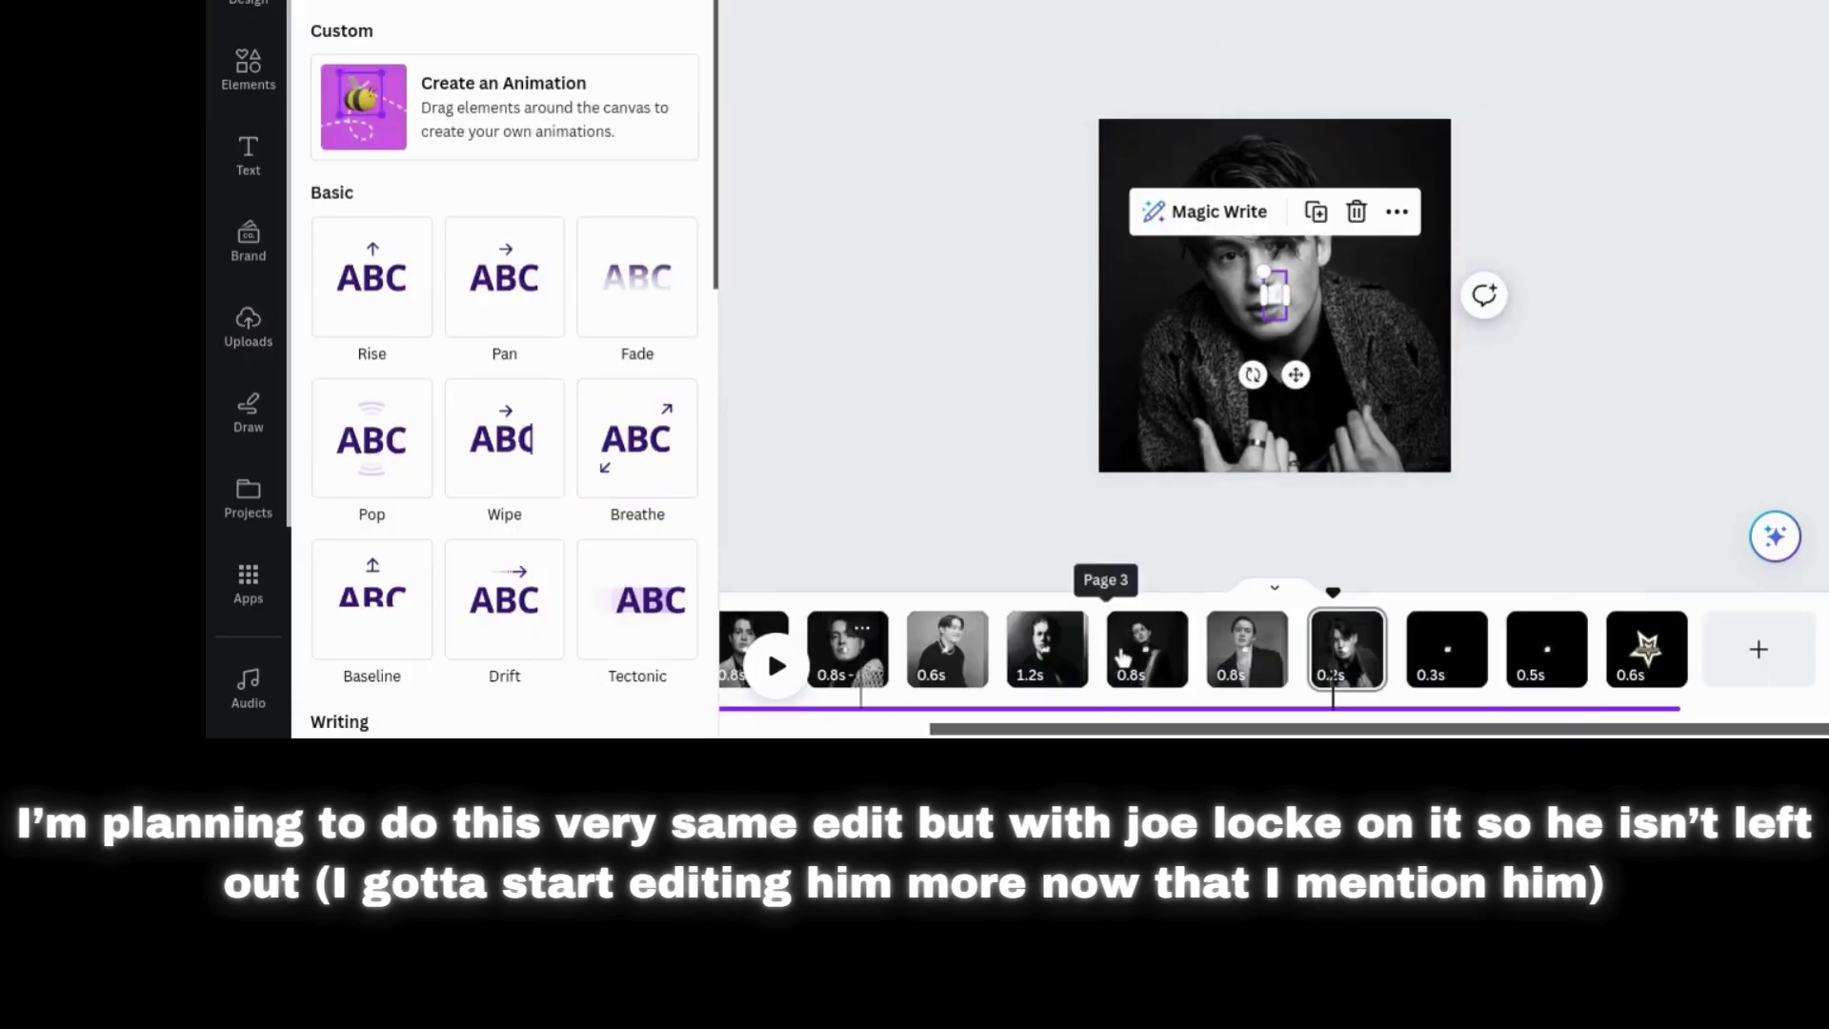
left_click(1444, 656)
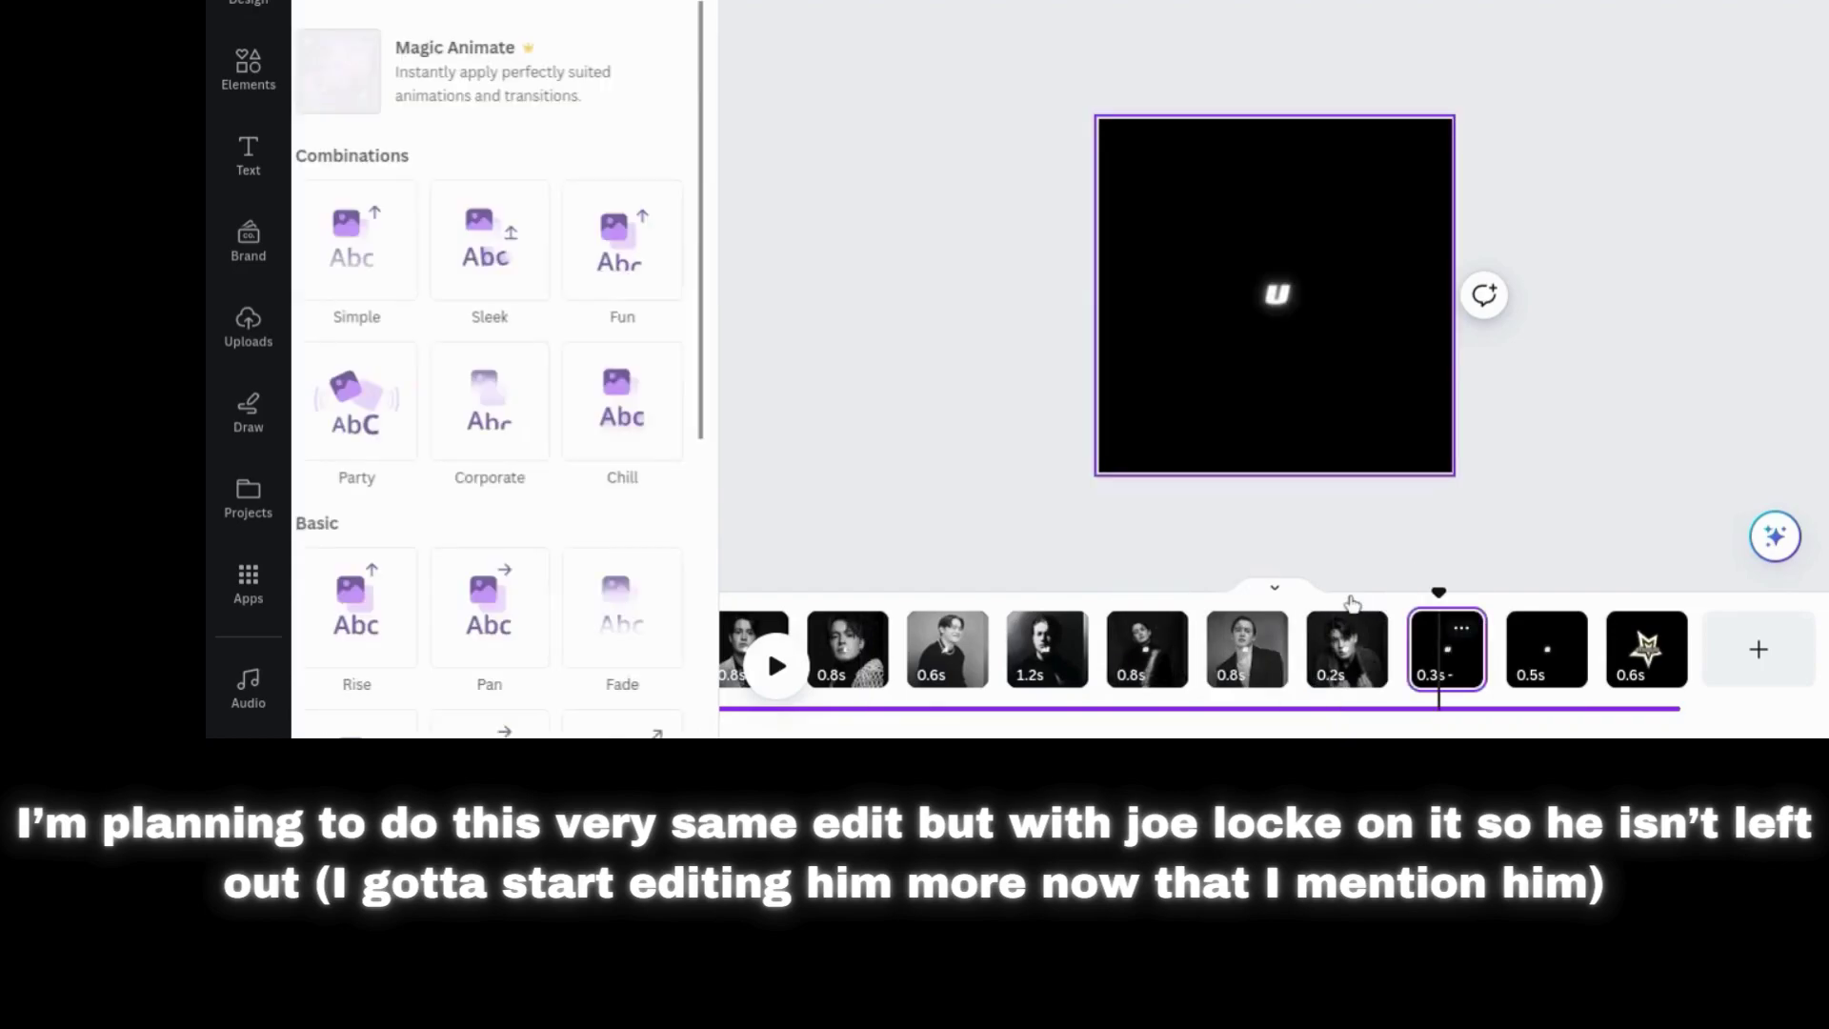
left_click(272, 345)
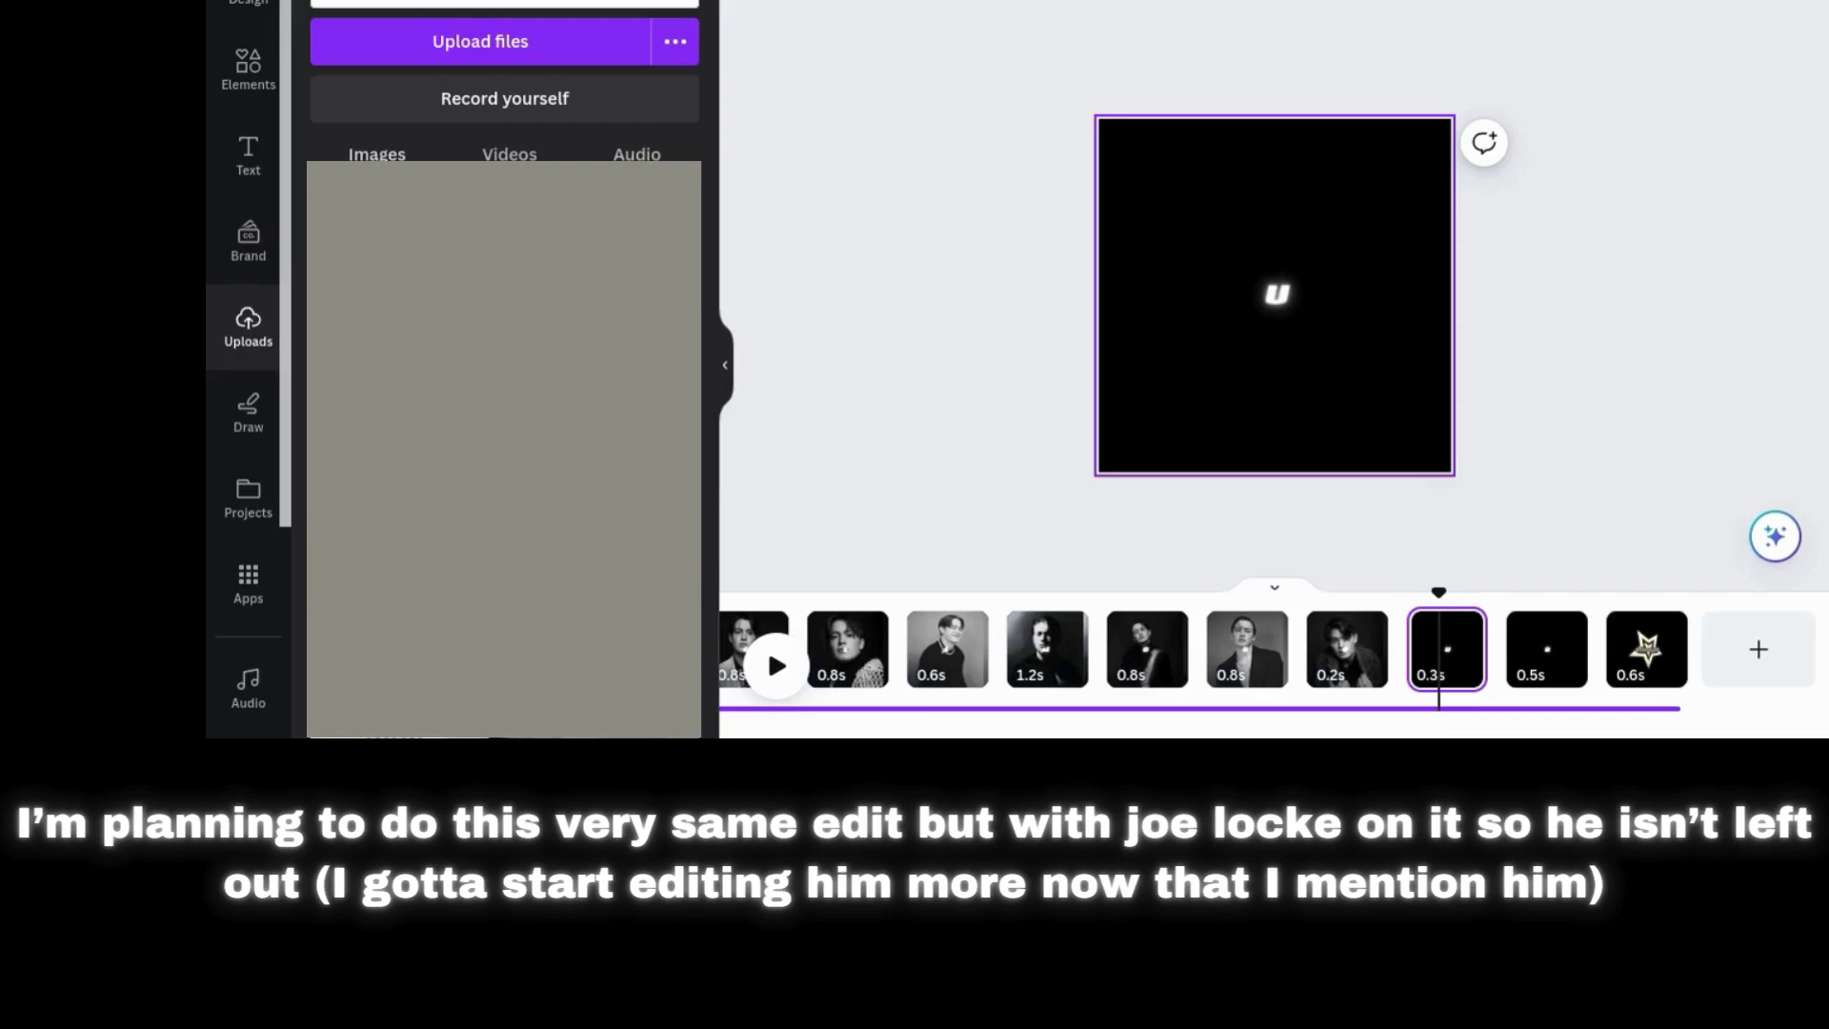
left_click(1267, 248)
left_click(1315, 107)
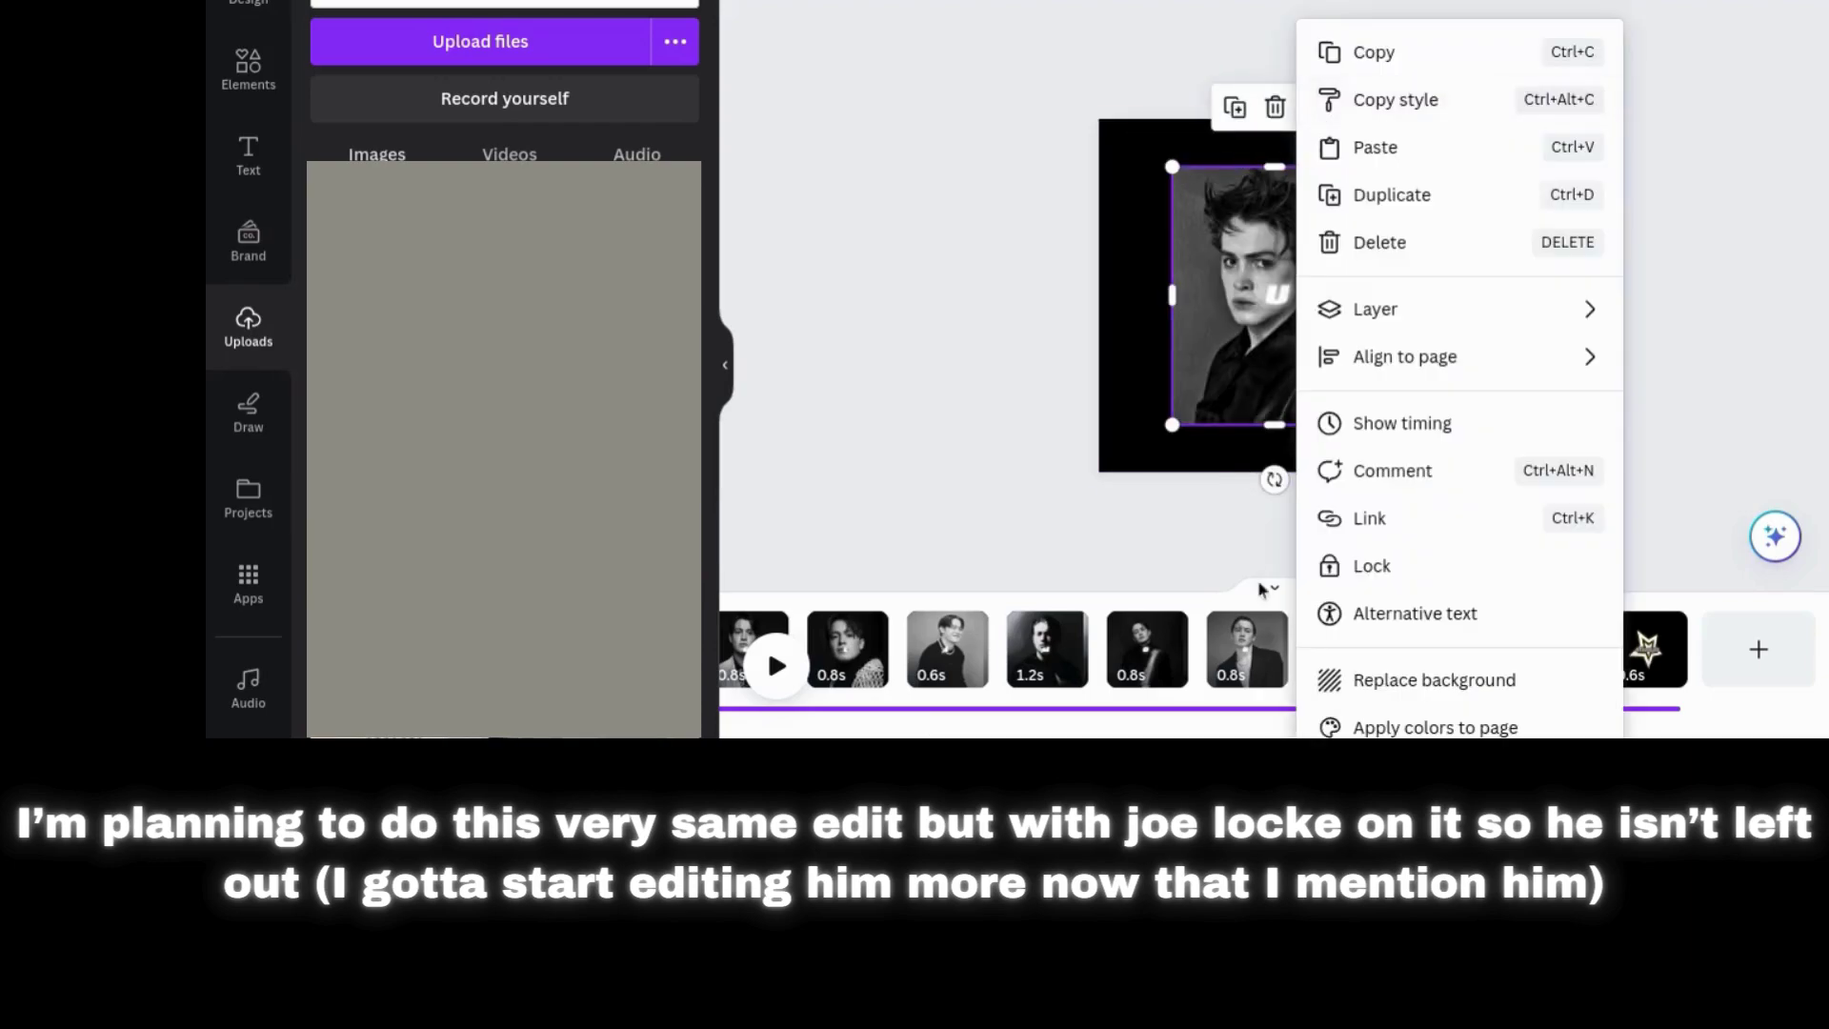
left_click(1353, 679)
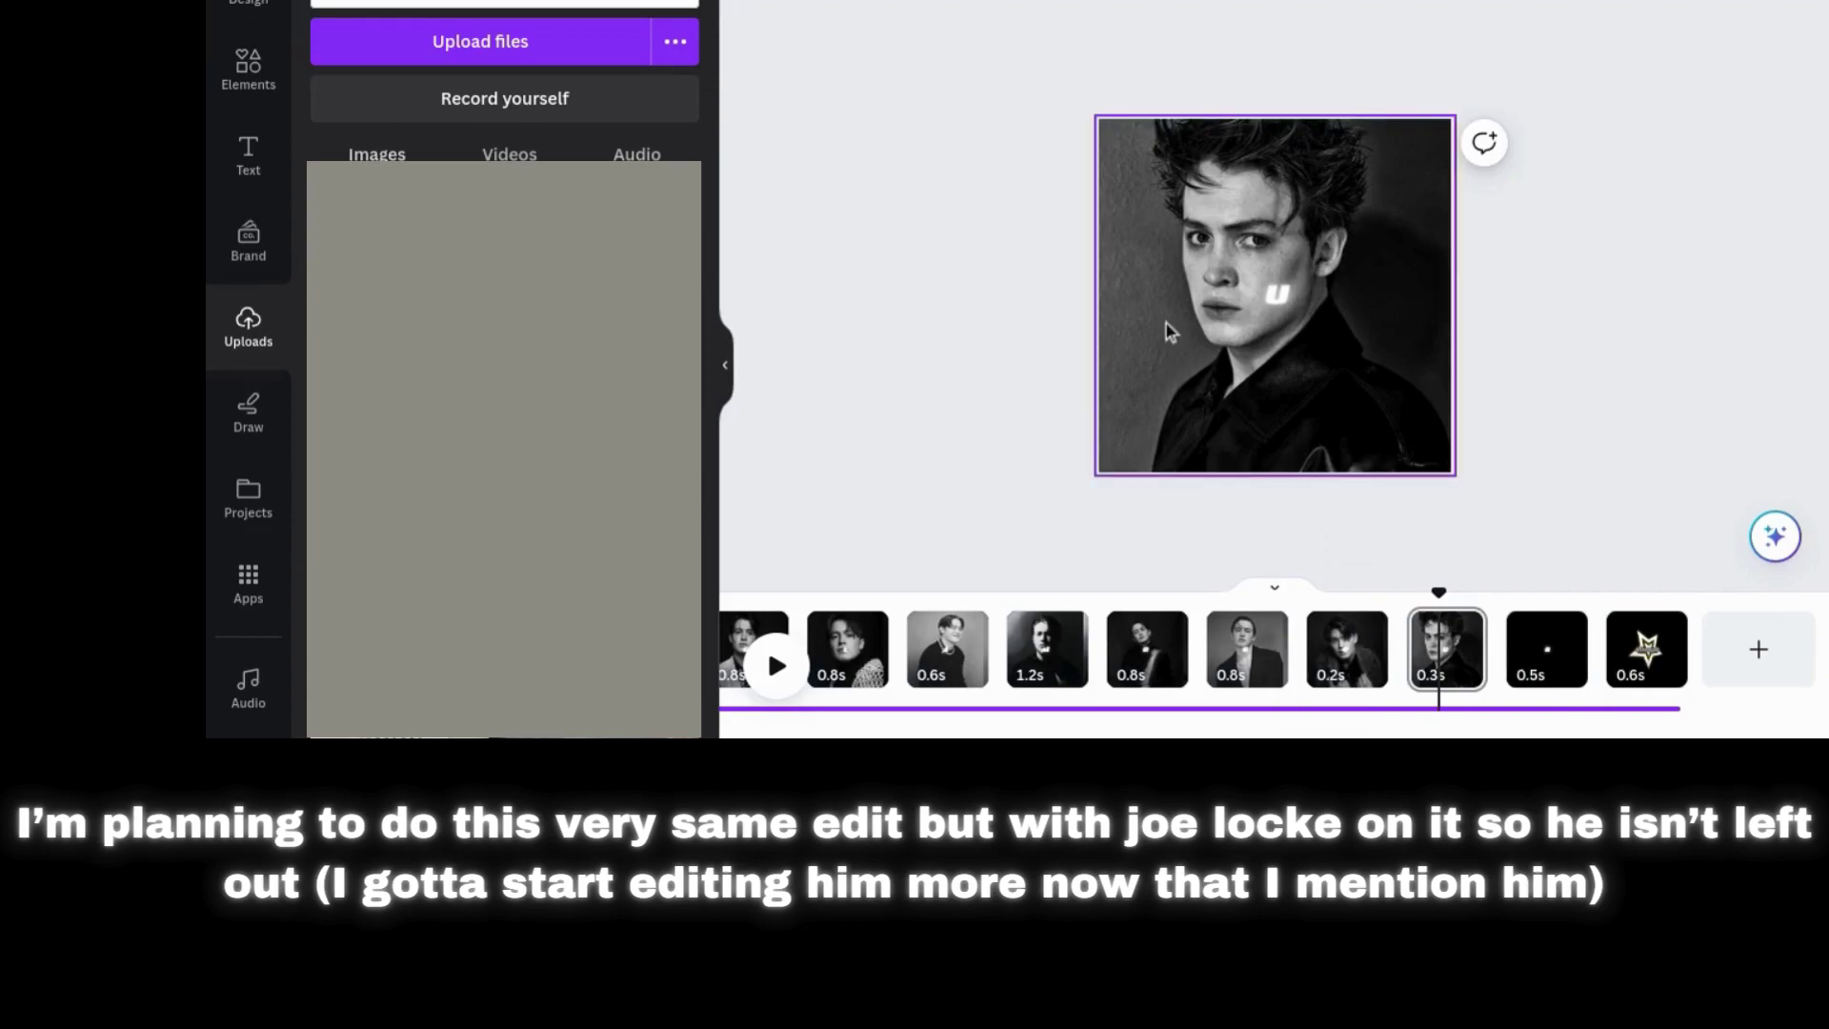
- Shift the U page's background photo down within its crop until its top edge meets the top of the frame
double_click(1149, 243)
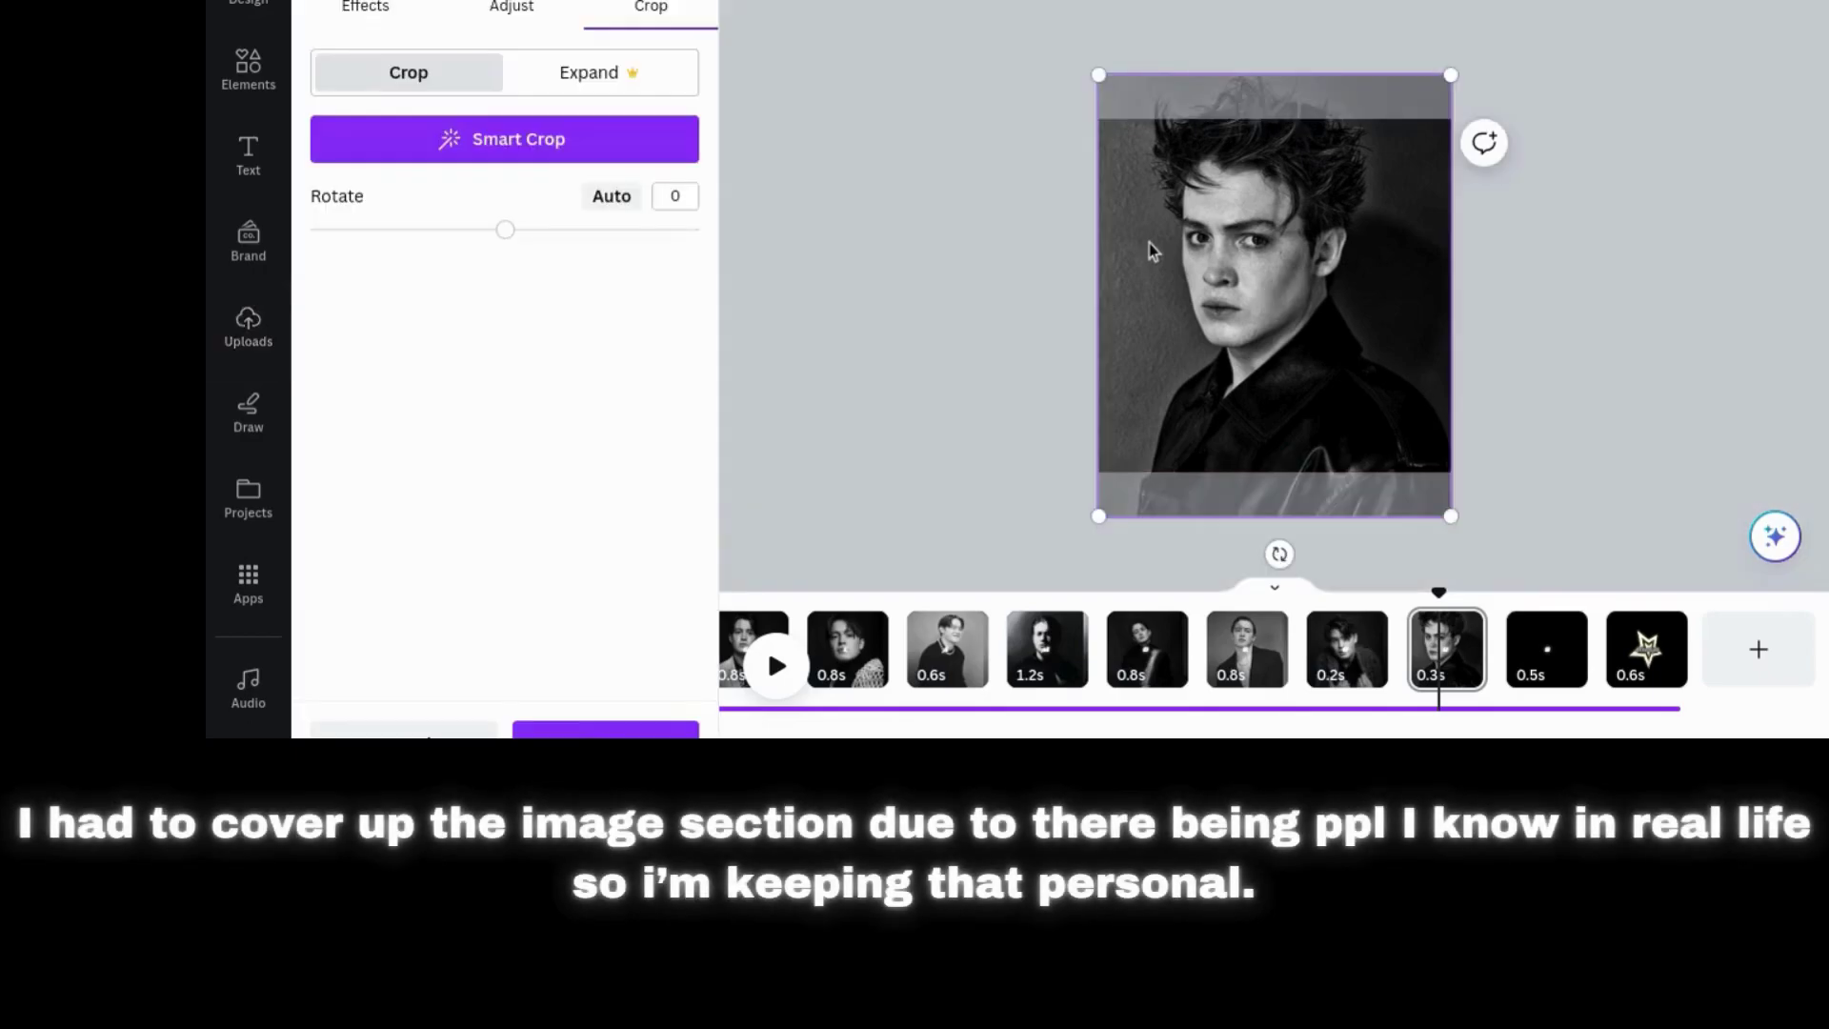
left_click_drag(1160, 319, 1160, 387)
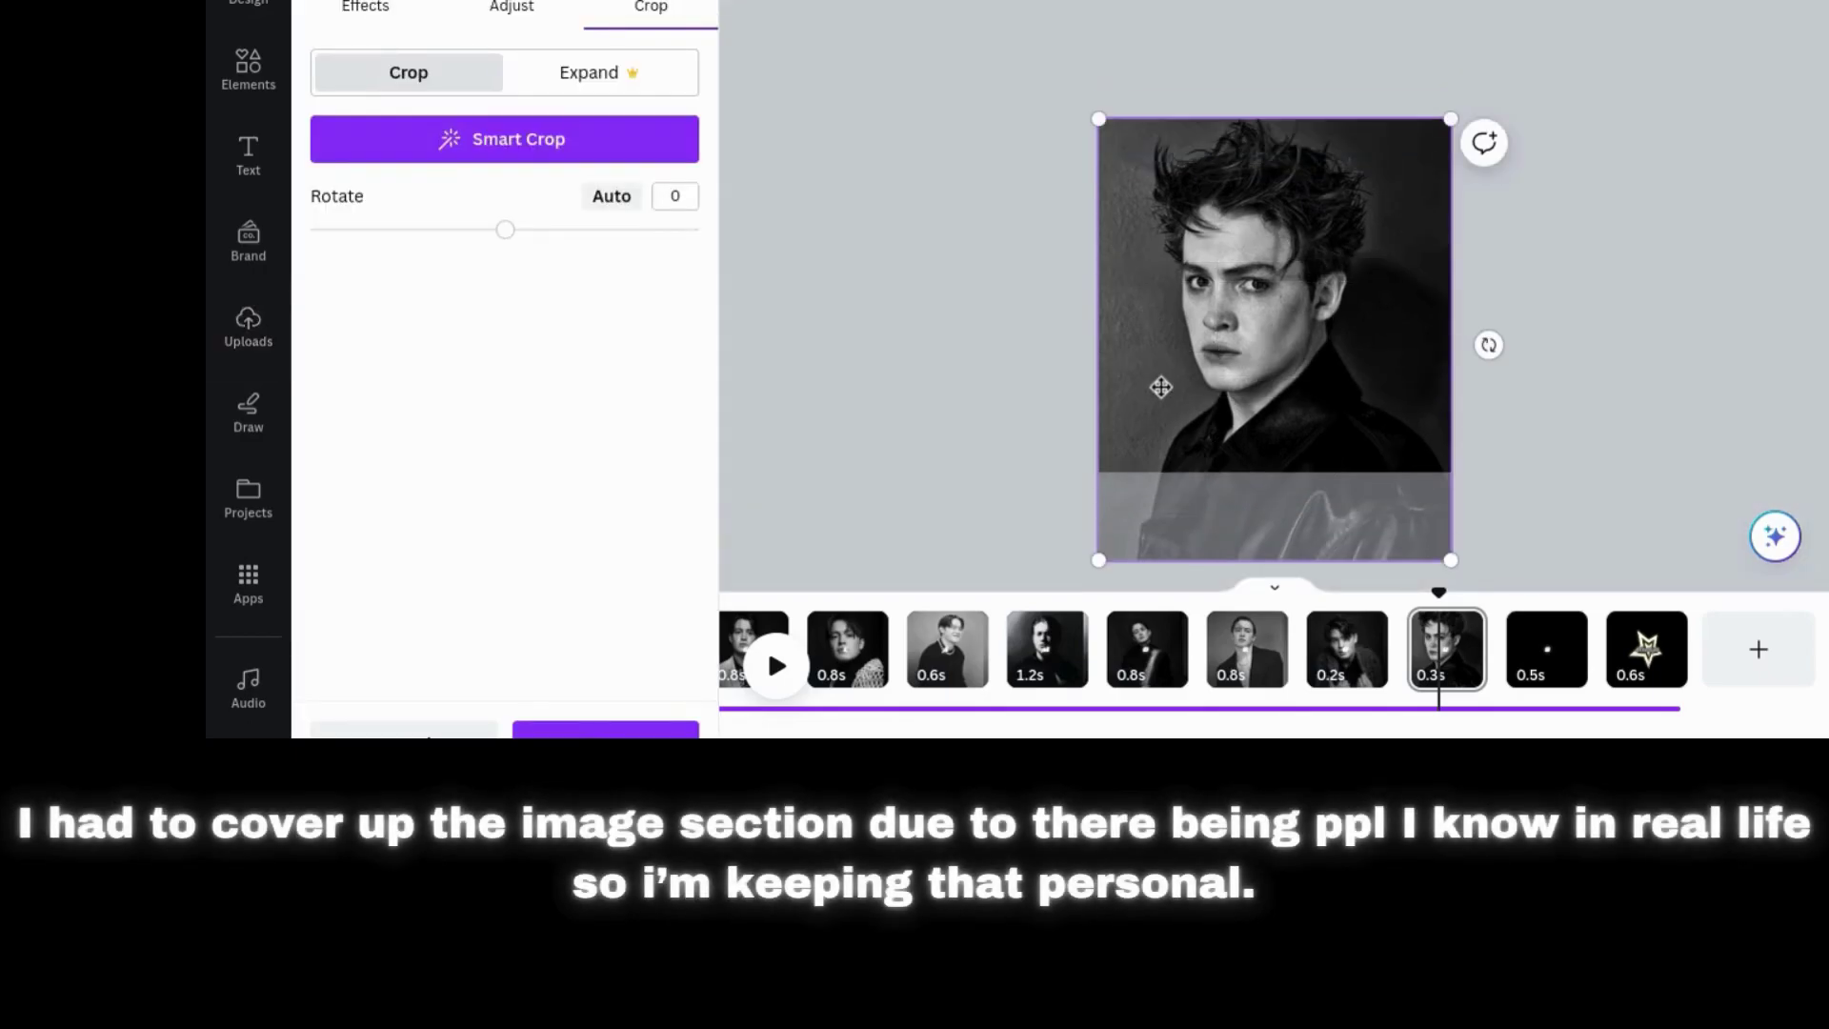
left_click(682, 723)
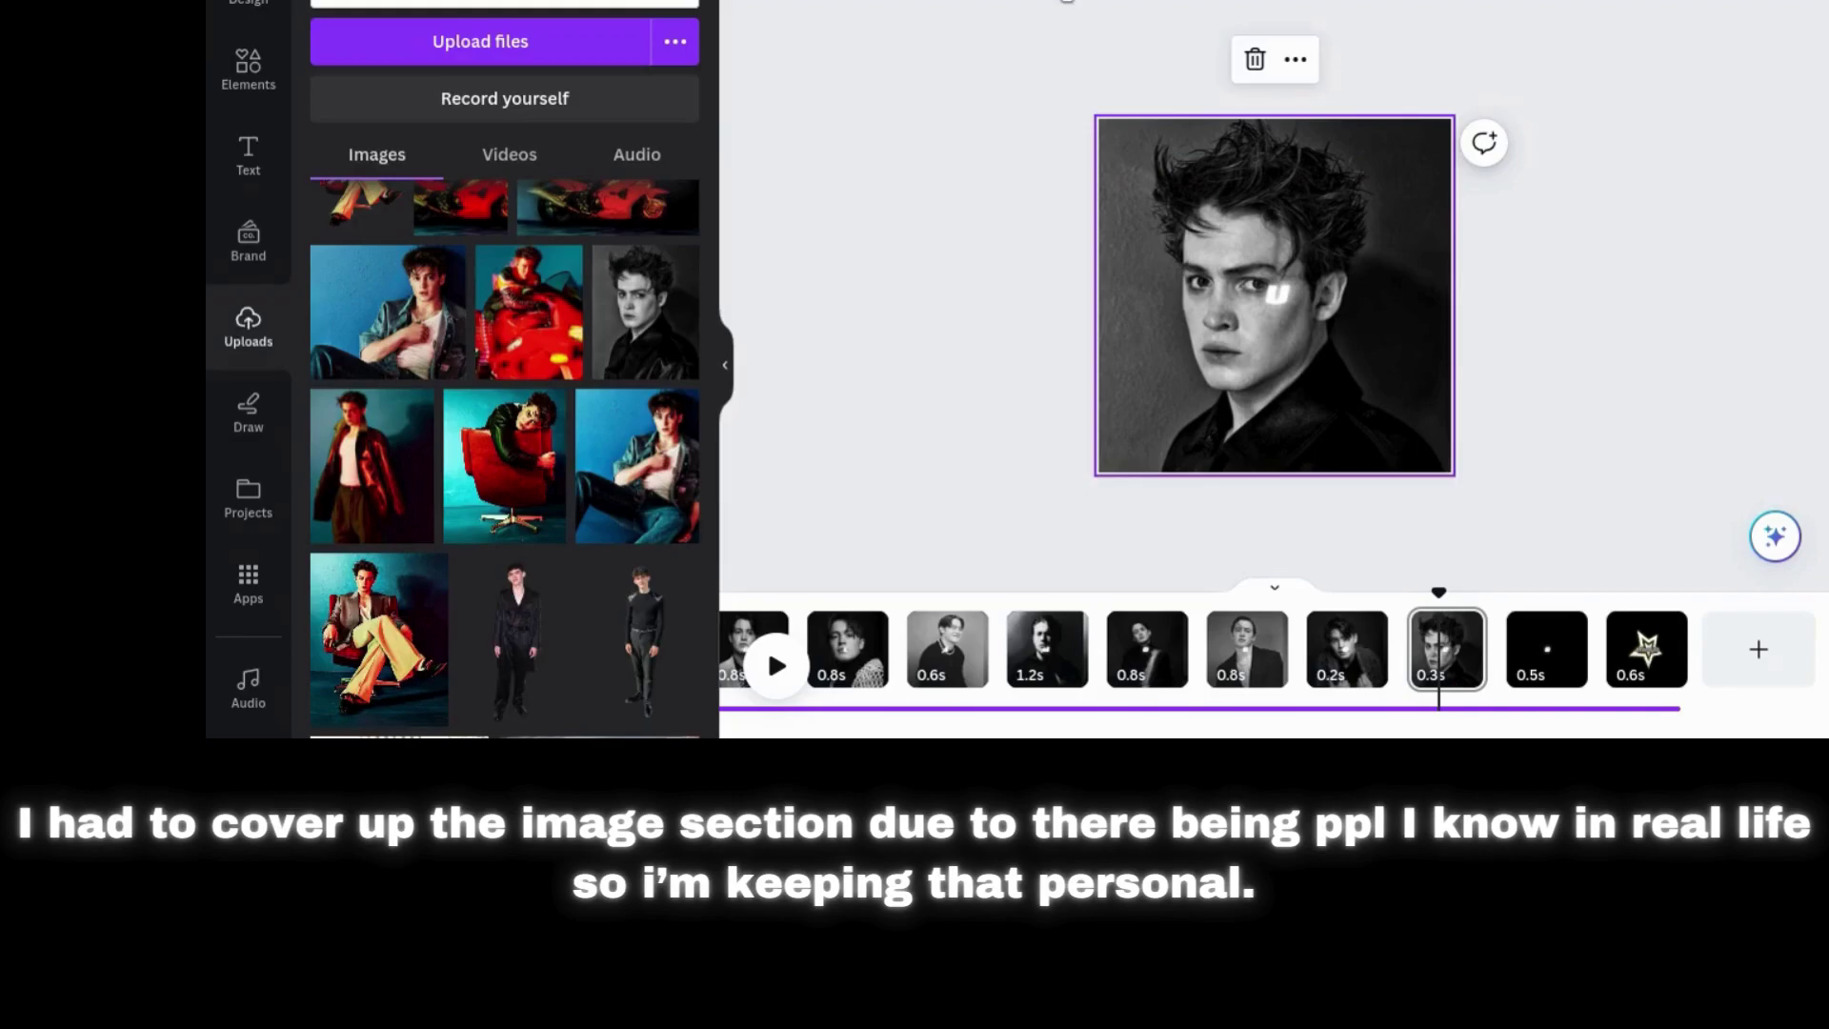
- Apply the Breathe page animation to the U page and remove the animation from its letter text
left_click(1066, 0)
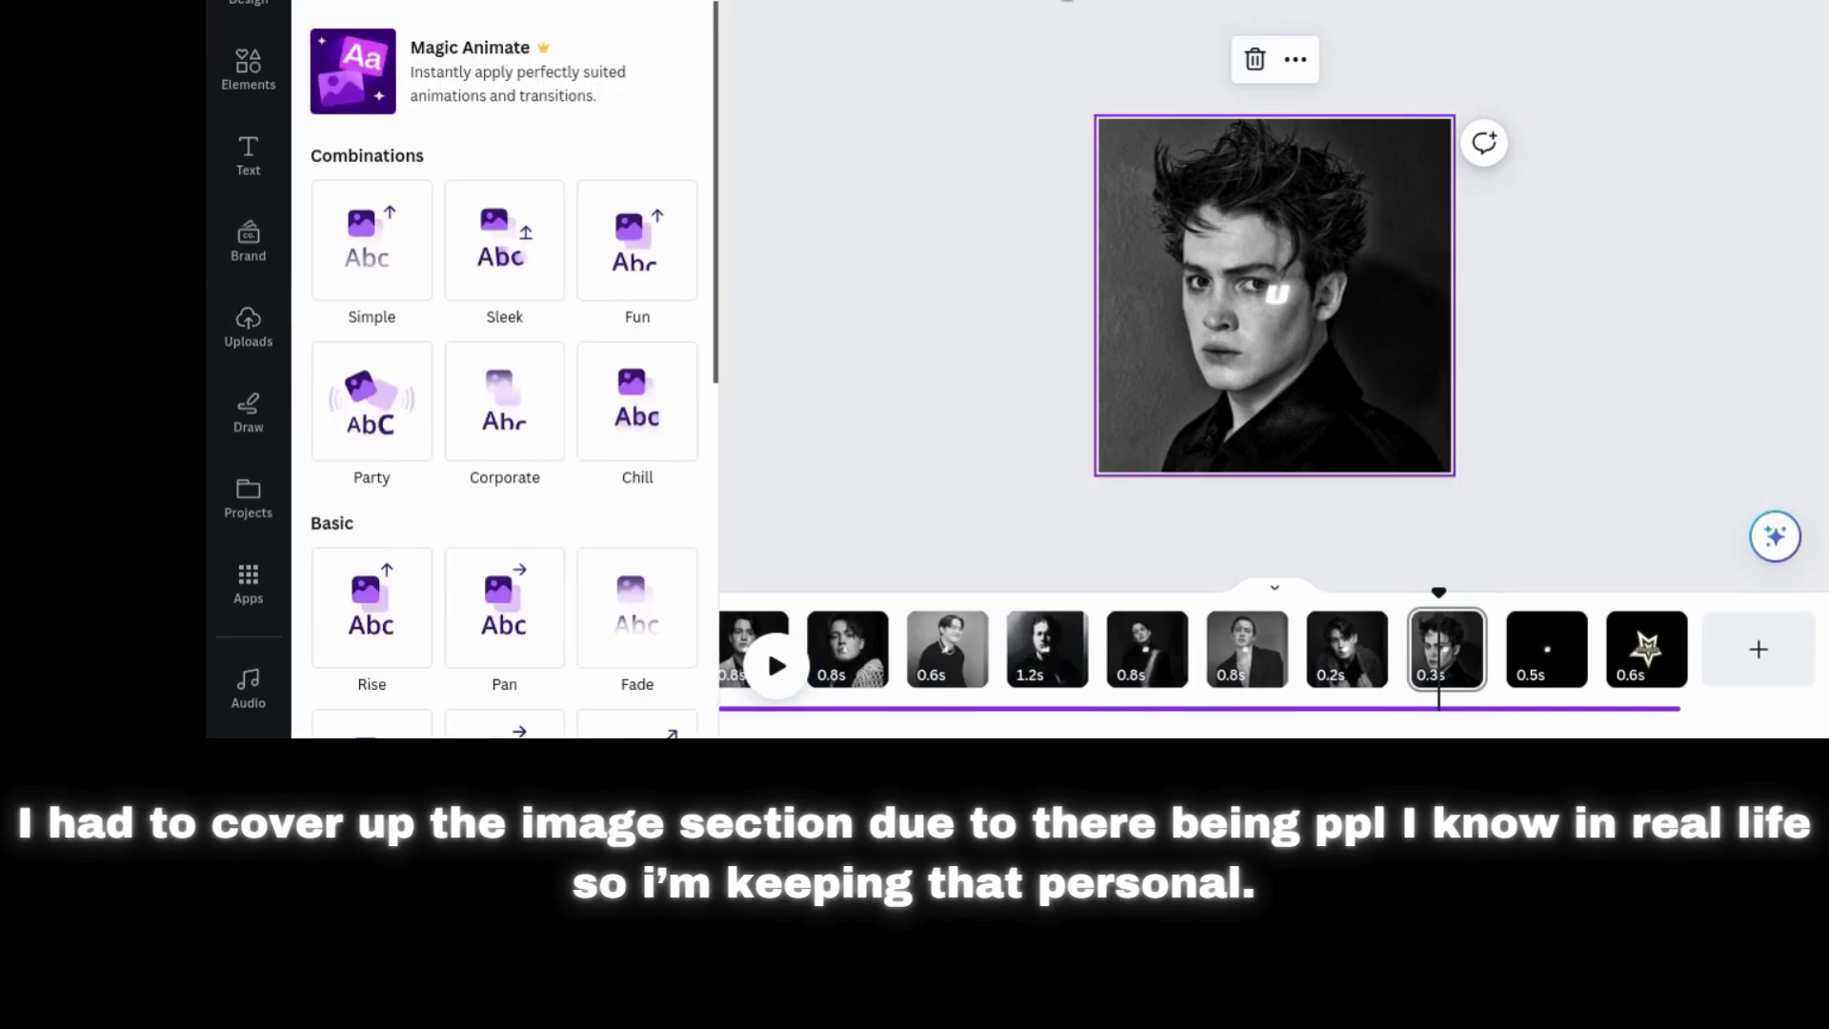
left_click(633, 726)
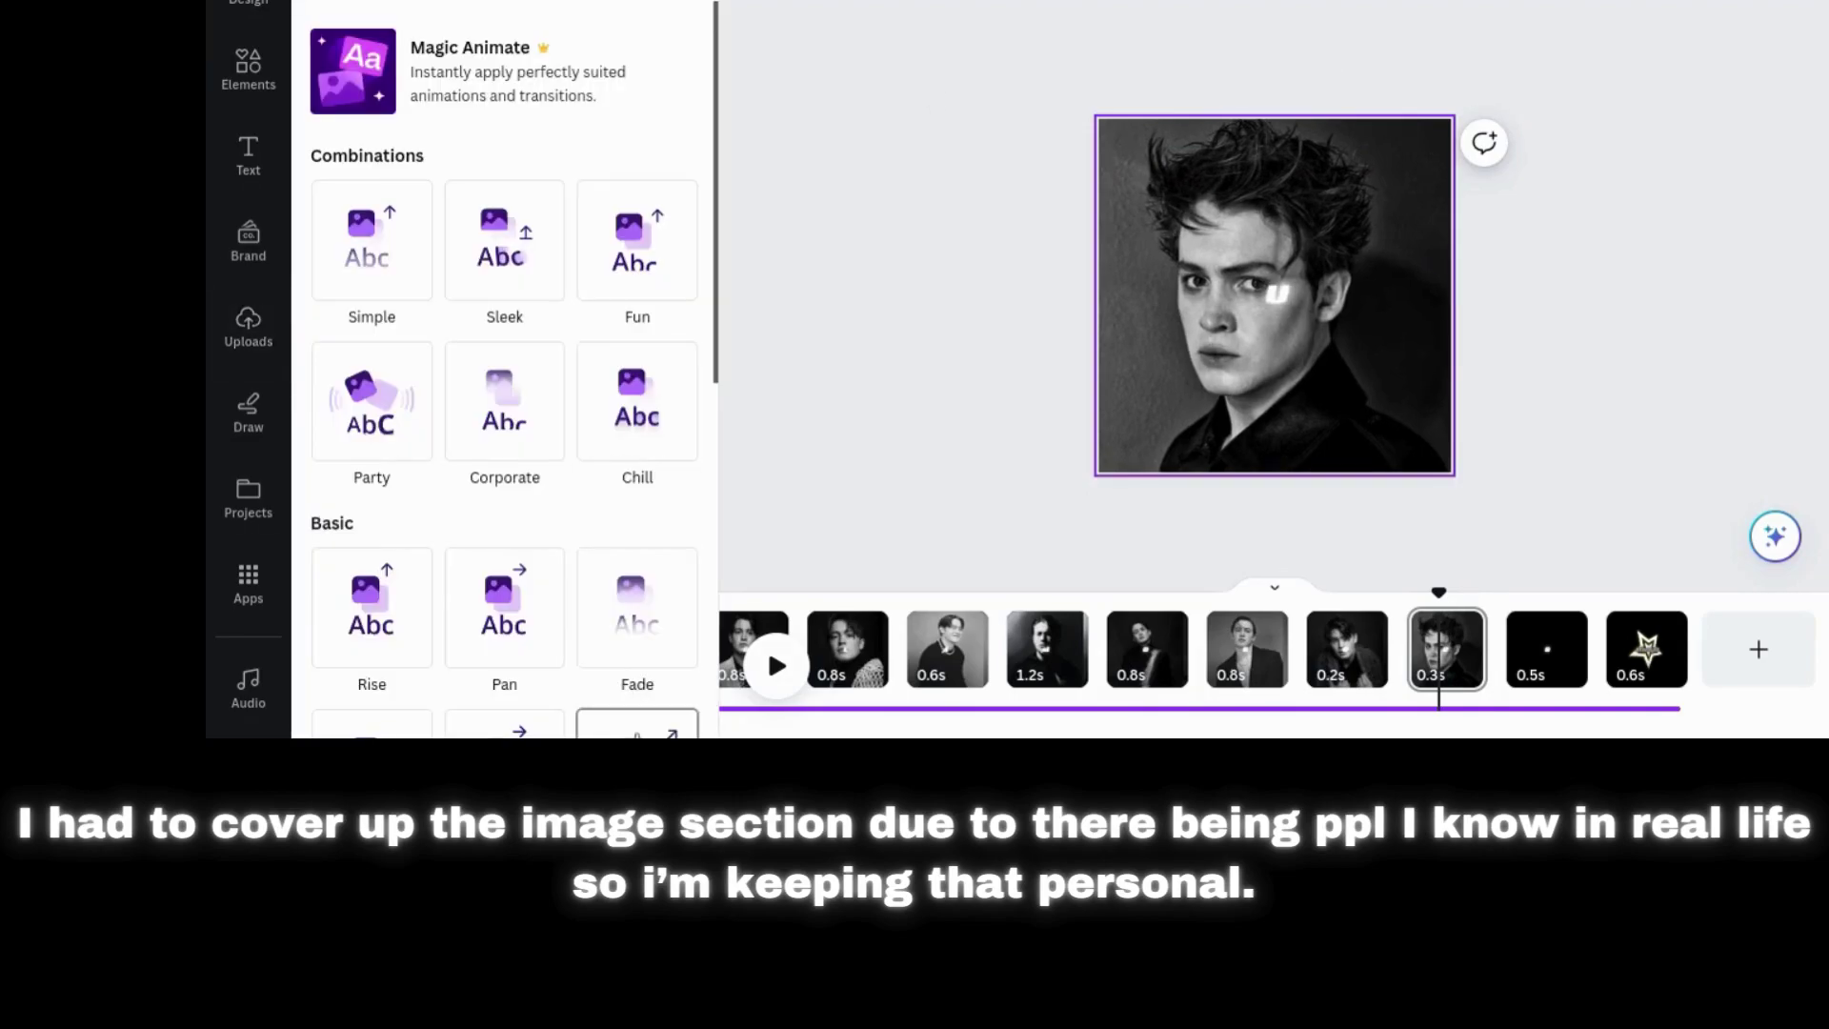
left_click(1276, 299)
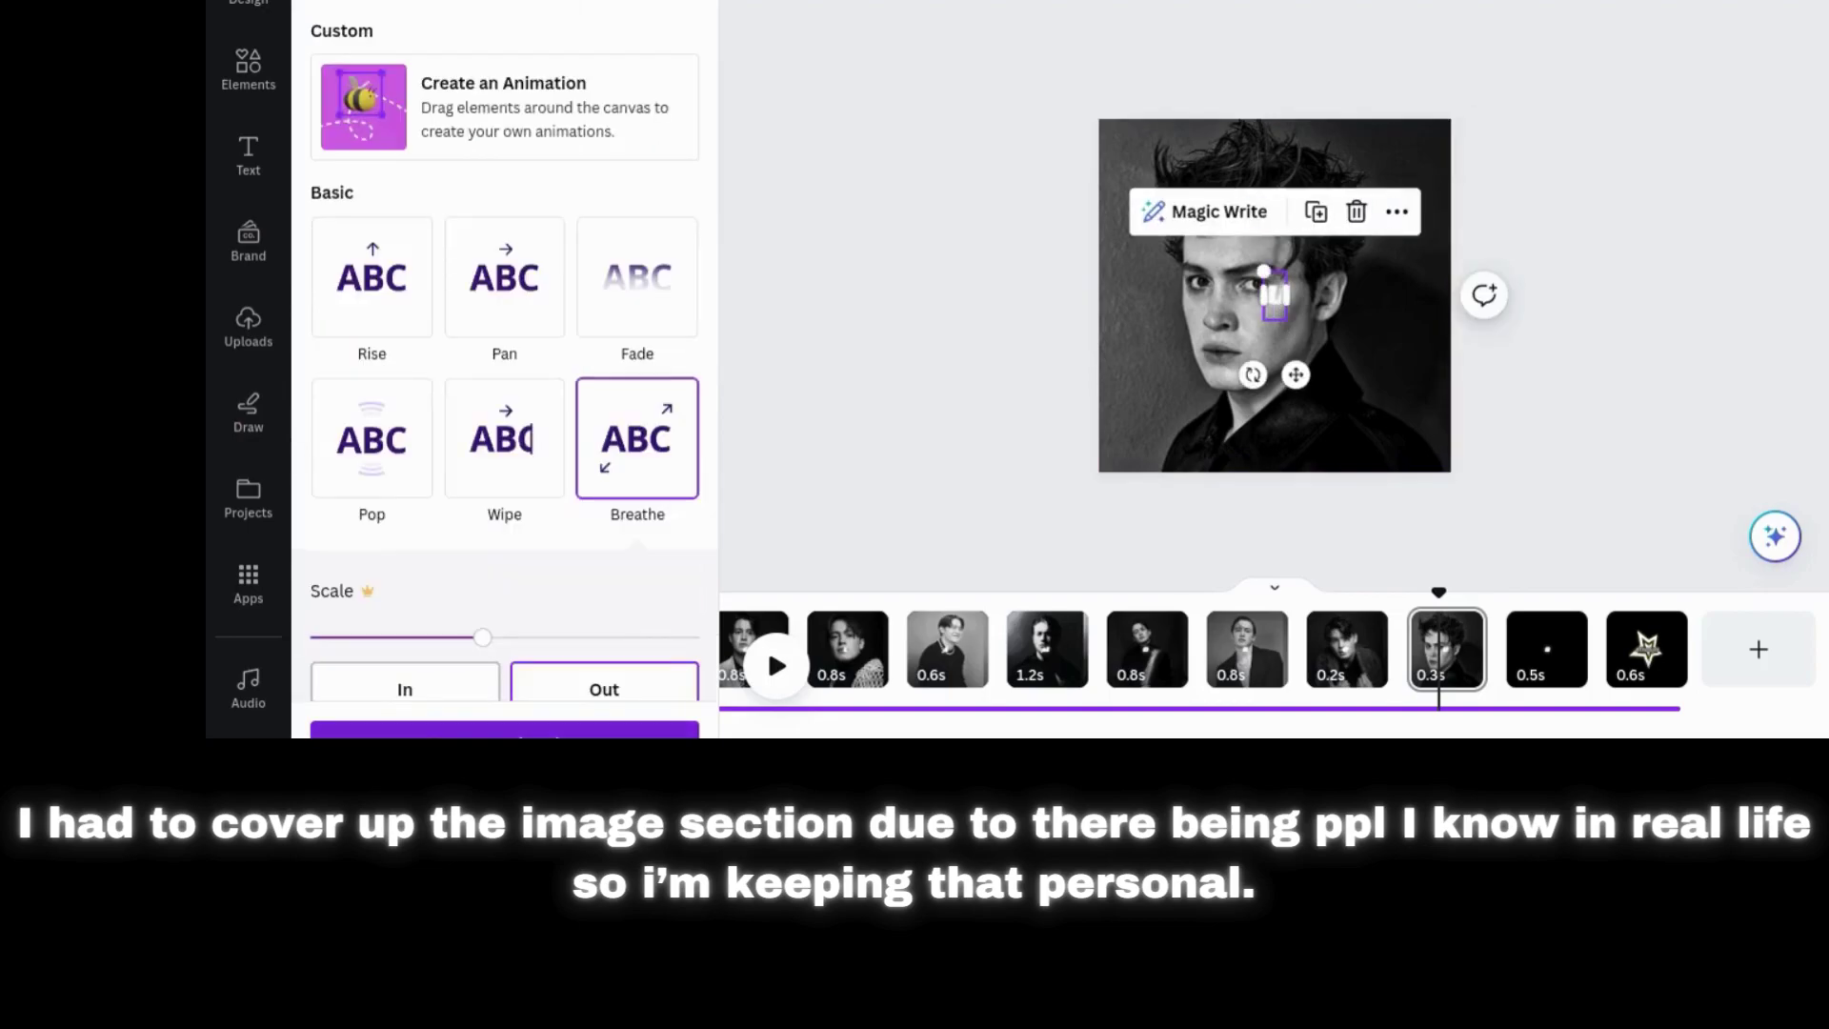
- Add the color portrait in a denim jacket against a blue wall from the uploads to the S page and make it the page background
left_click(1540, 640)
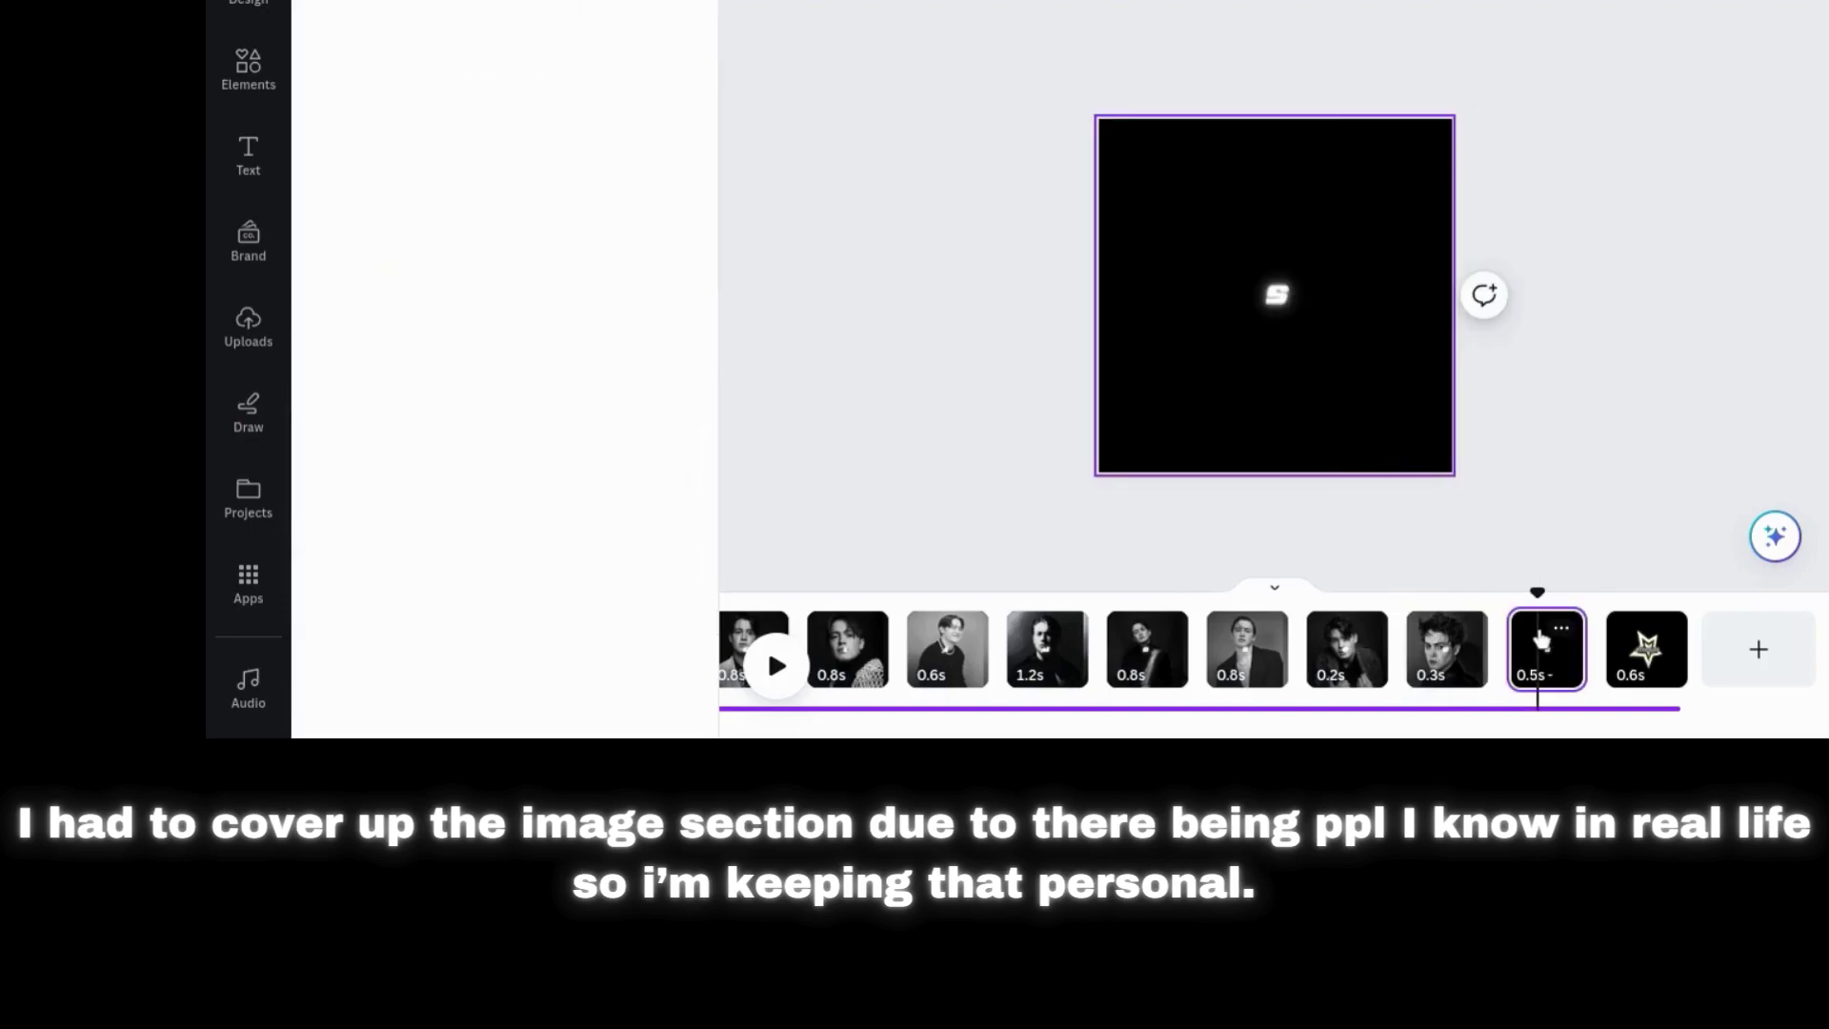
left_click(246, 329)
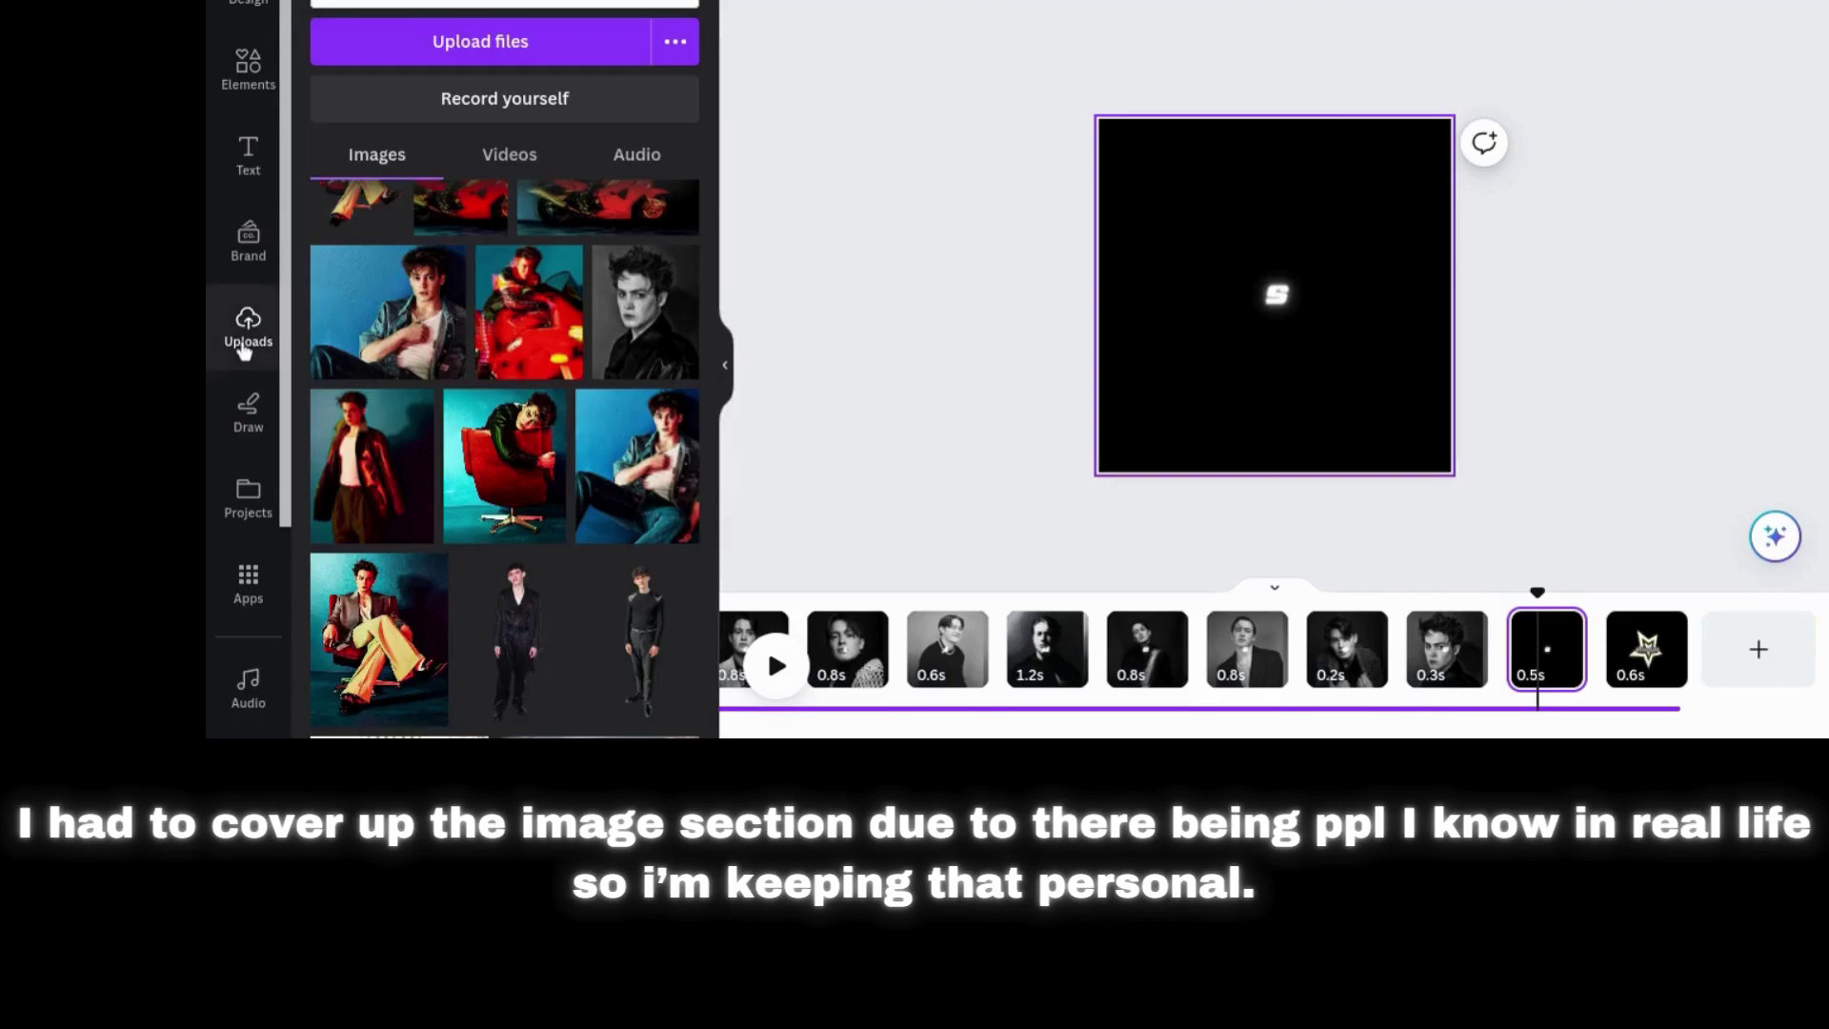
scroll(468, 377, "up", 5)
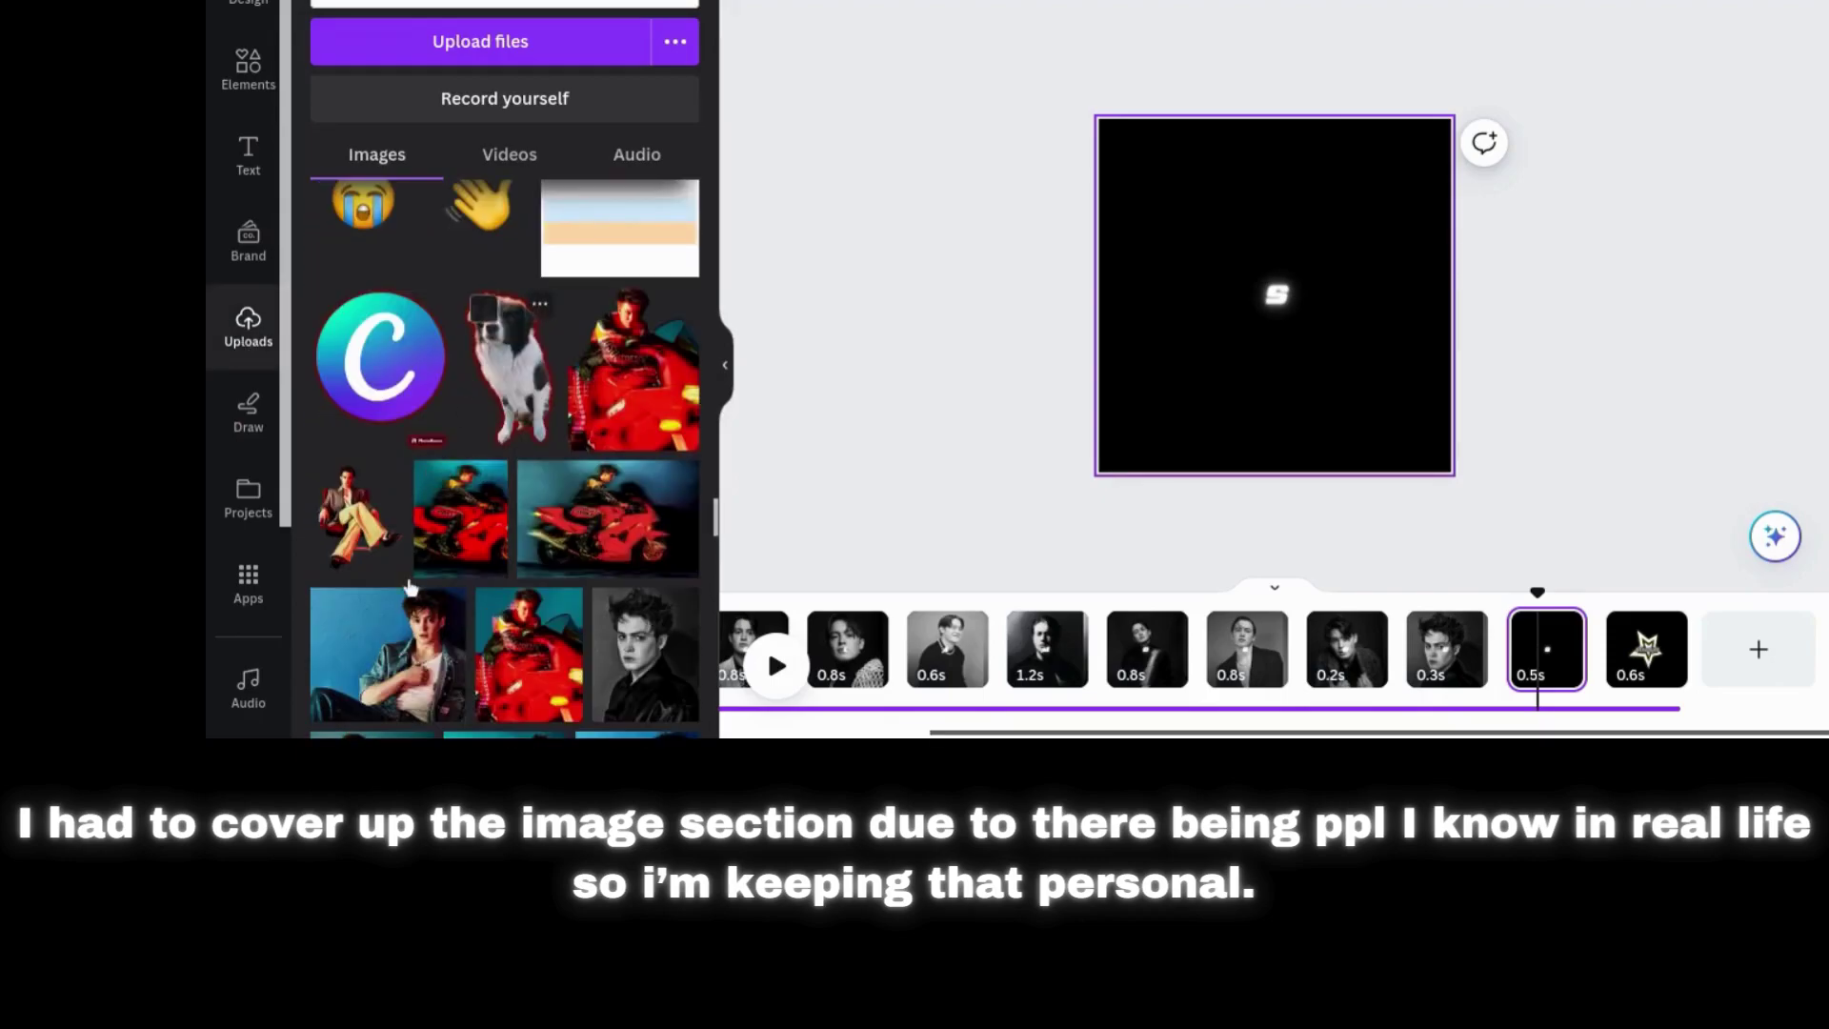
left_click(400, 653)
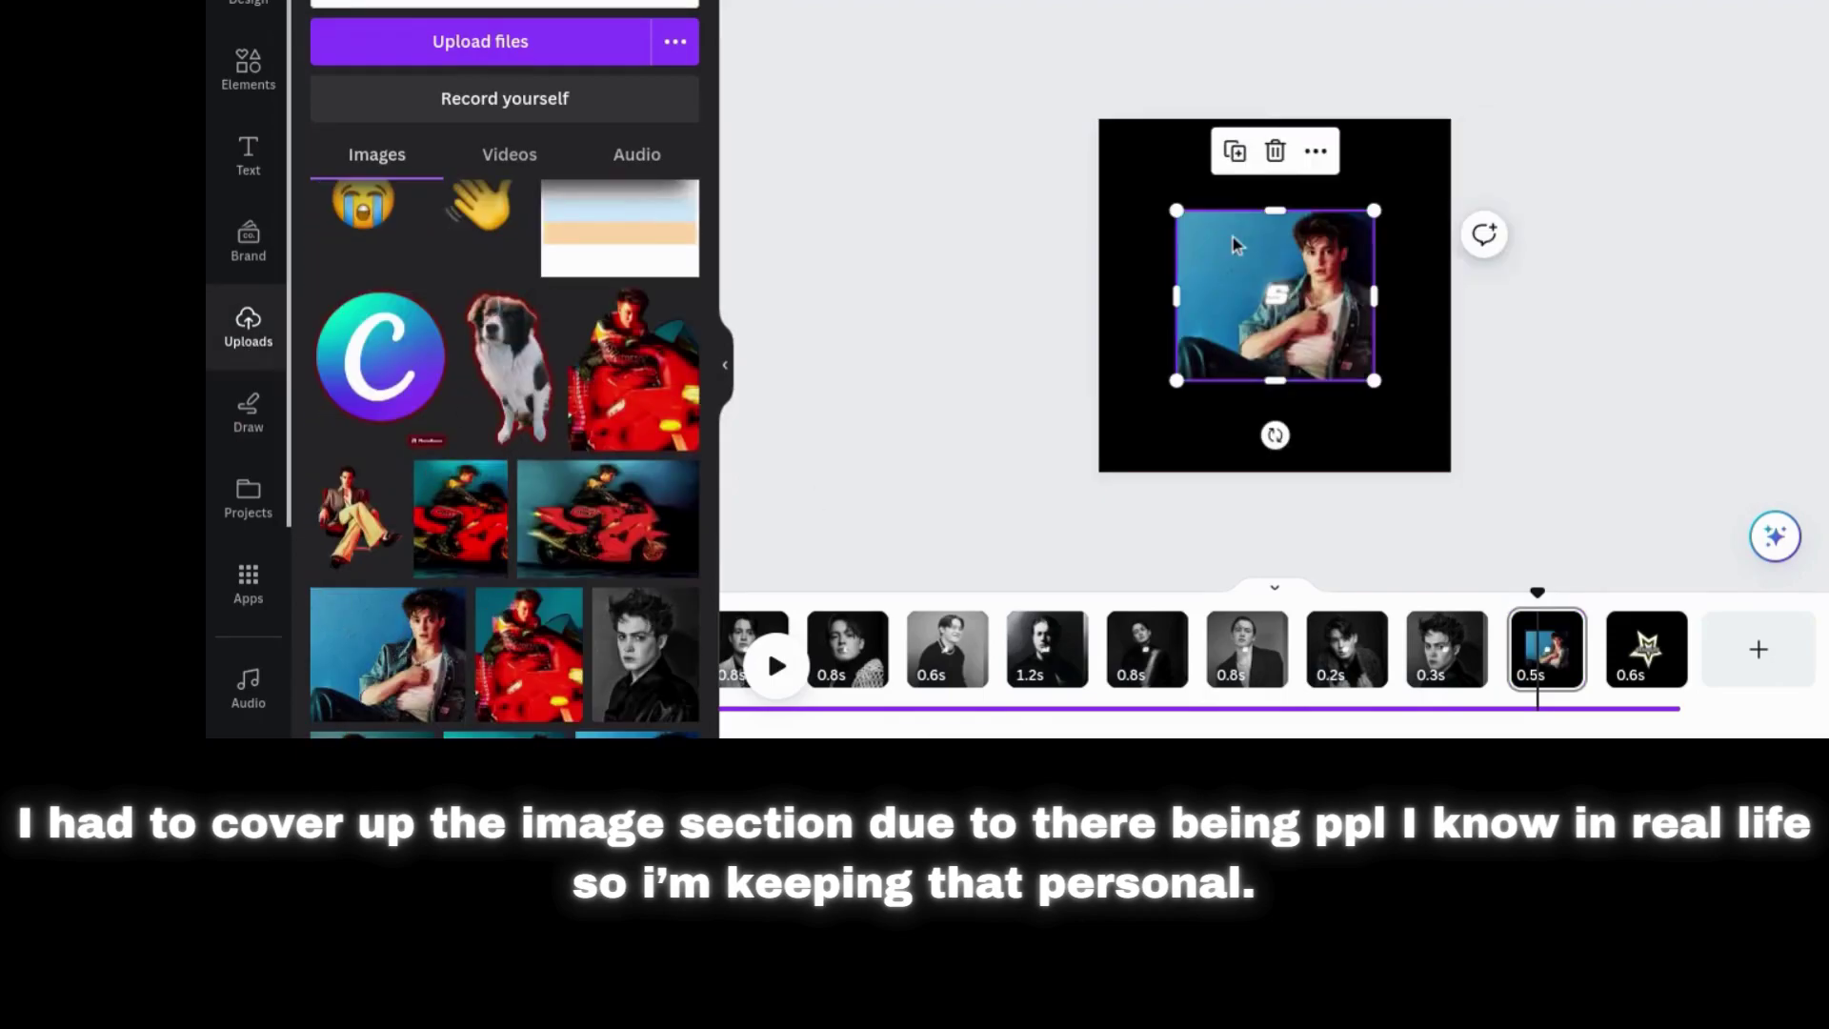
right_click(1316, 191)
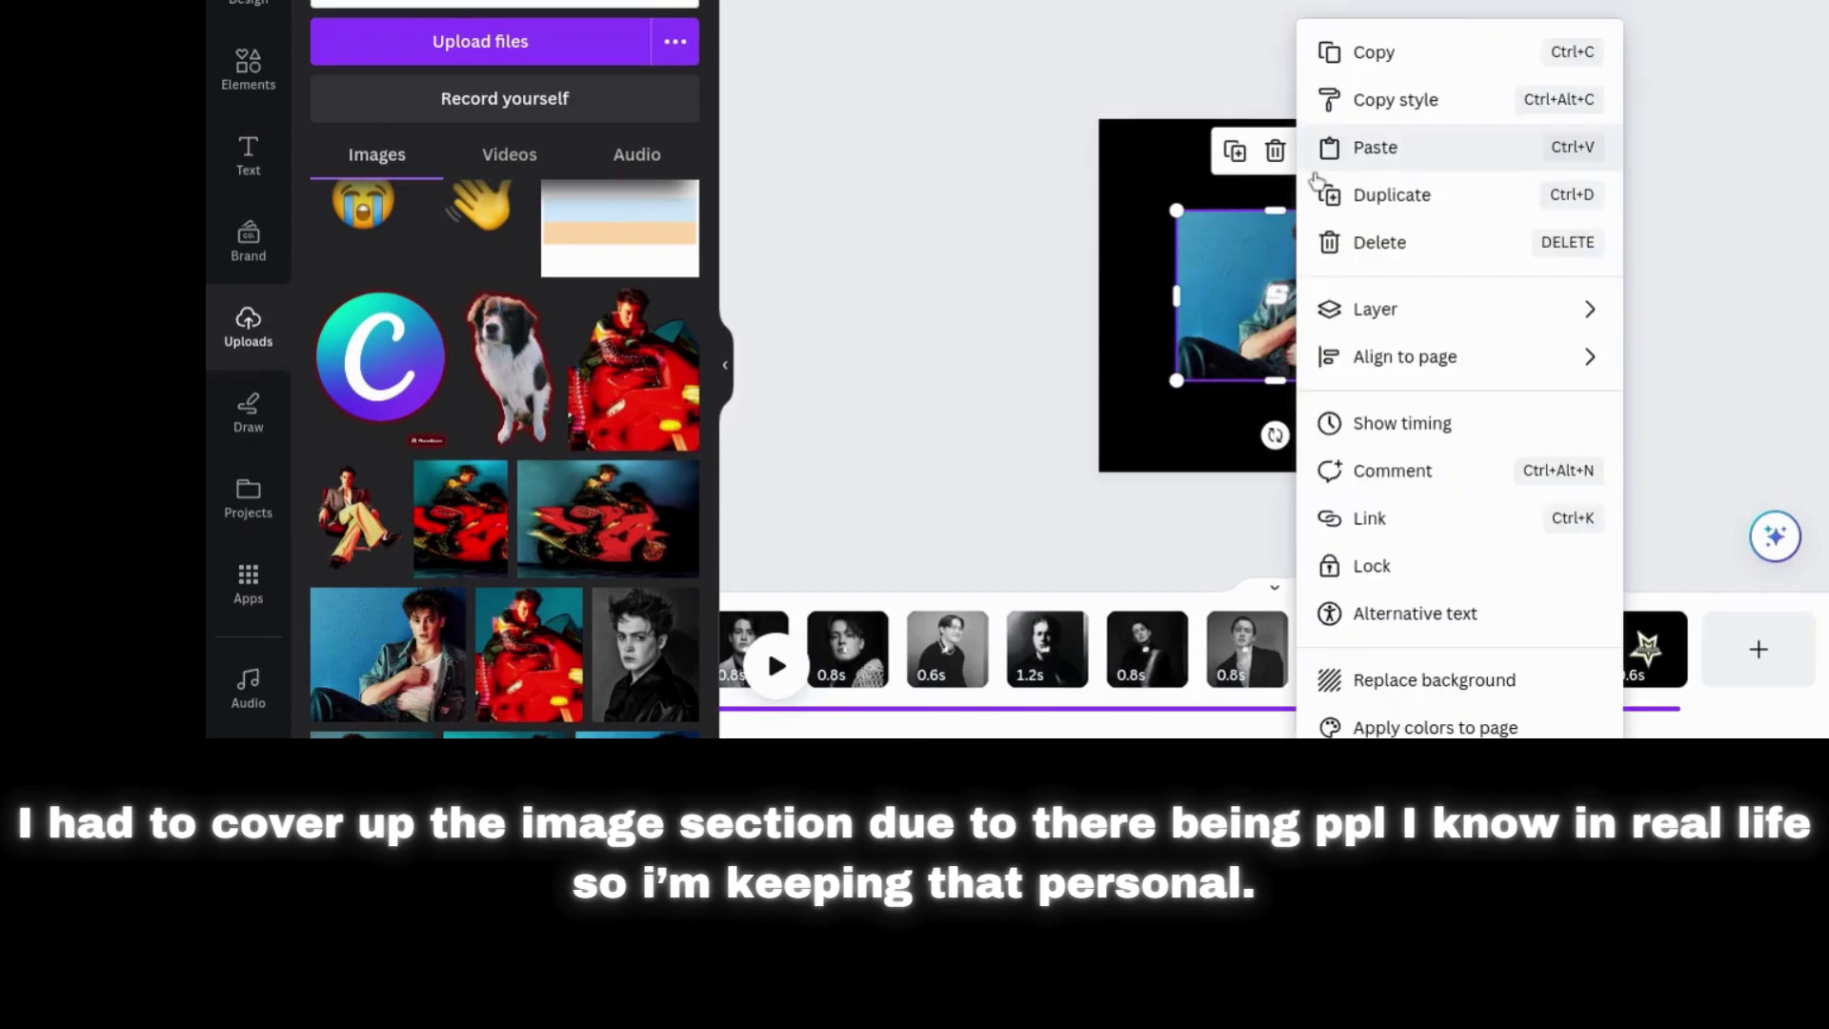
left_click(1382, 680)
- Enlarge the denim-jacket background photo on the S page within its crop so the face fills the frame
double_click(1329, 434)
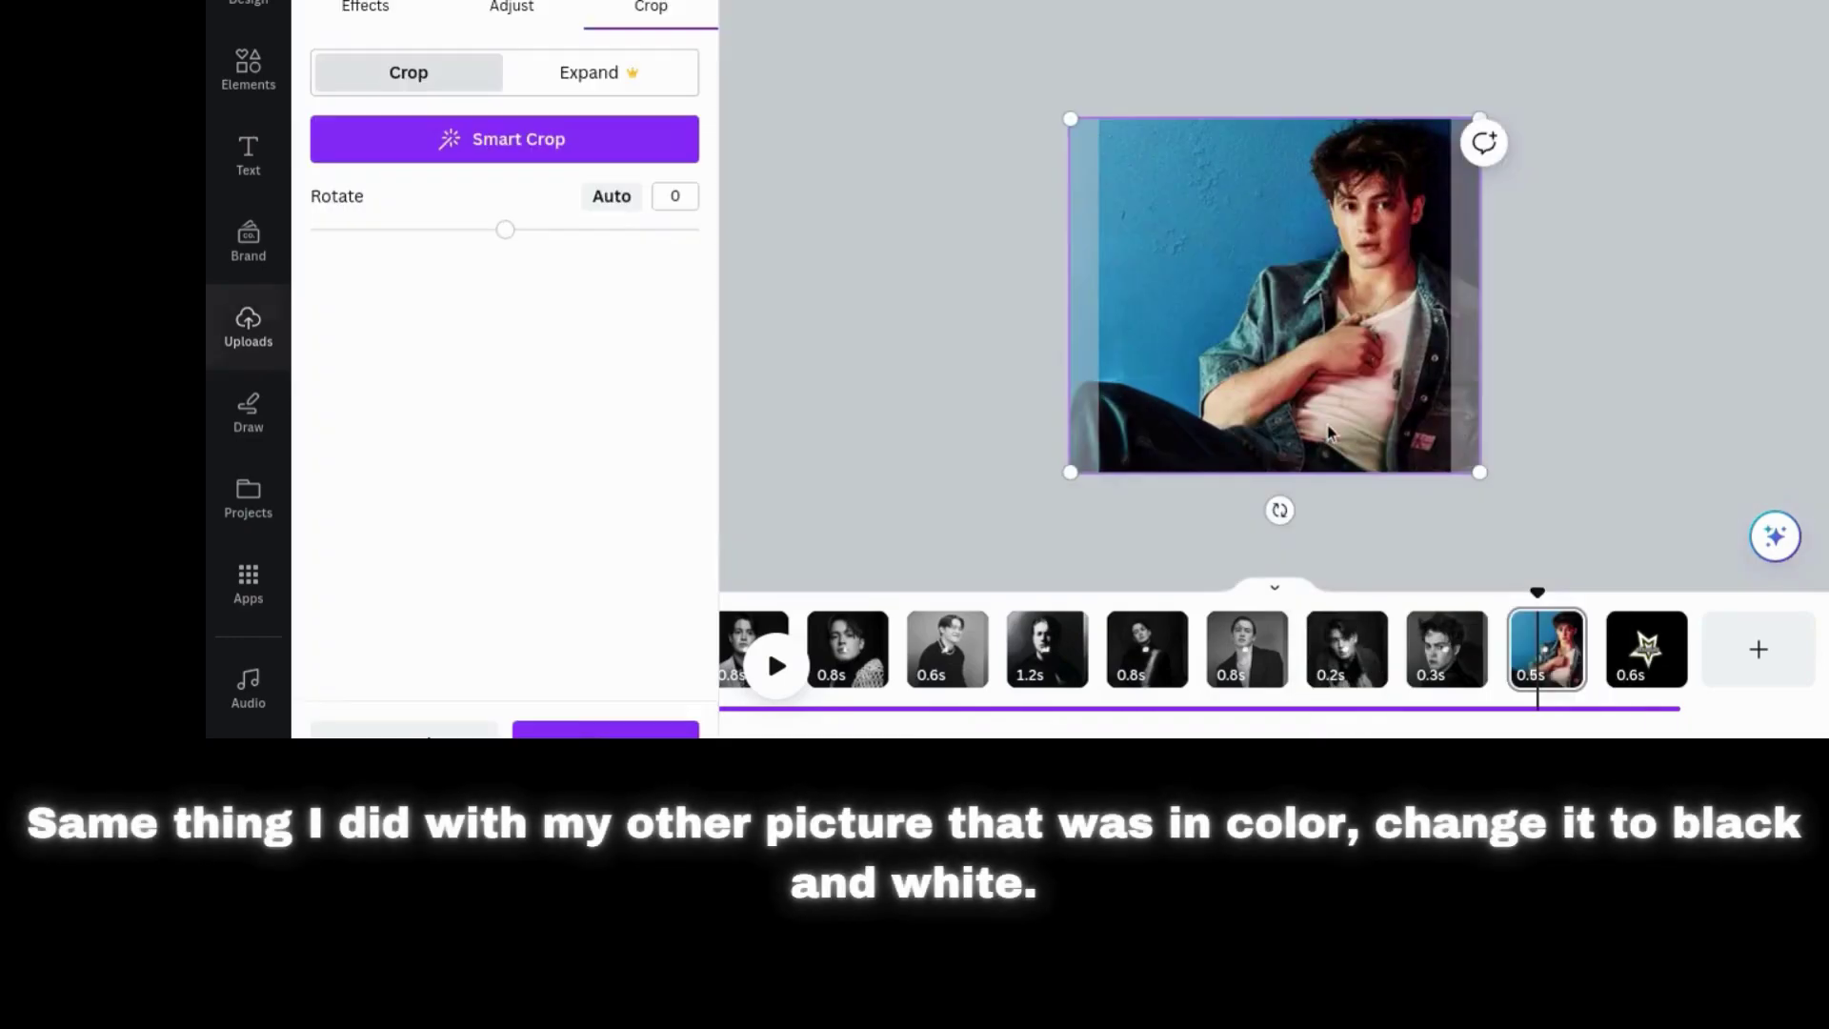
left_click_drag(1068, 466, 664, 654)
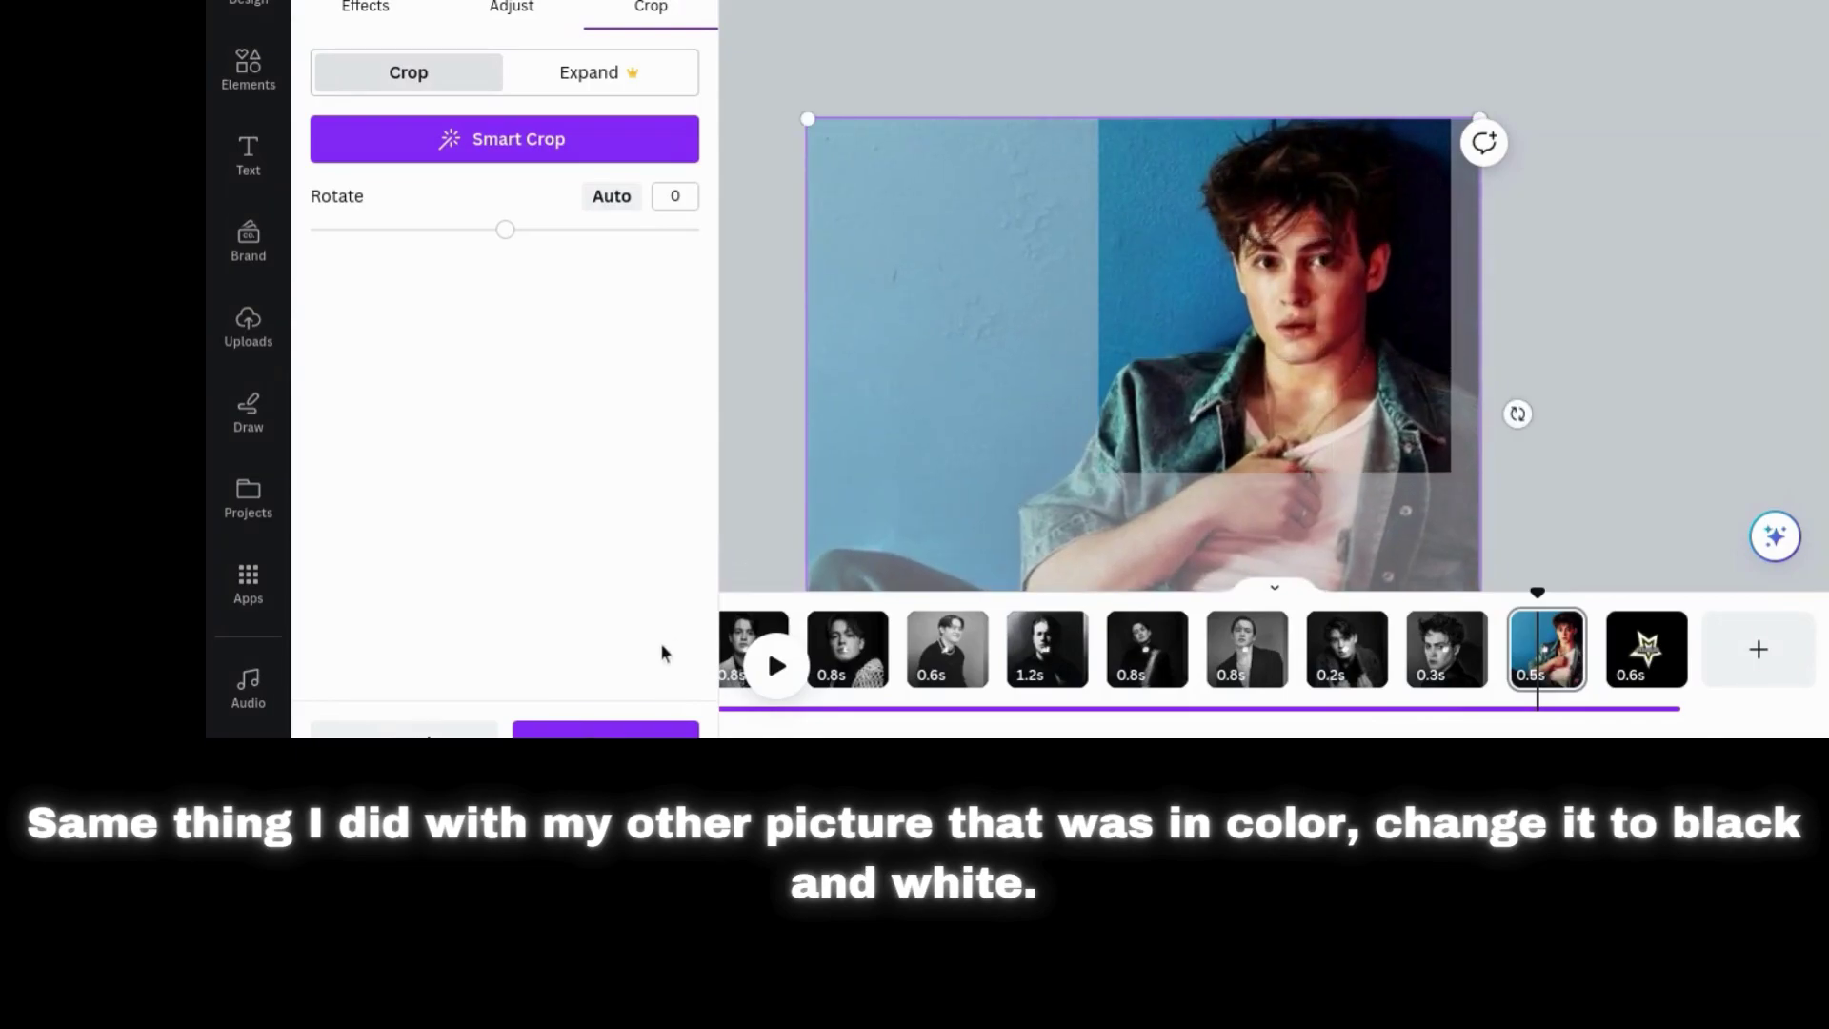
left_click(667, 733)
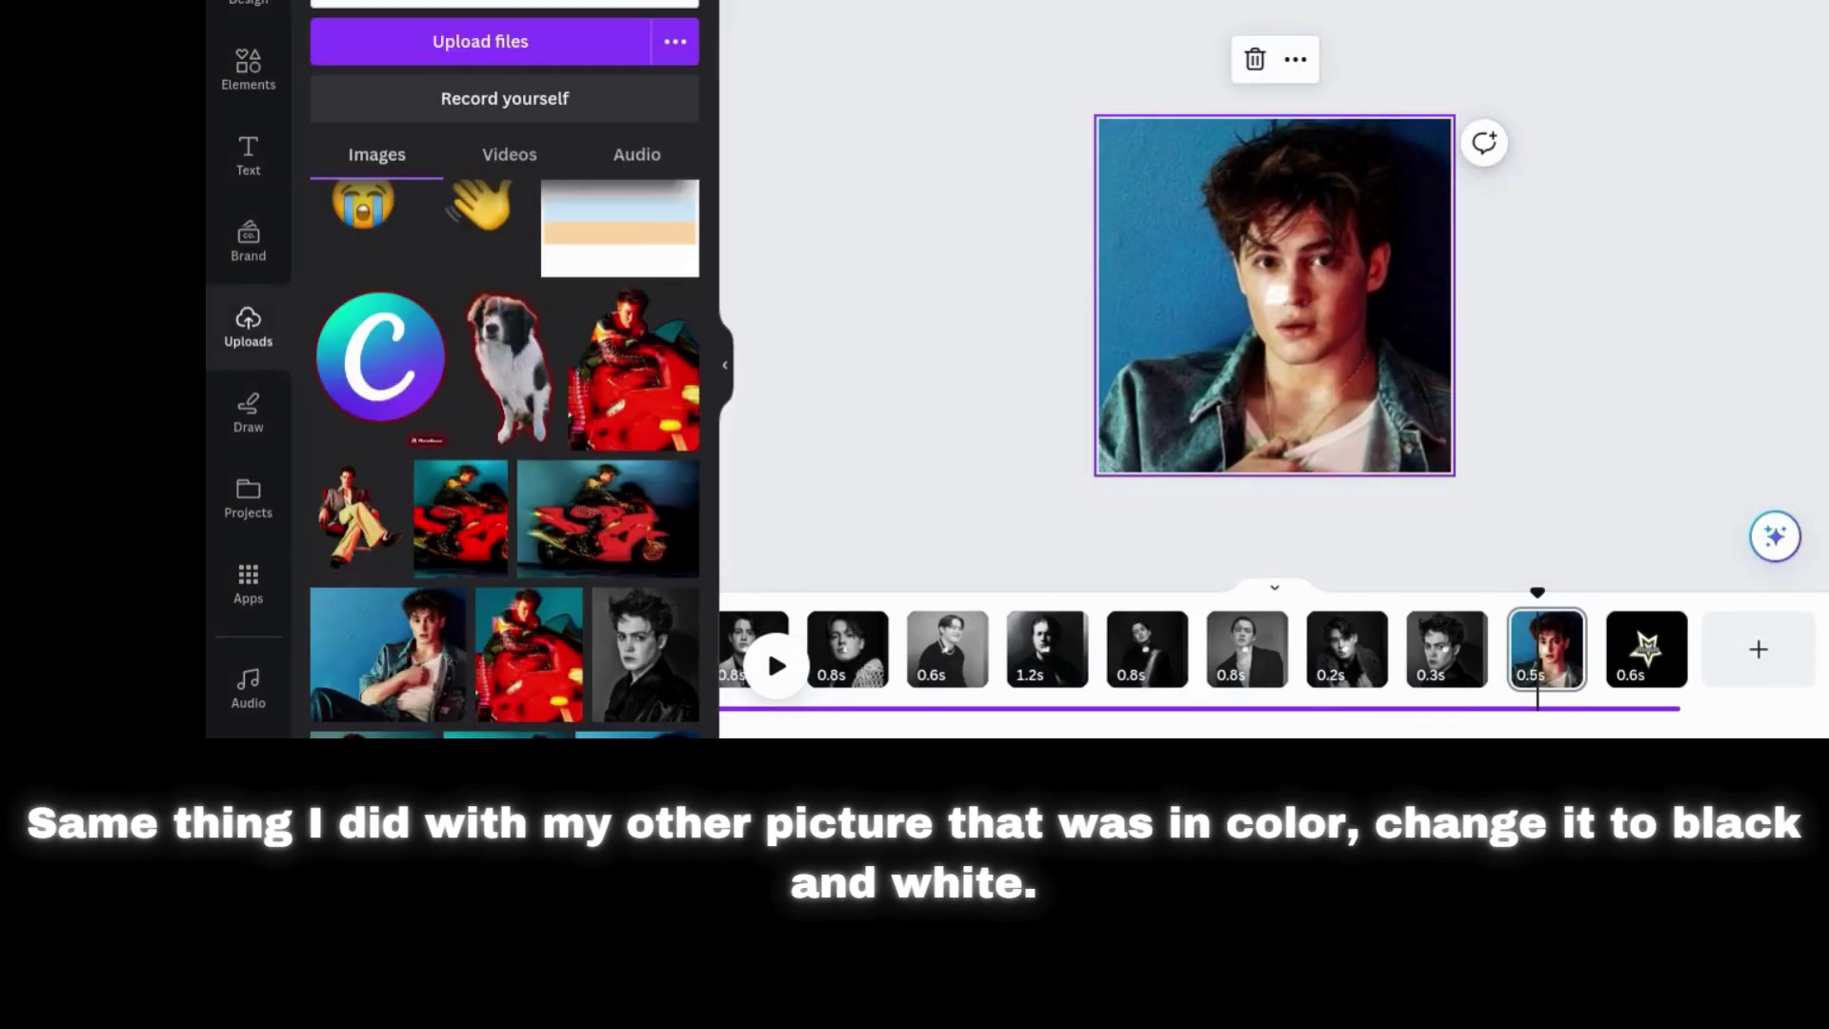
- Undo the crop, the background replacement and the insertion of the denim-jacket portrait on the S page
key("ctrl+z")
key("ctrl+z")
key("ctrl+z")
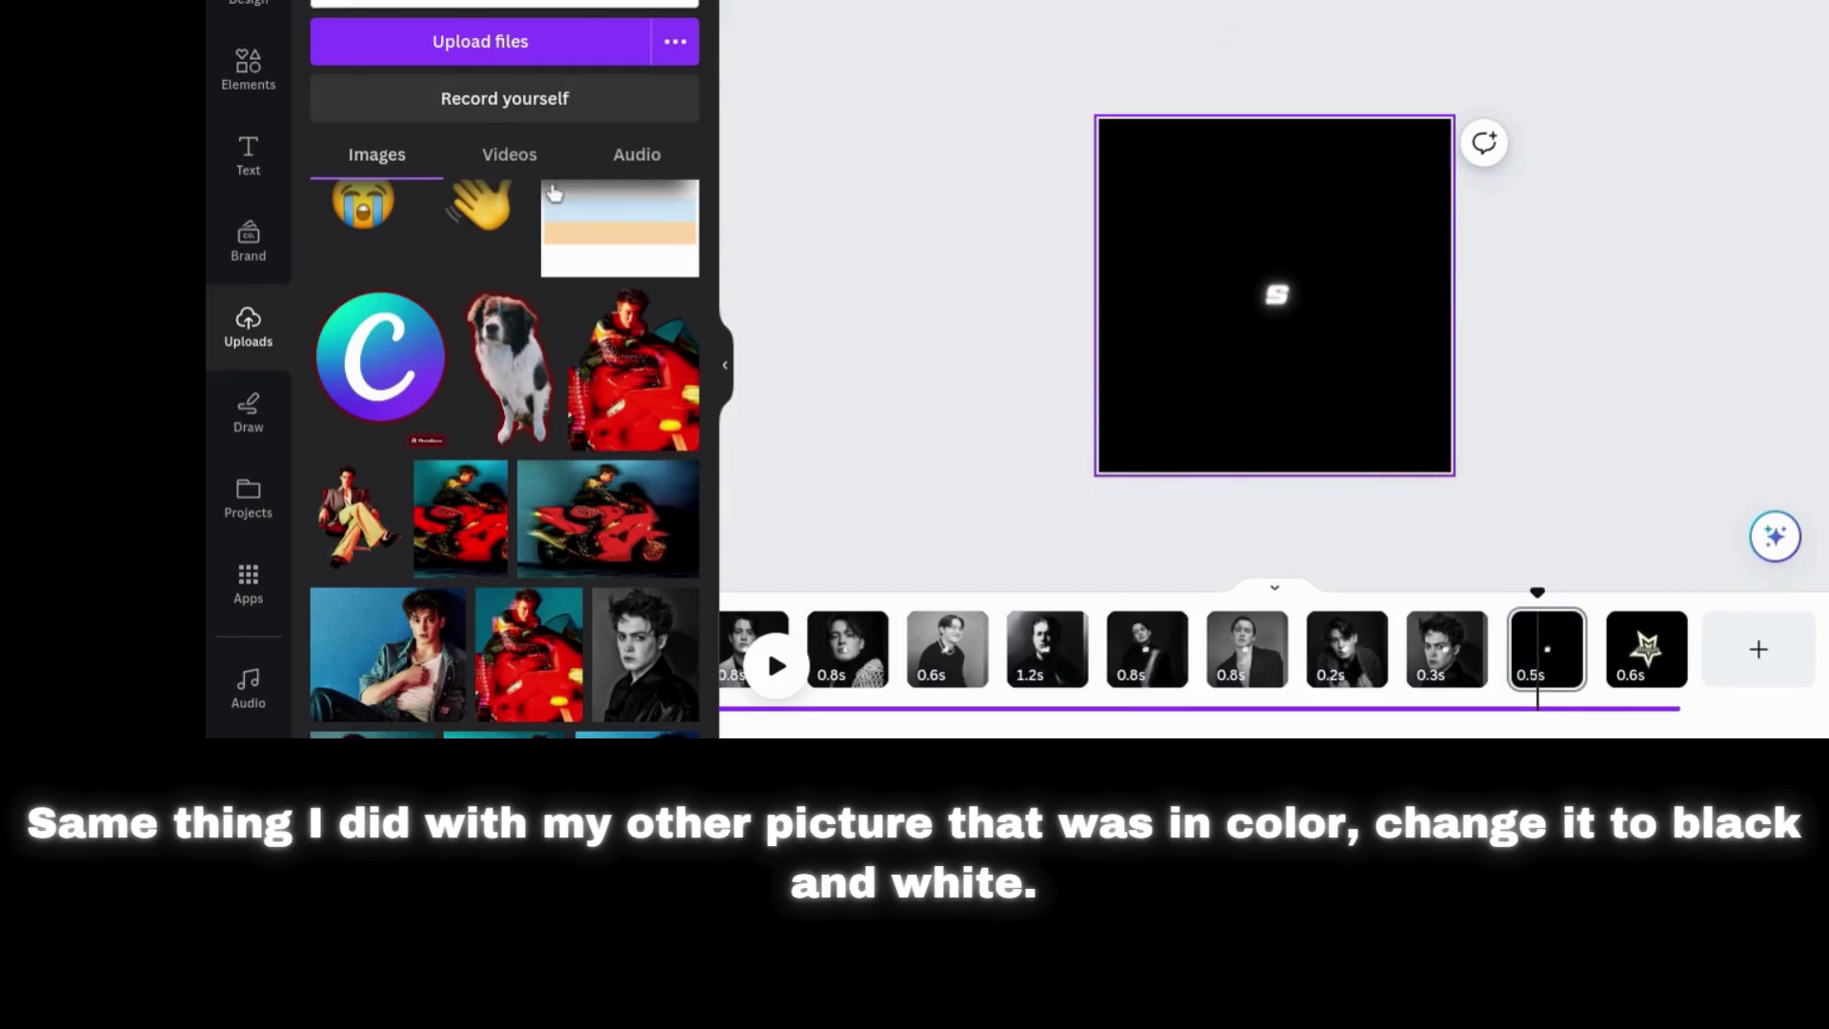
- Add the color portrait of the man seated in a red chair from the uploads to the S page and make it the page background
scroll(451, 579, "down", 2)
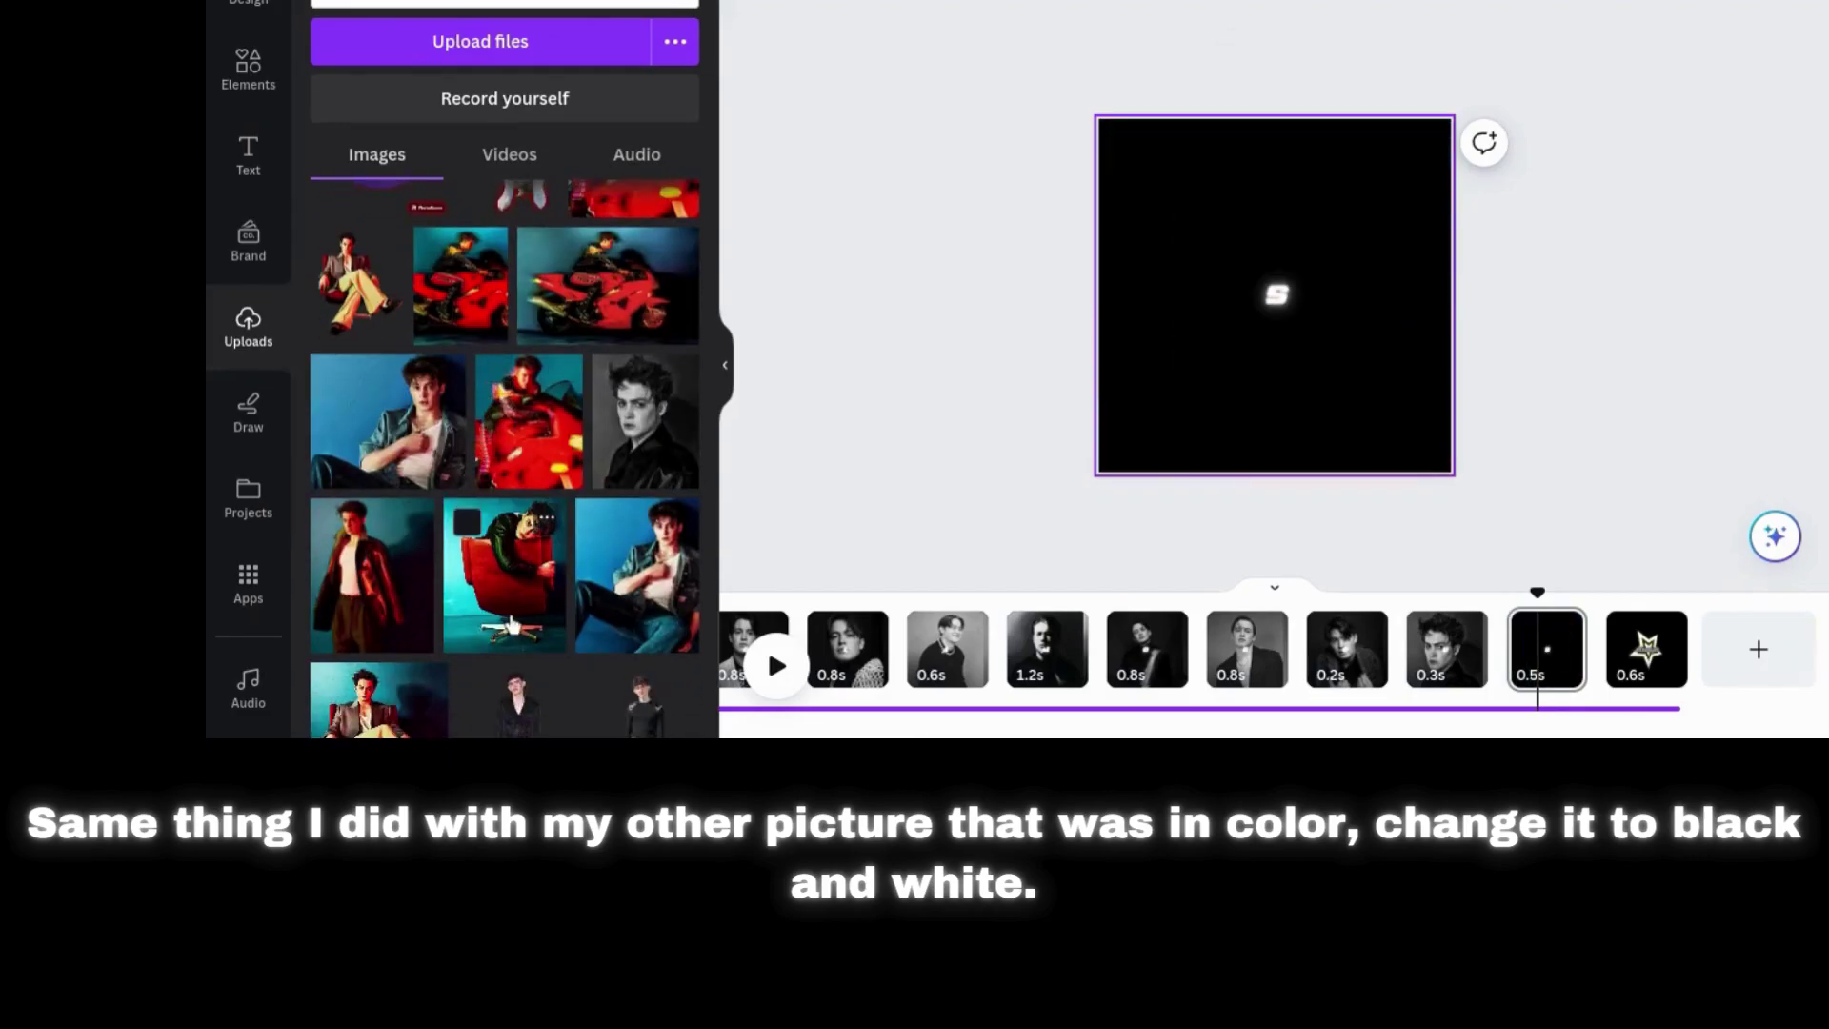
left_click(343, 690)
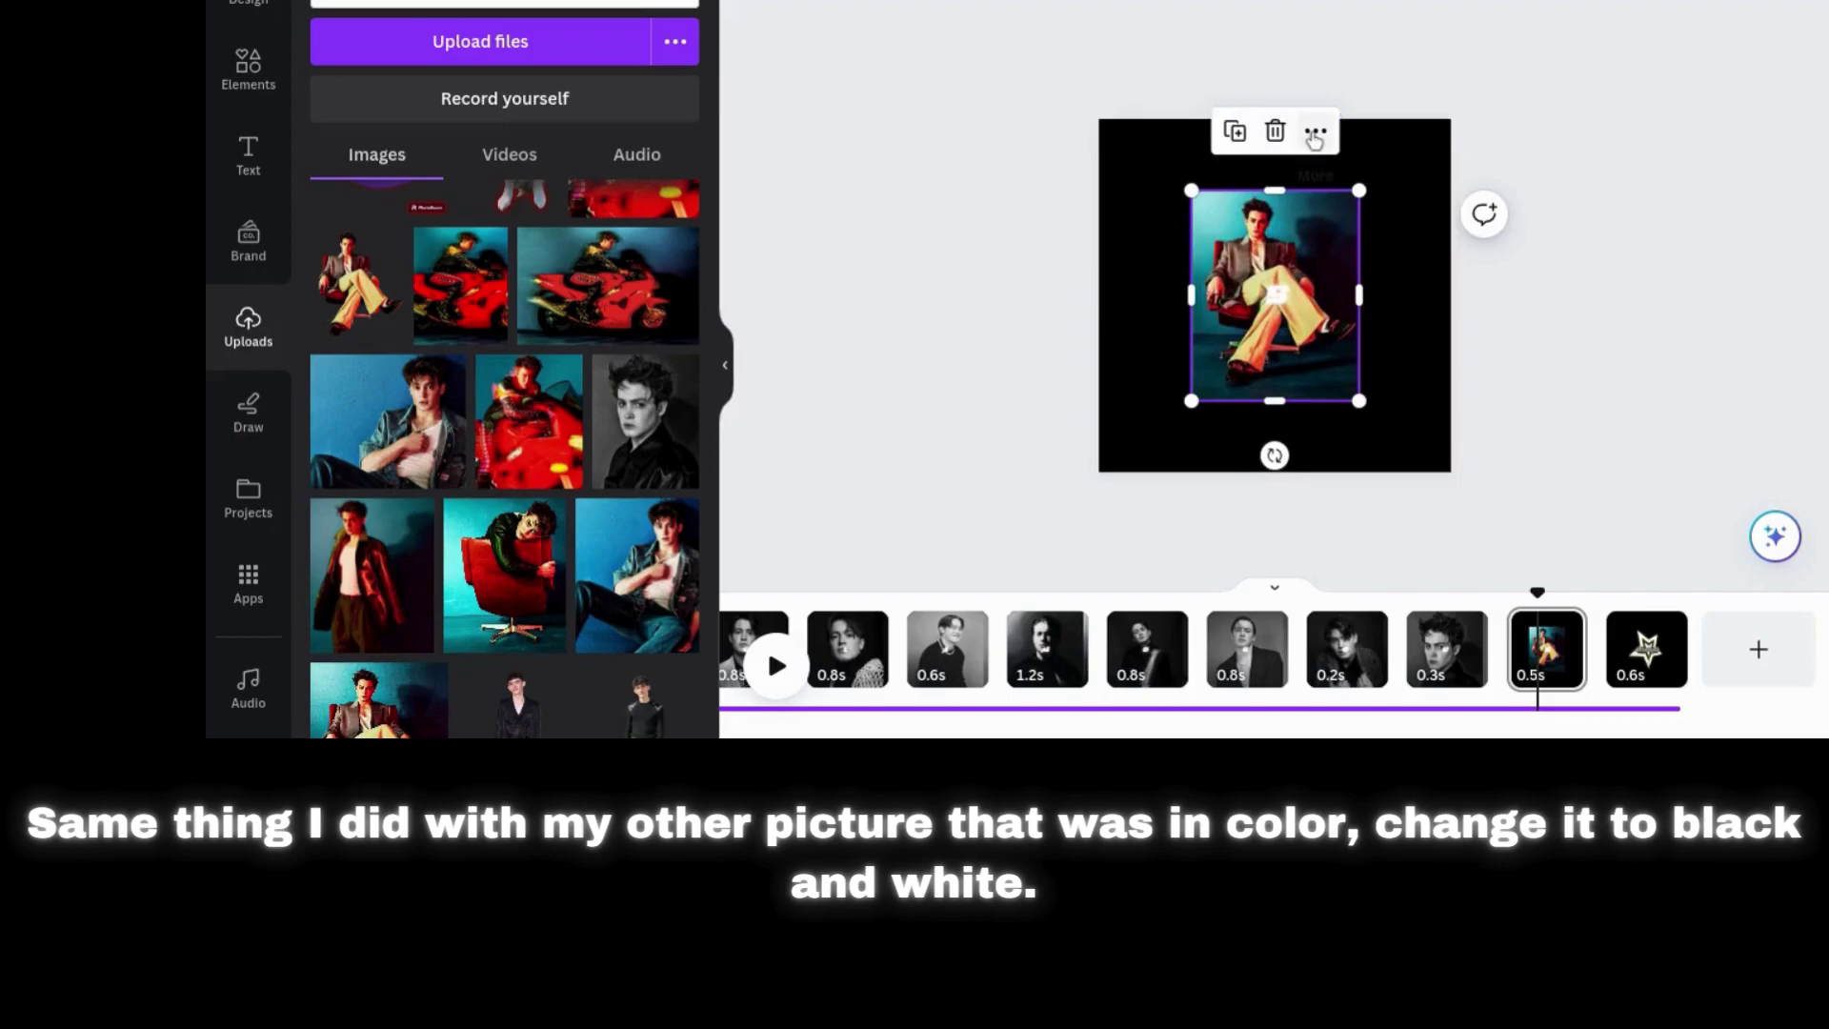
left_click(1316, 131)
left_click(1353, 677)
left_click(1191, 378)
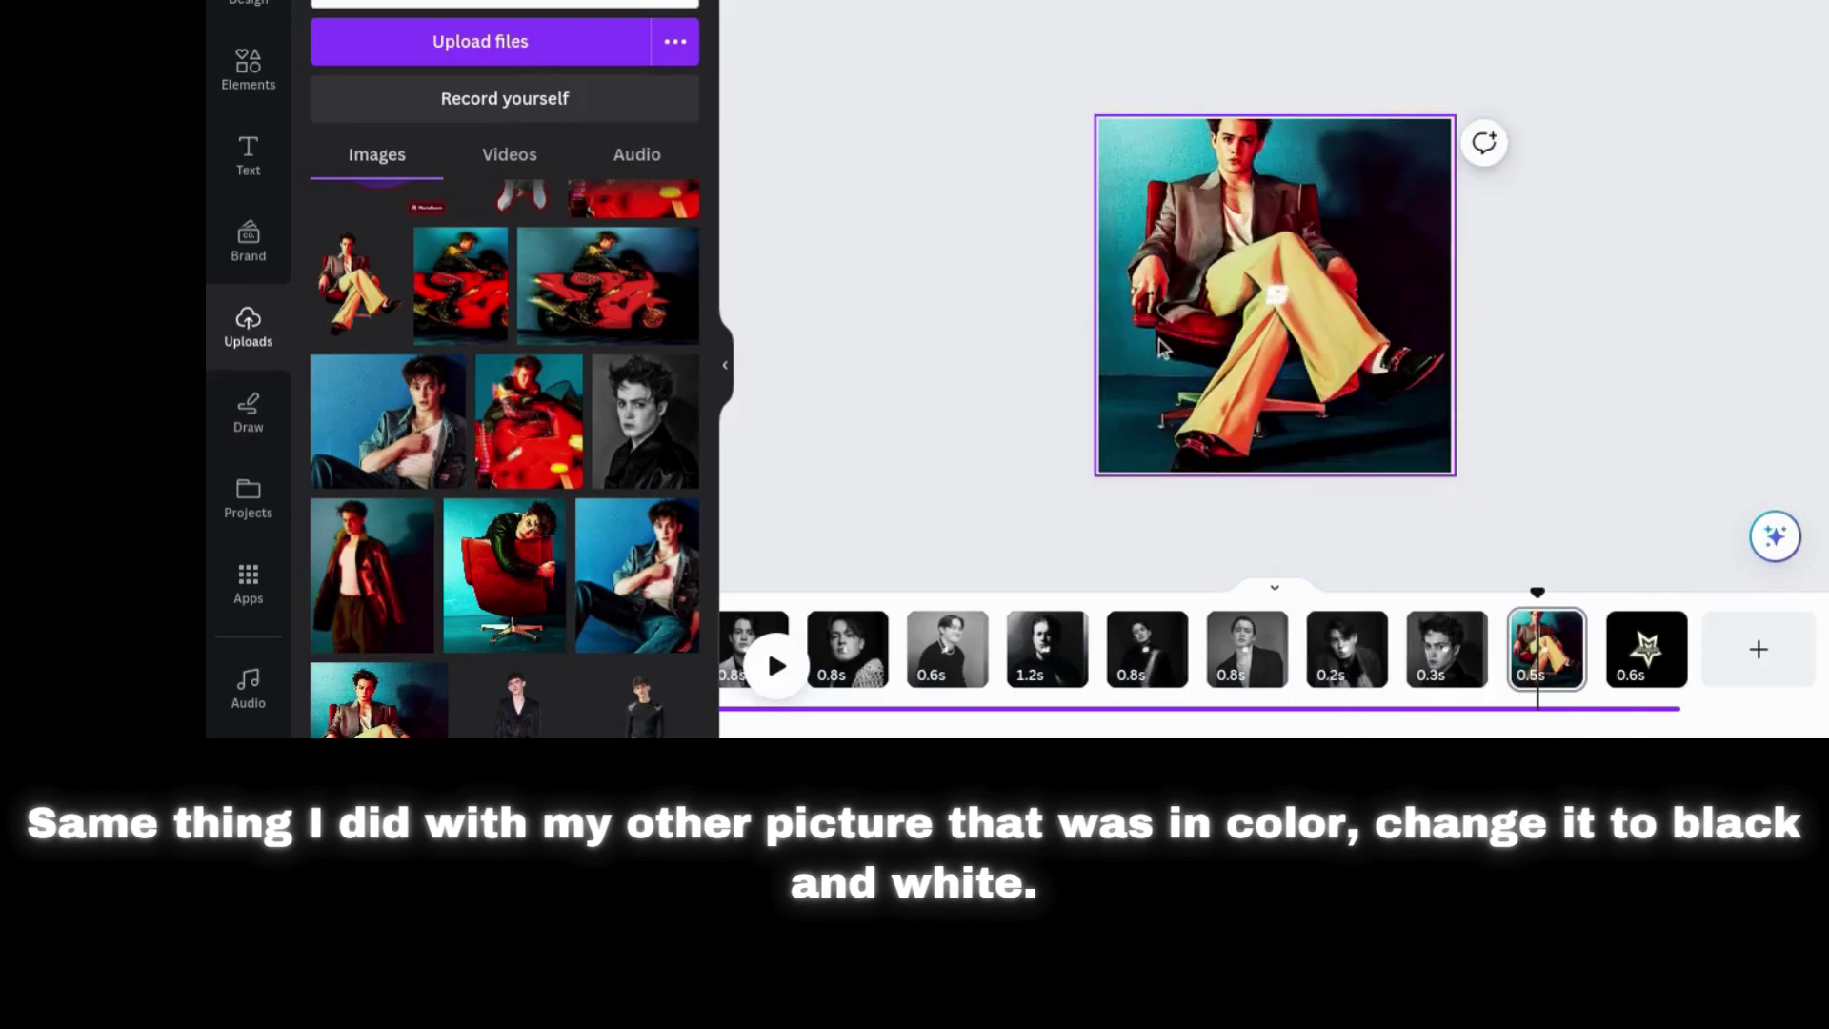
- Shift the S page's background photo down within its crop until its top edge meets the top of the frame
double_click(1191, 378)
left_click_drag(1159, 375, 1164, 461)
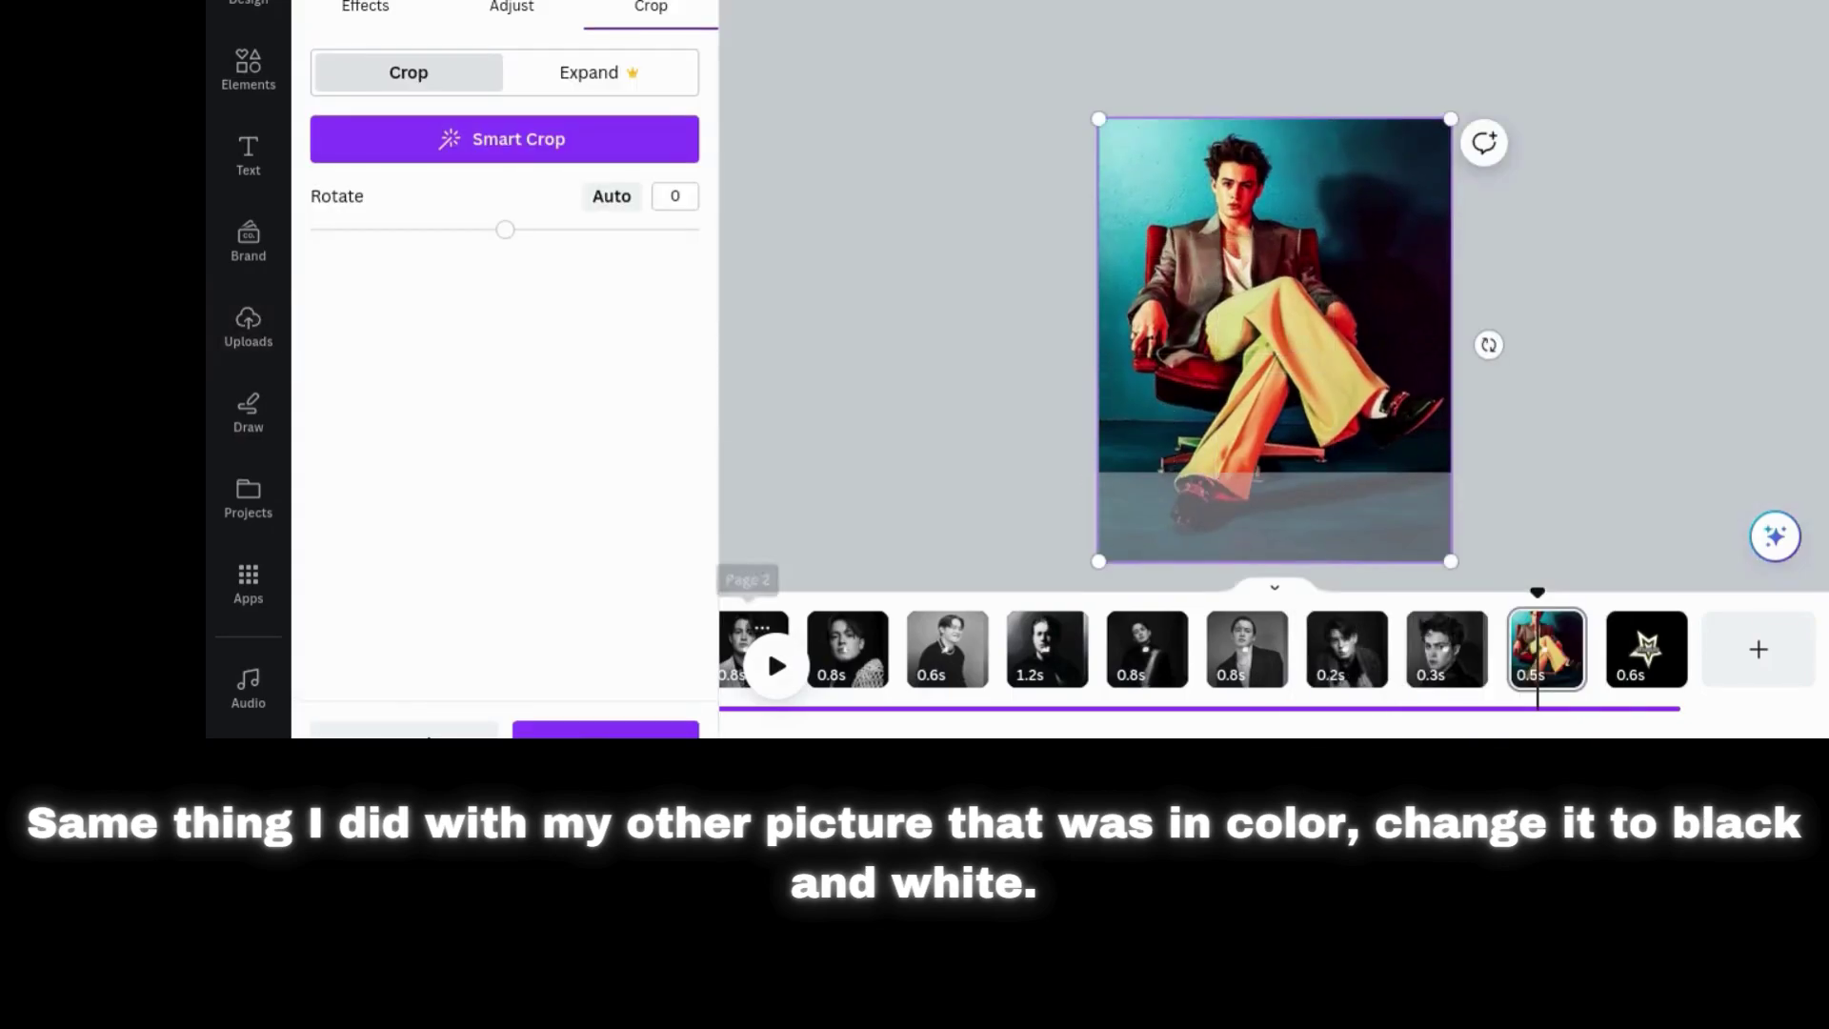
left_click(647, 730)
- Apply the Breathe page animation to the S page and remove the animation from its letter text
left_click(872, 1)
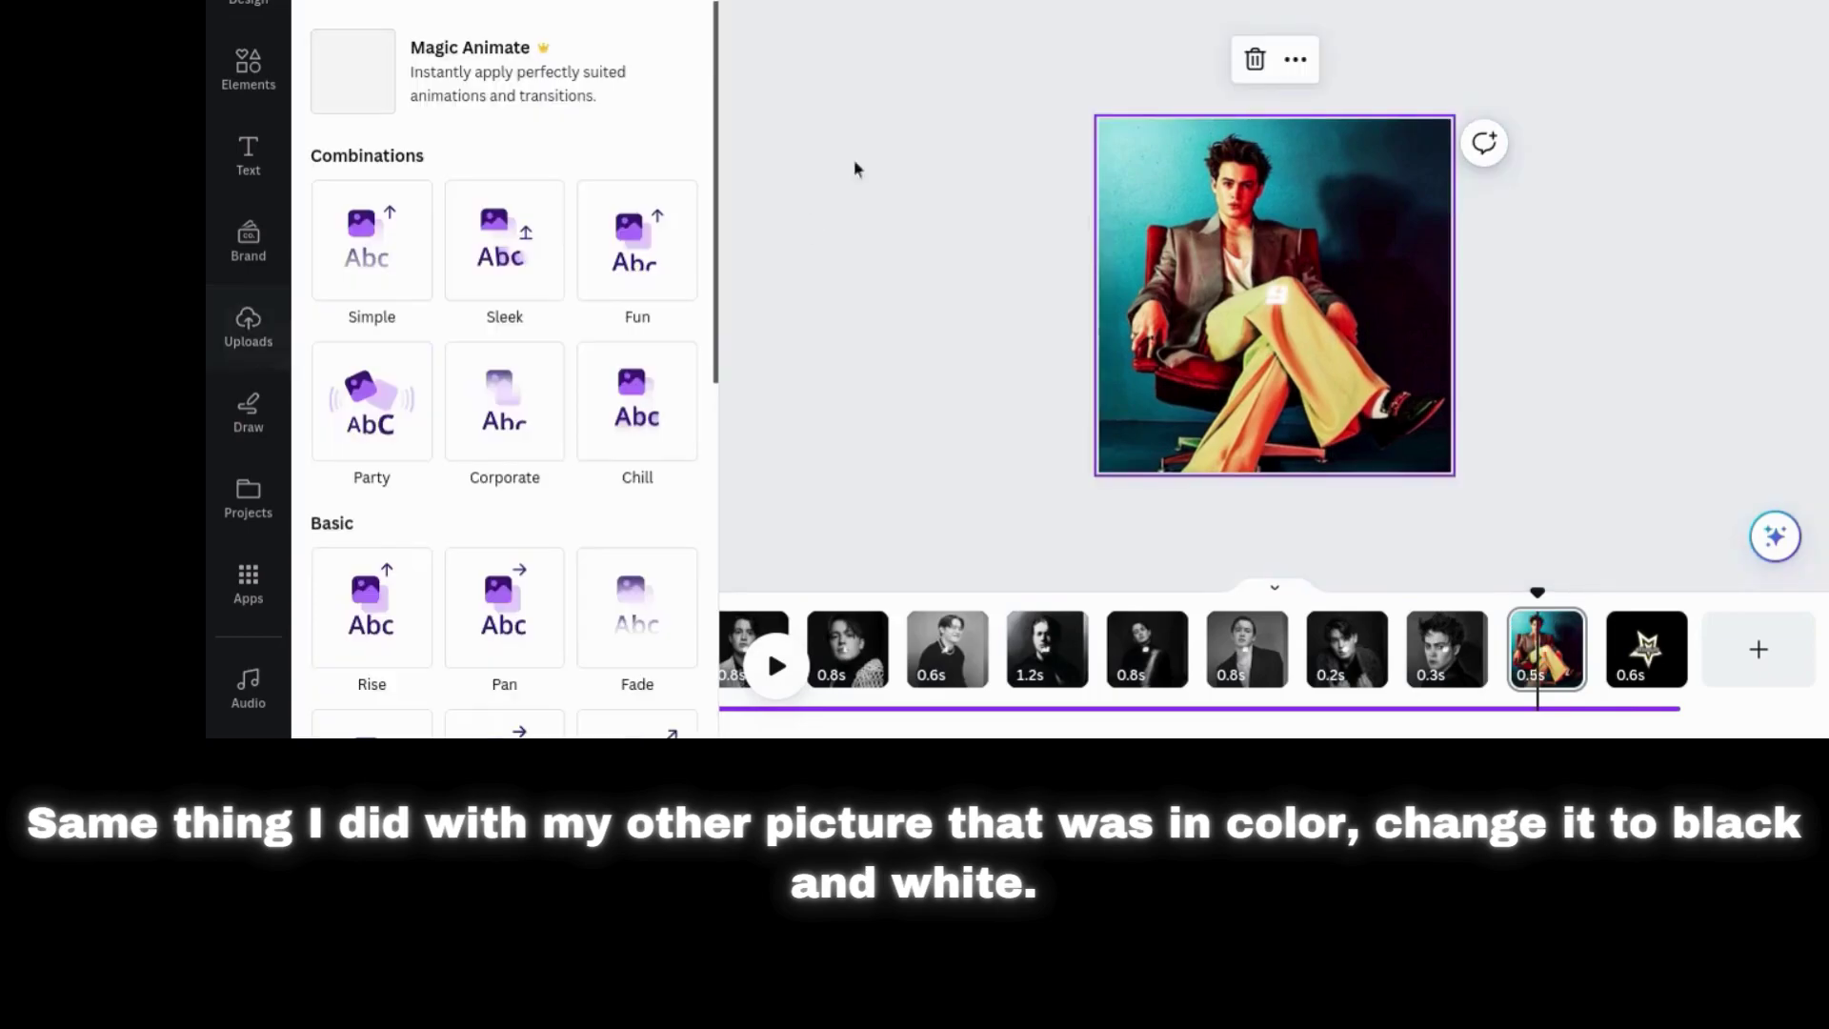
scroll(644, 353, "down", 6)
left_click(644, 138)
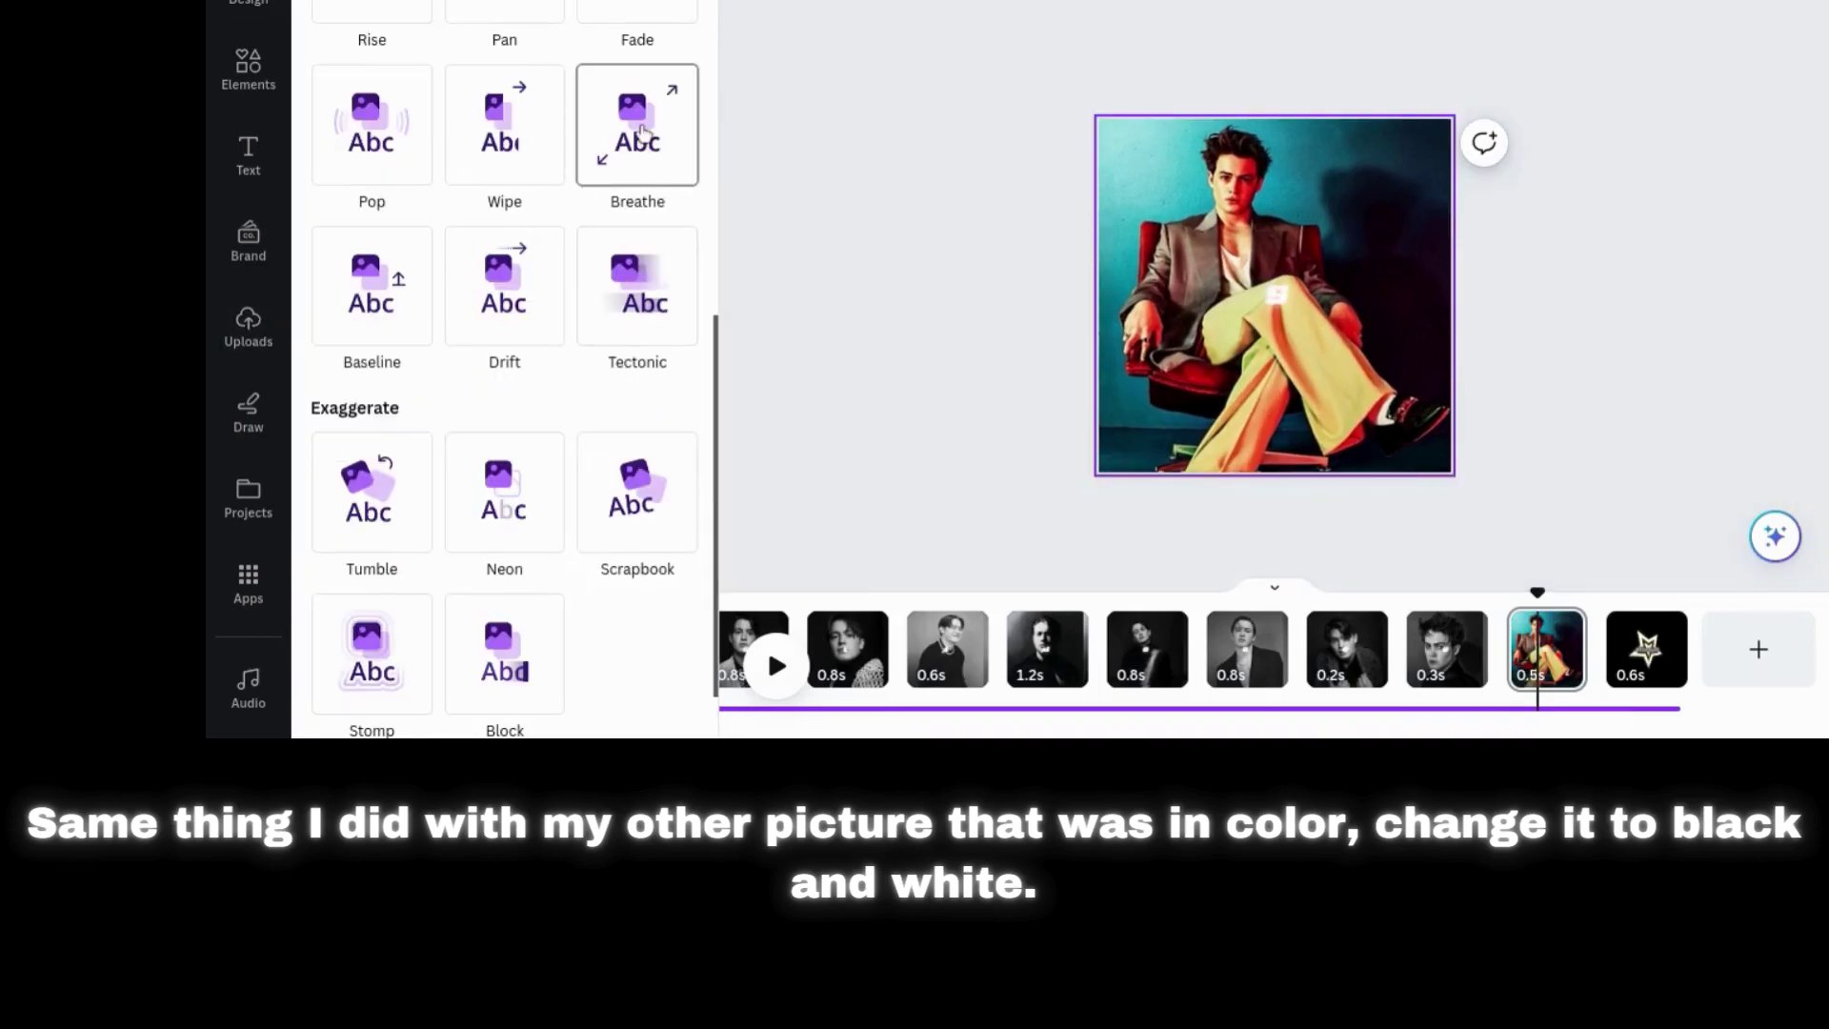
left_click(1269, 291)
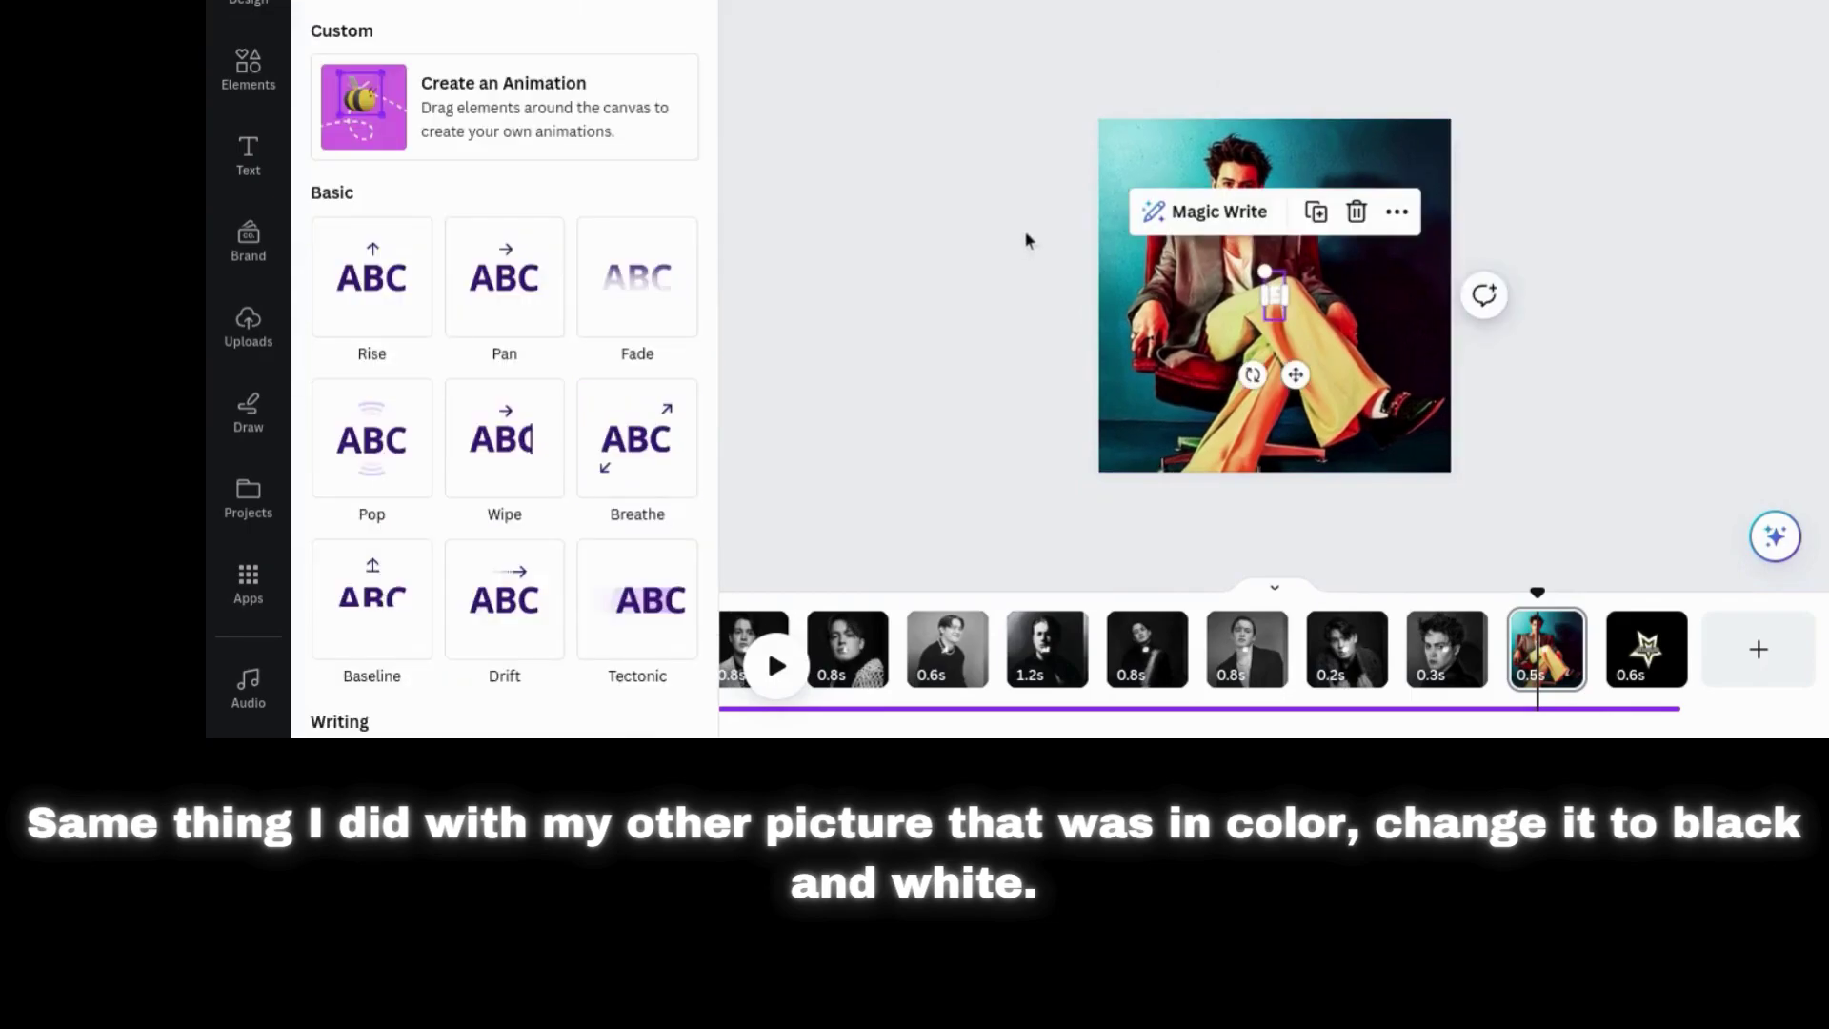
left_click(1348, 135)
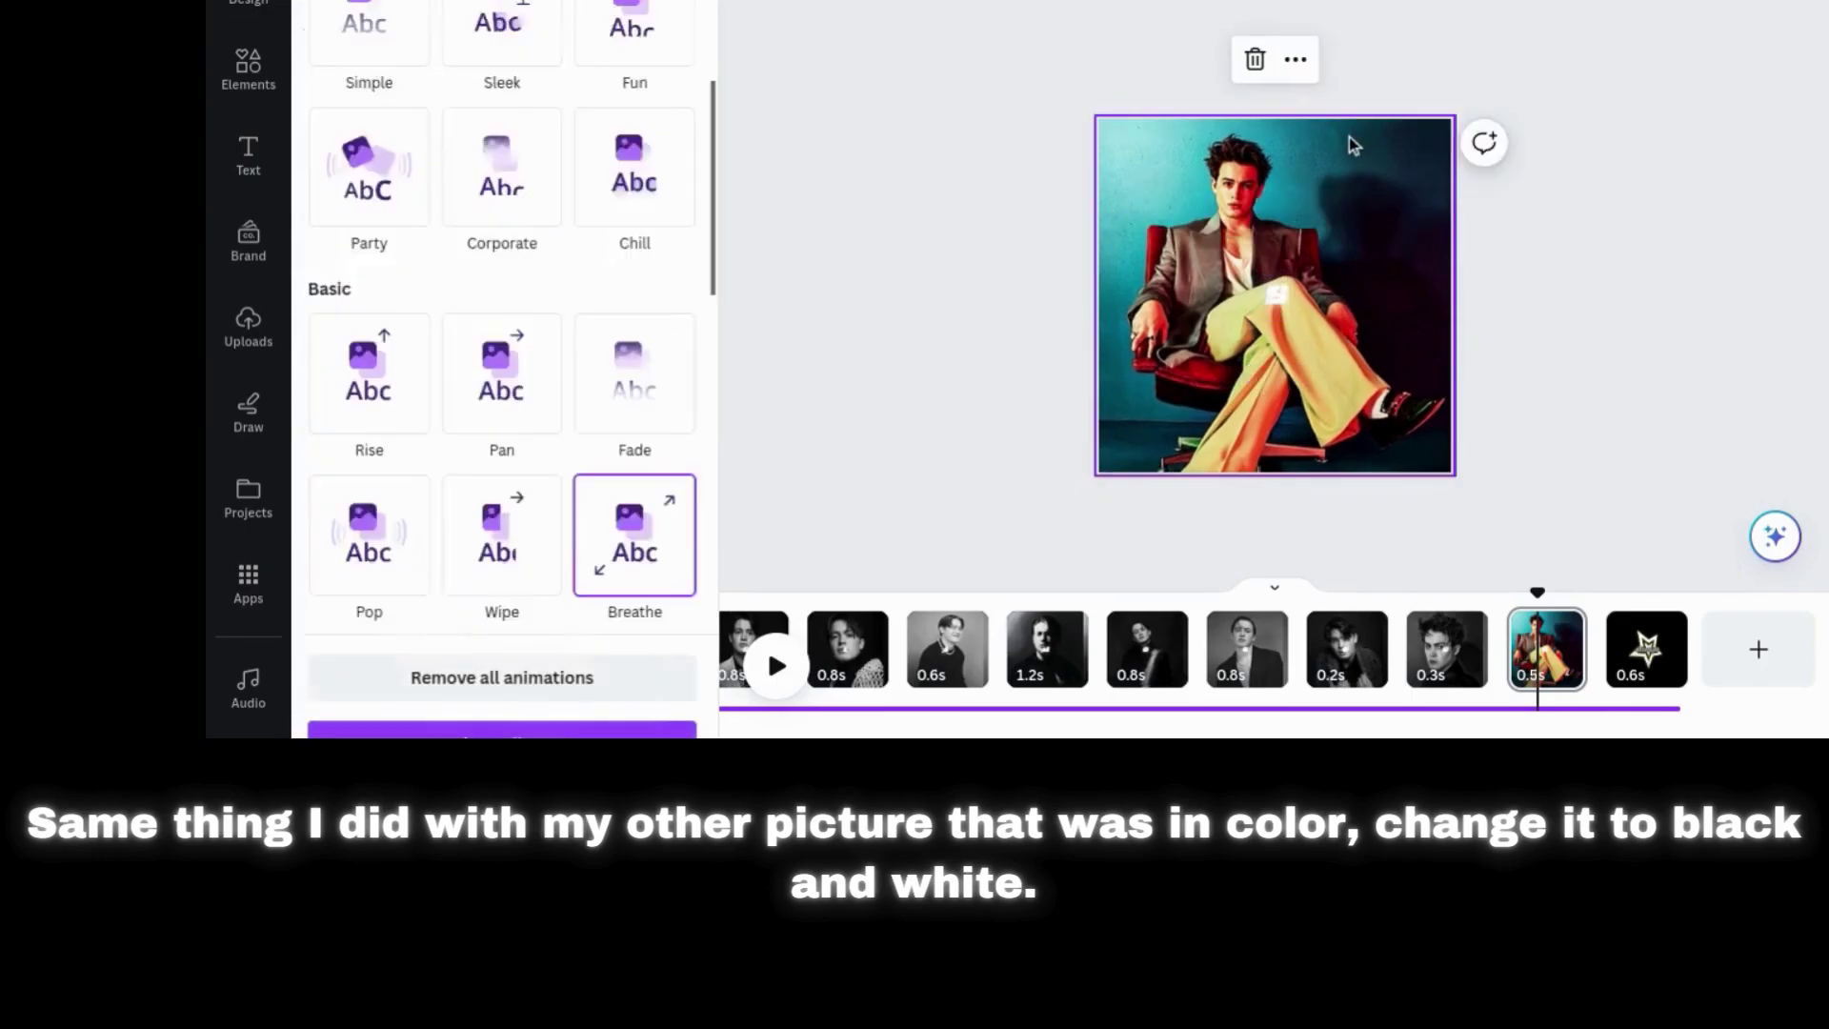
- Apply the Noir filter from the Mono group to the S page's background photo
scroll(1245, 648, "left", 3)
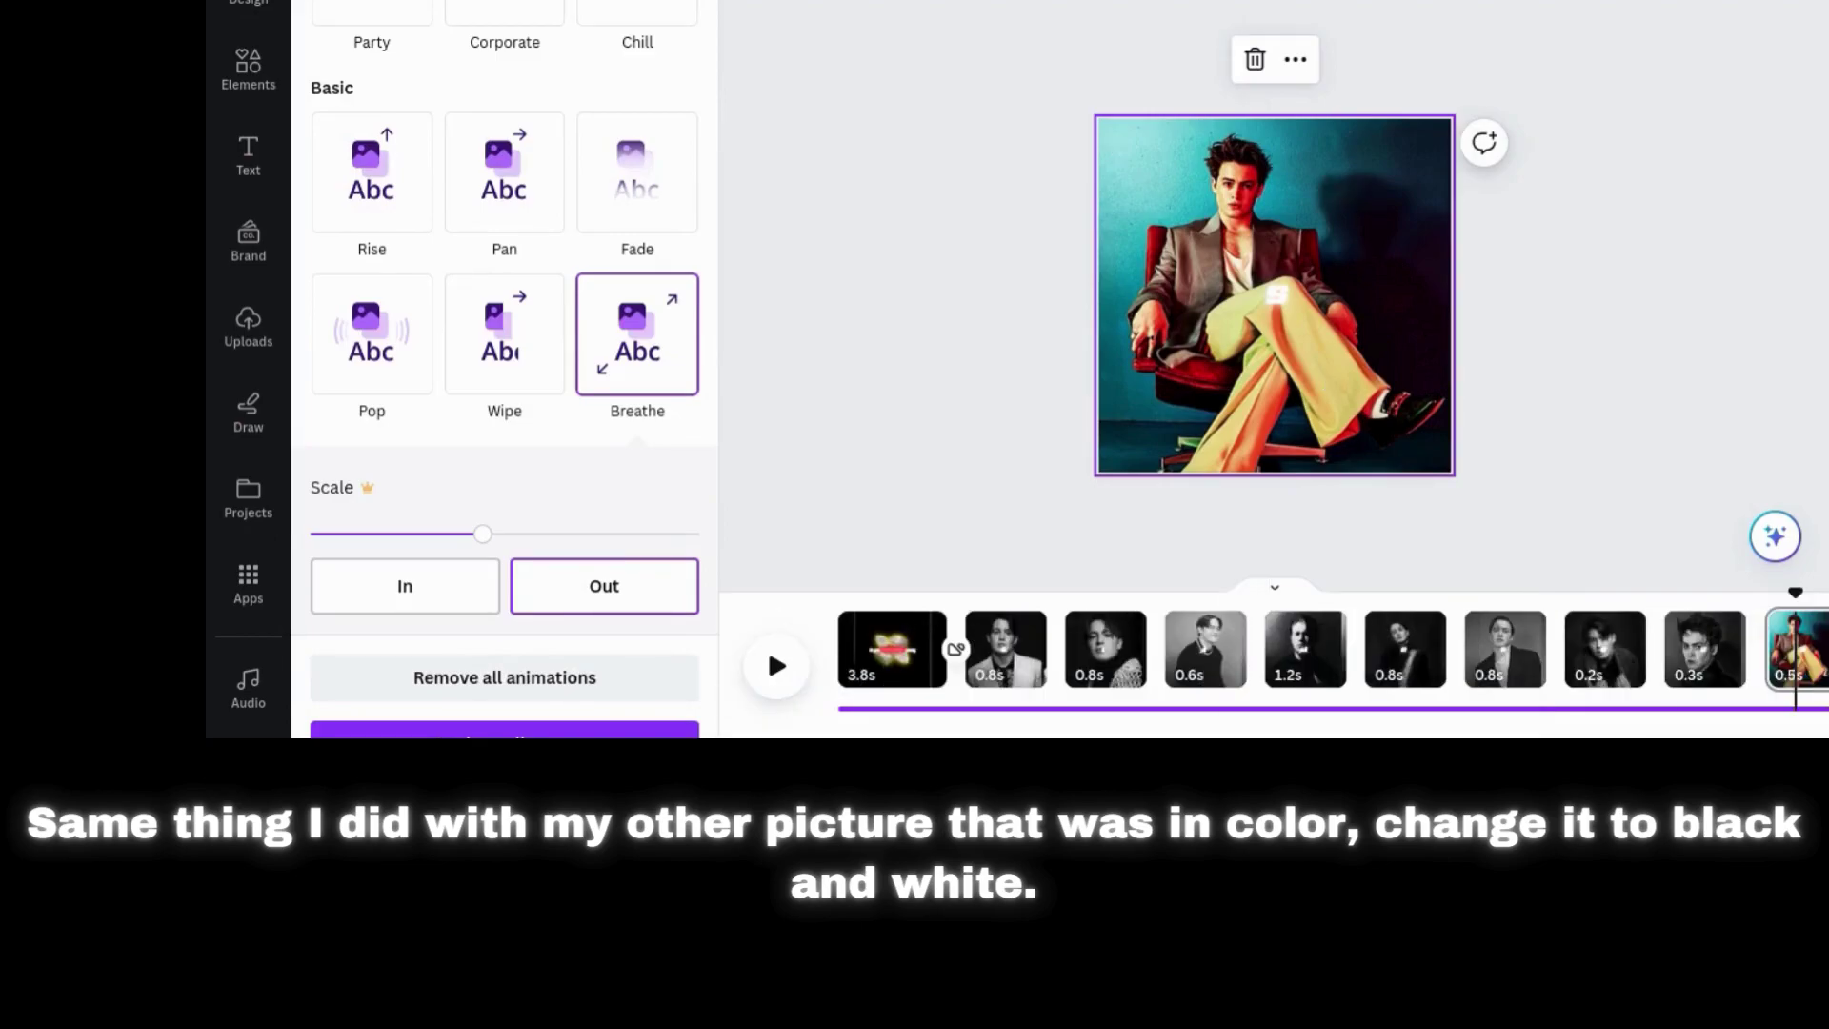
left_click(760, 2)
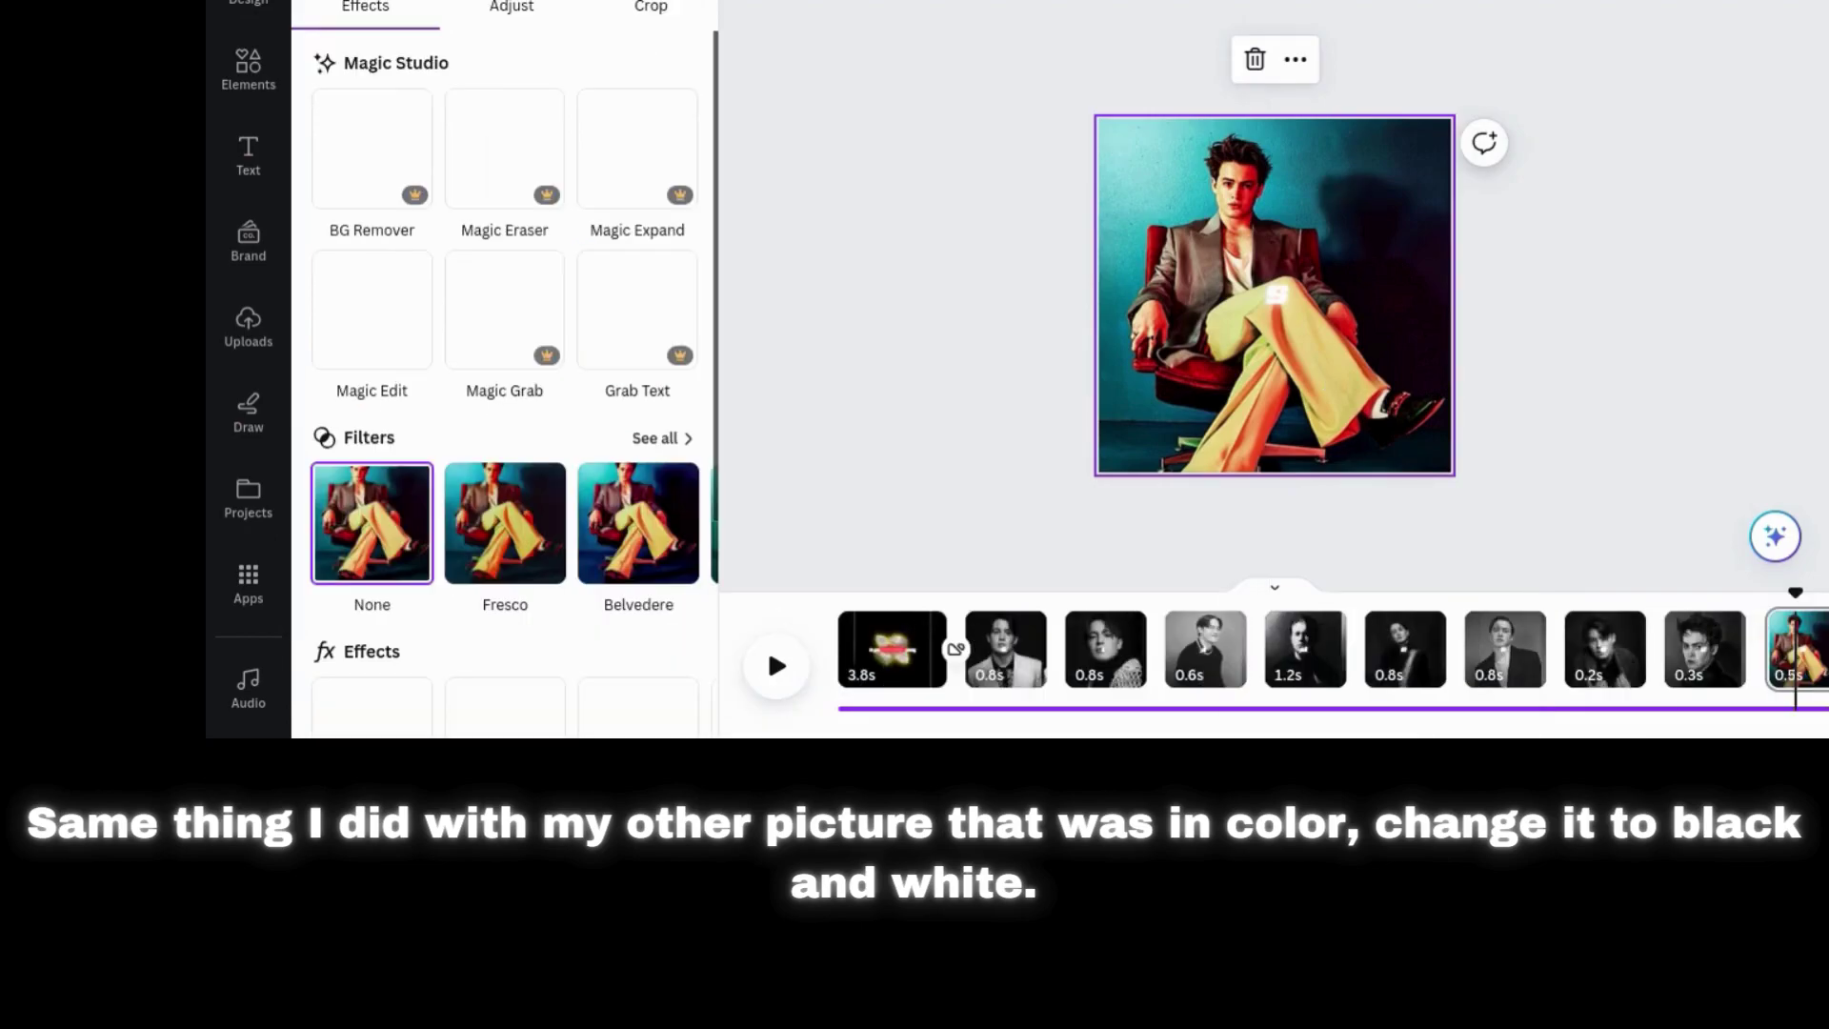
left_click(661, 439)
scroll(660, 441, "down", 12)
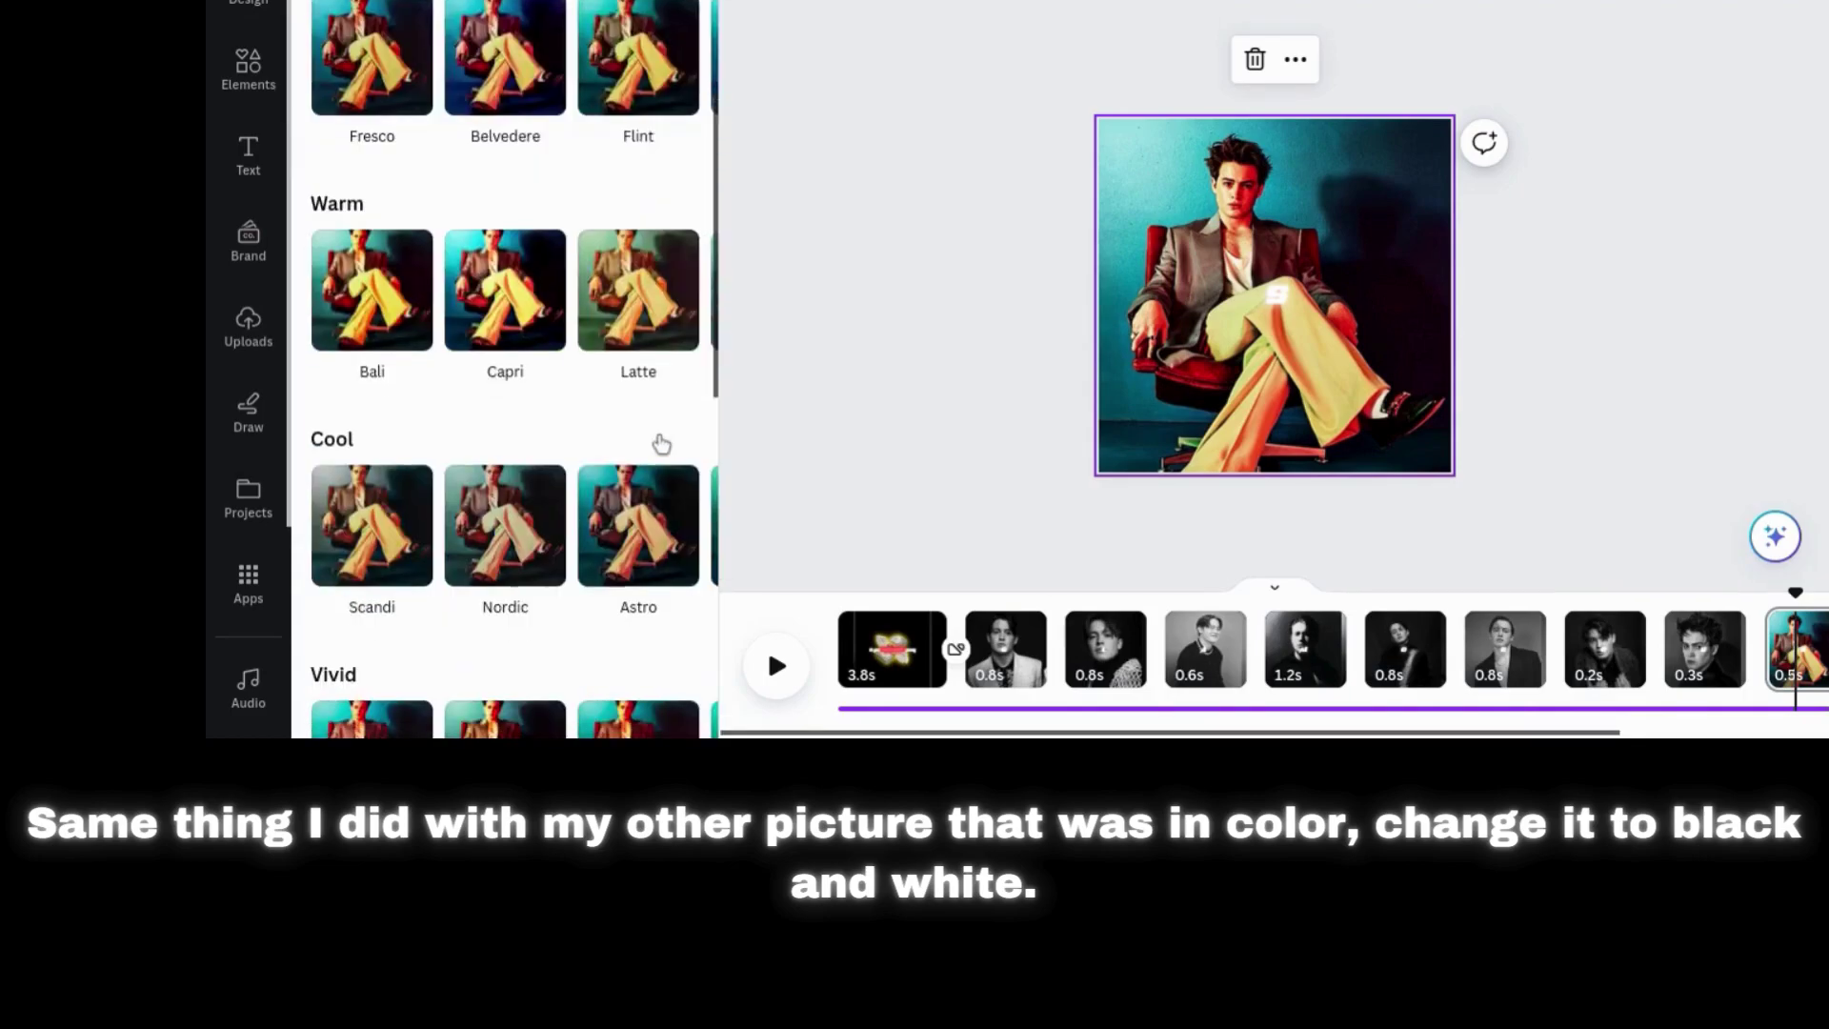
left_click(629, 541)
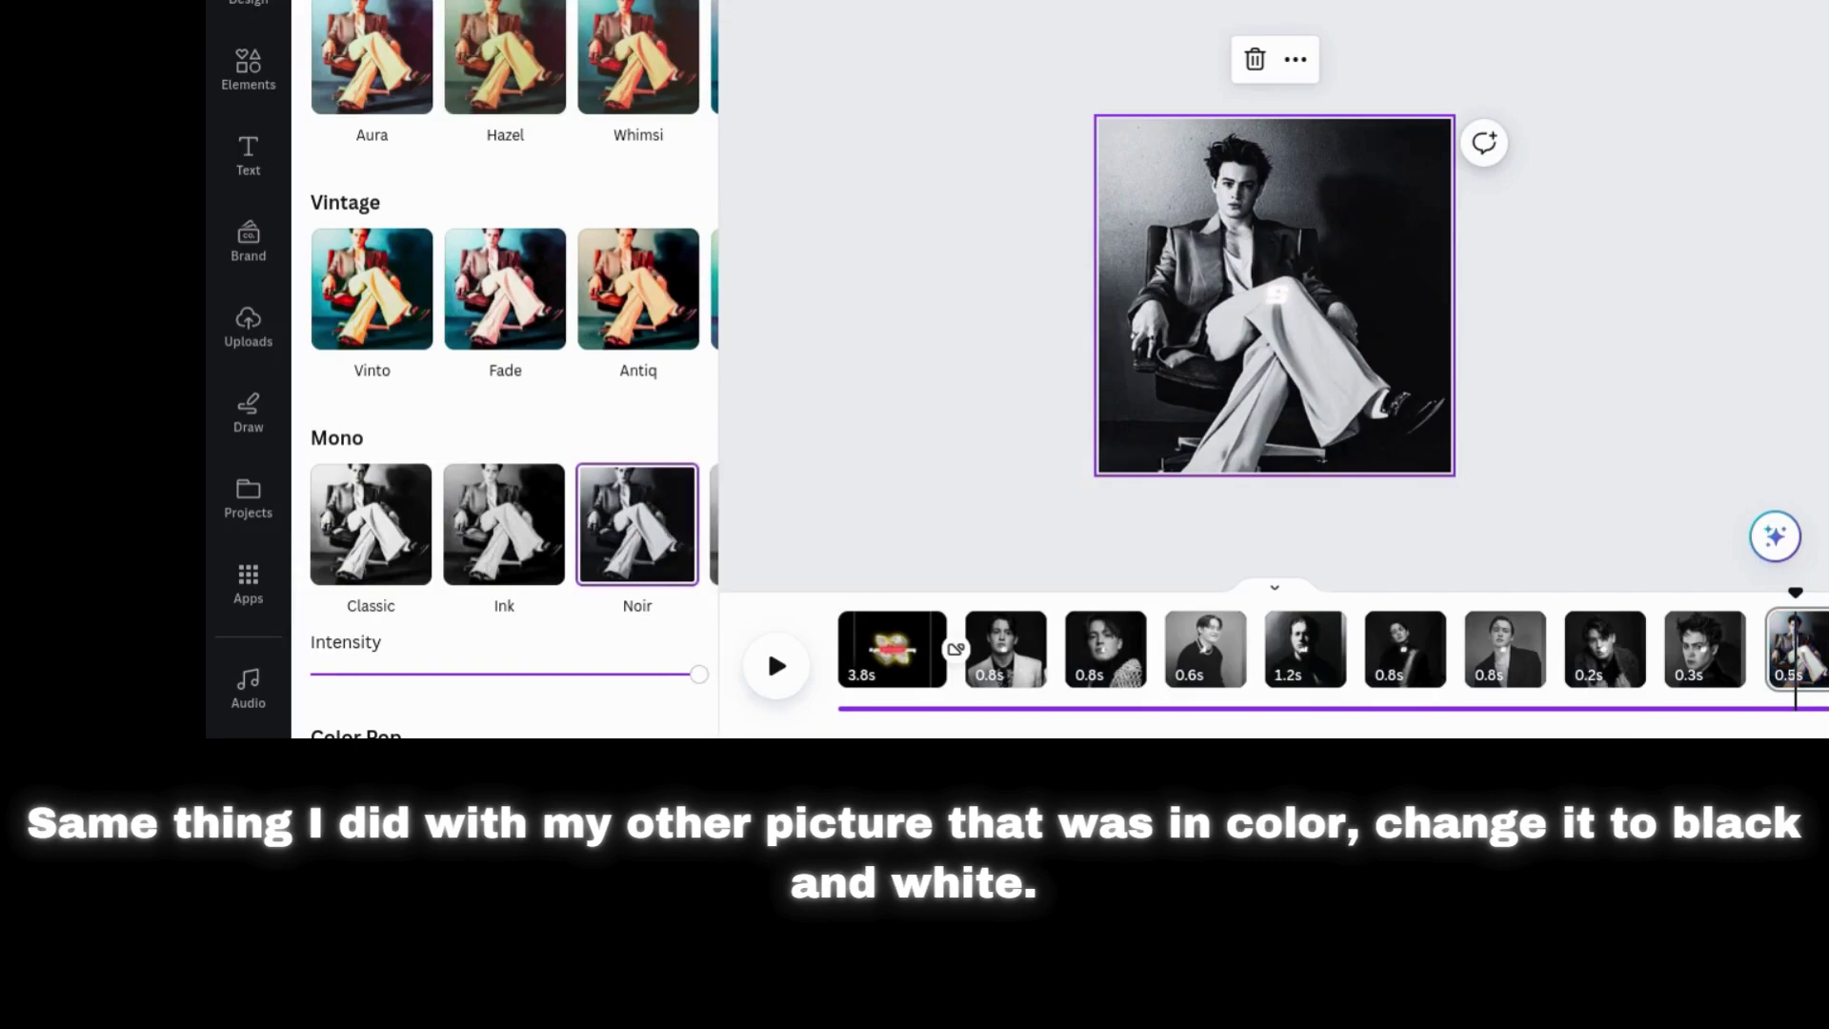
- Remove the Noir filter from the S page's background photo by setting the filter to None
left_click(322, 1)
left_click(509, 9)
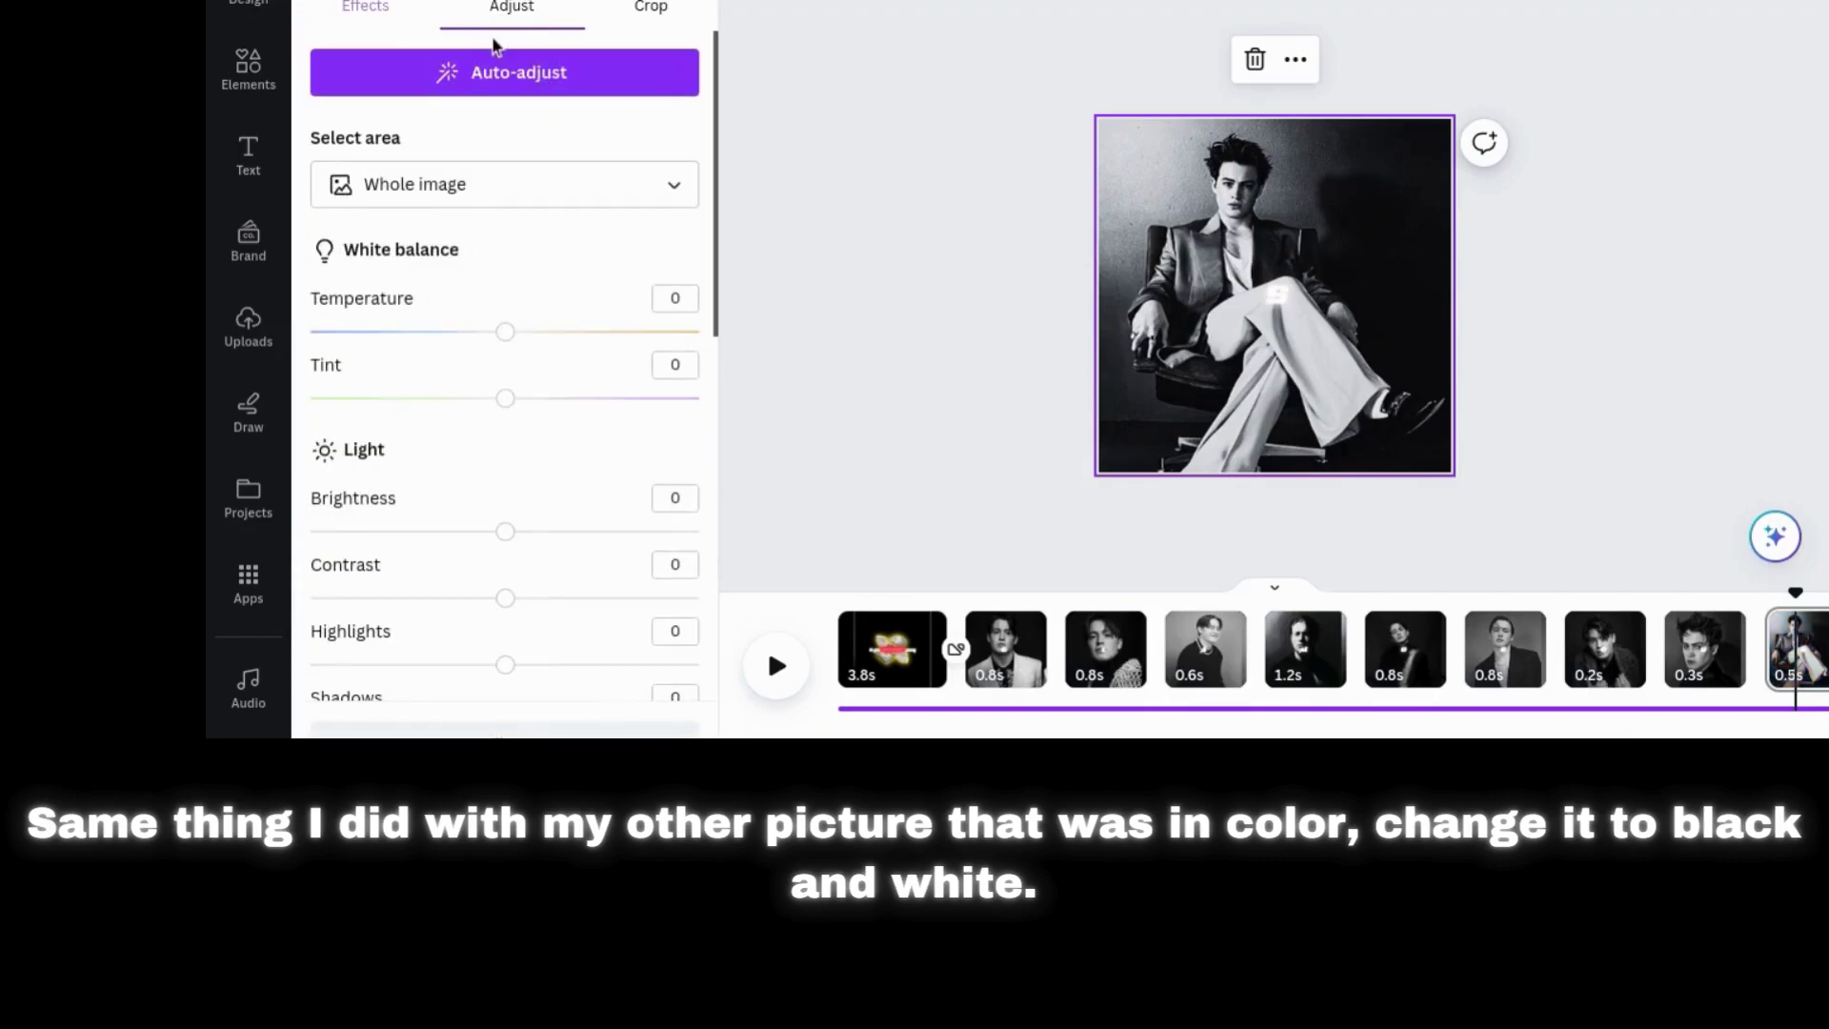
left_click(380, 8)
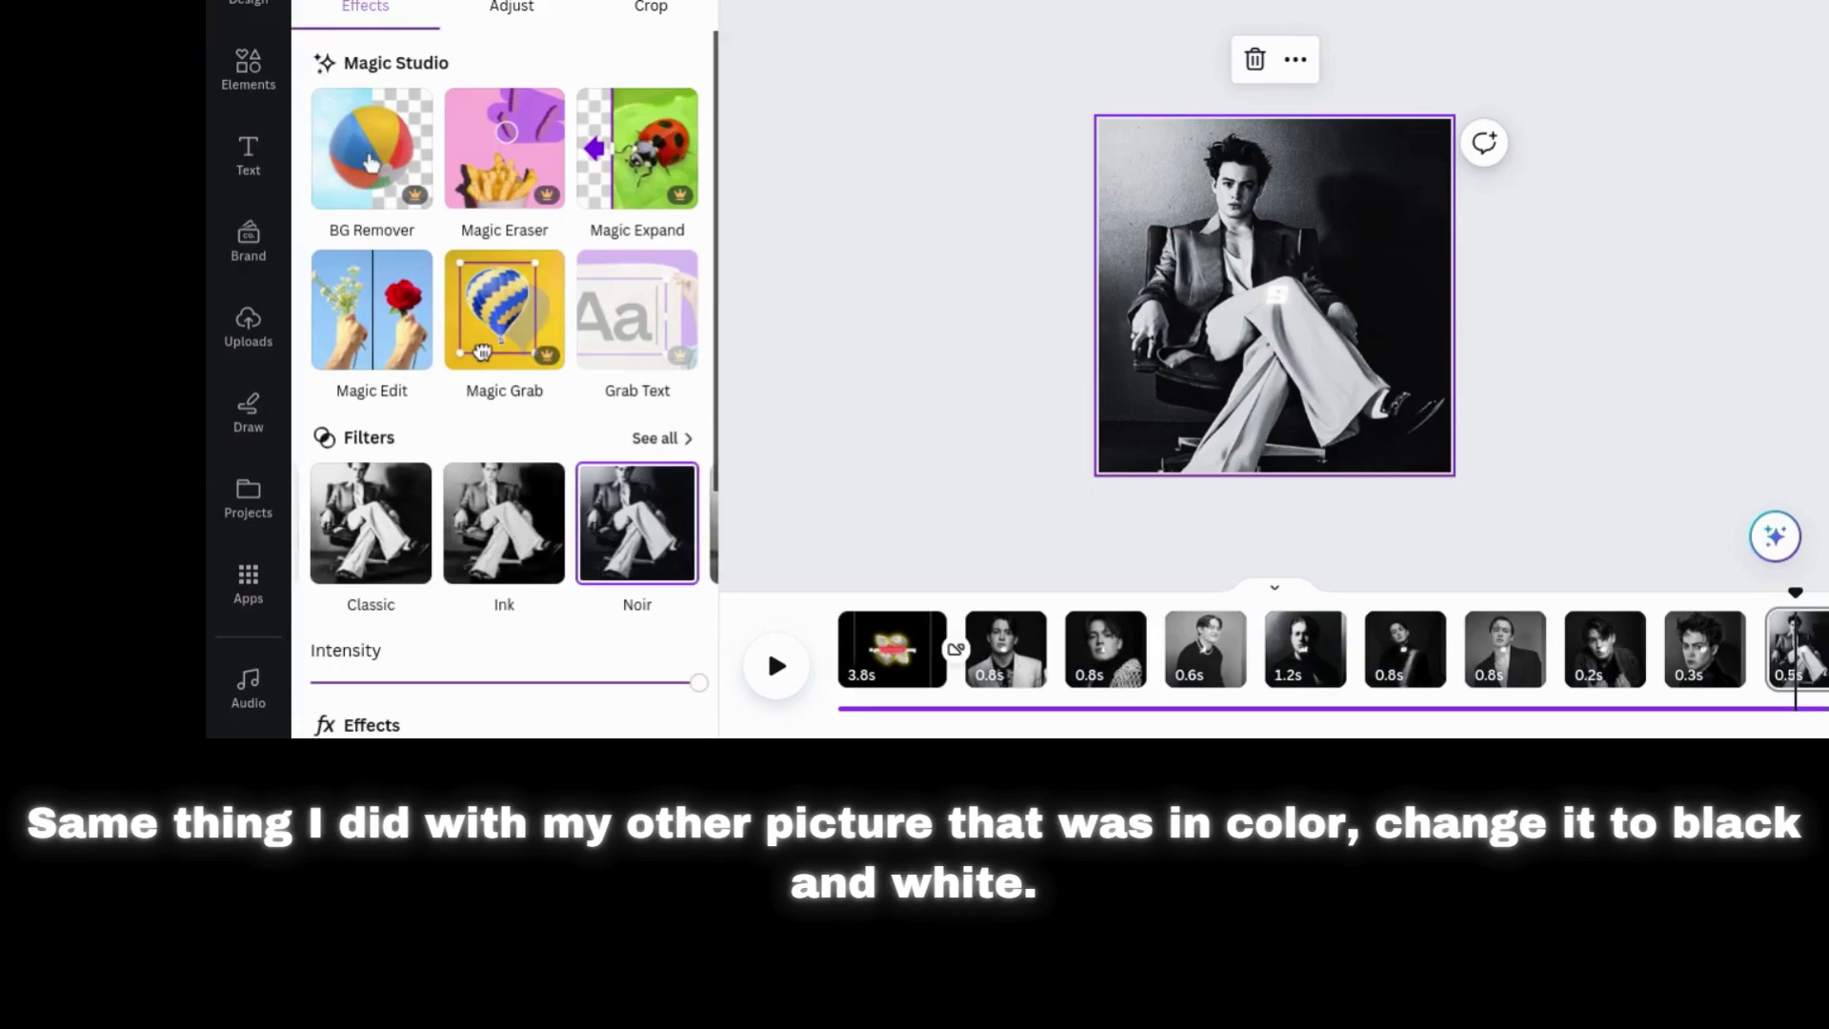
left_click(666, 441)
scroll(400, 238, "up", 10)
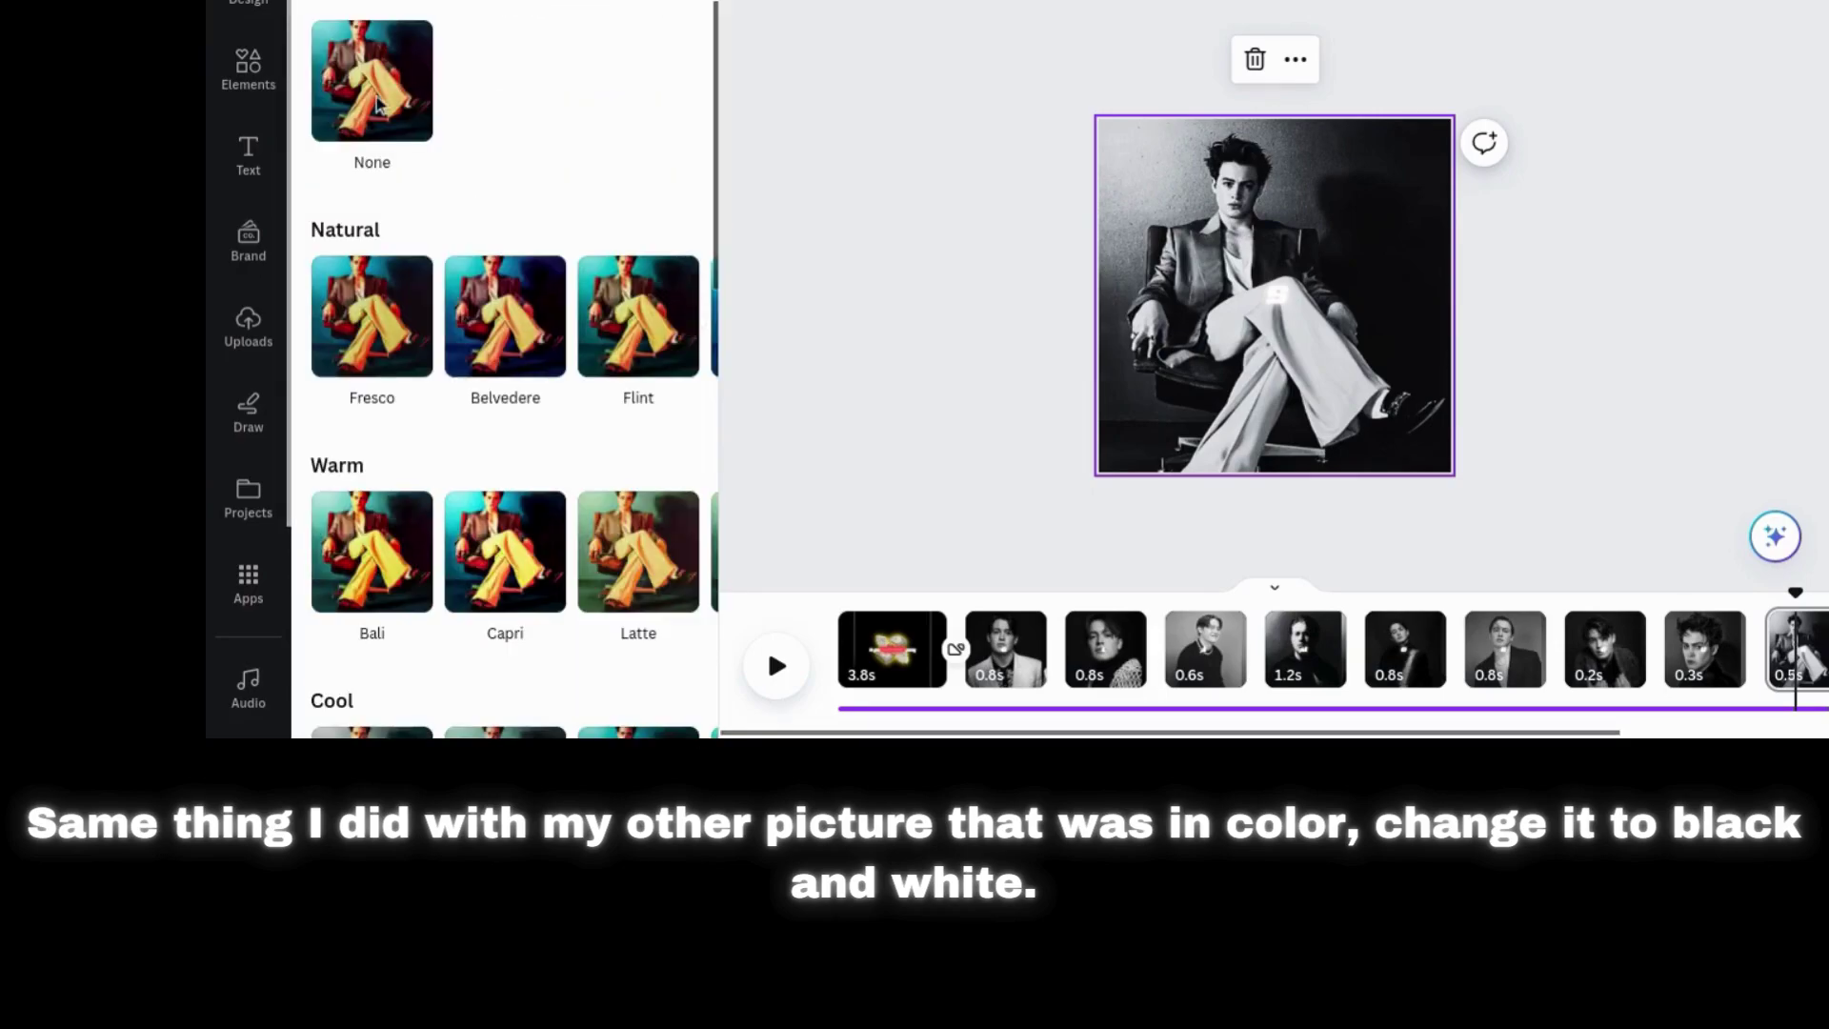
left_click(378, 105)
- Try a contrast of -70 on the S page's background photo and set it back to 0
left_click(491, 8)
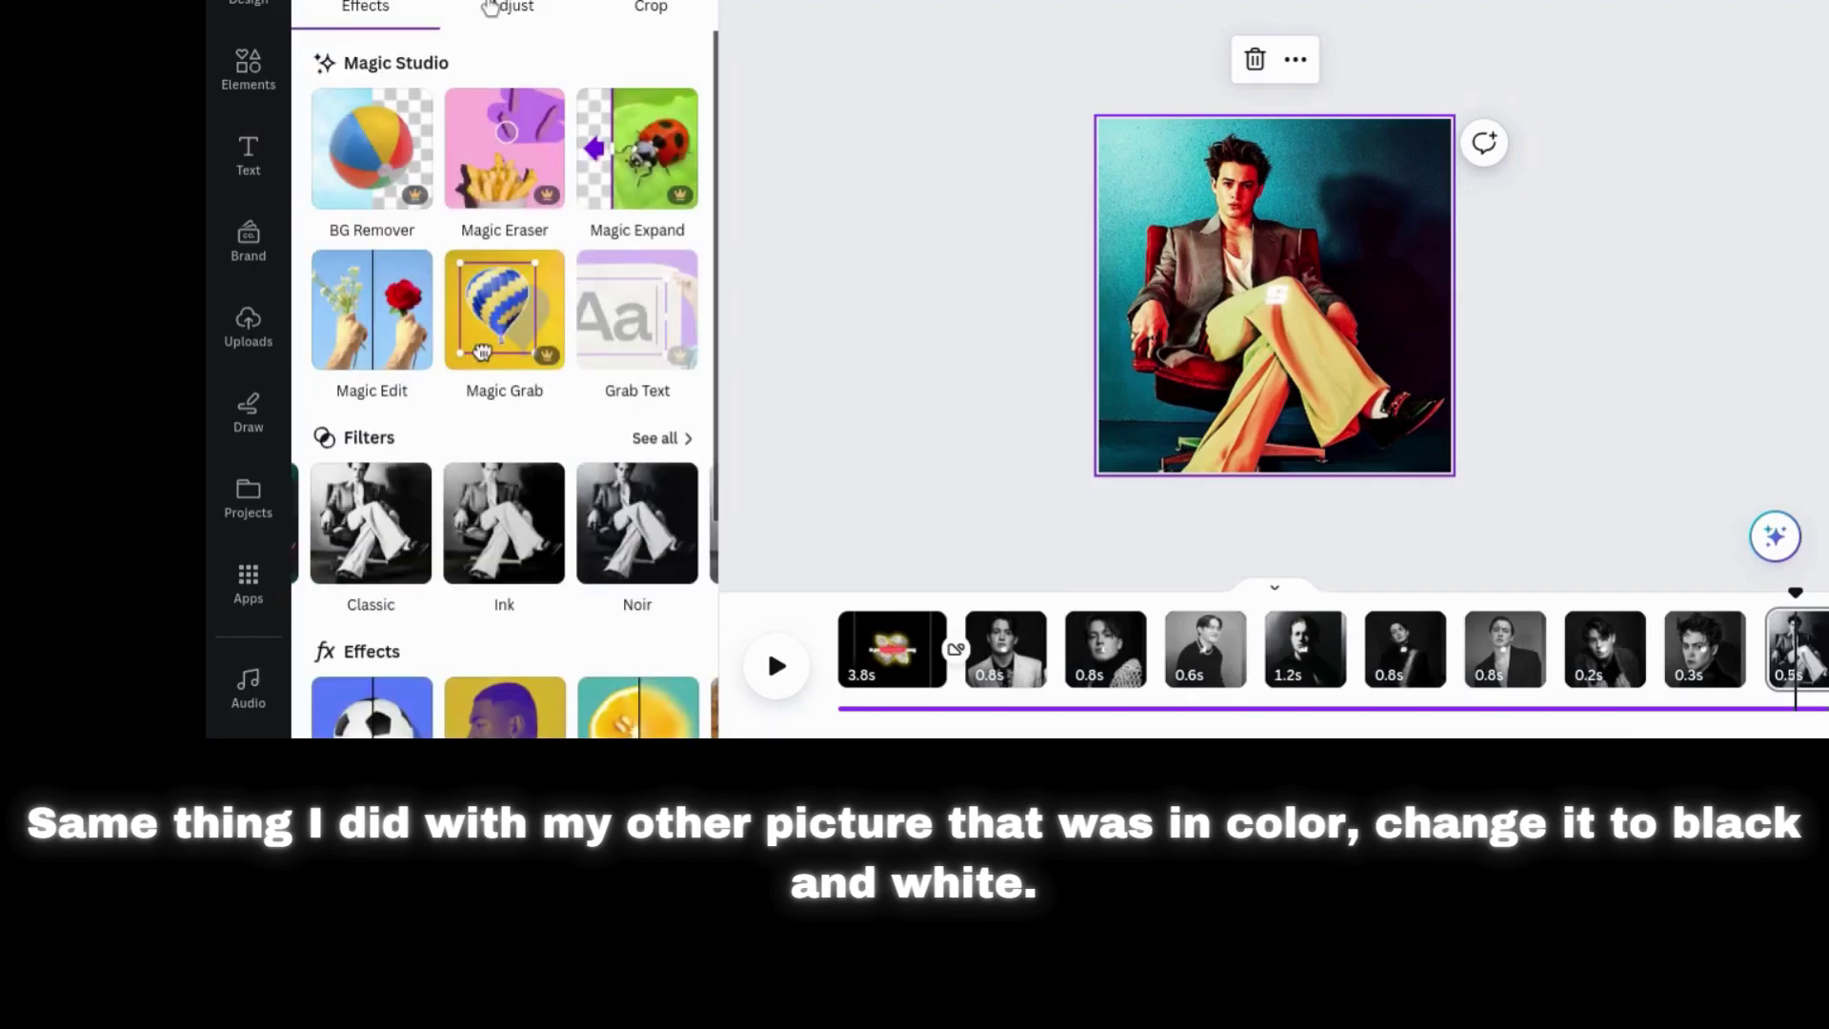
left_click(491, 7)
scroll(398, 408, "down", 2)
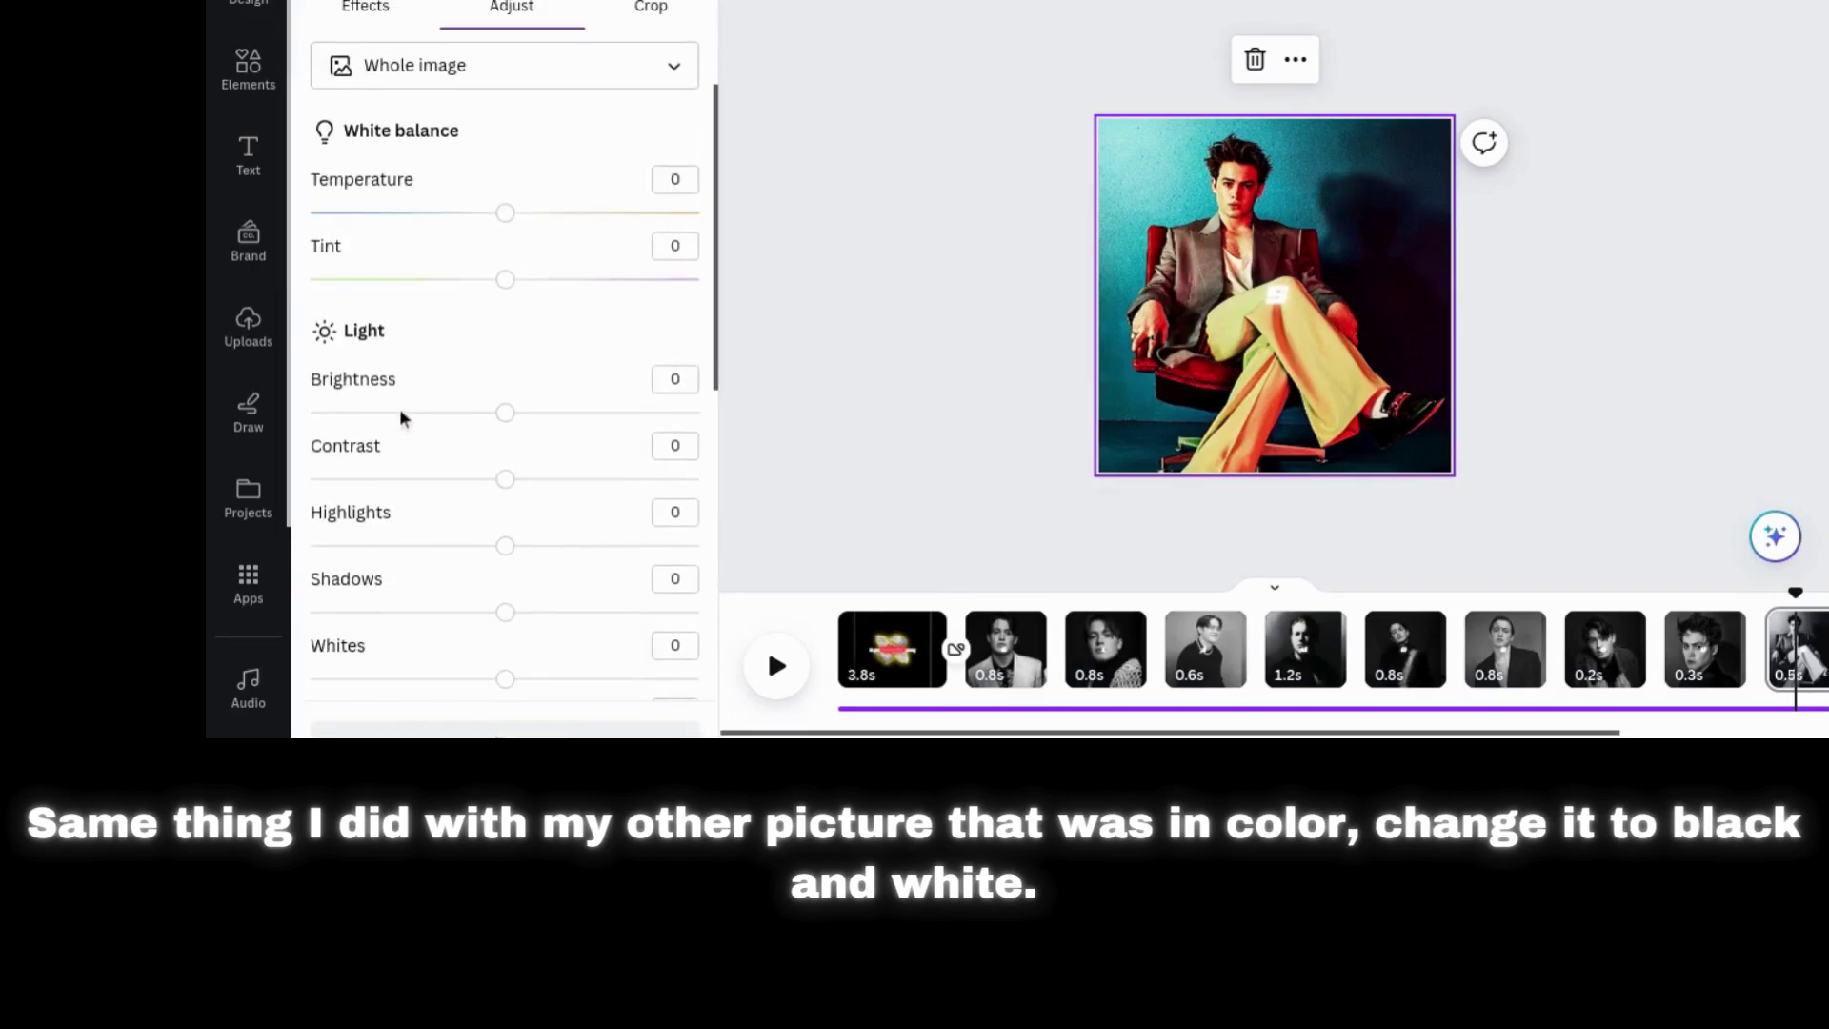
scroll(400, 415, "down", 1)
left_click(371, 462)
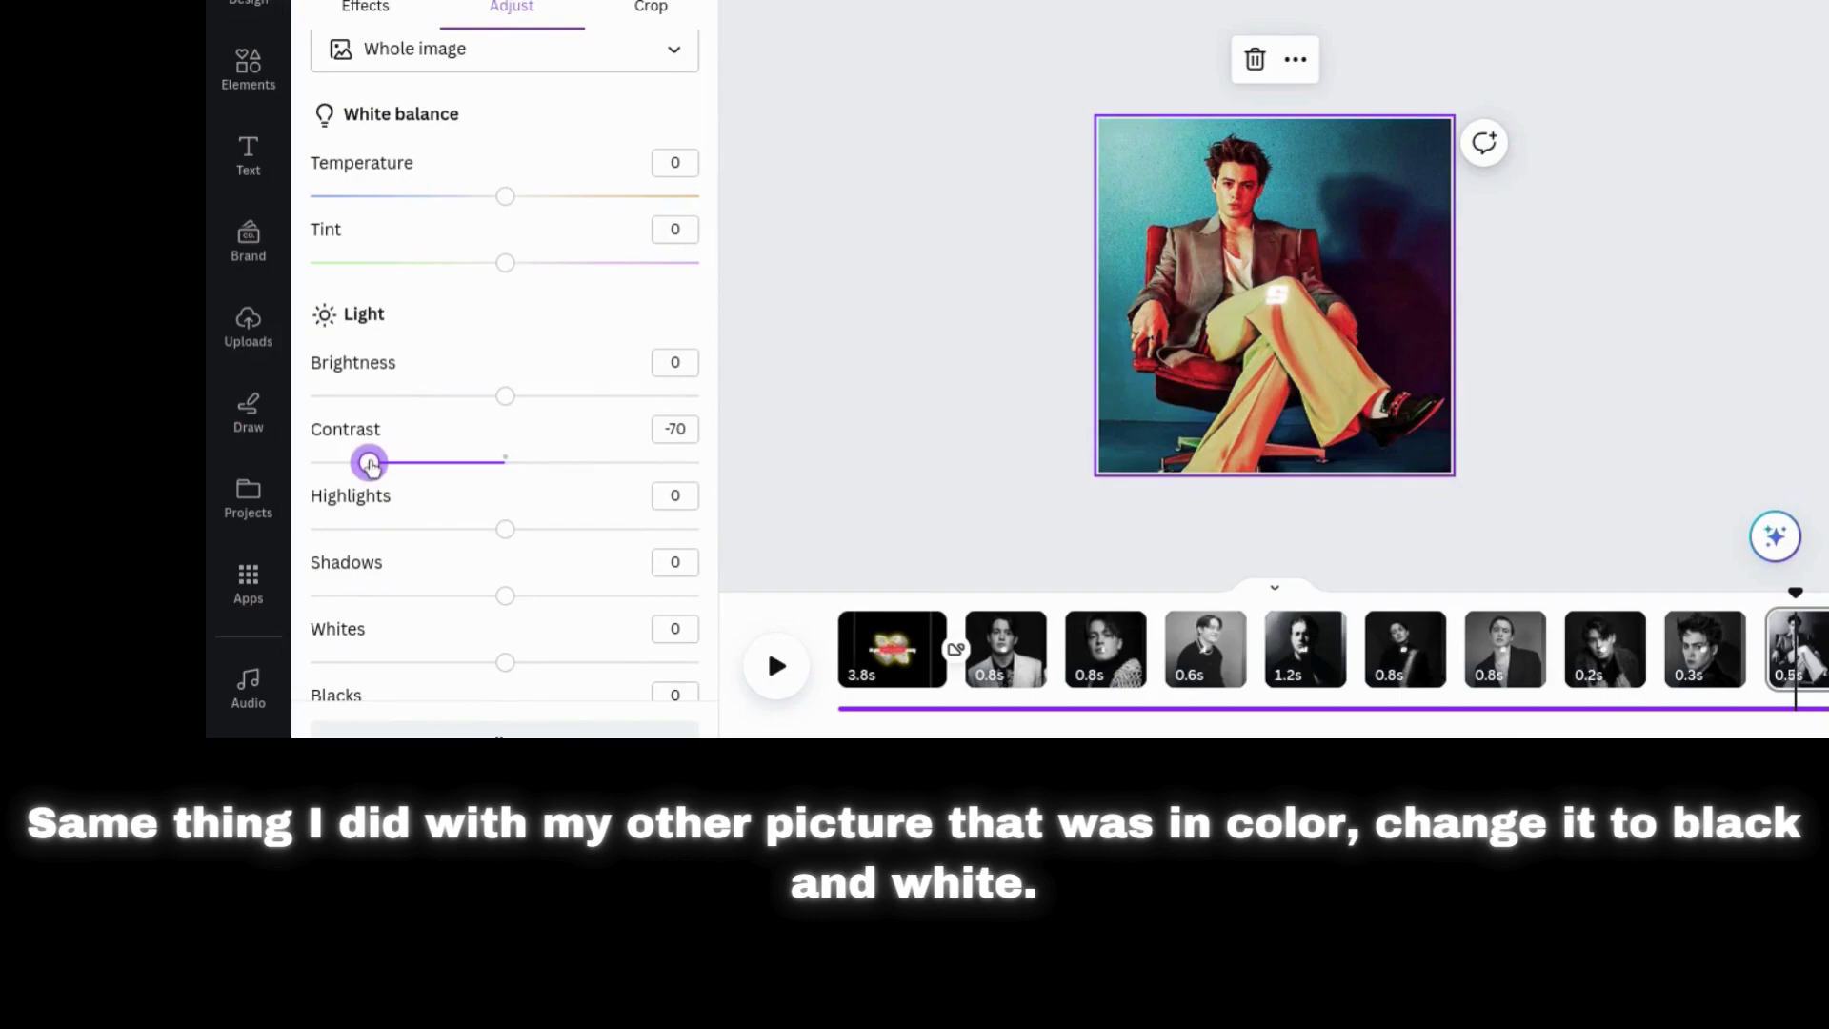
left_click_drag(371, 464, 495, 463)
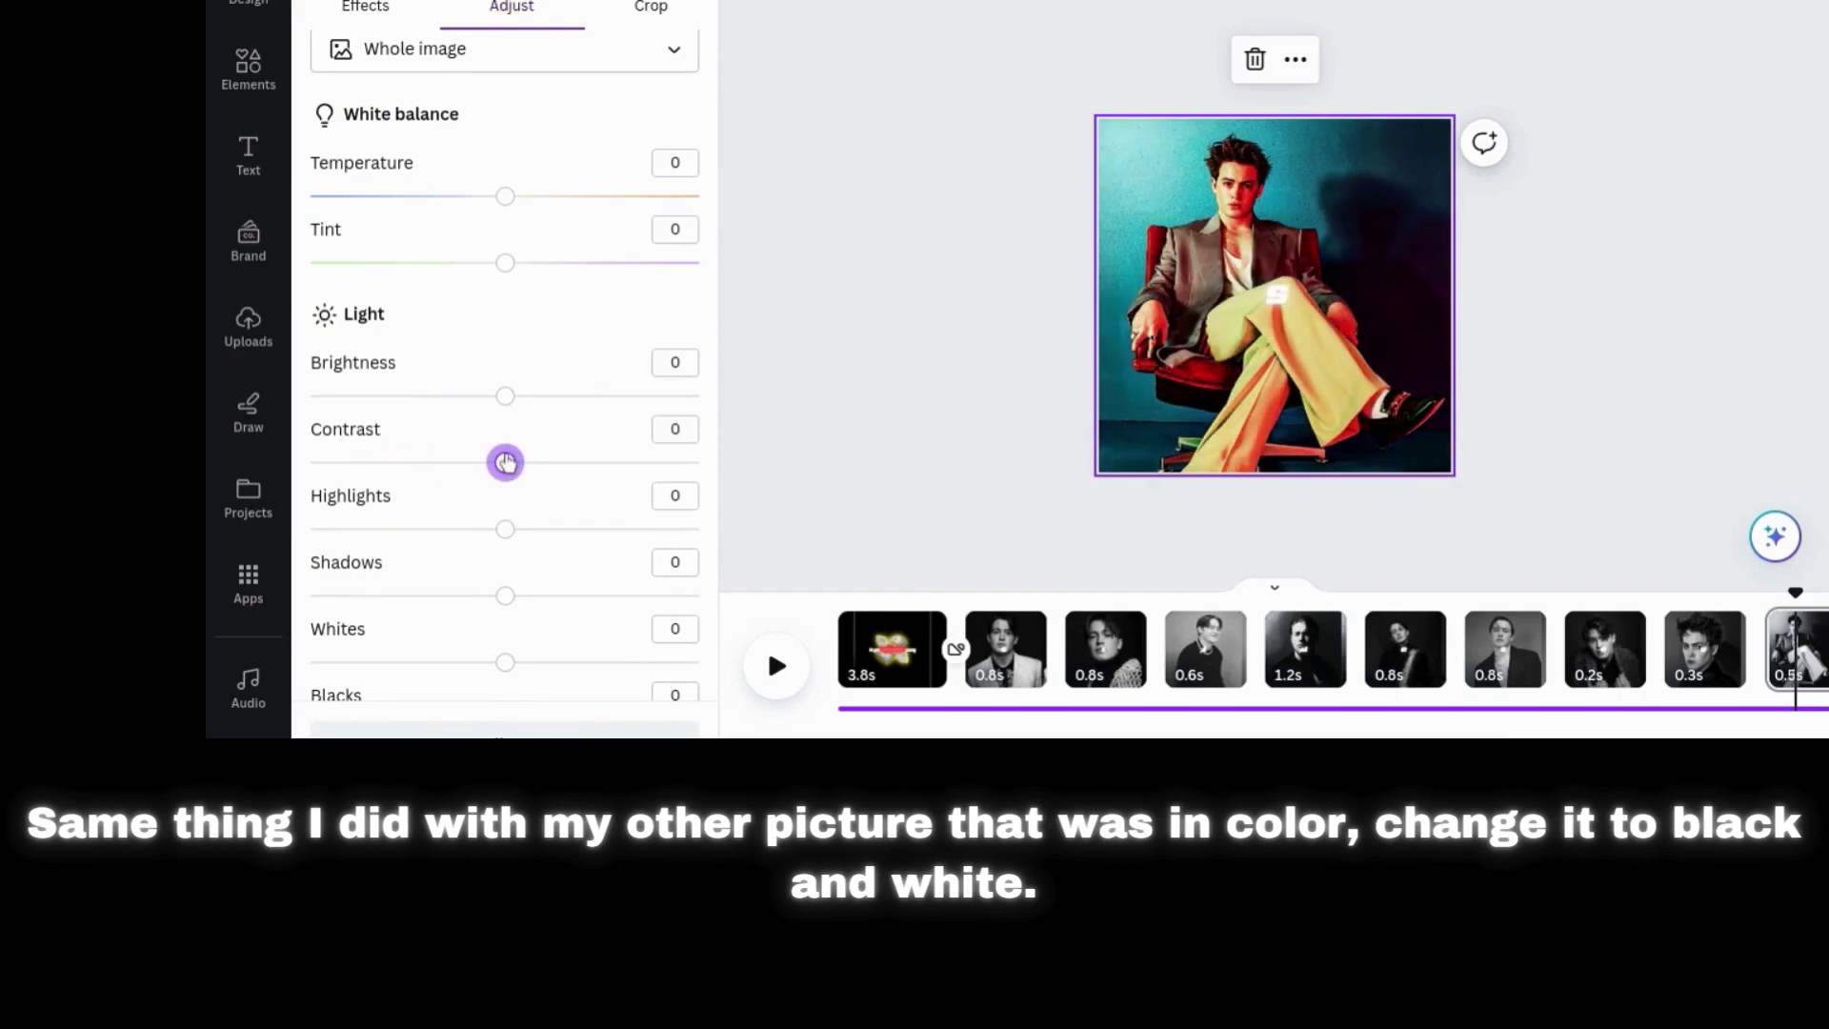
- Turn the S page's background photo black and white with vibrance at -44 and saturation at -100
scroll(504, 462, "down", 5)
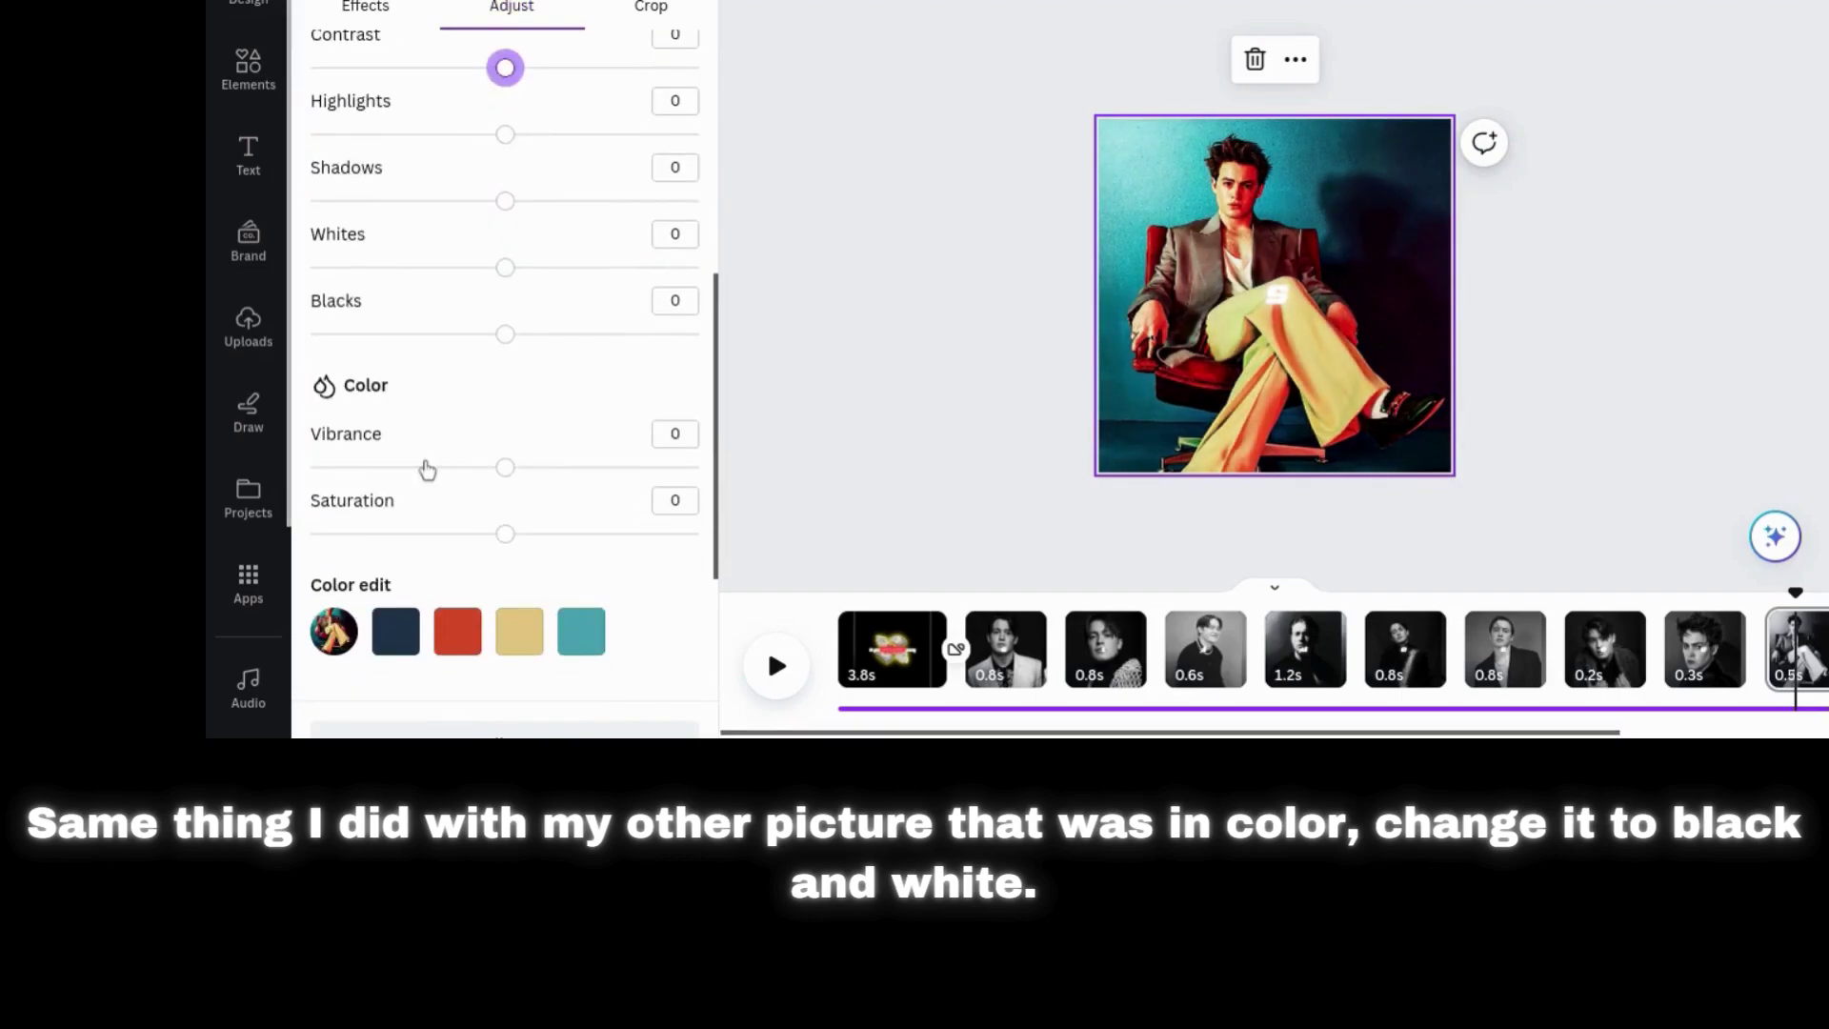
left_click(420, 467)
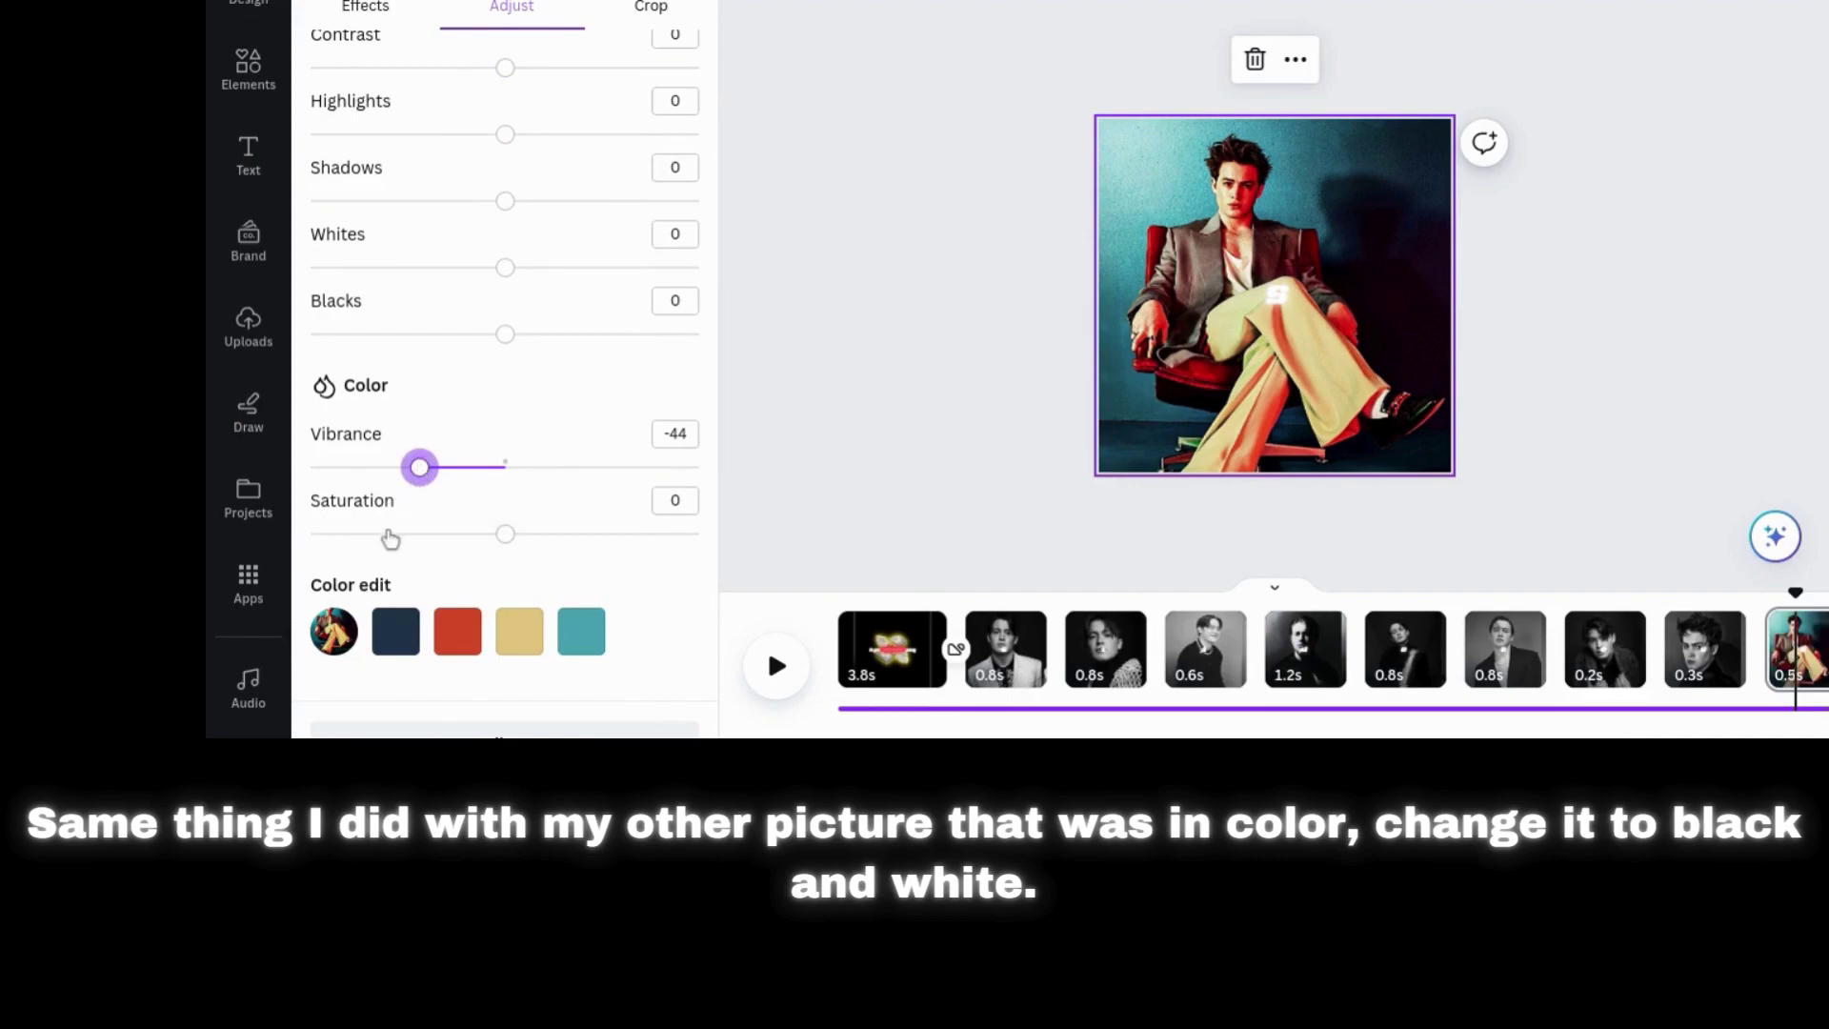
left_click_drag(390, 536, 246, 515)
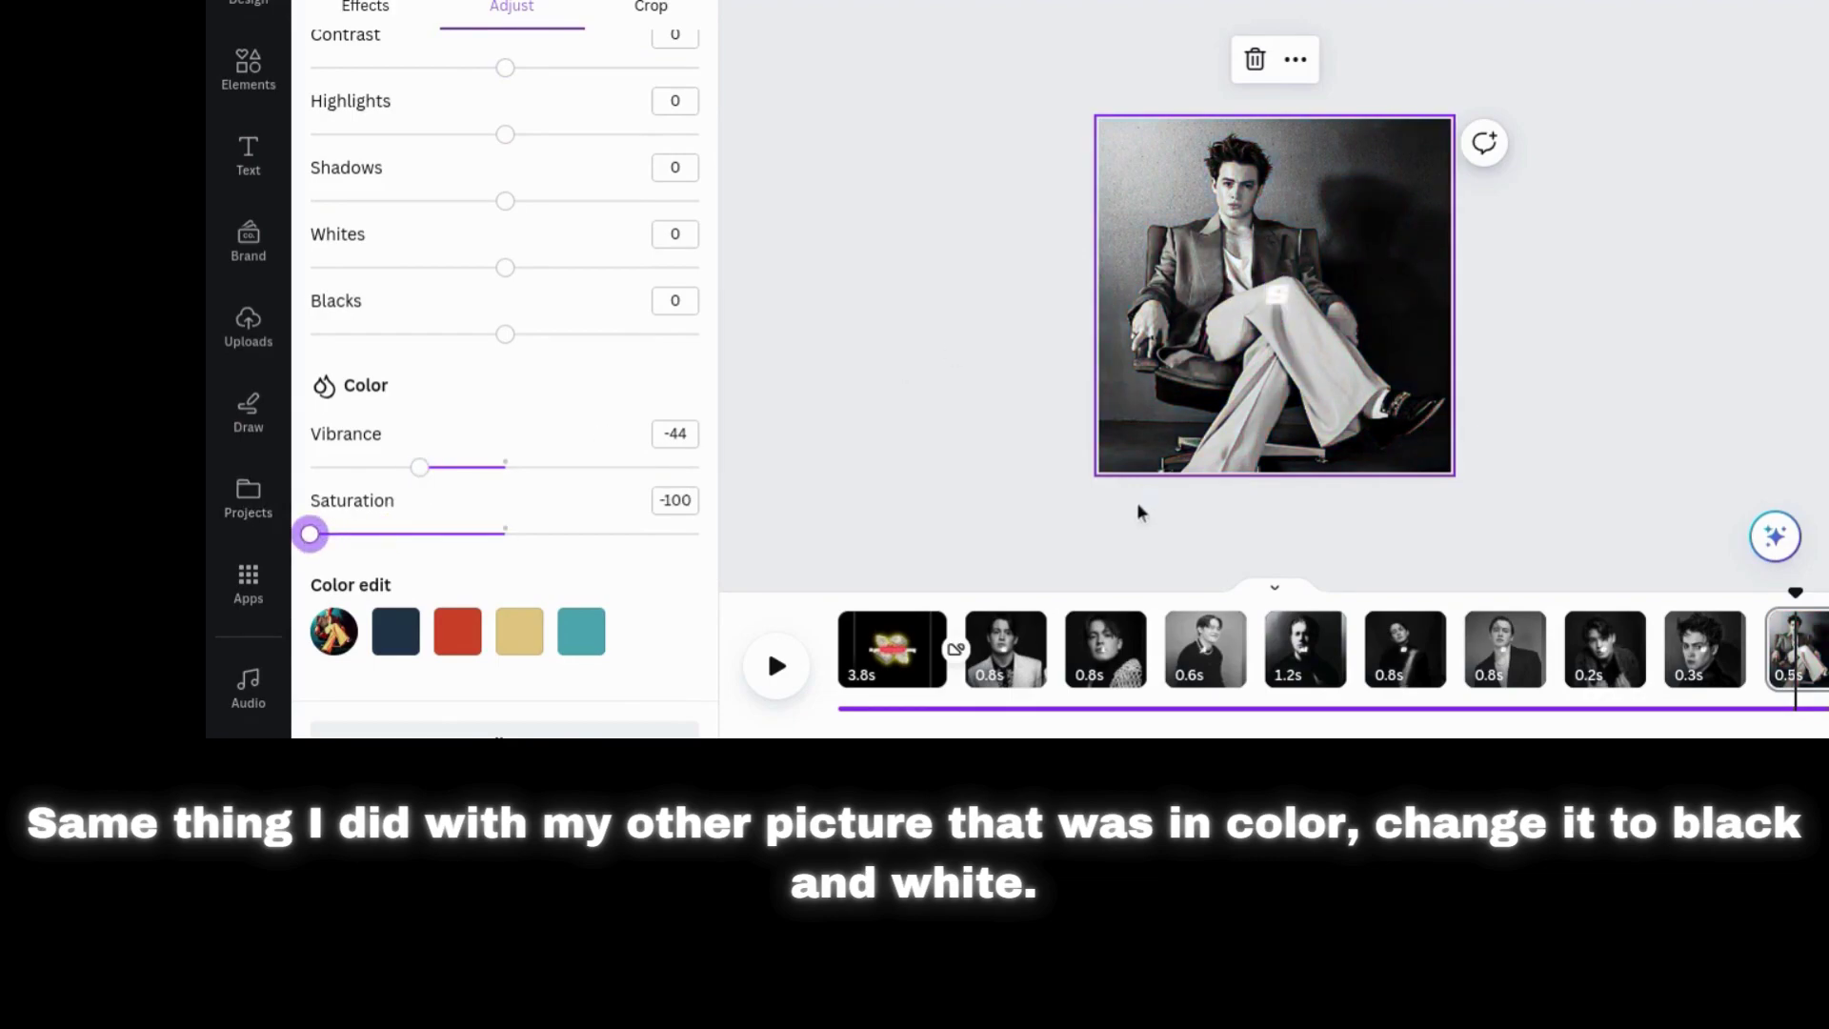
- Play the whole video from the beginning to check that the pages are in sync with the audio
left_click(839, 660)
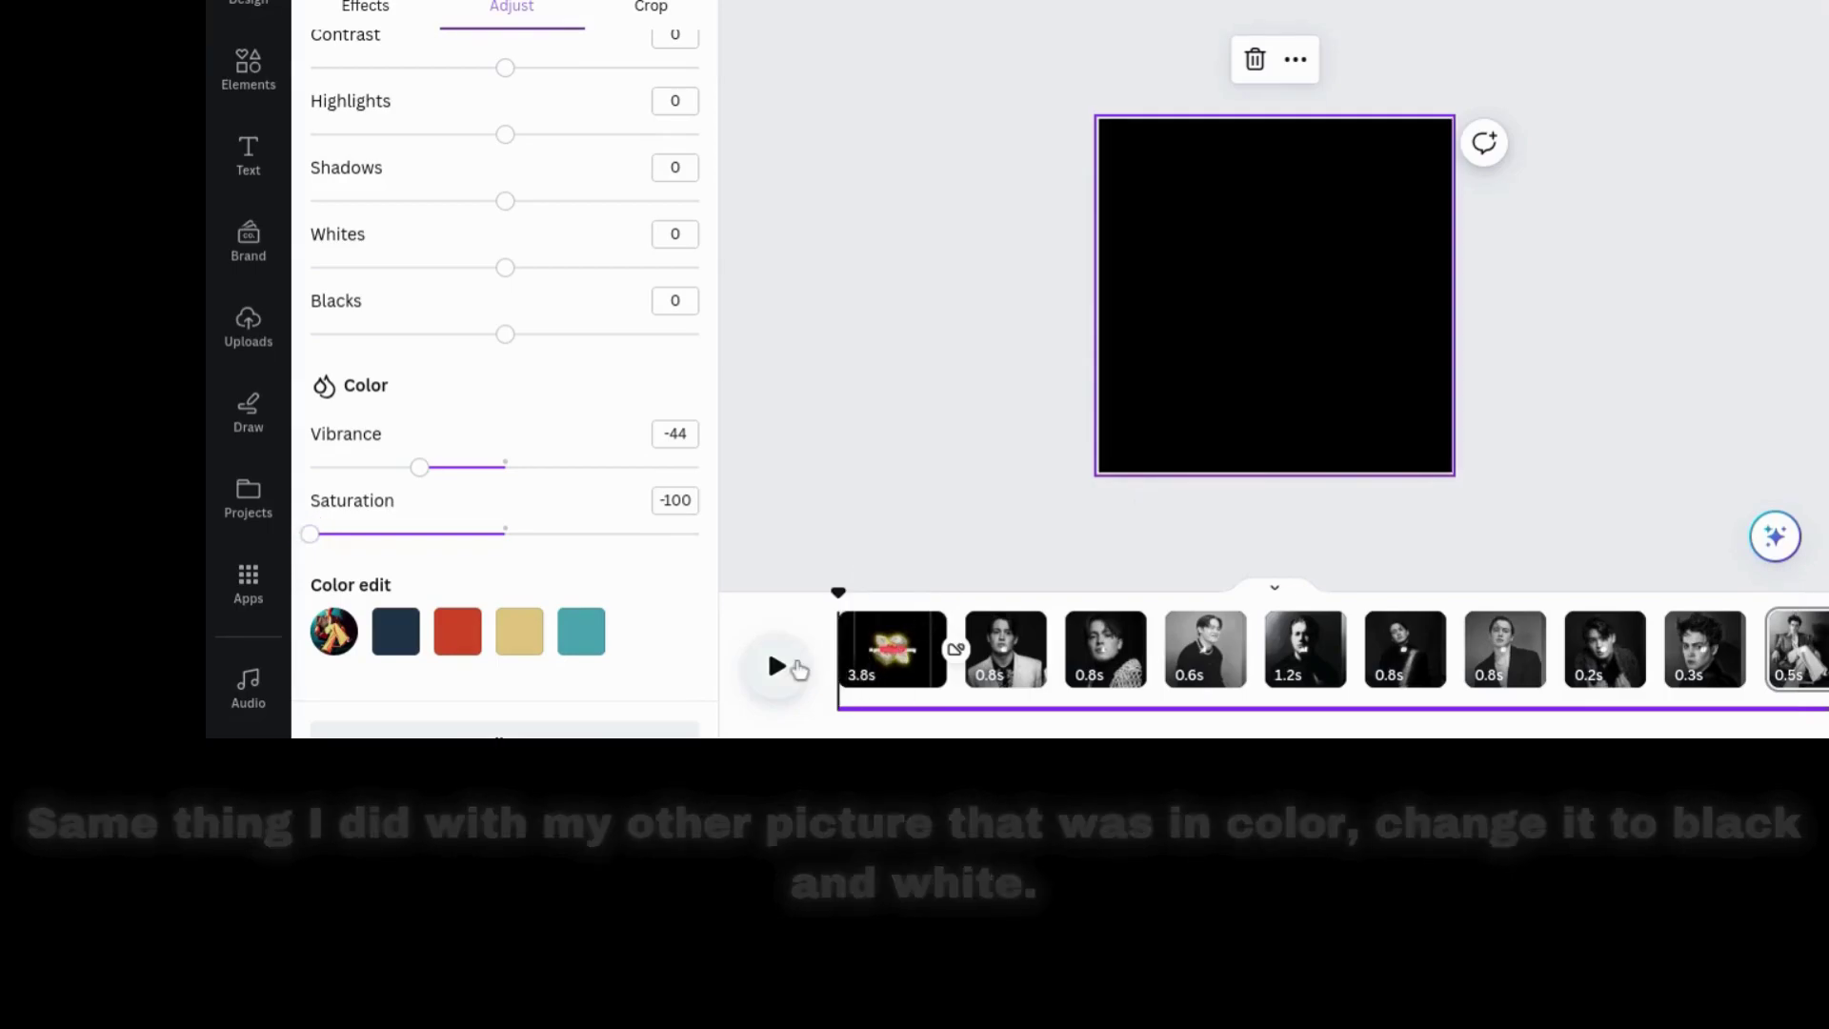
left_click(798, 669)
left_click(777, 666)
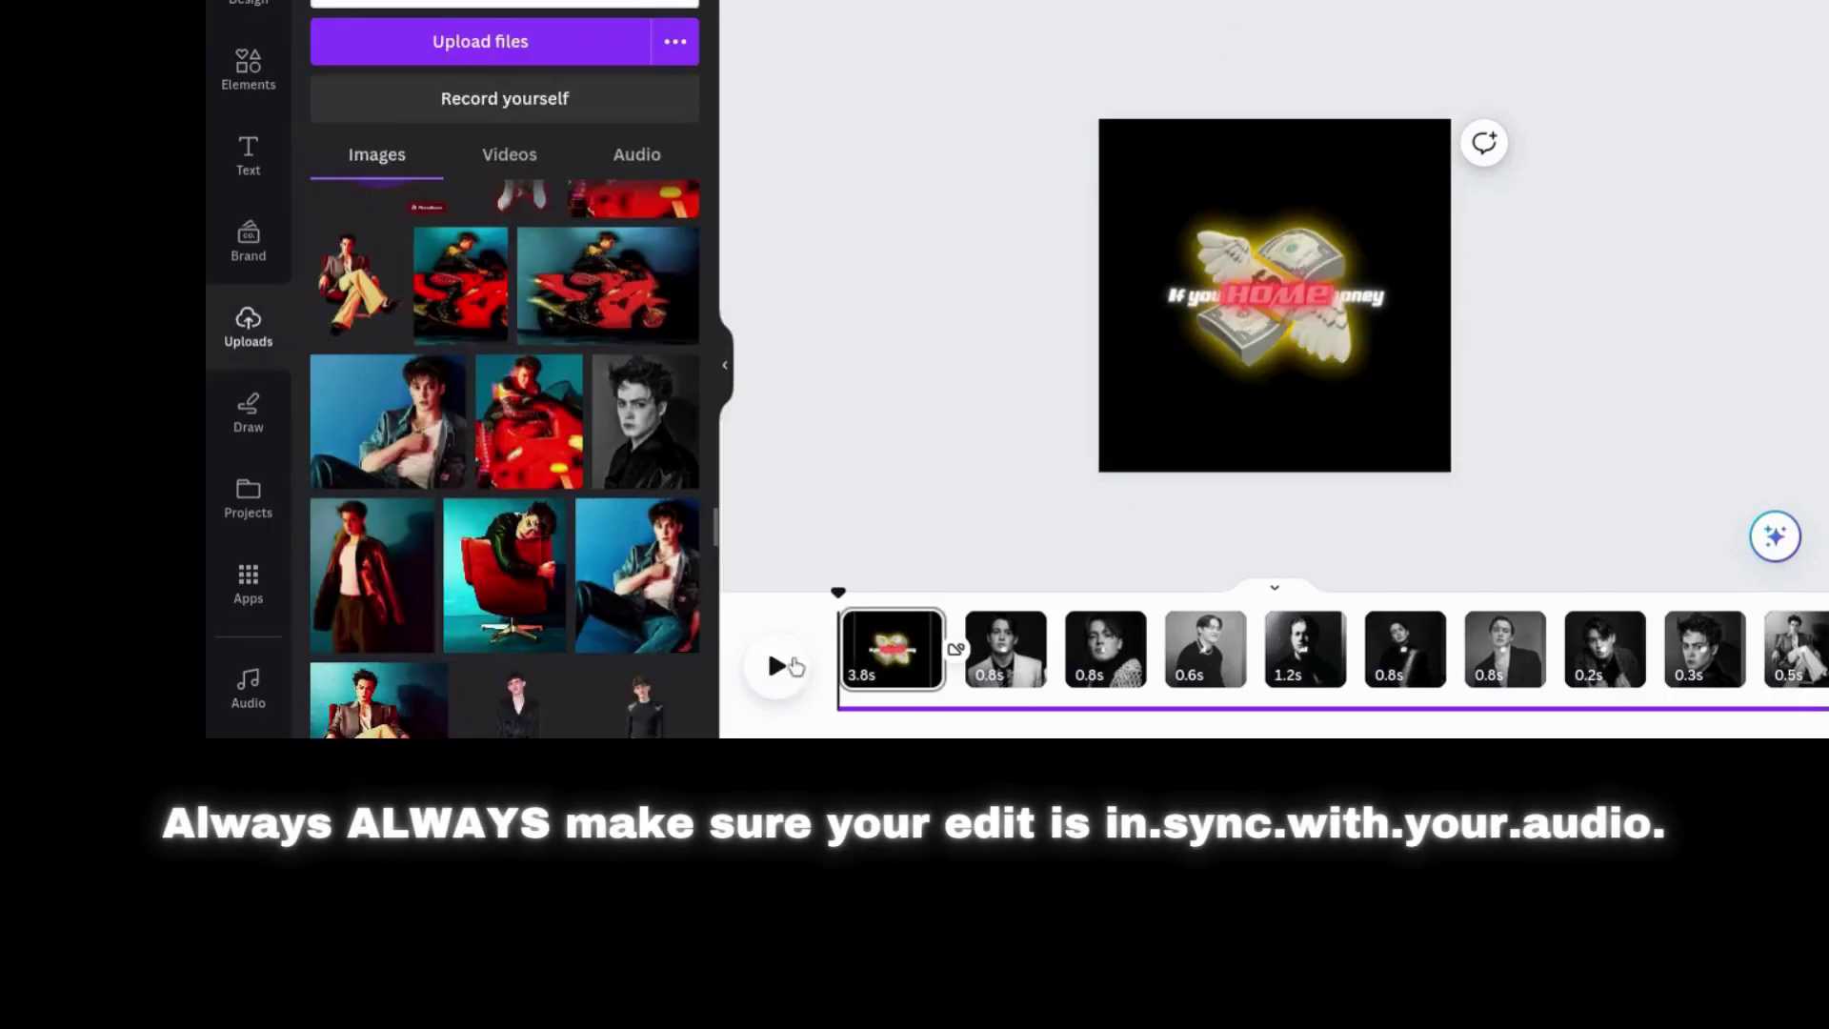
left_click(779, 667)
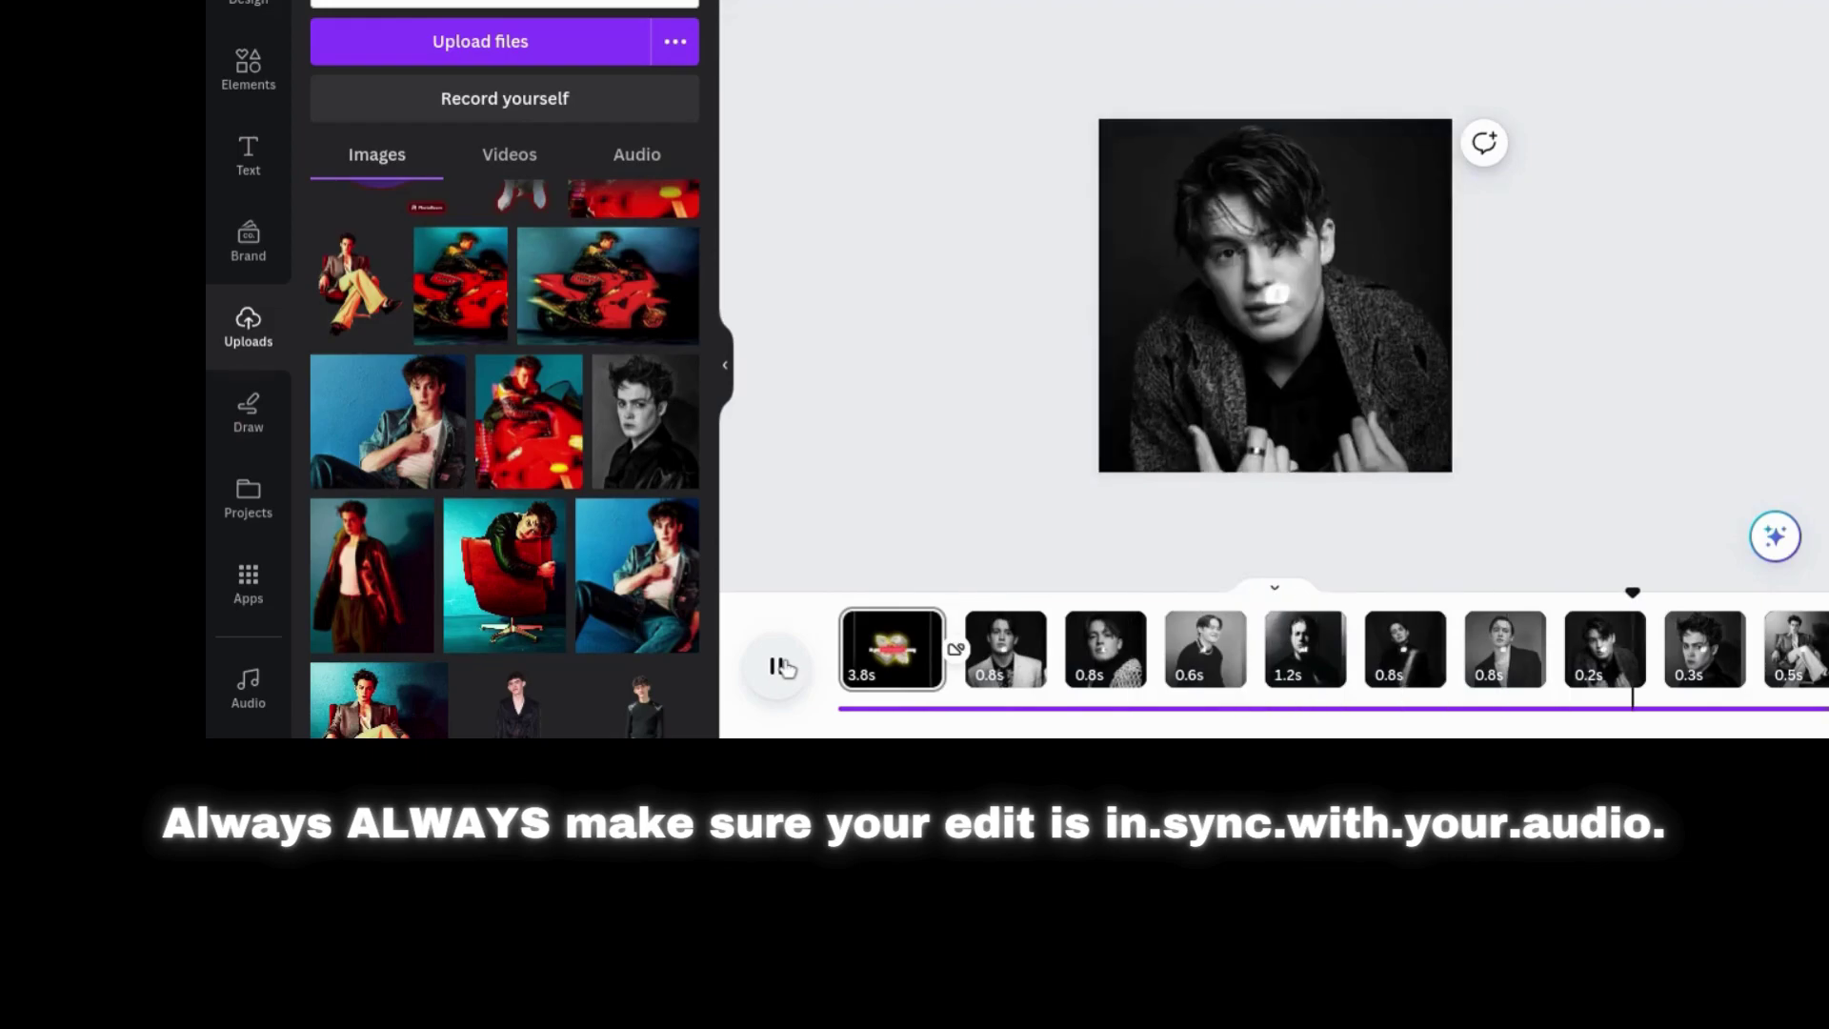
left_click(787, 669)
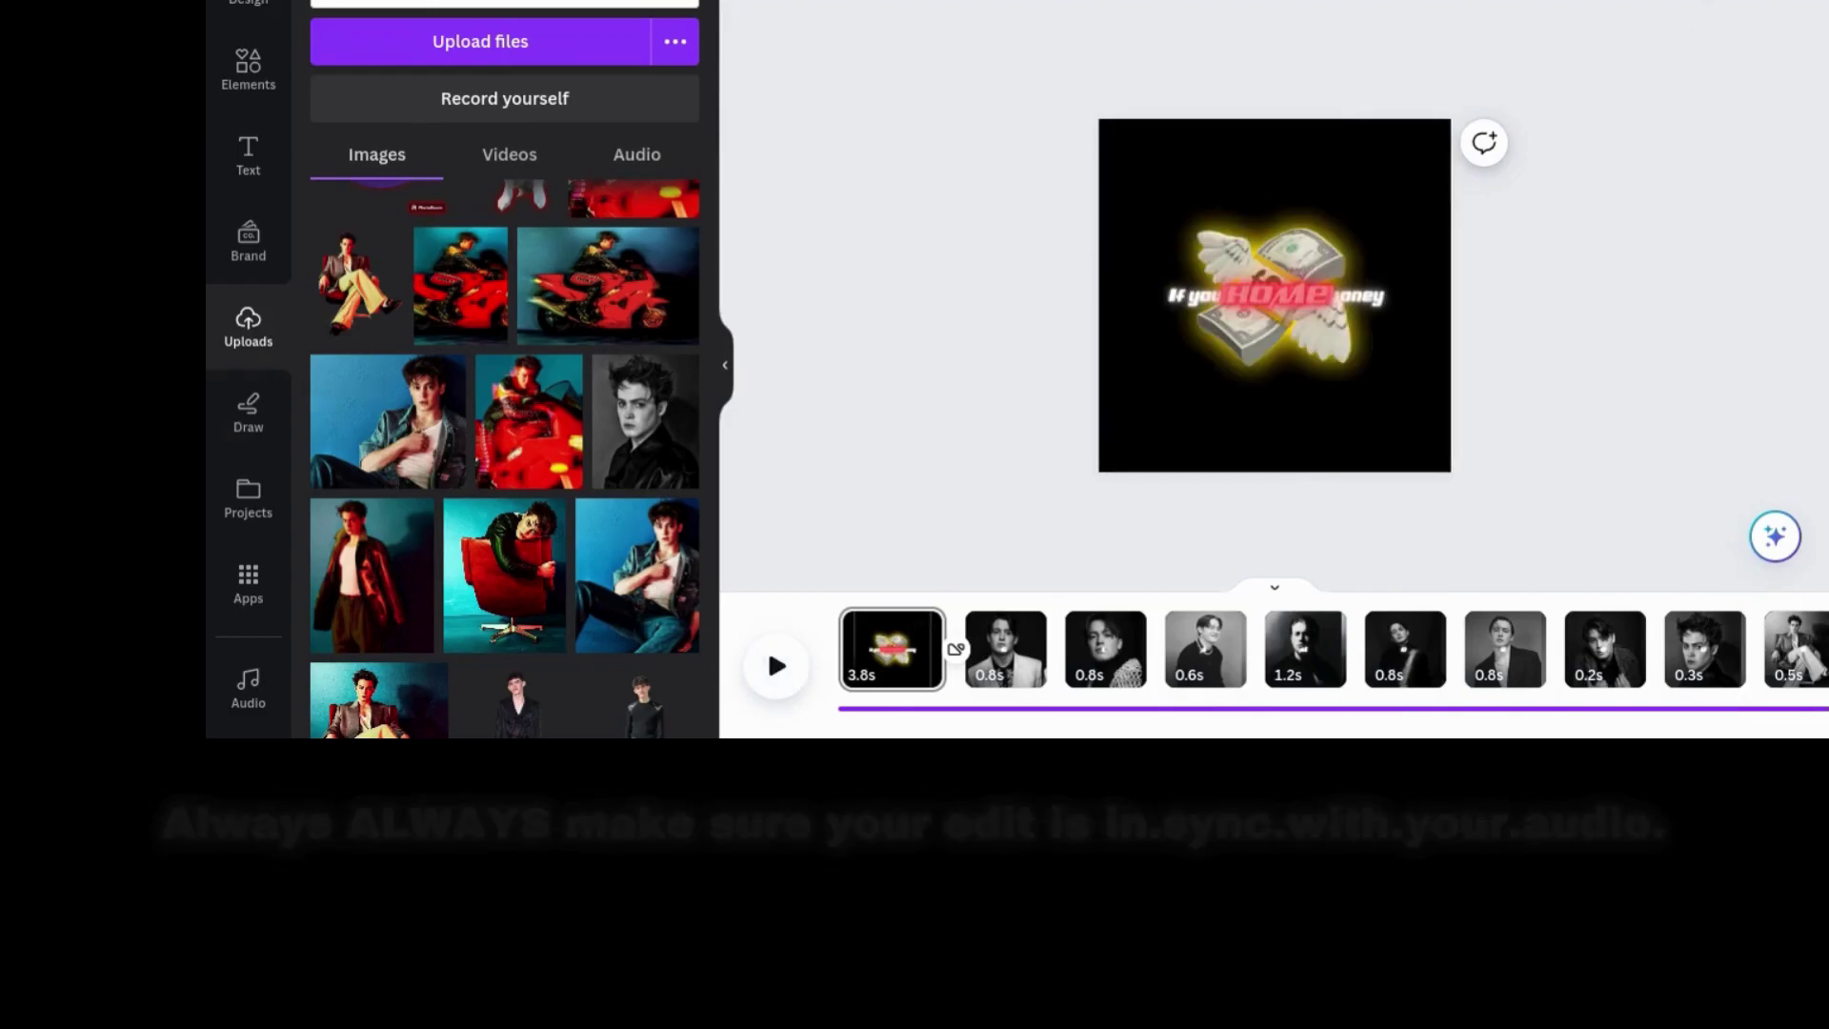
- Download all pages as an MP4 video and save it in Downloads as "If you ain't go no money.mp4"
left_click(1764, 2)
scroll(1508, 297, "down", 2)
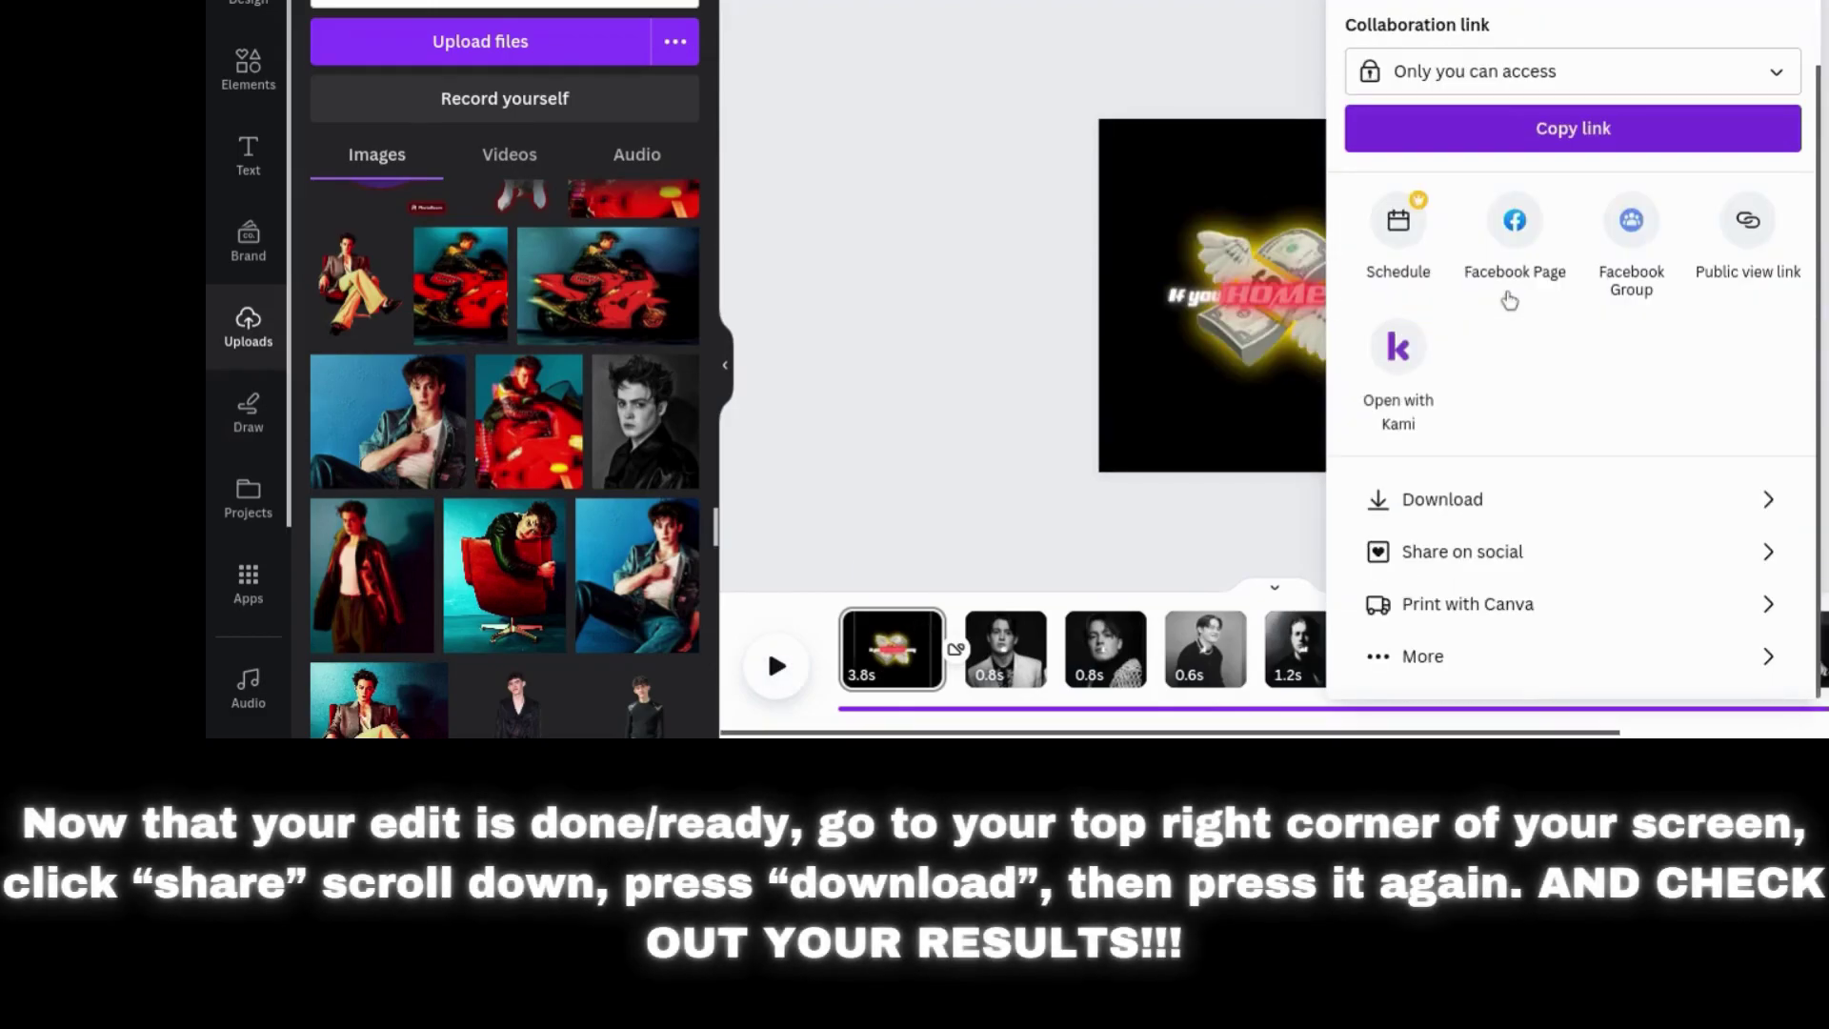
left_click(1439, 505)
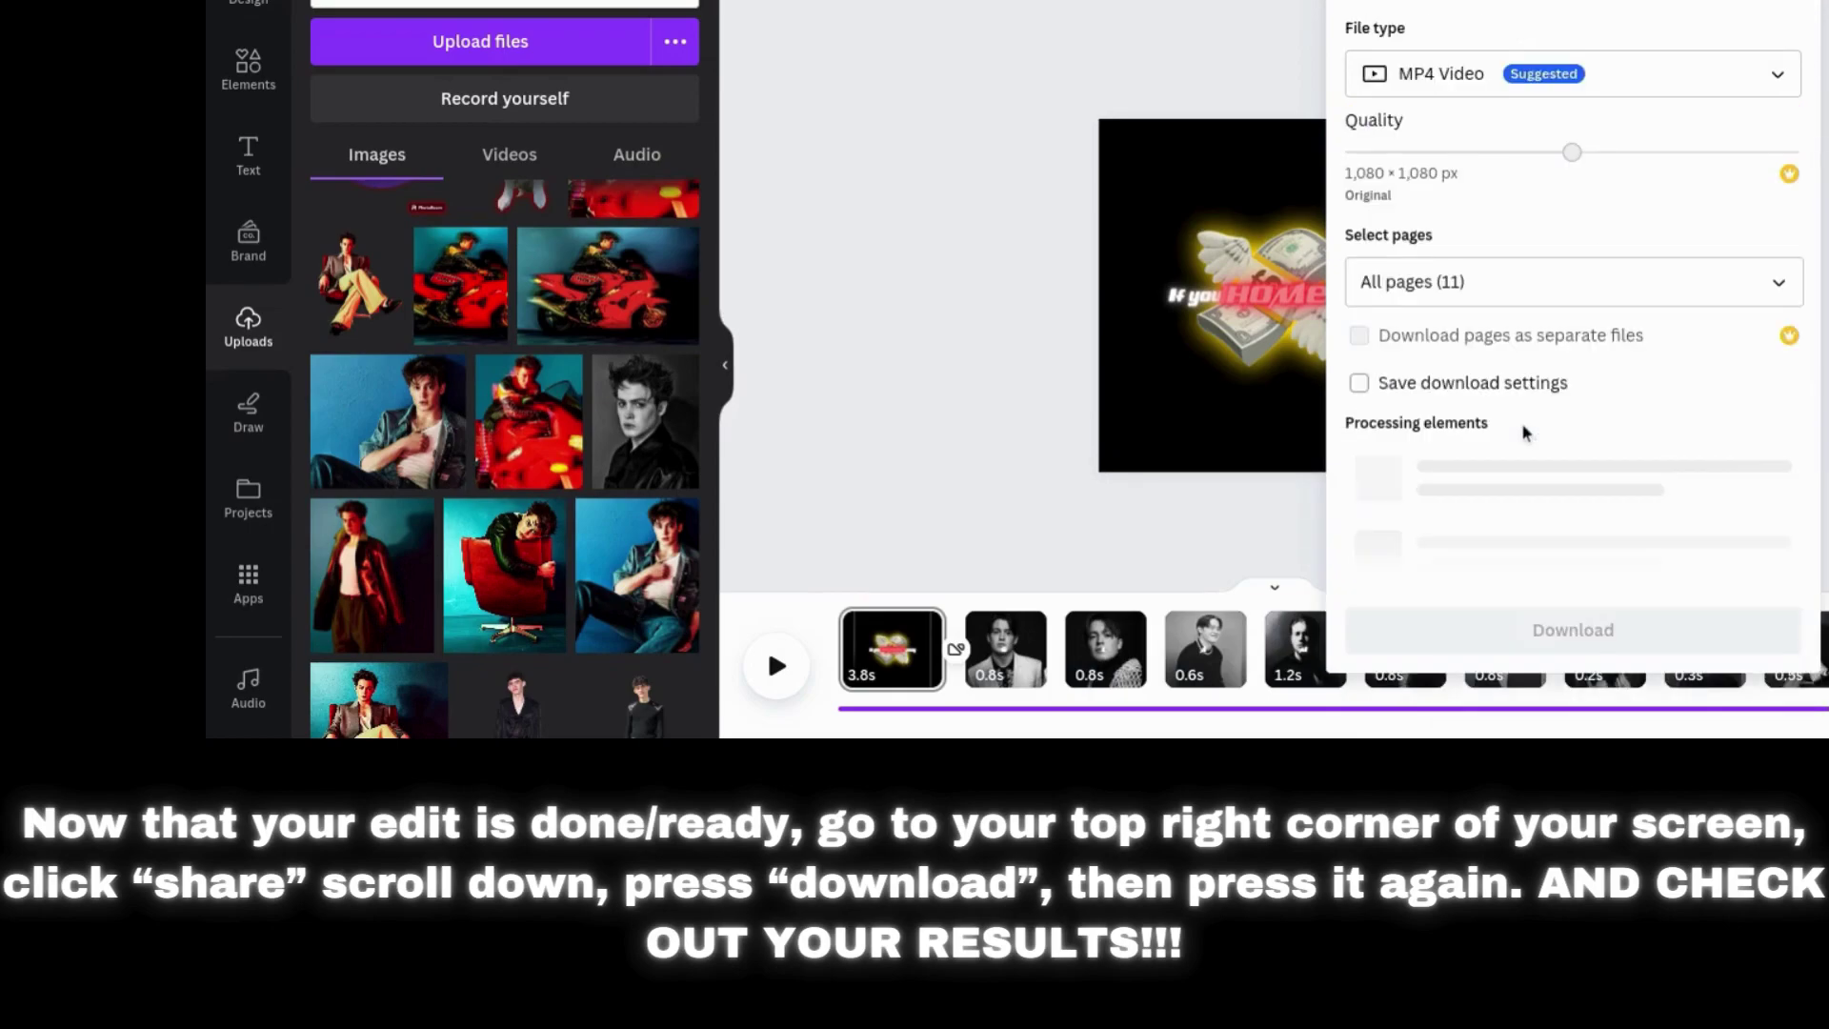
left_click(1521, 438)
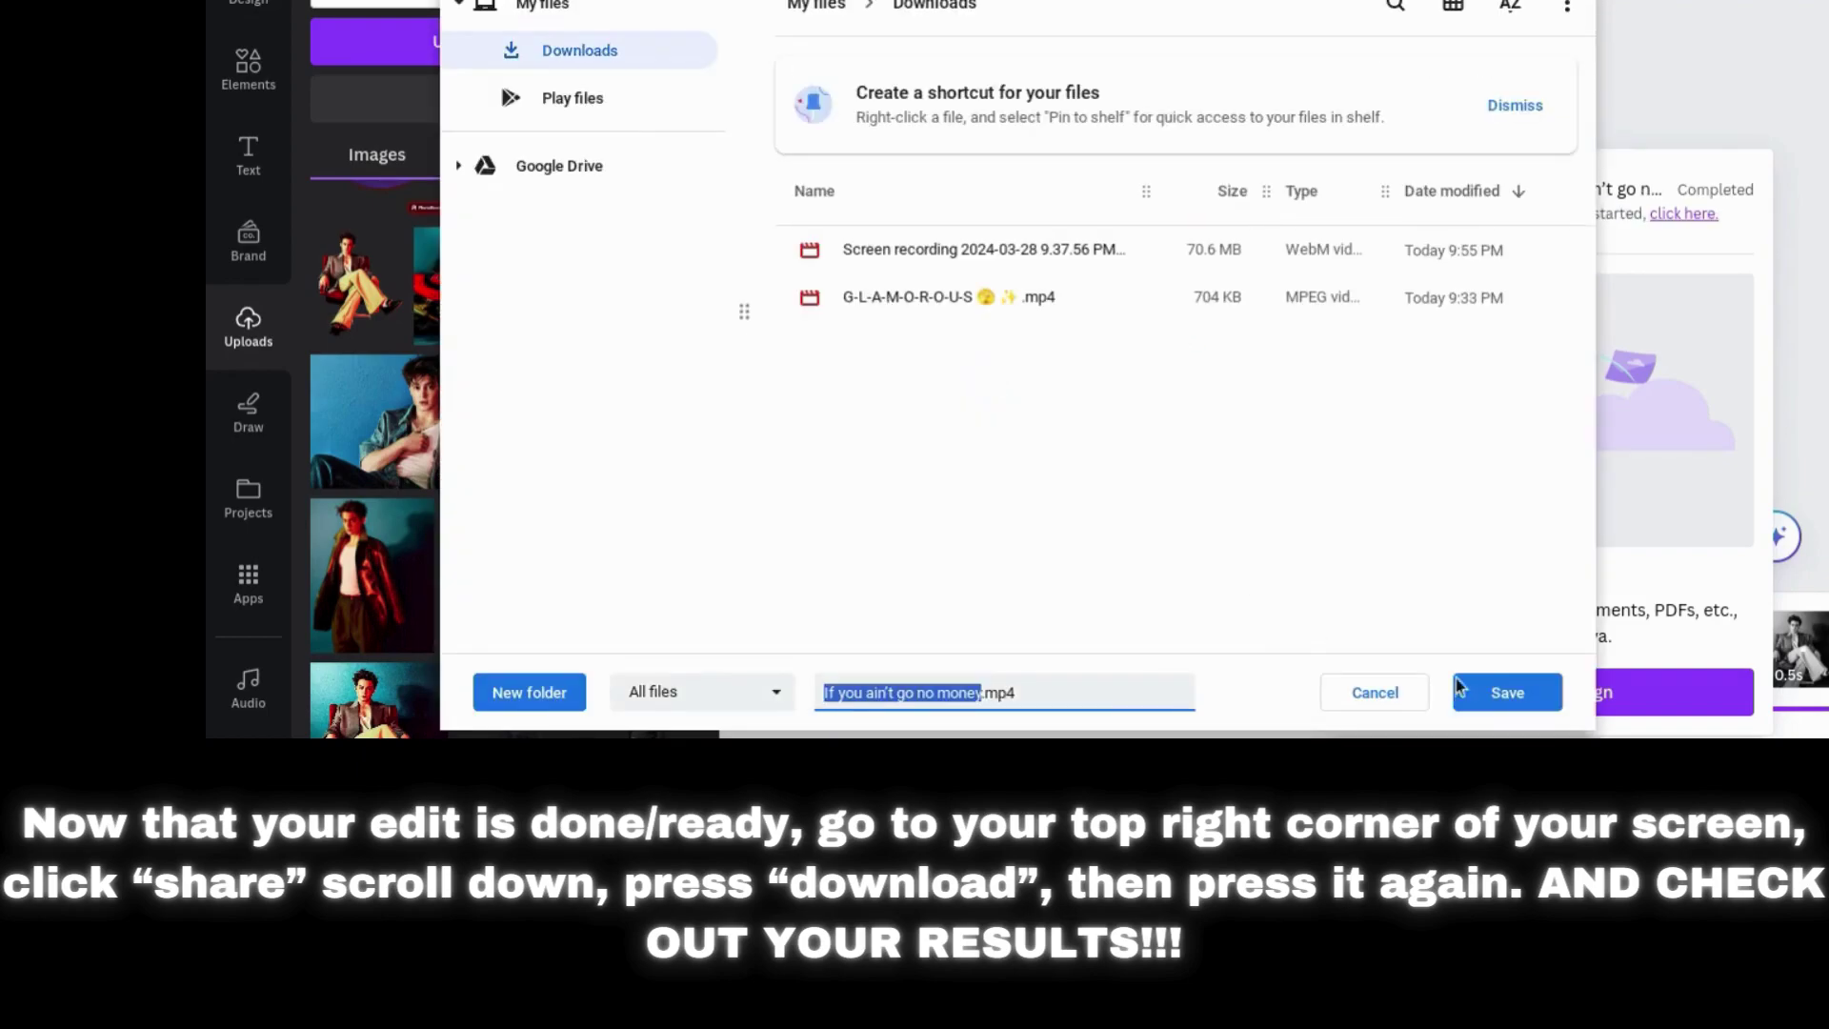
left_click(1526, 694)
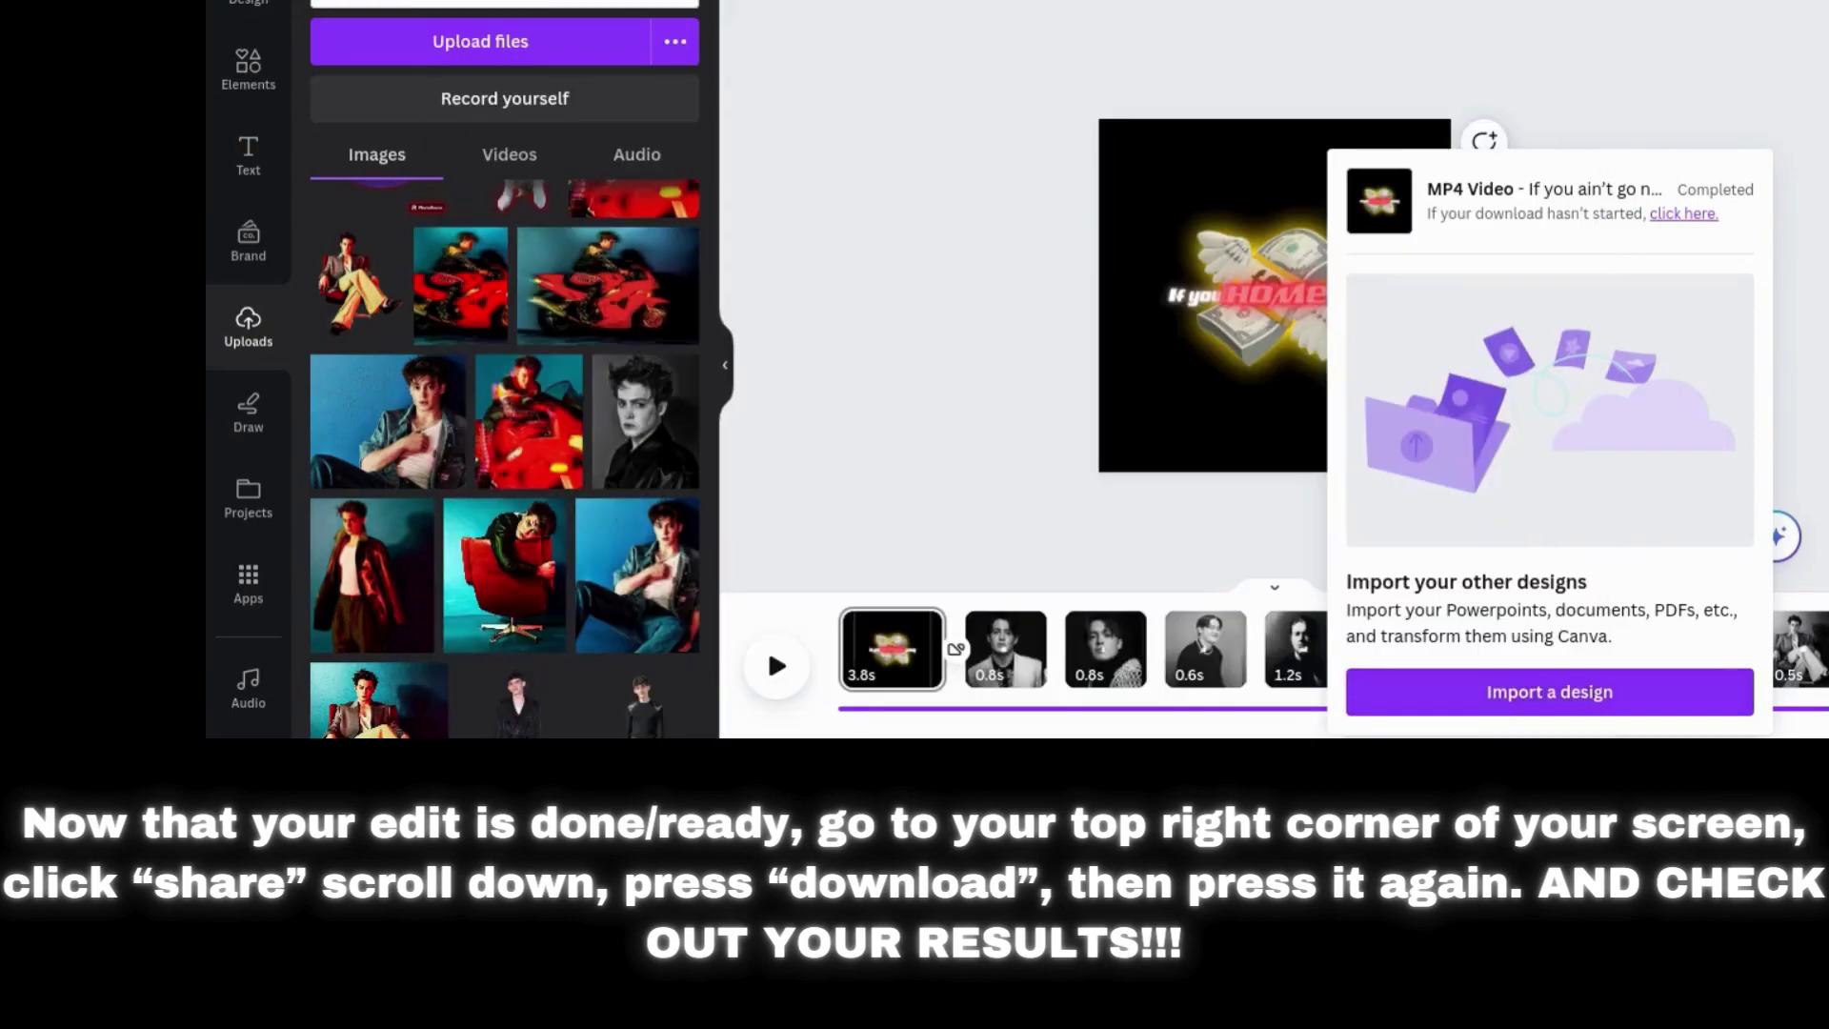